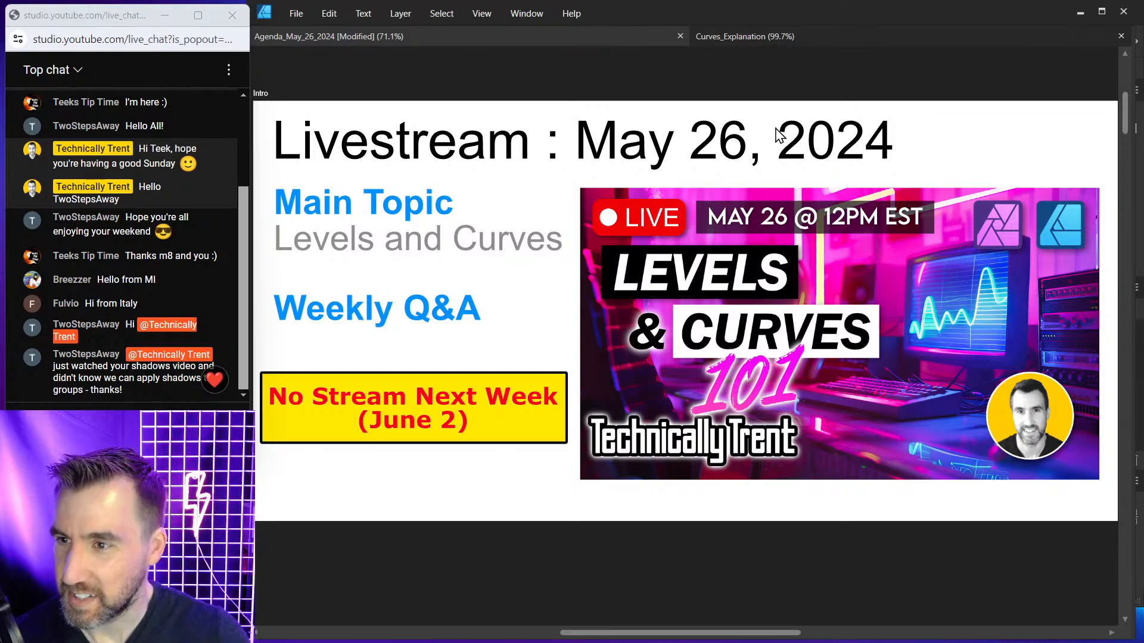
pyautogui.scroll(1, 242, 197)
pyautogui.moveTo(242, 197); pyautogui.dragTo(236, 254)
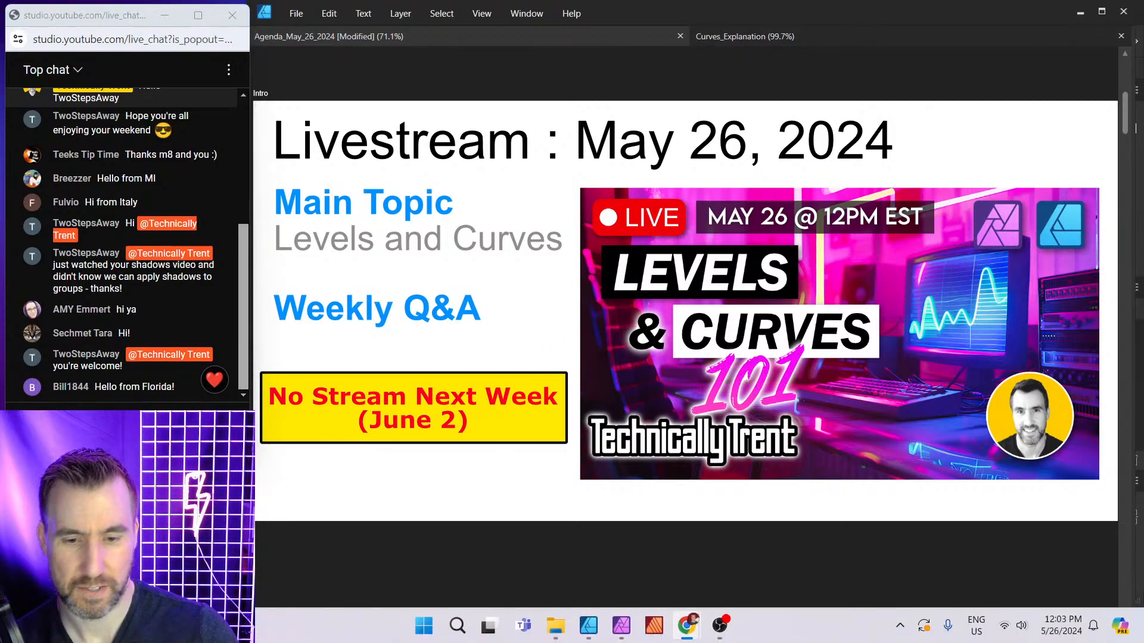
# Switch to Affinity Photo, add a Curves adjustment to the mountain image and move its dialog clear of the photo
pyautogui.click(621, 625)
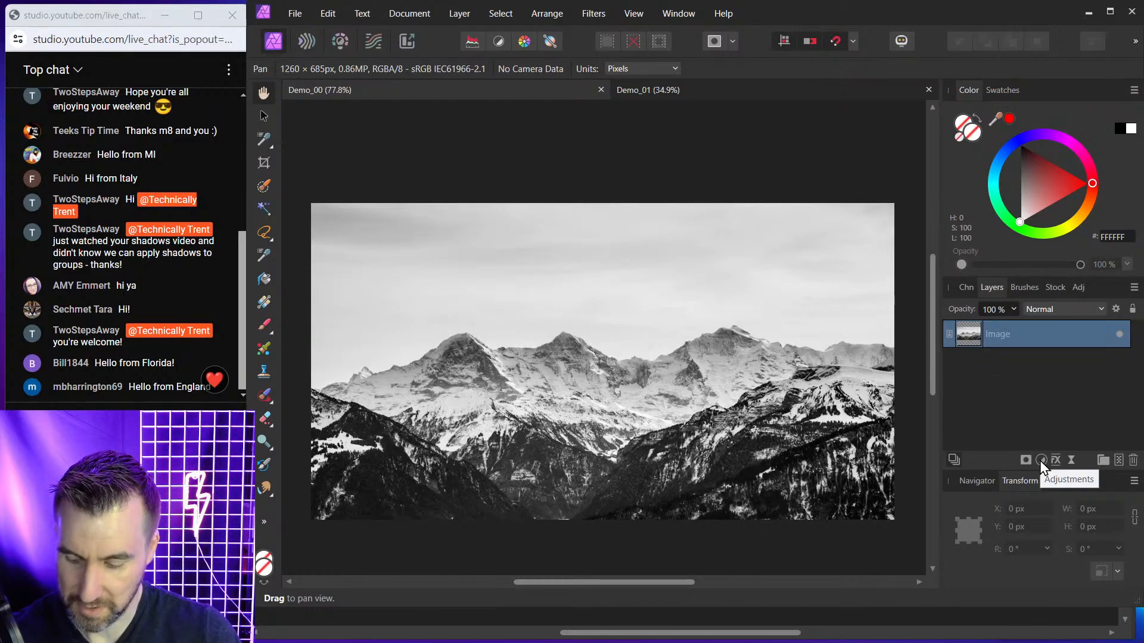
pyautogui.hotkey('ctrl', '1')
pyautogui.click(1002, 460)
pyautogui.moveTo(998, 433)
pyautogui.mouseDown()
pyautogui.moveTo(1004, 485)
pyautogui.moveTo(1016, 458)
pyautogui.moveTo(989, 430)
pyautogui.mouseUp()
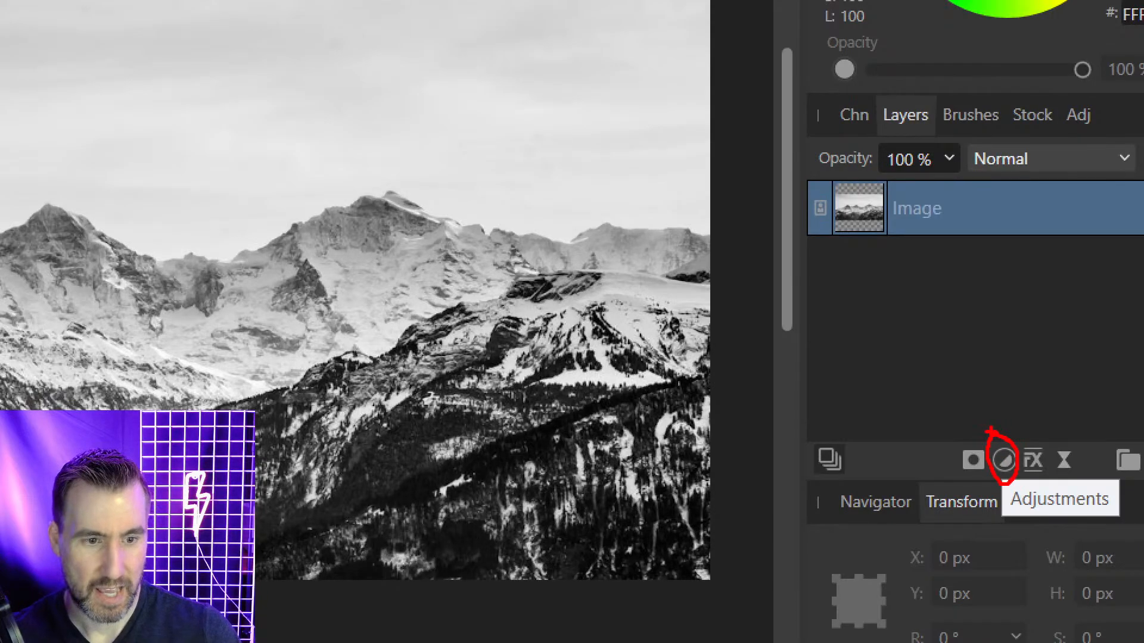
pyautogui.press('Escape')
pyautogui.click(1042, 460)
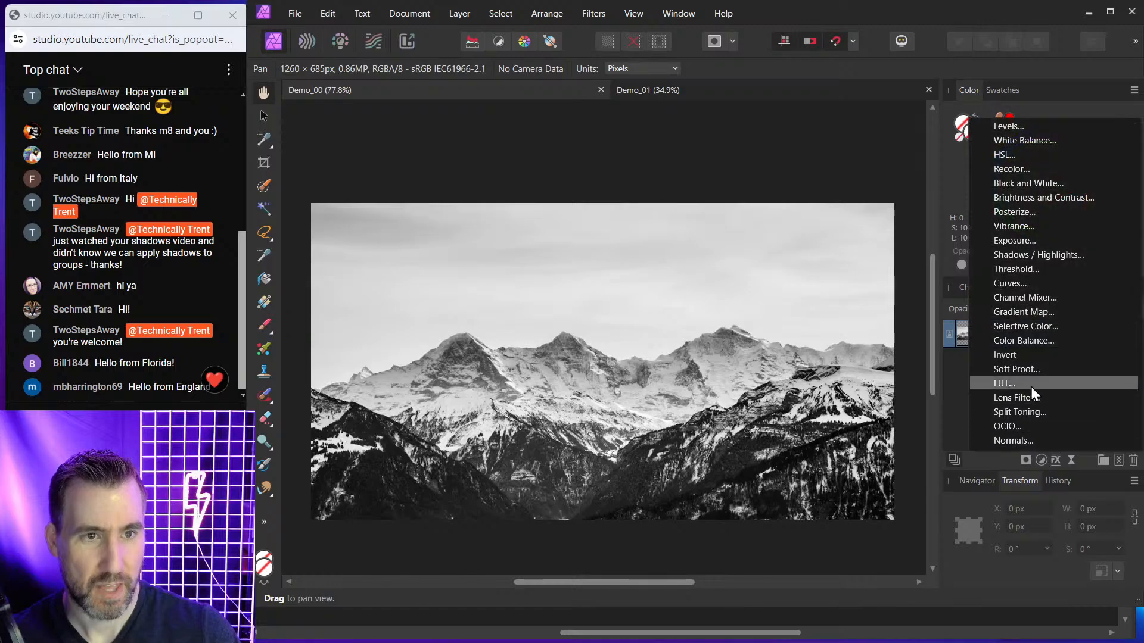
pyautogui.click(1032, 283)
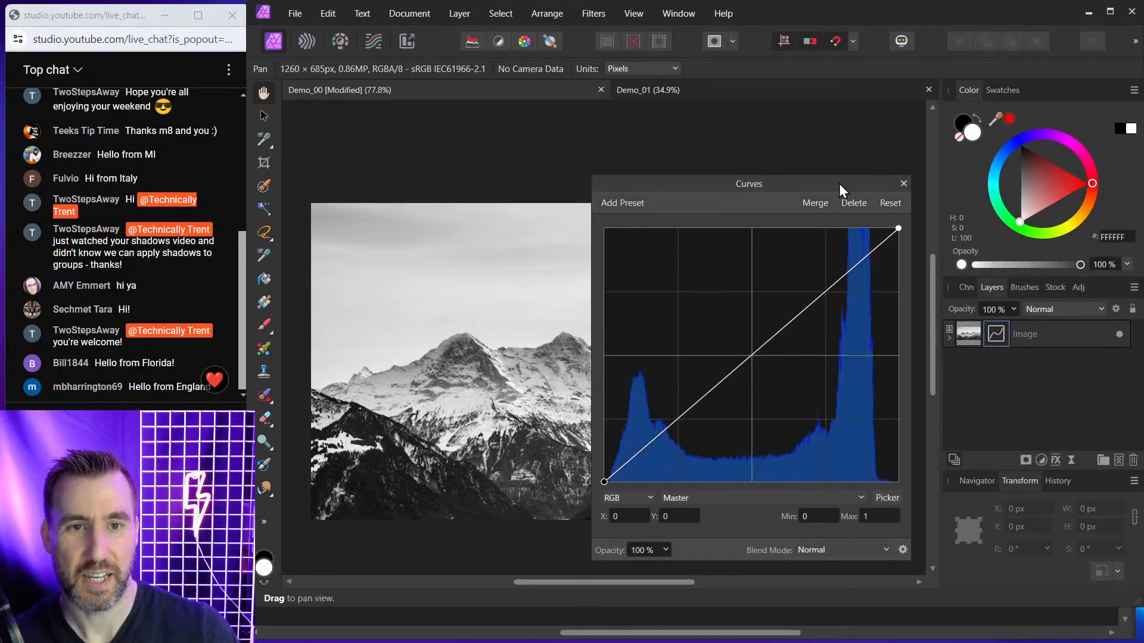
pyautogui.moveTo(840, 189); pyautogui.dragTo(1047, 73)
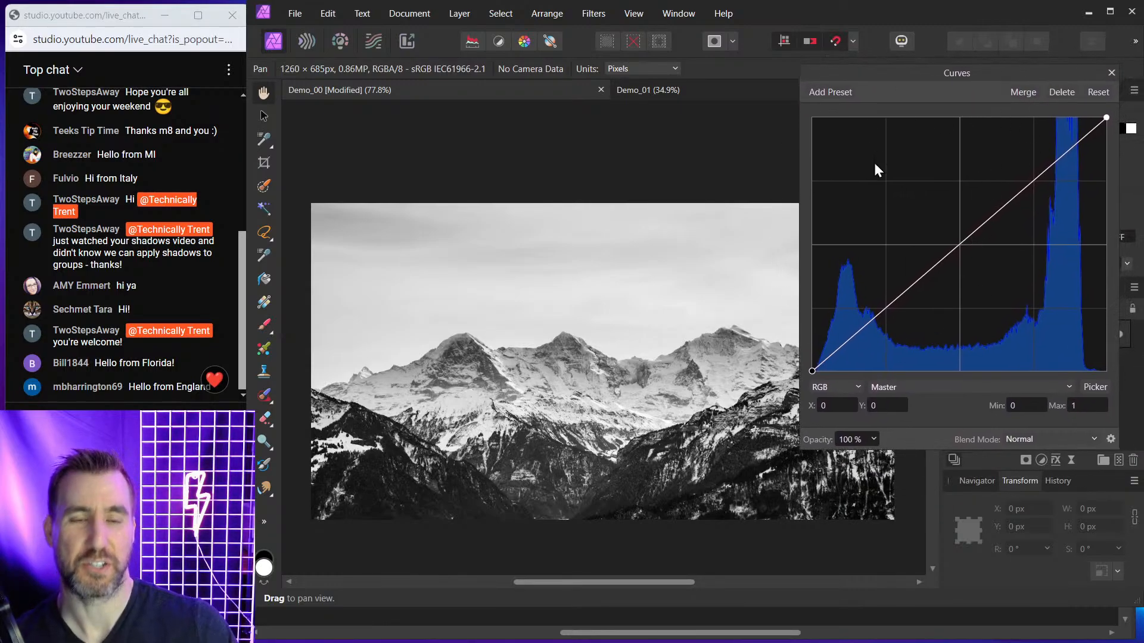
# Try darkening the midtones by pulling the middle of the master curve down to about X 0.59, Y 0.318, and reset the curve
pyautogui.click(964, 240)
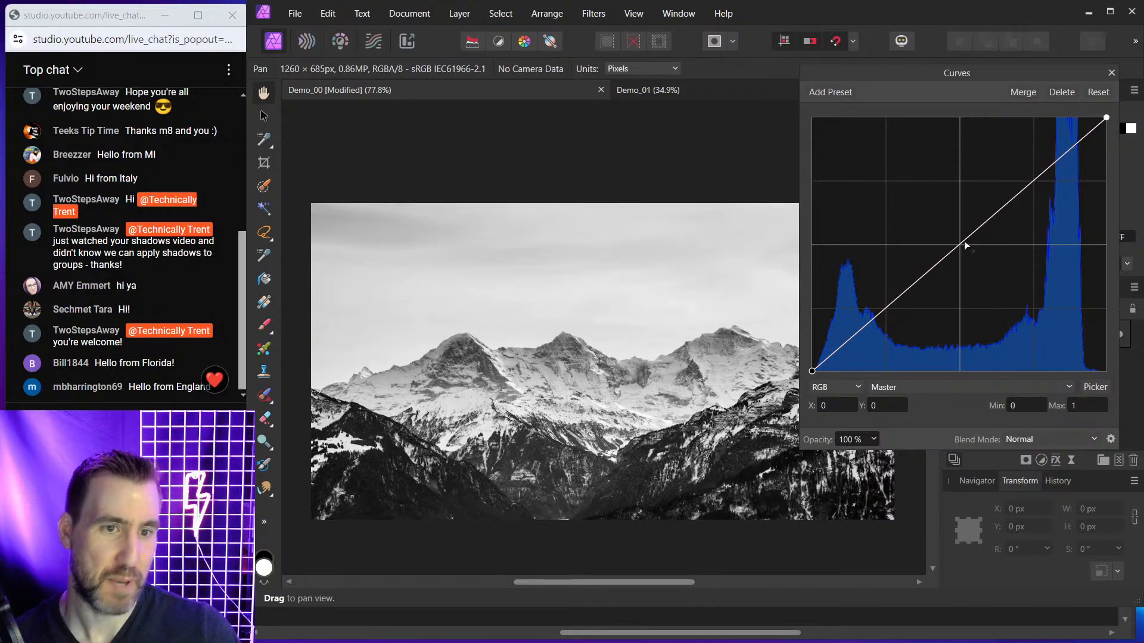
pyautogui.moveTo(964, 241); pyautogui.dragTo(985, 291)
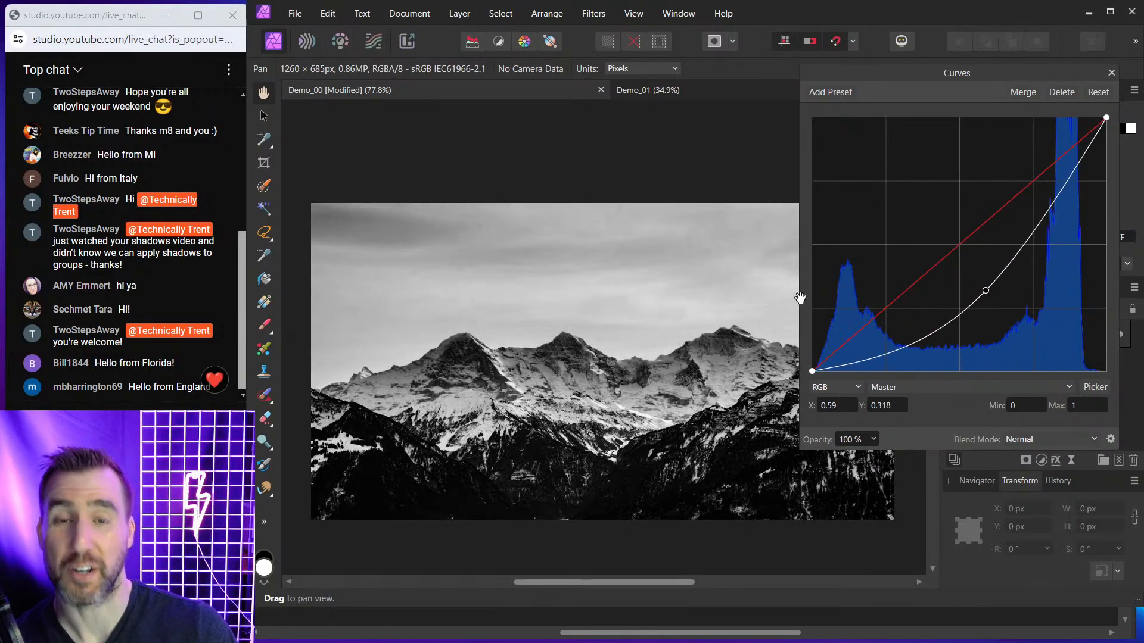
pyautogui.click(1098, 92)
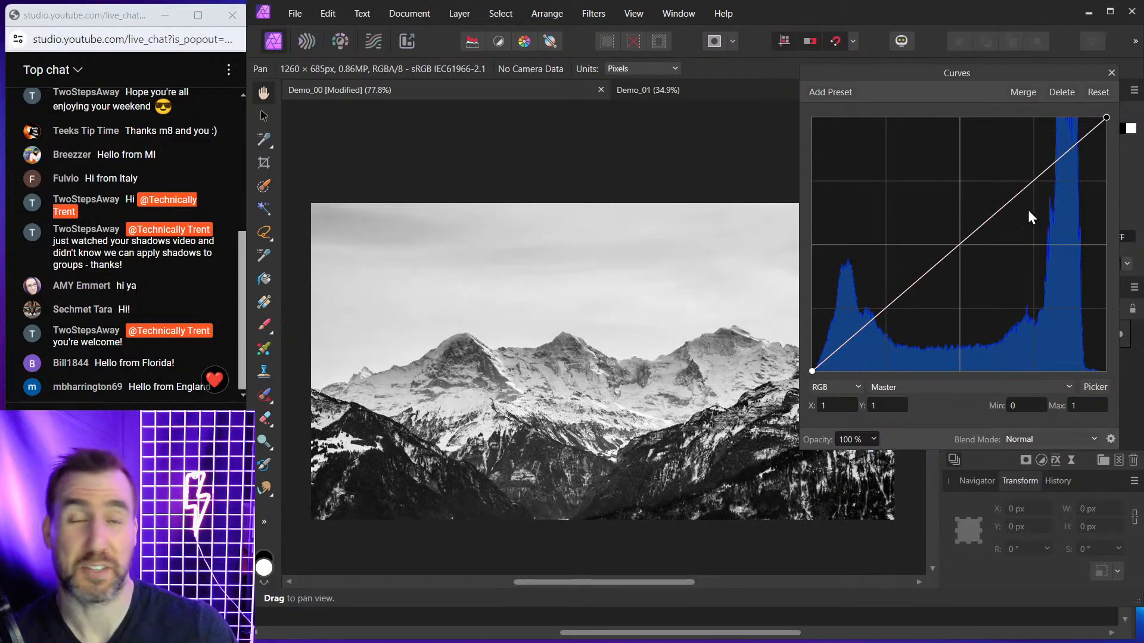
# Bend the master curve into a strong S-shape with raised highlights and lowered shadows, distort its middle further, and close the Curves dialog
pyautogui.click(1036, 175)
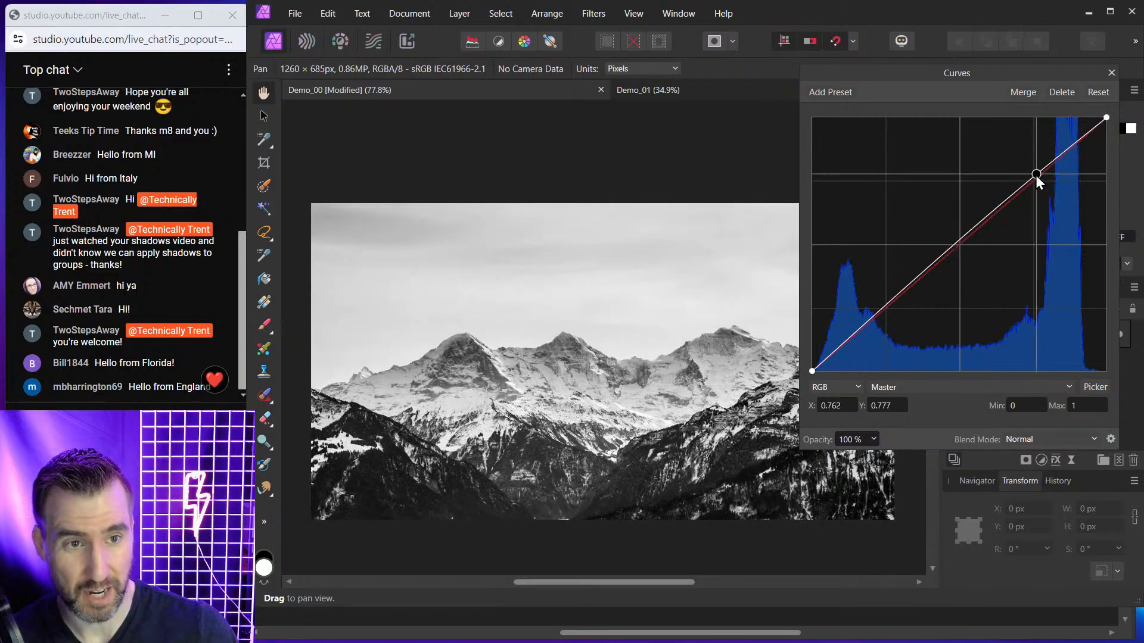
pyautogui.moveTo(1037, 175); pyautogui.dragTo(1020, 161)
pyautogui.click(890, 279)
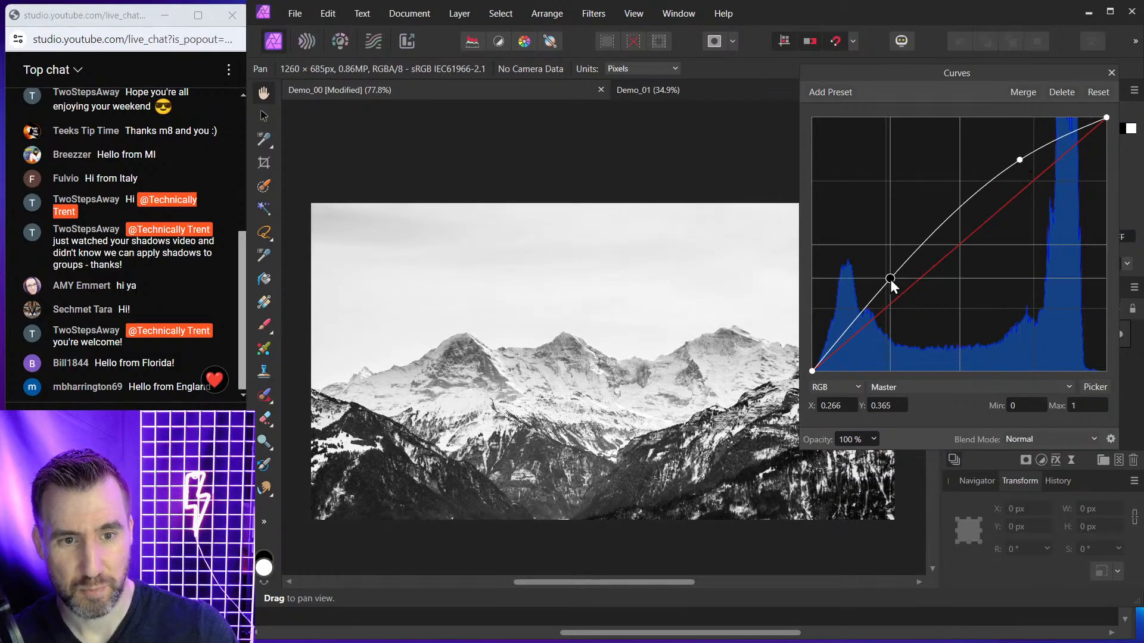
pyautogui.moveTo(891, 286); pyautogui.dragTo(921, 325)
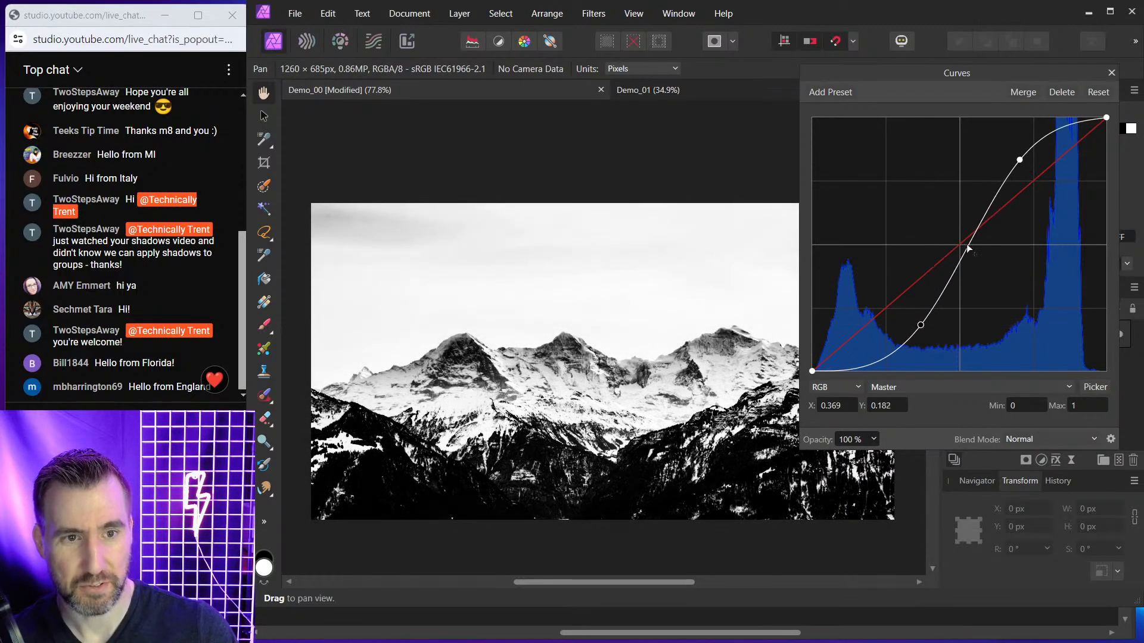
pyautogui.moveTo(968, 249); pyautogui.dragTo(966, 221)
pyautogui.moveTo(946, 178); pyautogui.dragTo(952, 154)
pyautogui.click(1111, 72)
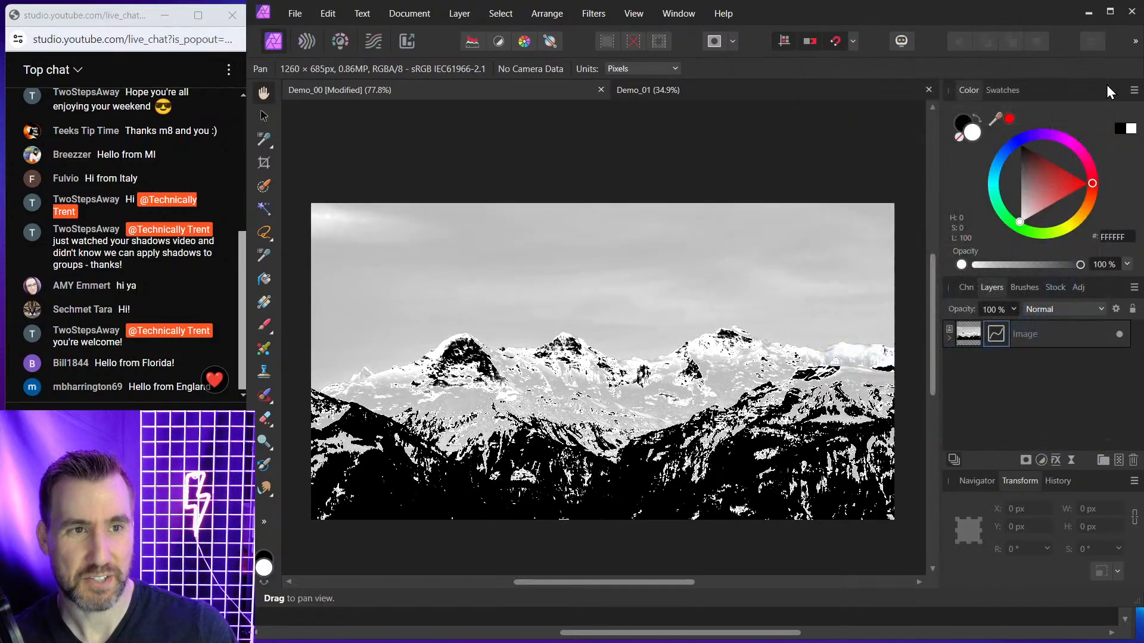
# Expand the image layer, hide its Curves adjustment to compare with the original, and delete that adjustment
pyautogui.click(949, 340)
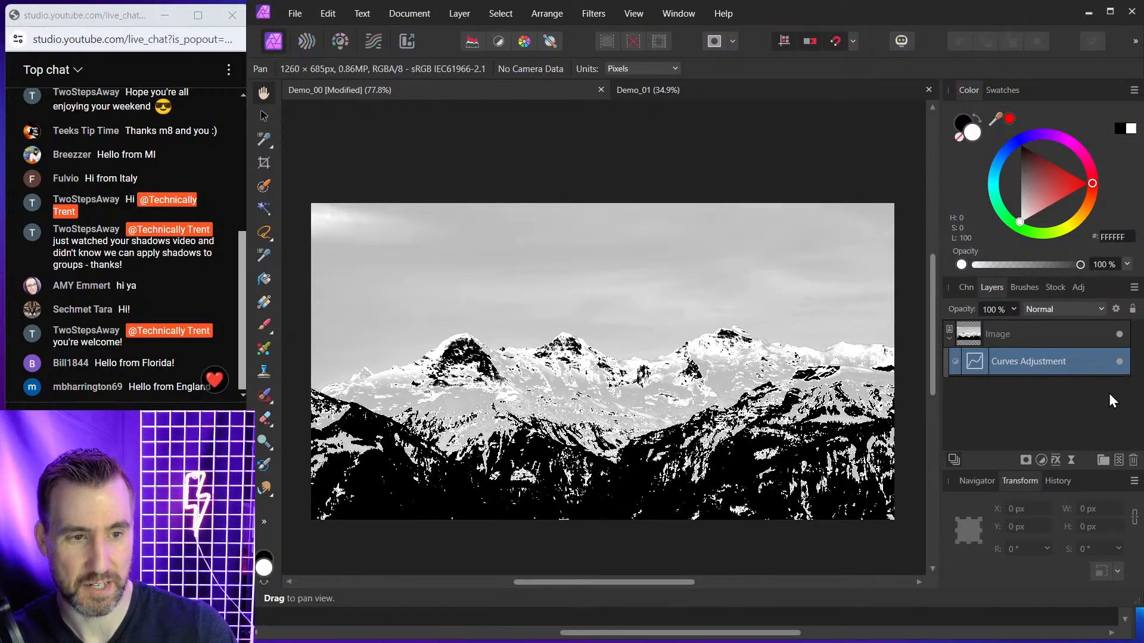
pyautogui.click(1119, 361)
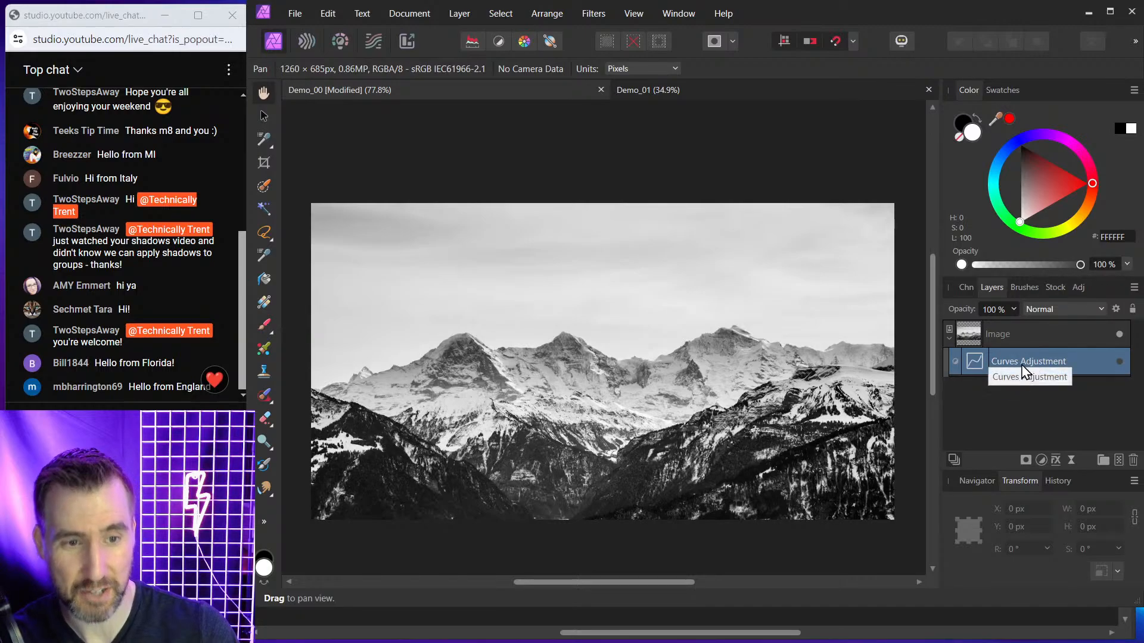
pyautogui.click(1133, 462)
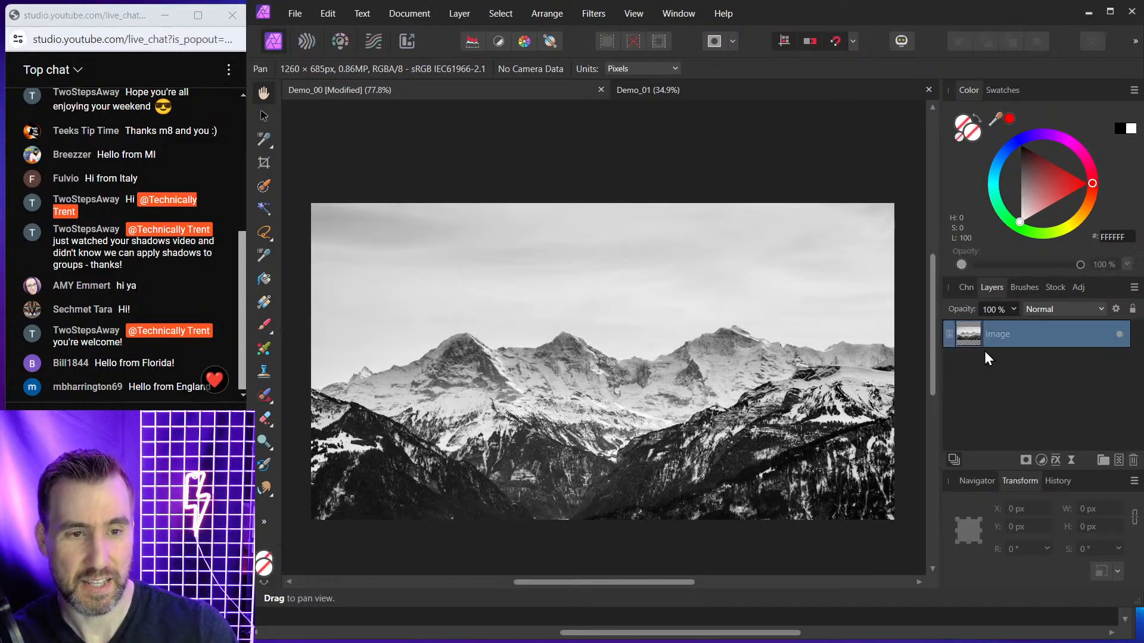
# Add a fresh Curves adjustment to the mountain image, examine the histogram behind the straight curve, and close the dialog
pyautogui.click(1040, 460)
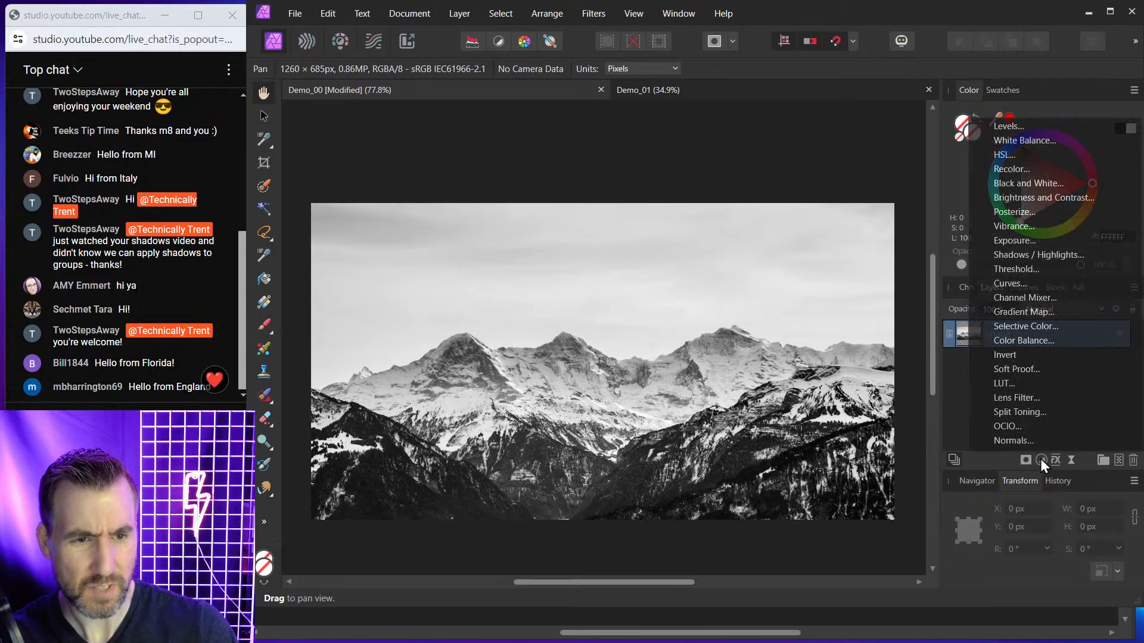
pyautogui.click(1038, 282)
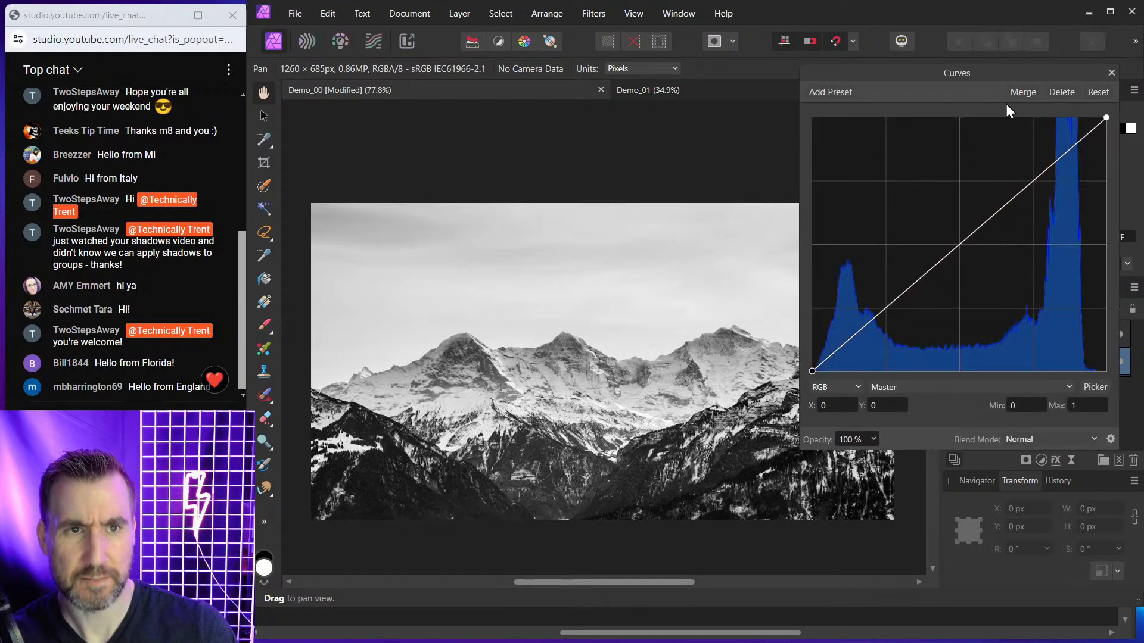
pyautogui.moveTo(1021, 77); pyautogui.dragTo(940, 81)
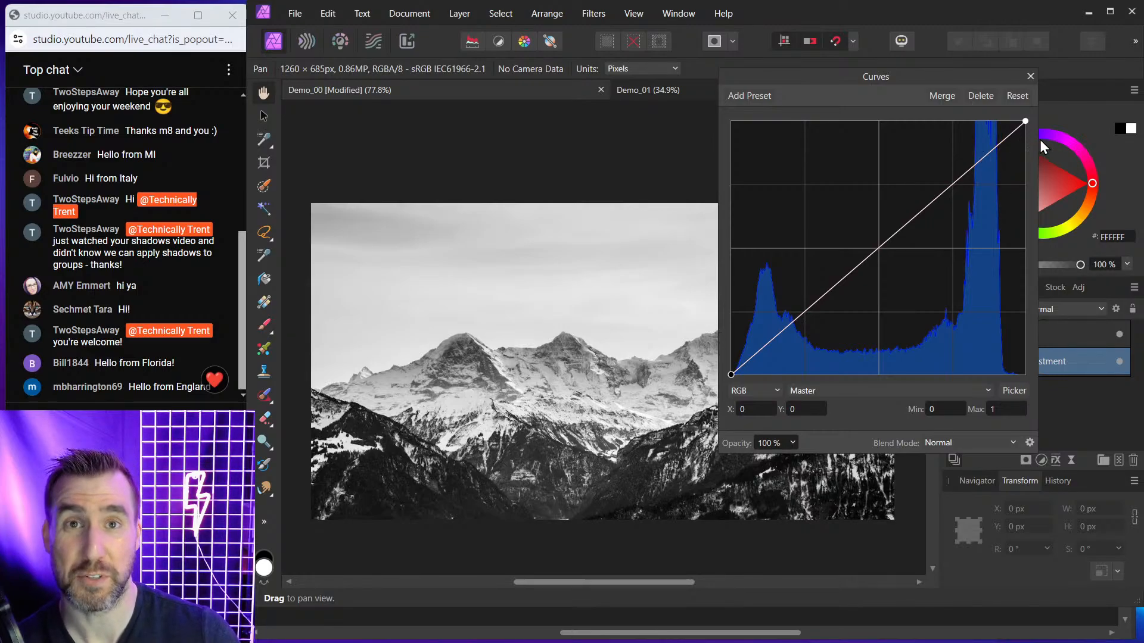
pyautogui.click(1031, 76)
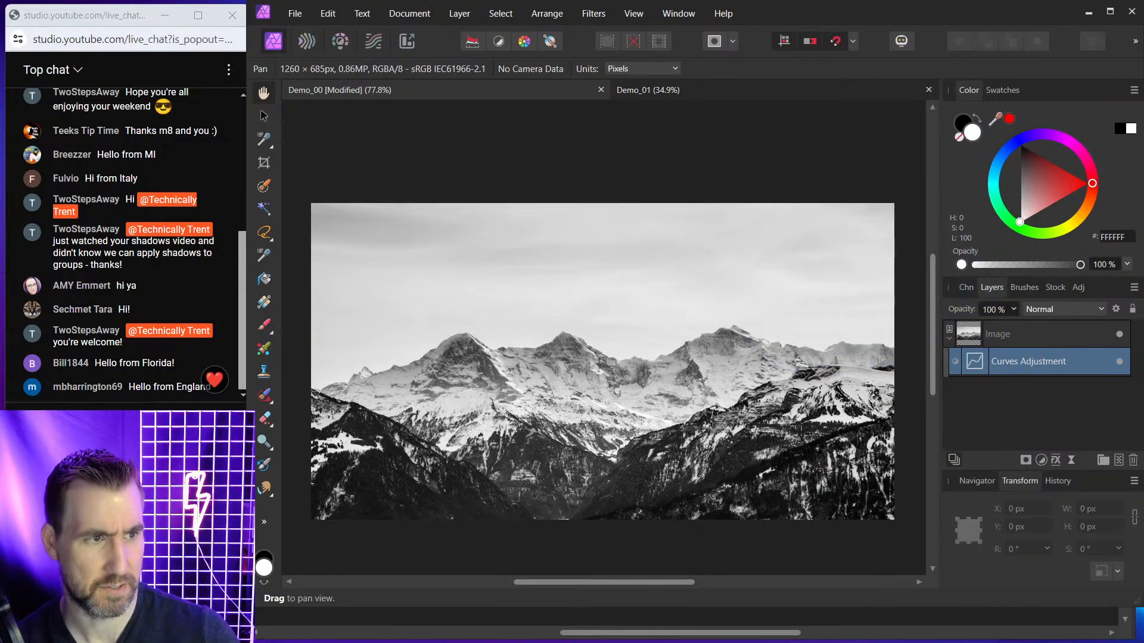
# Switch to the Demo_01 document with the four greyscale squares and display its histogram
pyautogui.click(701, 88)
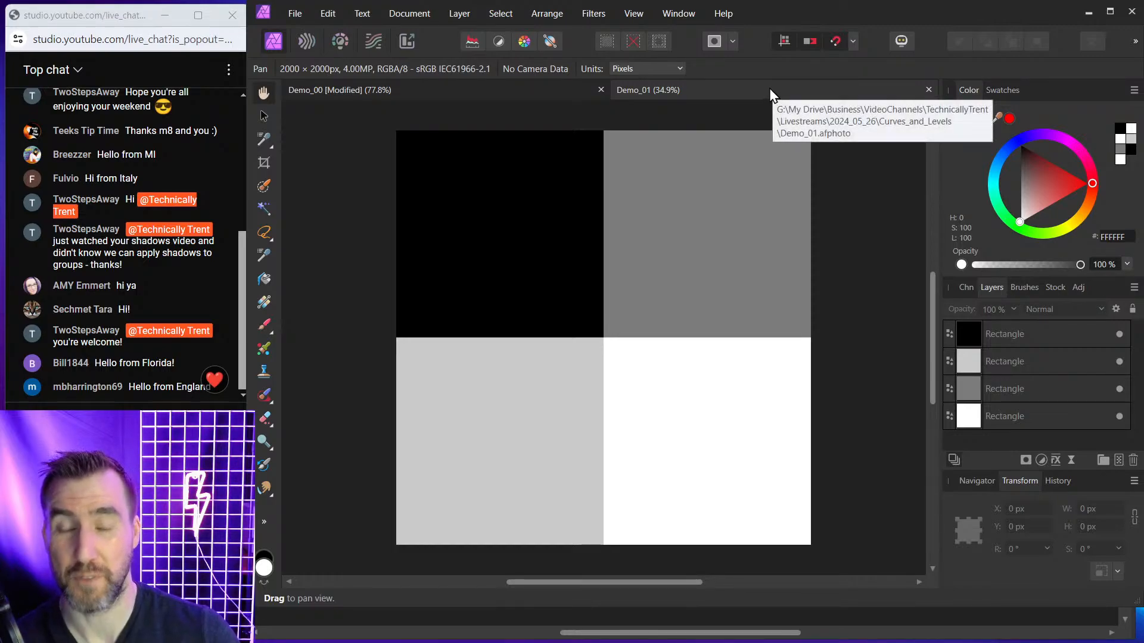
pyautogui.click(682, 14)
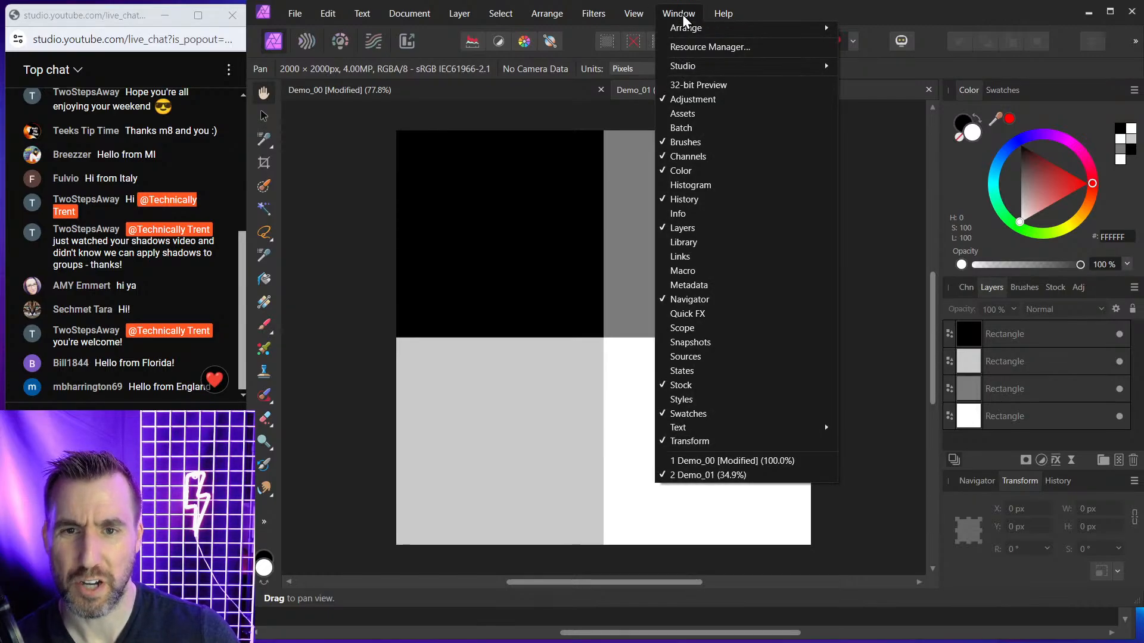
pyautogui.click(714, 185)
pyautogui.moveTo(881, 95); pyautogui.dragTo(835, 118)
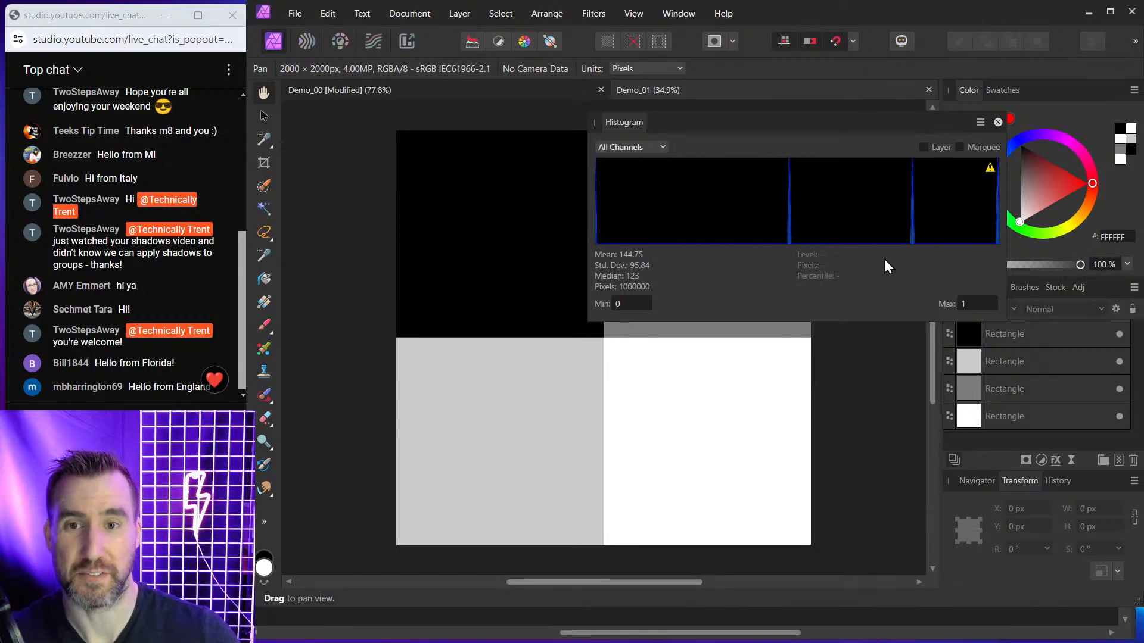
pyautogui.moveTo(823, 123); pyautogui.dragTo(910, 50)
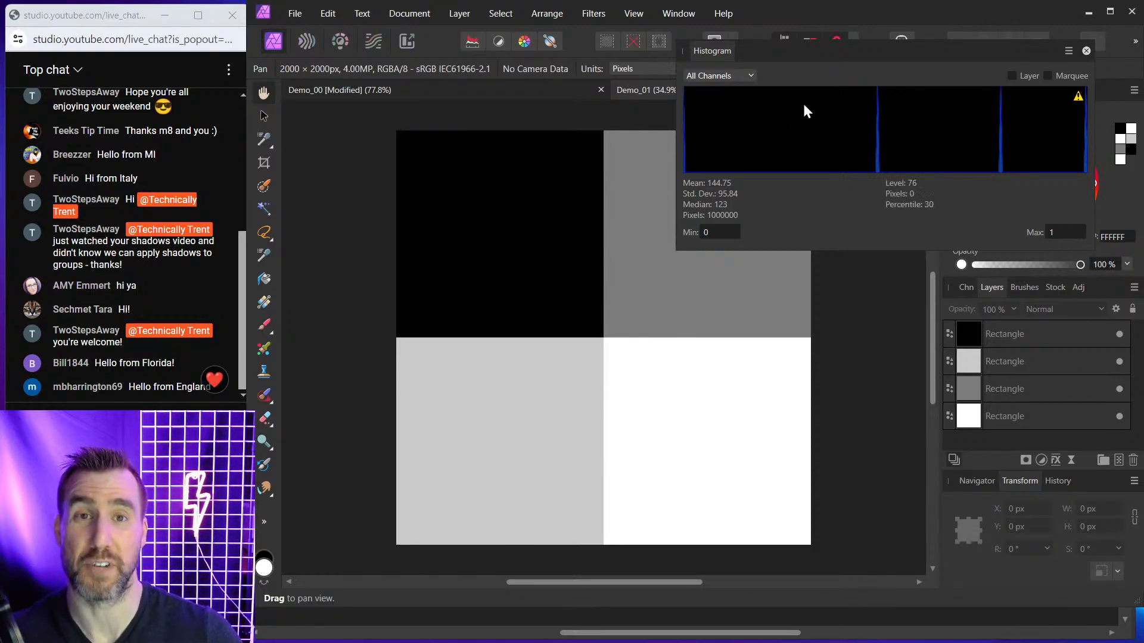
# Read the level of the histogram's mid-grey spike, close the histogram, and sample the mid-grey square with the Color Picker for comparison
pyautogui.moveTo(816, 56); pyautogui.dragTo(802, 87)
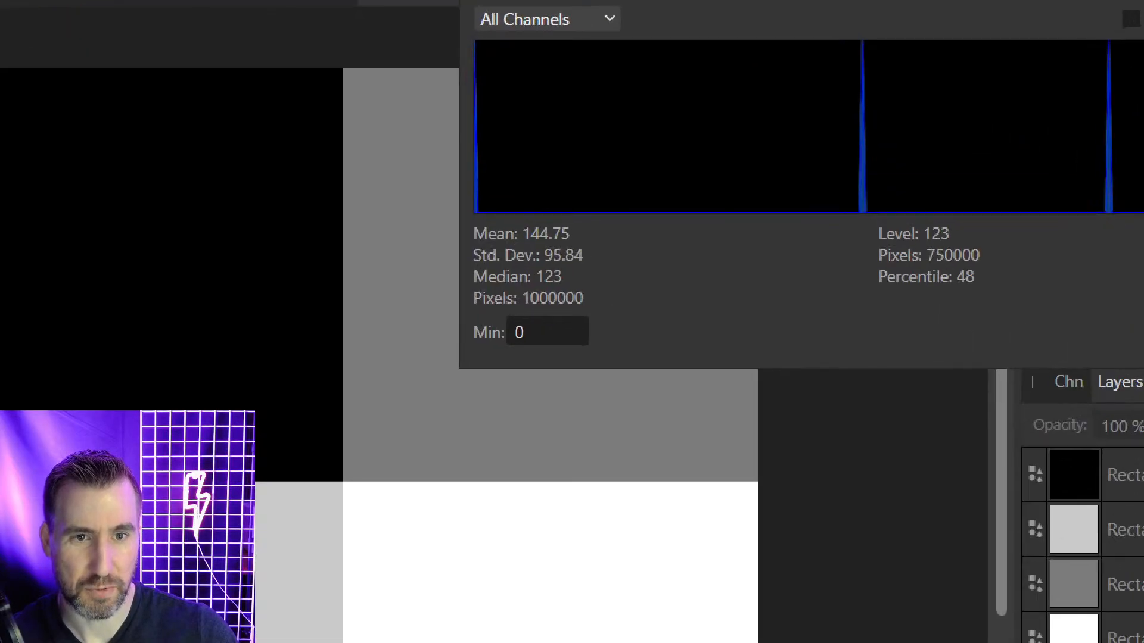
pyautogui.moveTo(862, 183)
pyautogui.mouseDown()
pyautogui.moveTo(805, 248)
pyautogui.moveTo(972, 347)
pyautogui.moveTo(1004, 241)
pyautogui.moveTo(859, 173)
pyautogui.moveTo(815, 174)
pyautogui.mouseUp()
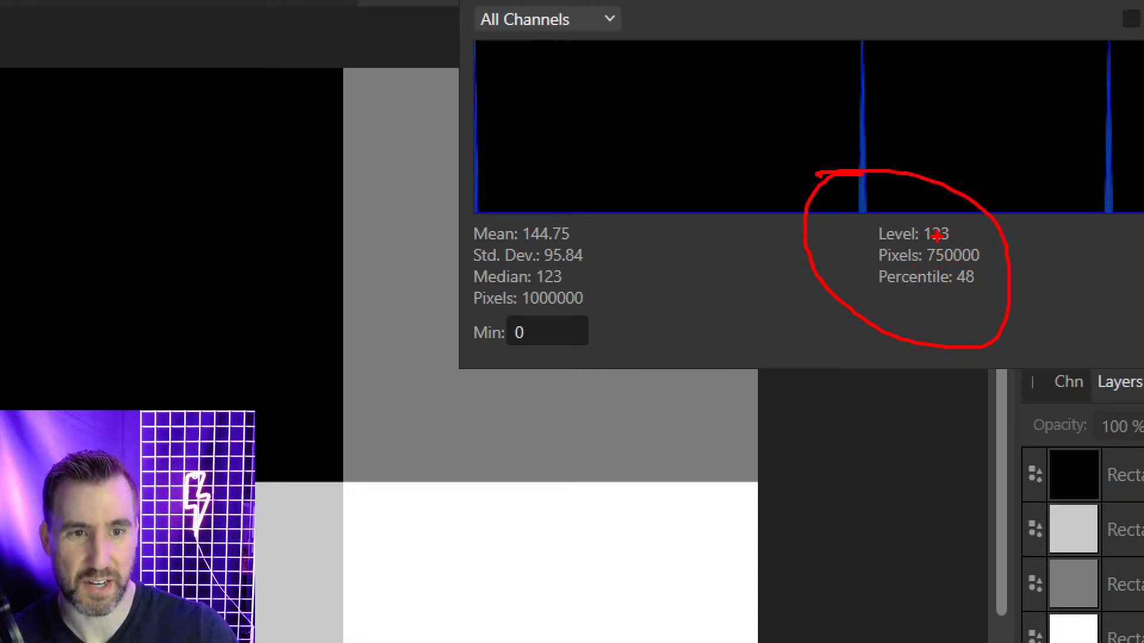
pyautogui.press('Escape')
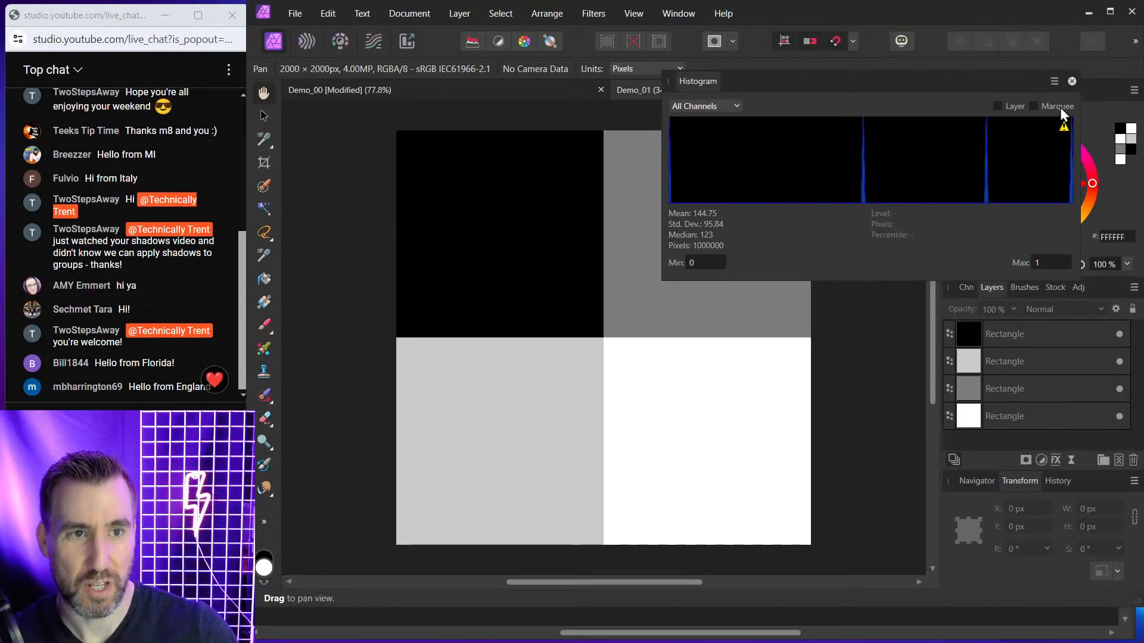
pyautogui.click(1072, 81)
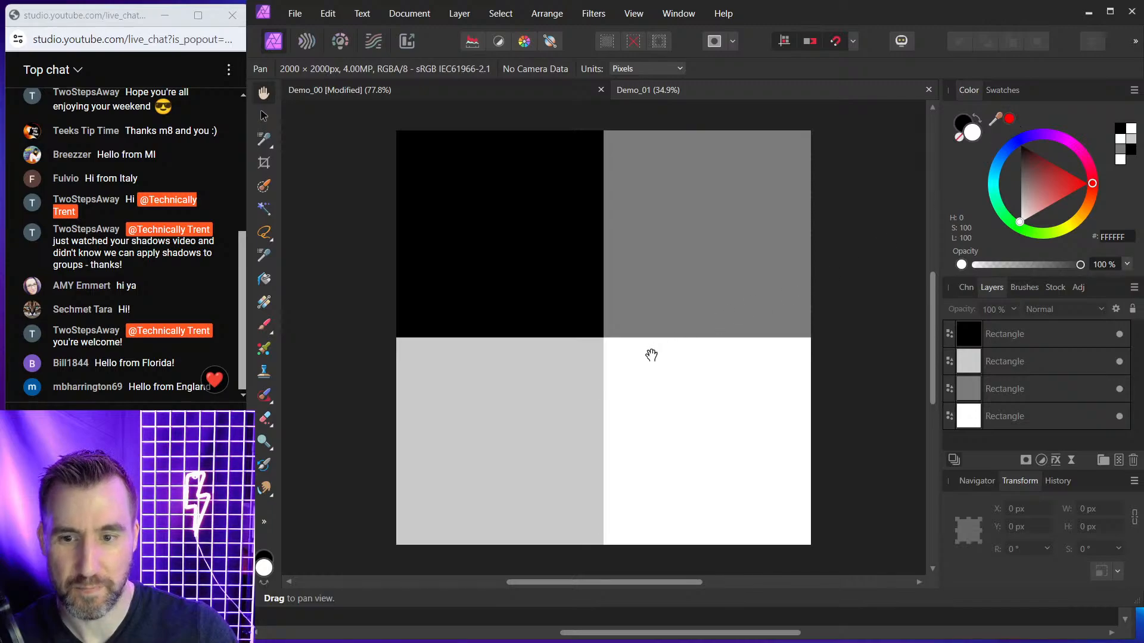
pyautogui.moveTo(1005, 121)
pyautogui.mouseDown()
pyautogui.moveTo(788, 231)
pyautogui.moveTo(727, 223)
pyautogui.moveTo(685, 251)
pyautogui.moveTo(694, 358)
pyautogui.moveTo(835, 294)
pyautogui.moveTo(682, 260)
pyautogui.mouseUp()
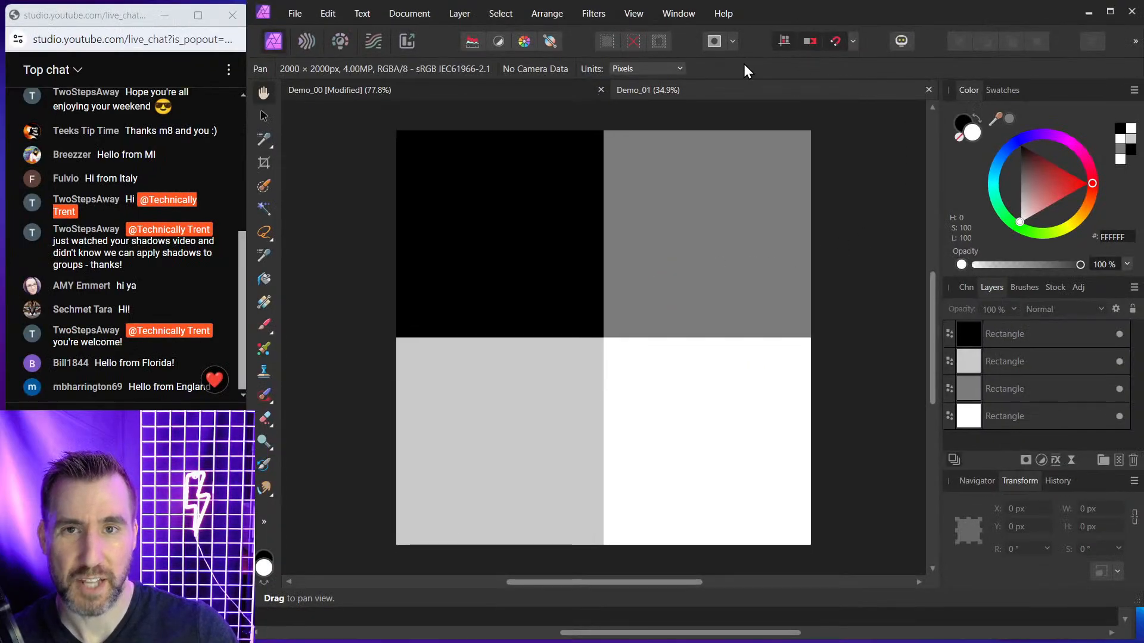
# Display the histogram again, read the level at the light-grey spike, and close it
pyautogui.click(677, 13)
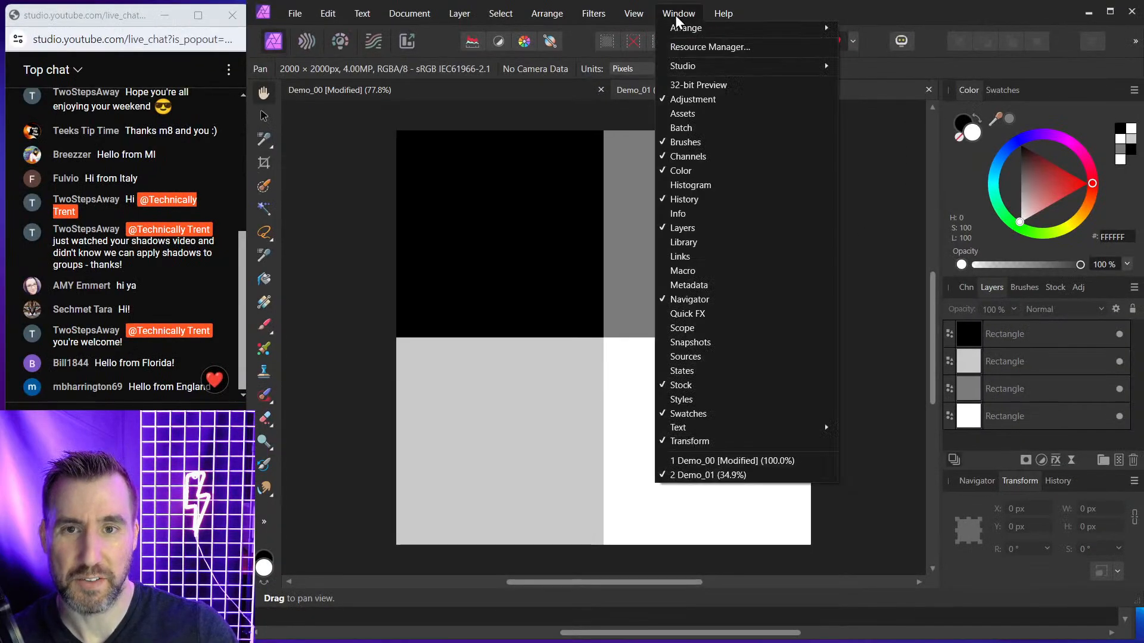
pyautogui.click(698, 185)
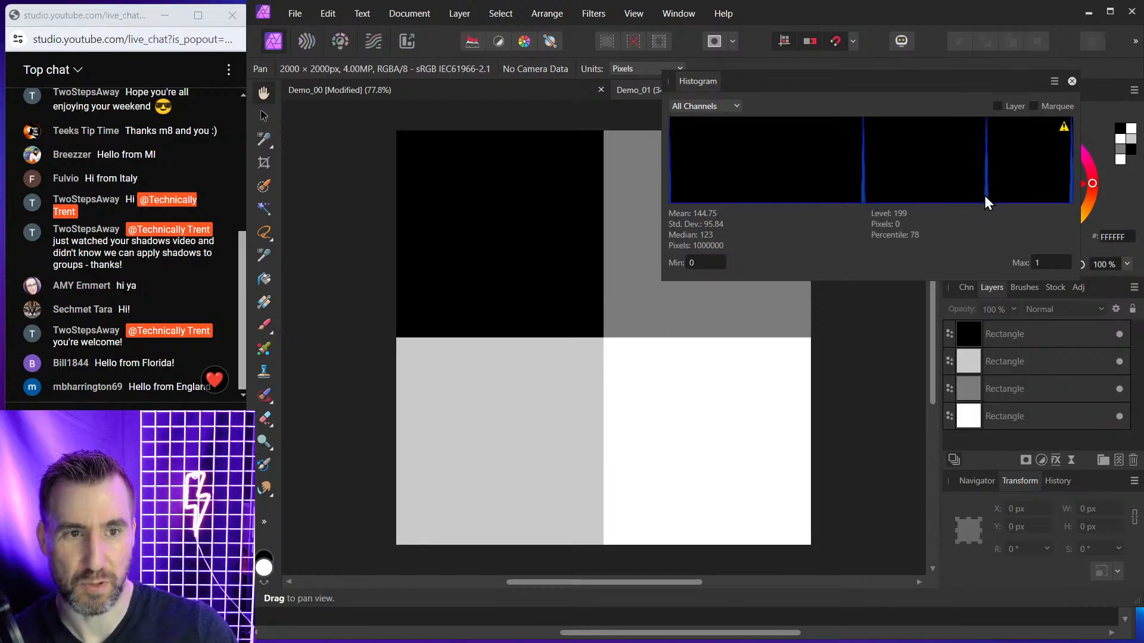
pyautogui.click(1071, 81)
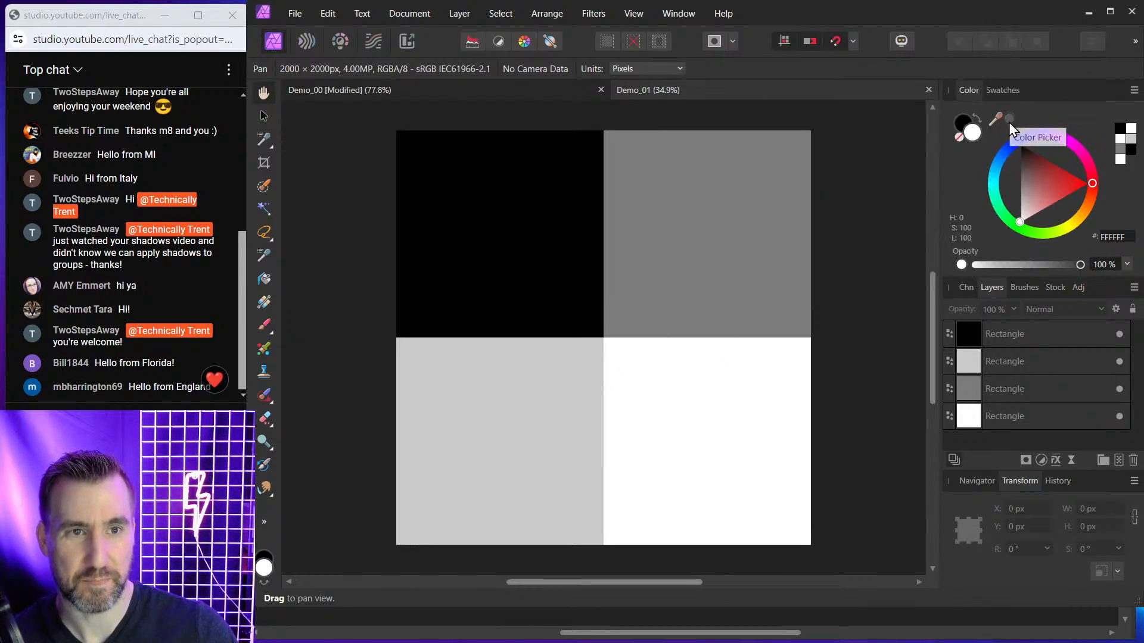
# Sample the light-grey square with the Color Picker to check its RGB values
pyautogui.moveTo(1009, 122); pyautogui.dragTo(564, 378)
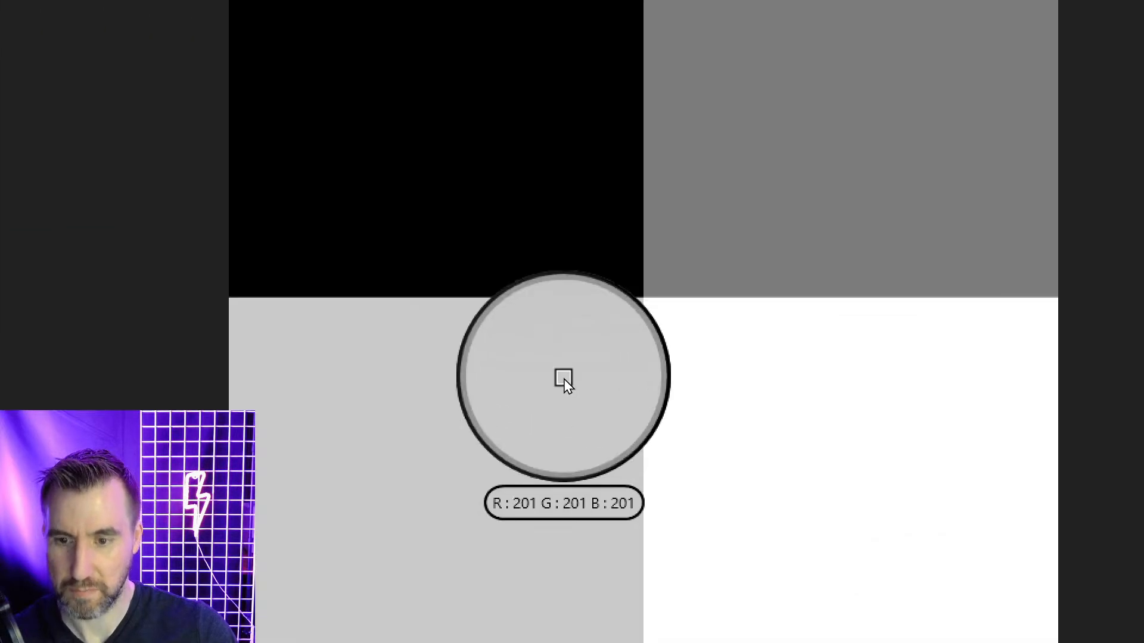
pyautogui.moveTo(559, 423)
pyautogui.mouseDown()
pyautogui.moveTo(538, 424)
pyautogui.moveTo(663, 467)
pyautogui.mouseUp()
pyautogui.moveTo(762, 557)
pyautogui.mouseDown()
pyautogui.moveTo(616, 479)
pyautogui.moveTo(512, 468)
pyautogui.mouseUp()
pyautogui.press('Escape')
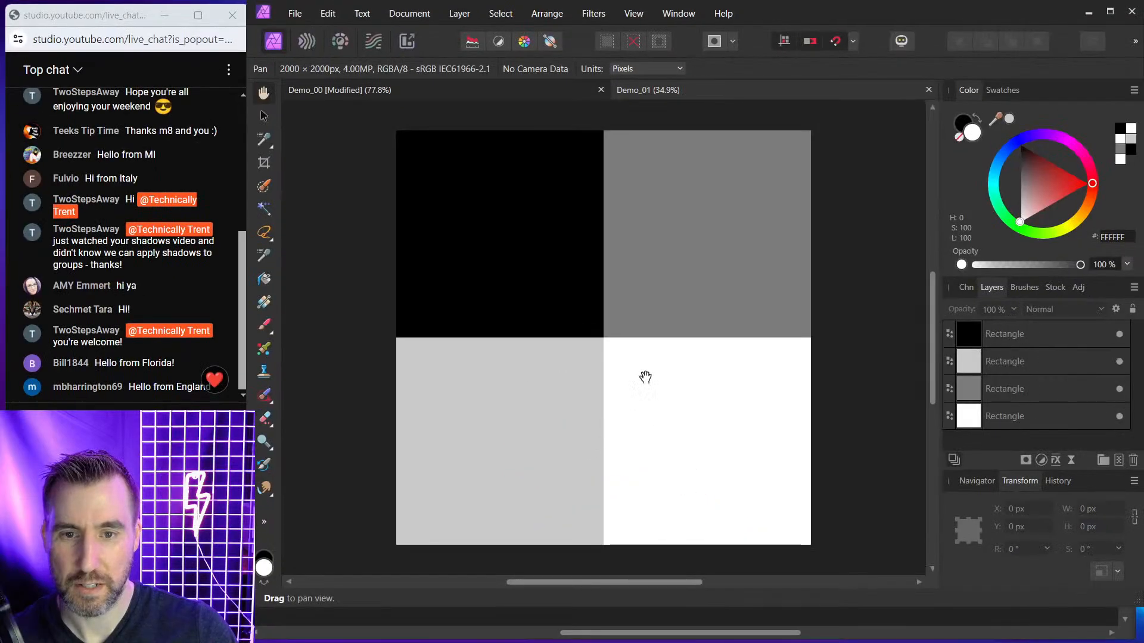
# Display the histogram of the four greyscale squares again and move it up so it covers less of the canvas
pyautogui.moveTo(1009, 118); pyautogui.dragTo(738, 368)
pyautogui.click(678, 14)
pyautogui.moveTo(685, 46)
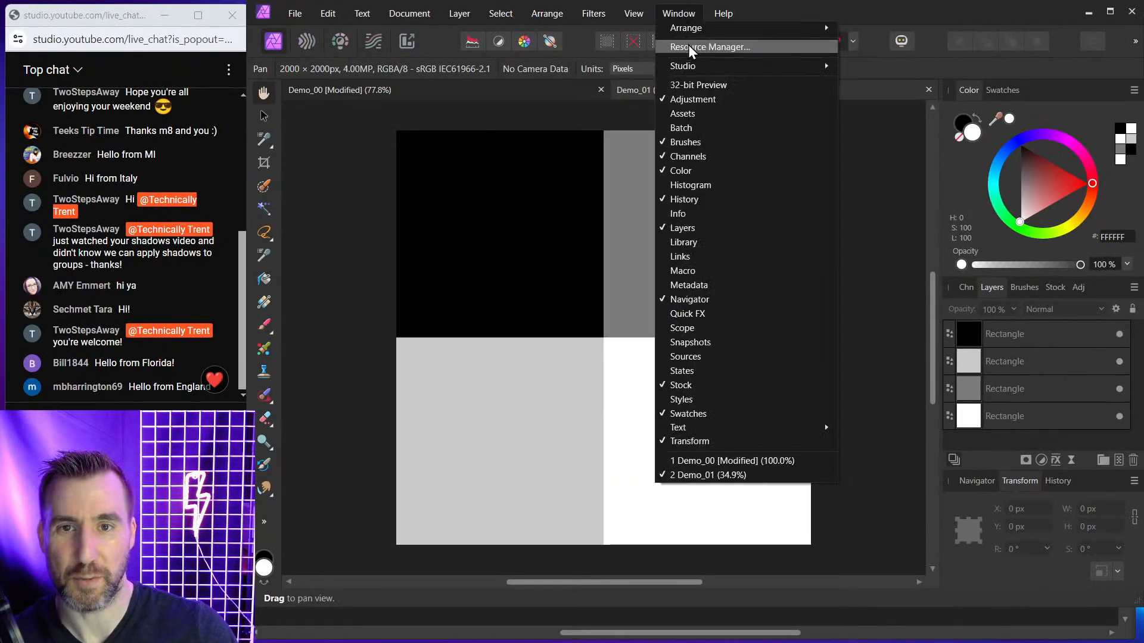
pyautogui.click(710, 182)
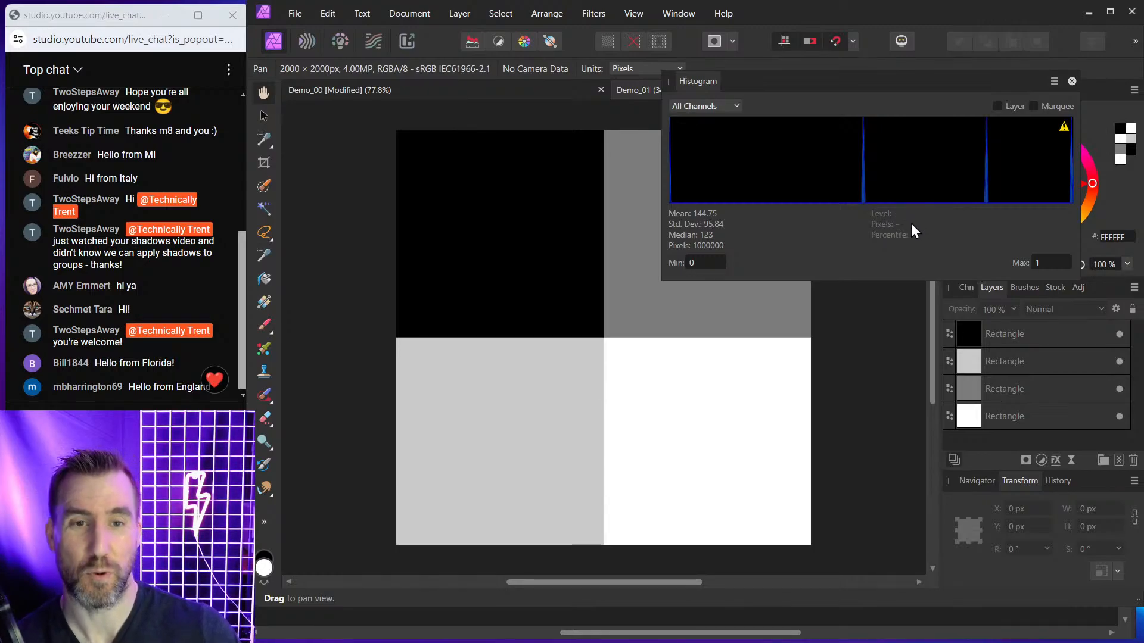
pyautogui.moveTo(890, 84); pyautogui.dragTo(849, 70)
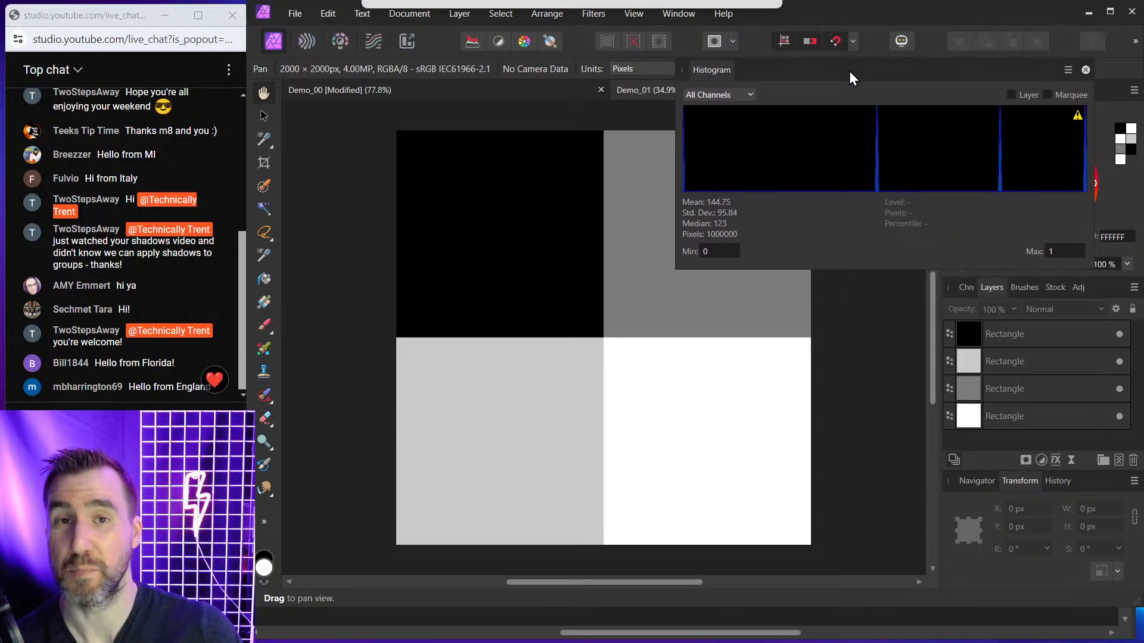
# Enlarge the black rectangle to about 1407 × 1290 px and move the histogram clear of it to view the changed spikes
pyautogui.click(974, 339)
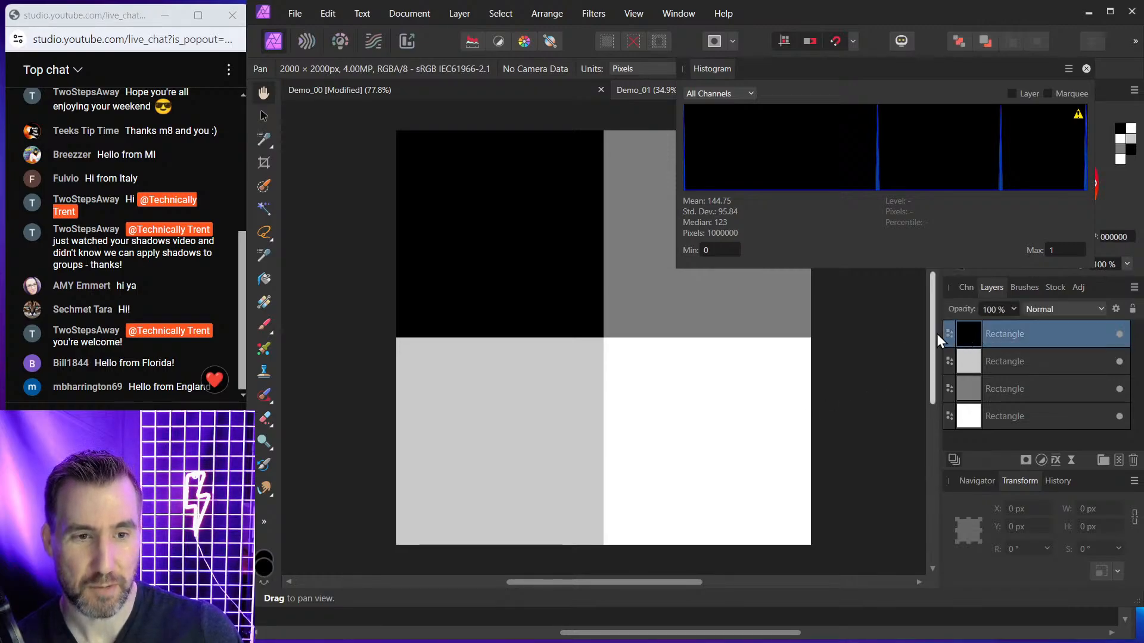
pyautogui.click(264, 115)
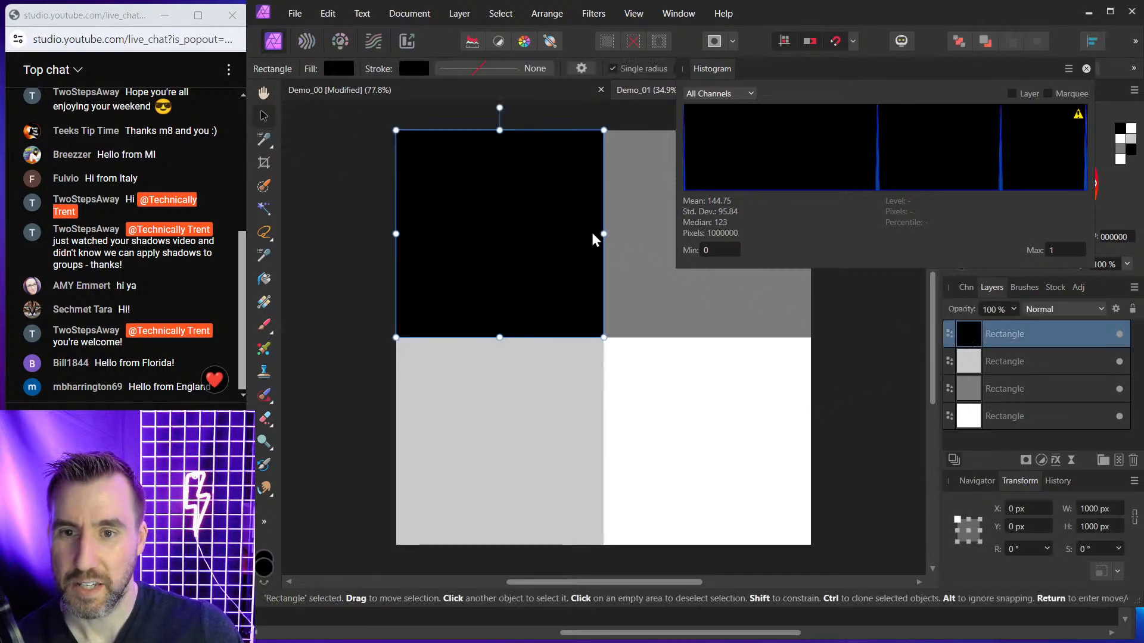
pyautogui.moveTo(603, 234); pyautogui.dragTo(688, 234)
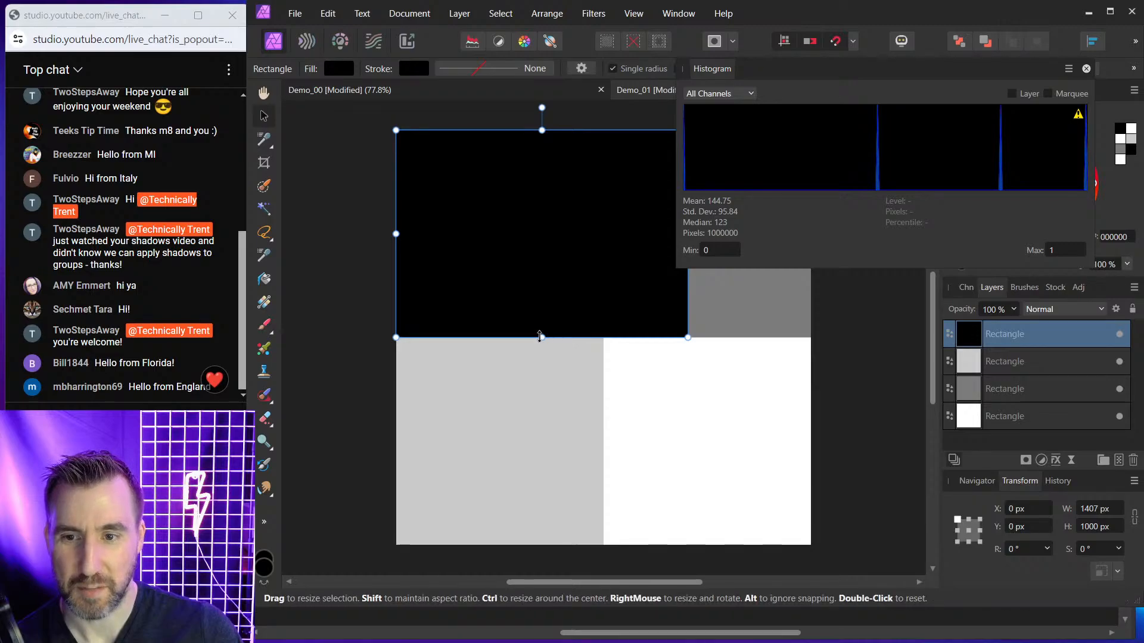
pyautogui.moveTo(540, 337); pyautogui.dragTo(540, 396)
pyautogui.moveTo(882, 75); pyautogui.dragTo(896, 108)
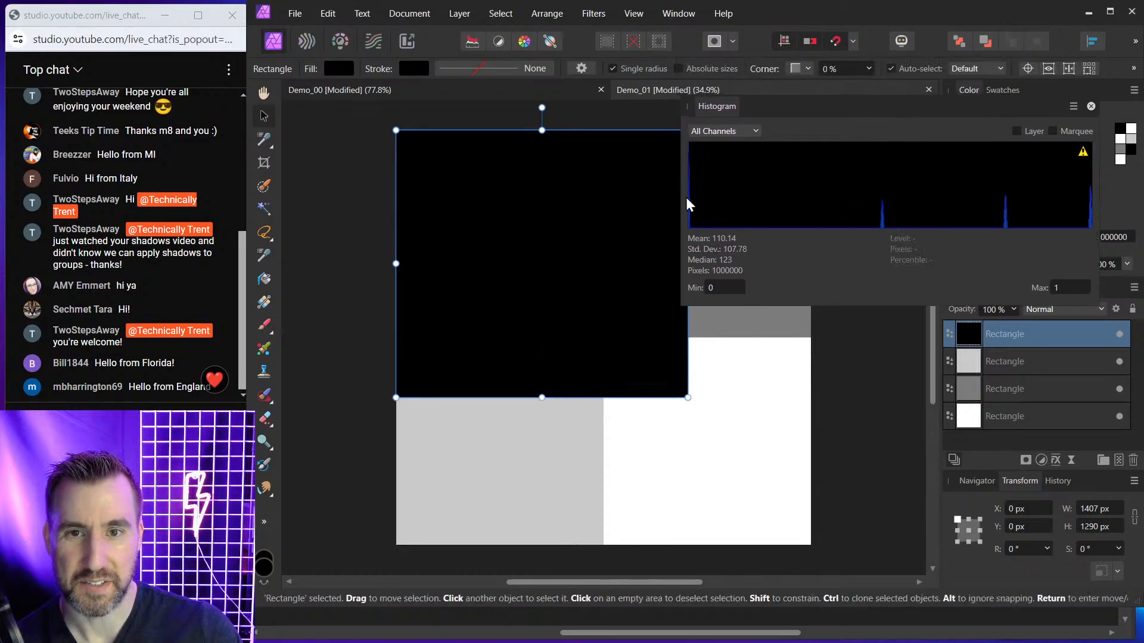
pyautogui.moveTo(774, 110); pyautogui.dragTo(809, 62)
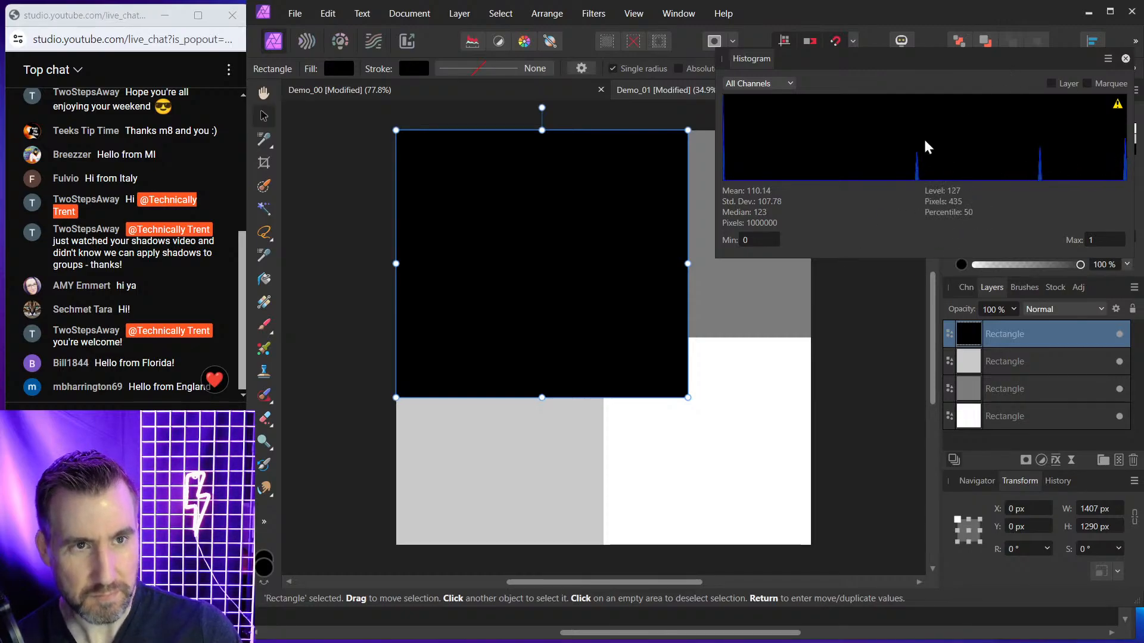
# Enlarge the black rectangle further to about 1742 × 1304 px, then narrow the histogram and reposition it beside the rectangle
pyautogui.moveTo(688, 396); pyautogui.dragTo(757, 401)
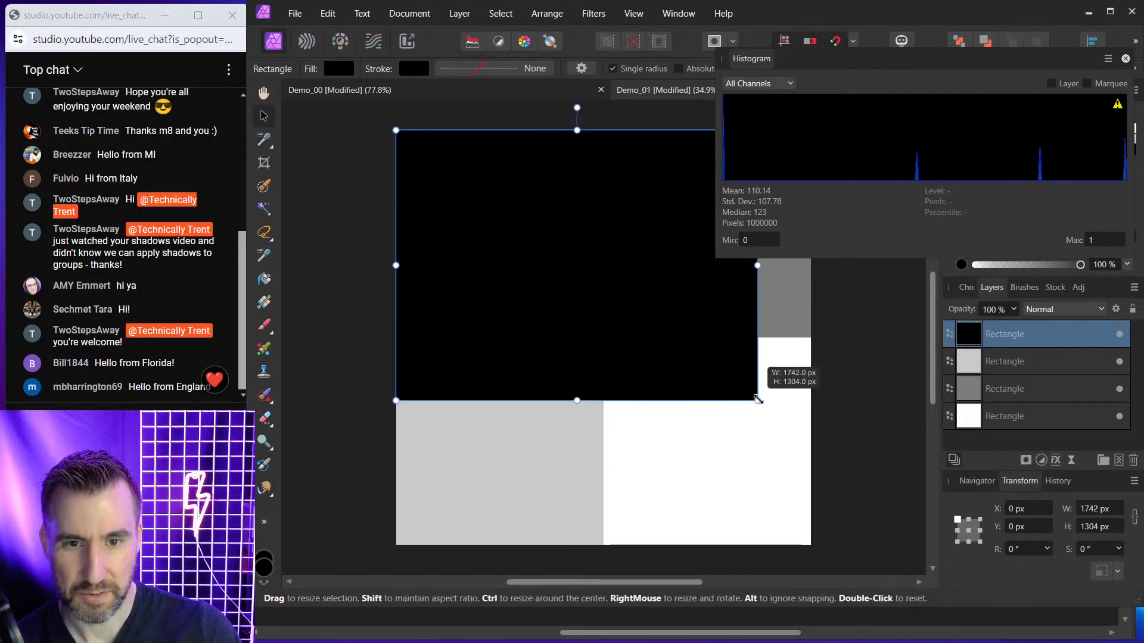
pyautogui.moveTo(717, 125); pyautogui.dragTo(843, 125)
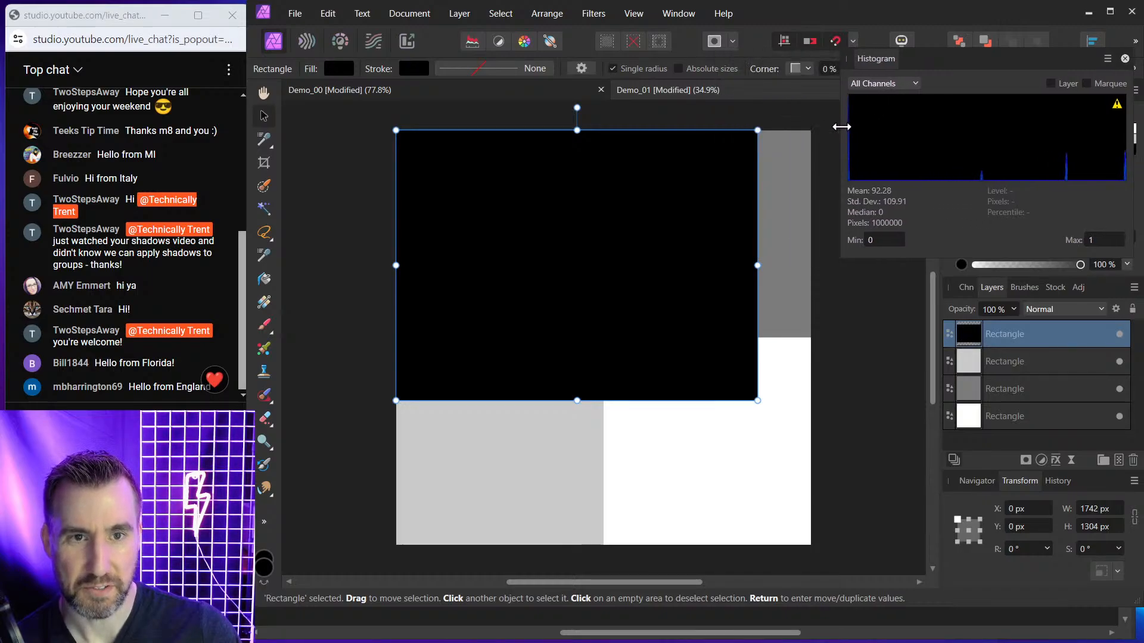
pyautogui.moveTo(1029, 58); pyautogui.dragTo(857, 114)
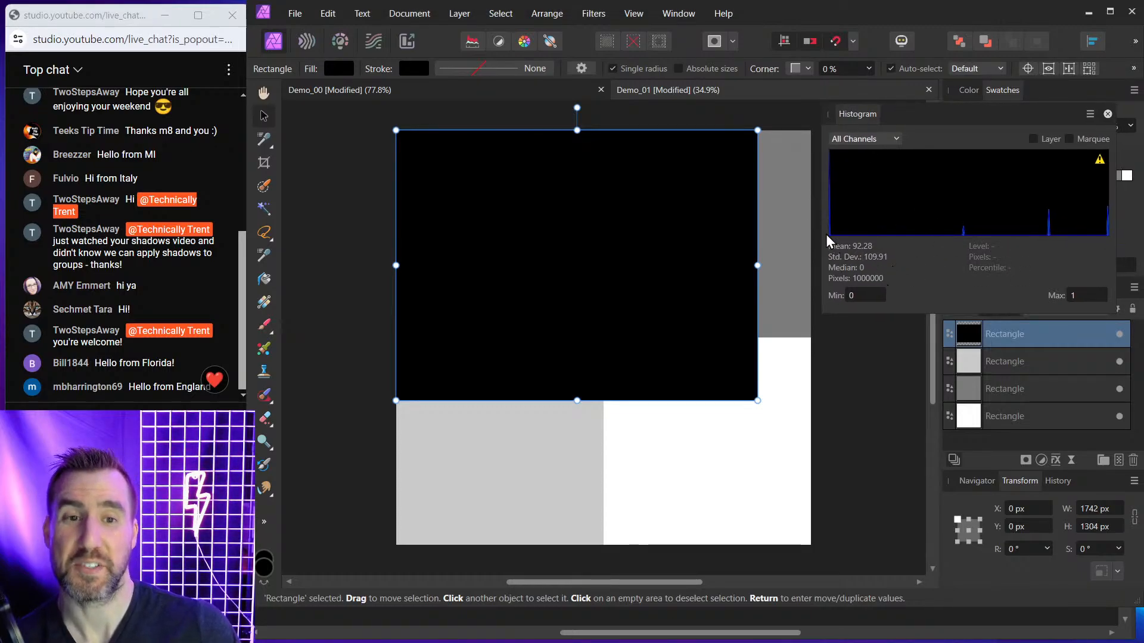
# Open the Demo_02 document with the black-to-white gradient and examine its histogram
pyautogui.click(834, 387)
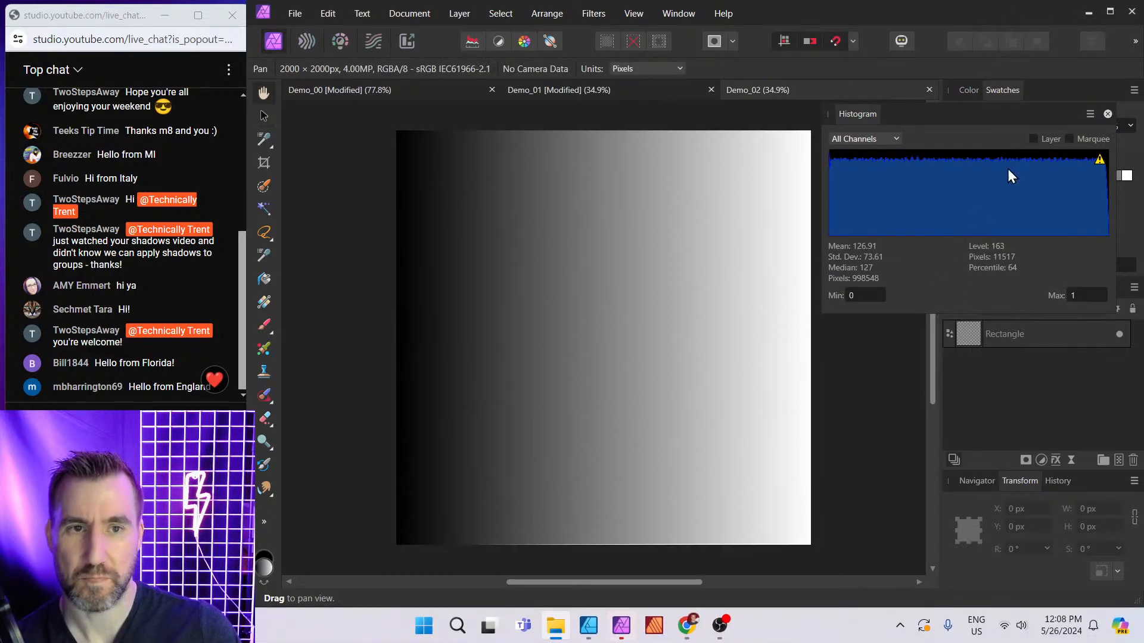
pyautogui.moveTo(1036, 112); pyautogui.dragTo(1028, 123)
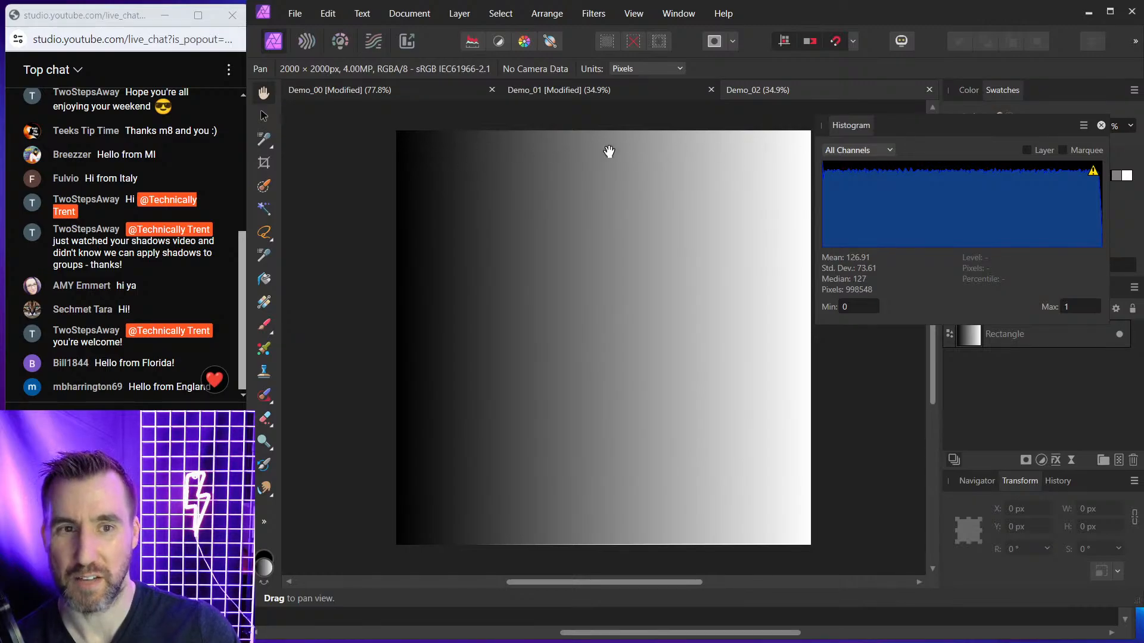
pyautogui.moveTo(942, 176)
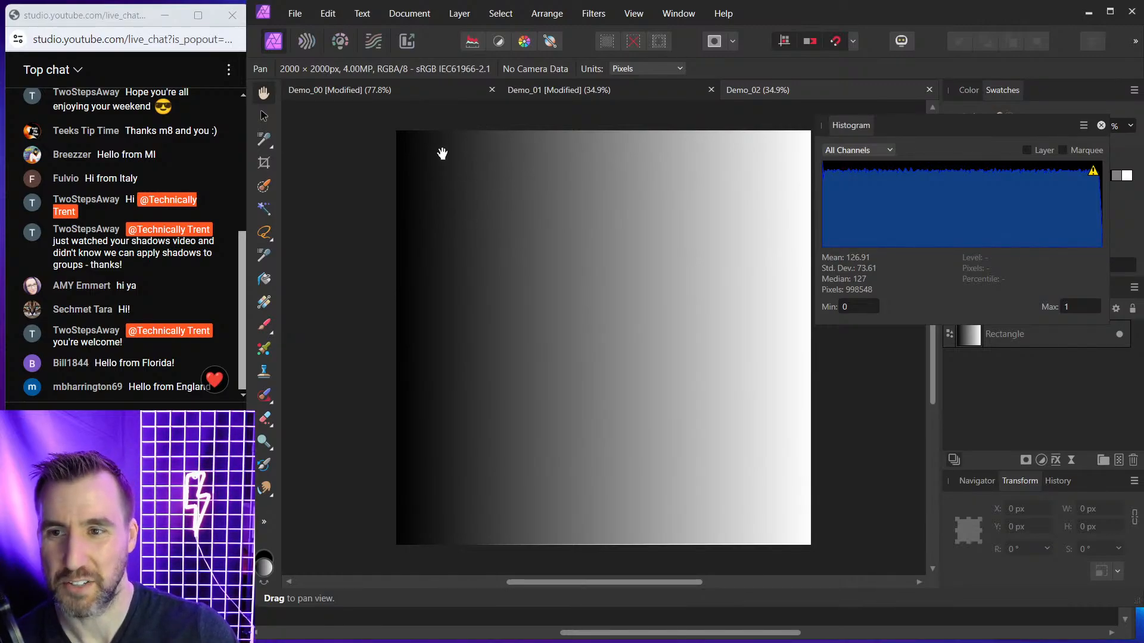
# Examine the pixels in the gradient's dark area up close, circle a patch of them on screen, and return to the whole gradient
pyautogui.scroll(5, 446, 198)
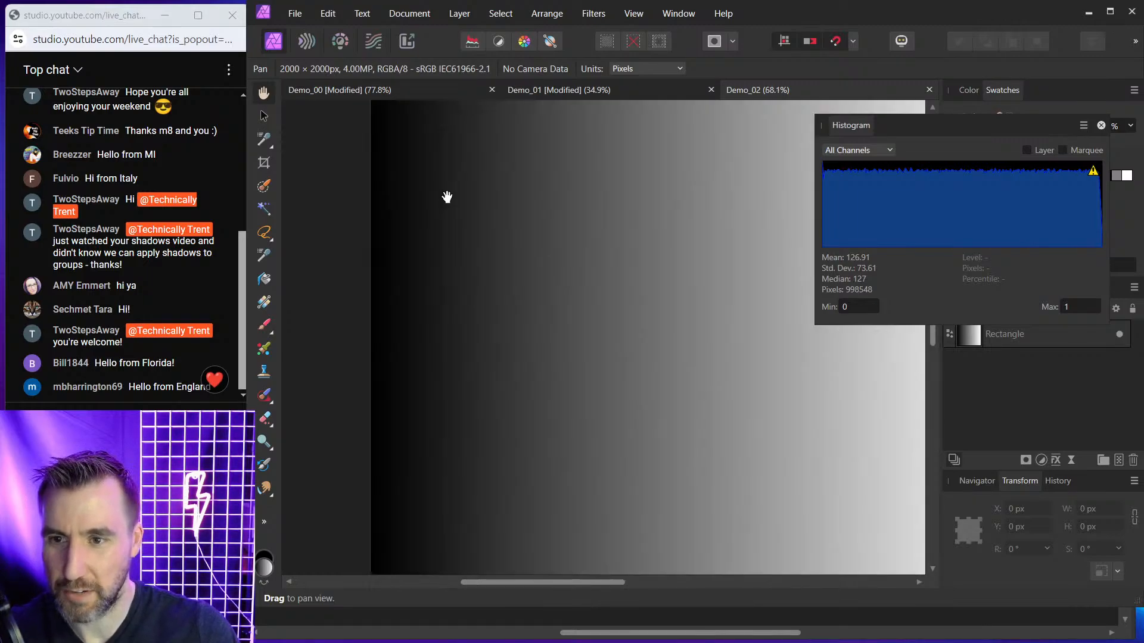
pyautogui.scroll(4, 448, 198)
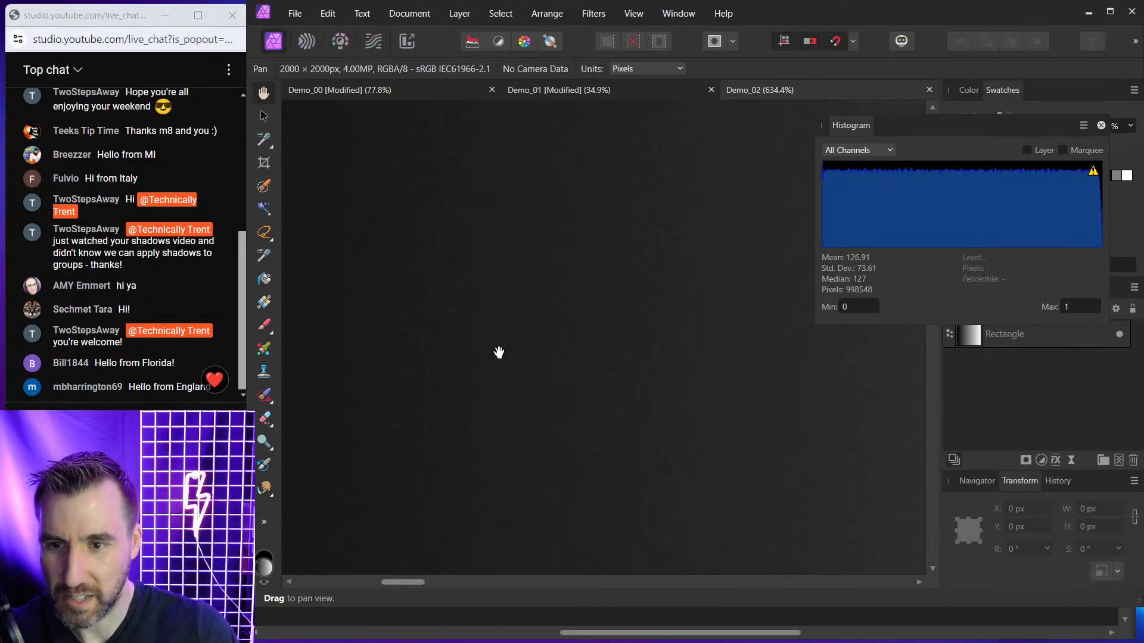
pyautogui.scroll(1, 501, 261)
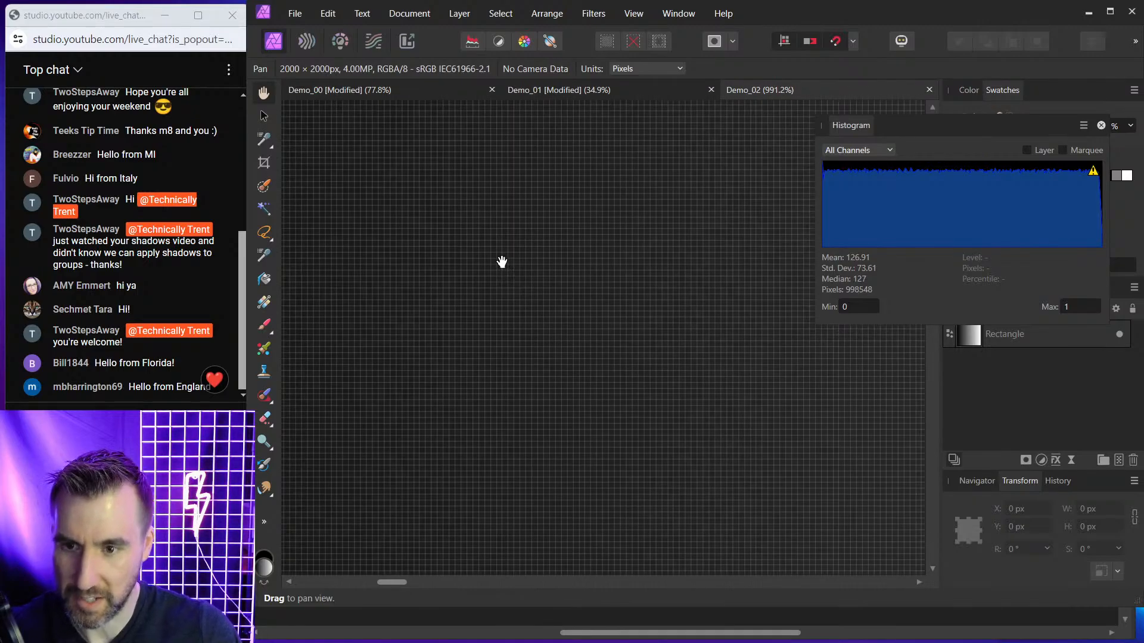
pyautogui.scroll(-1, 501, 262)
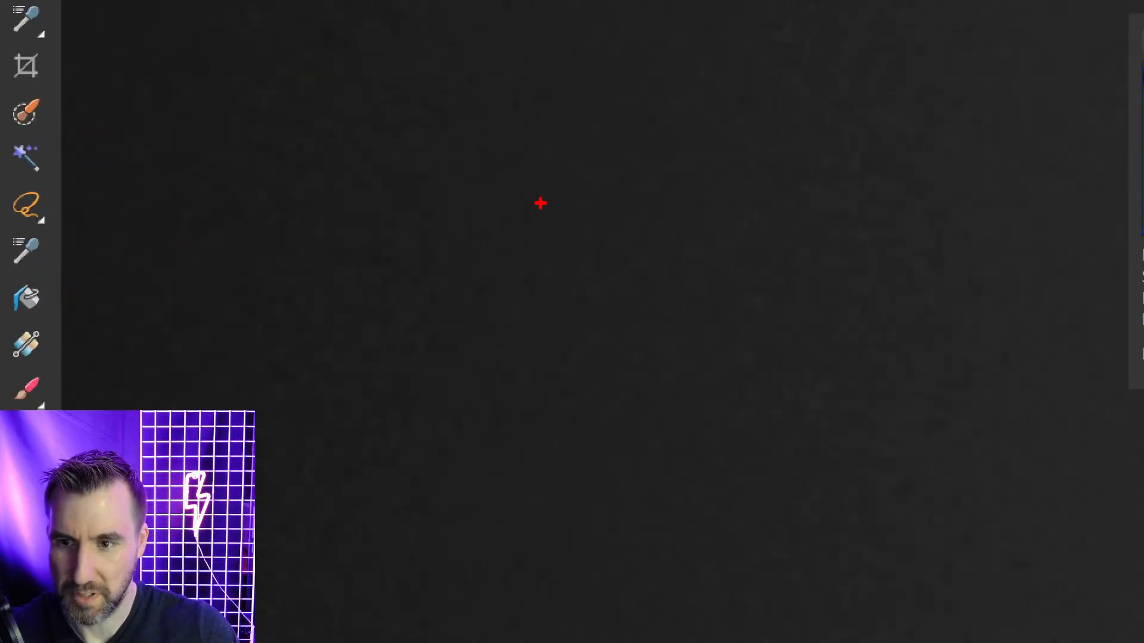
pyautogui.moveTo(538, 115)
pyautogui.mouseDown()
pyautogui.moveTo(388, 189)
pyautogui.moveTo(587, 375)
pyautogui.moveTo(548, 143)
pyautogui.moveTo(527, 116)
pyautogui.mouseUp()
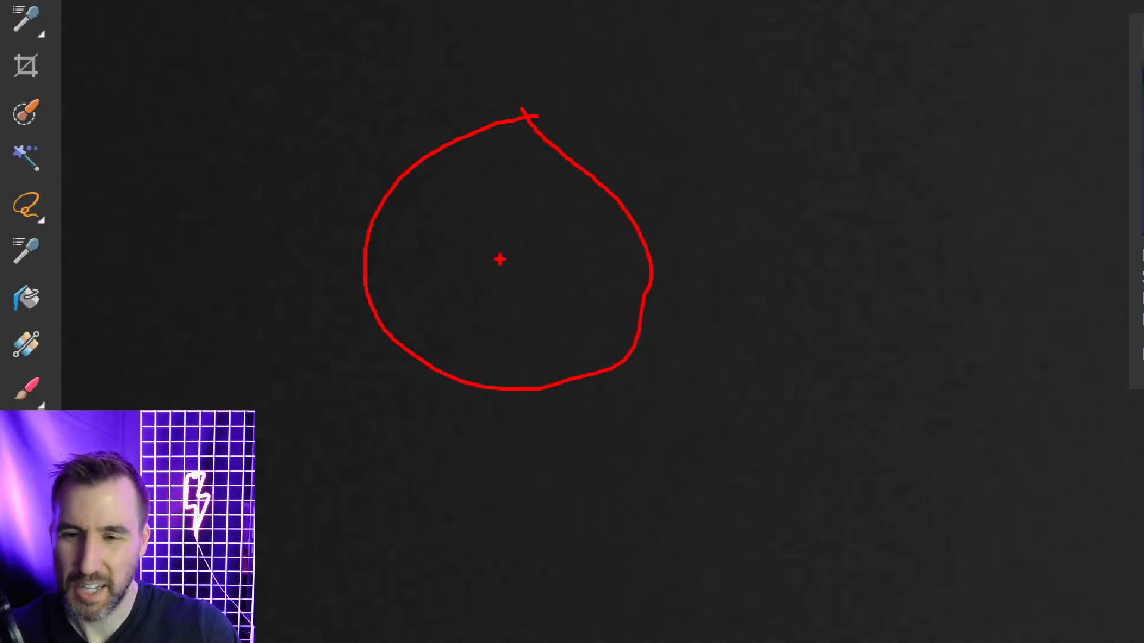
pyautogui.press('Escape')
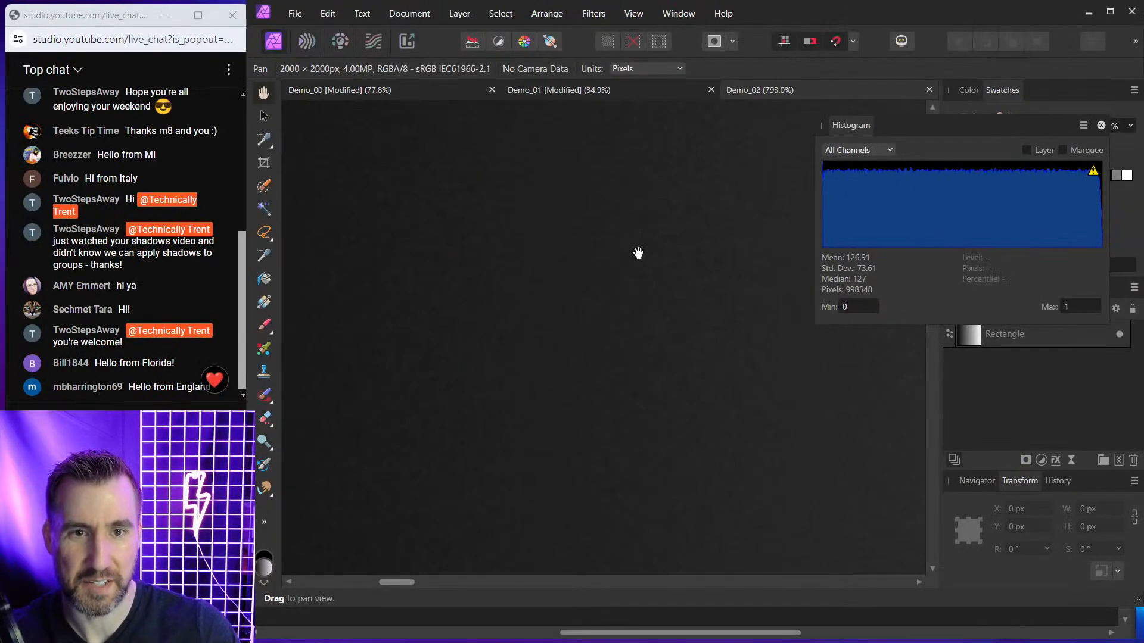
pyautogui.scroll(-13, 599, 269)
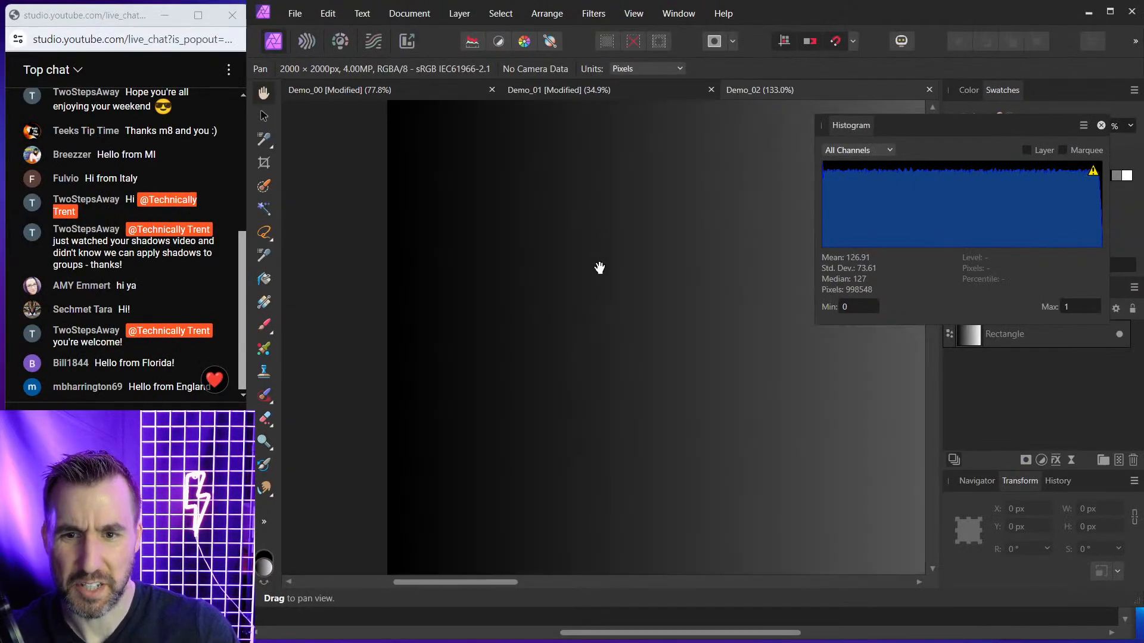
pyautogui.moveTo(713, 300); pyautogui.dragTo(519, 257)
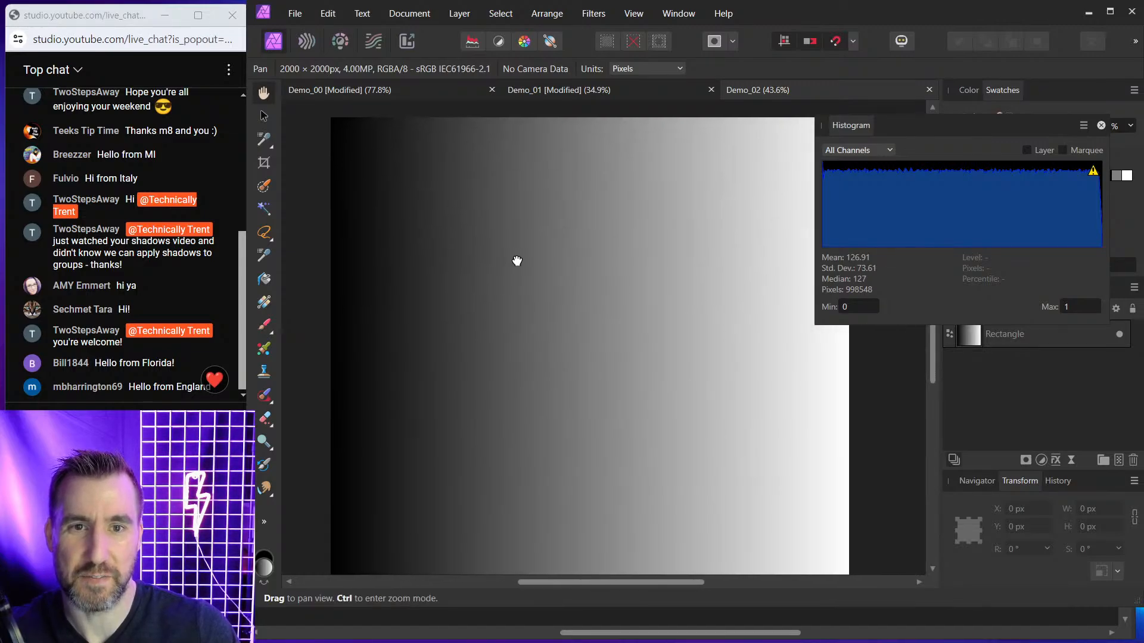
# Close the gradient's histogram and switch back to the mountain photo in Demo_00
pyautogui.moveTo(954, 124); pyautogui.dragTo(987, 119)
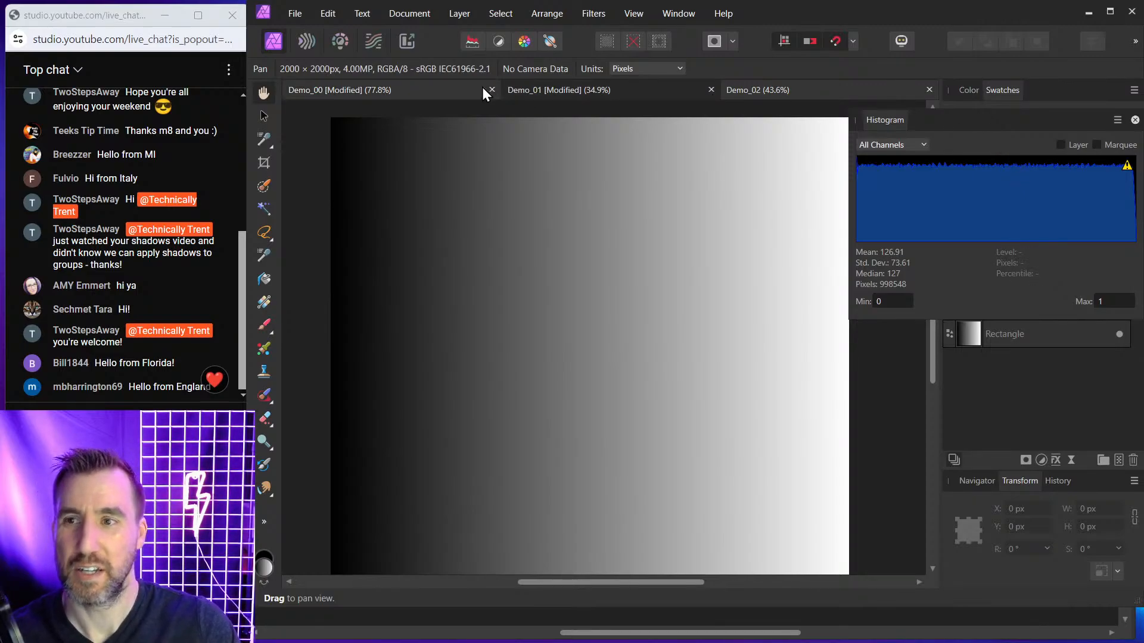
pyautogui.click(1135, 120)
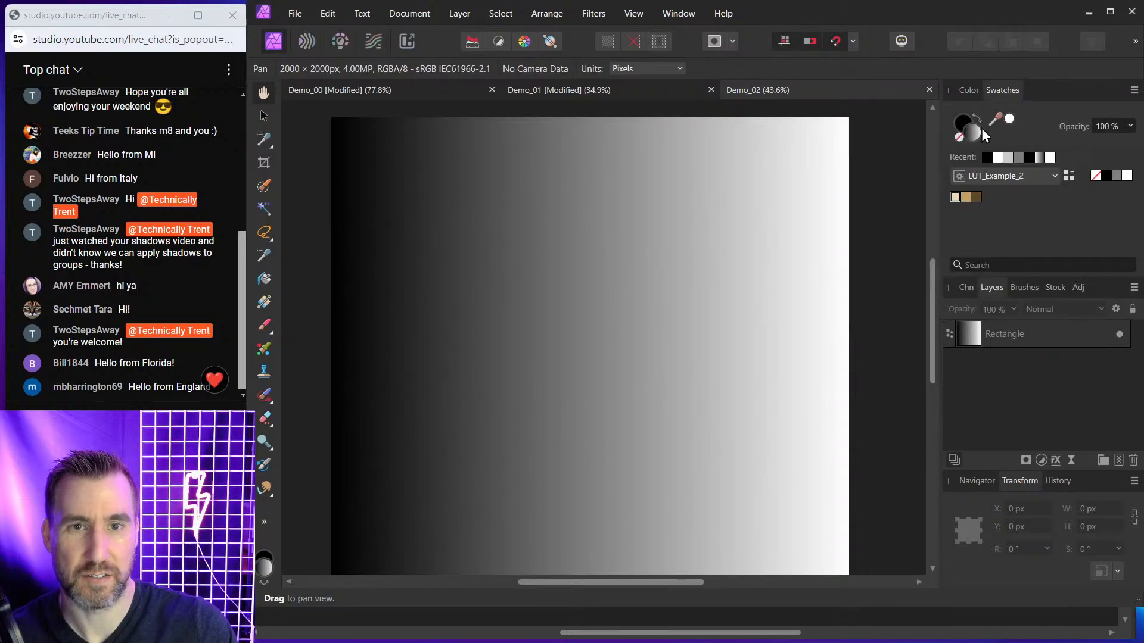
pyautogui.click(453, 90)
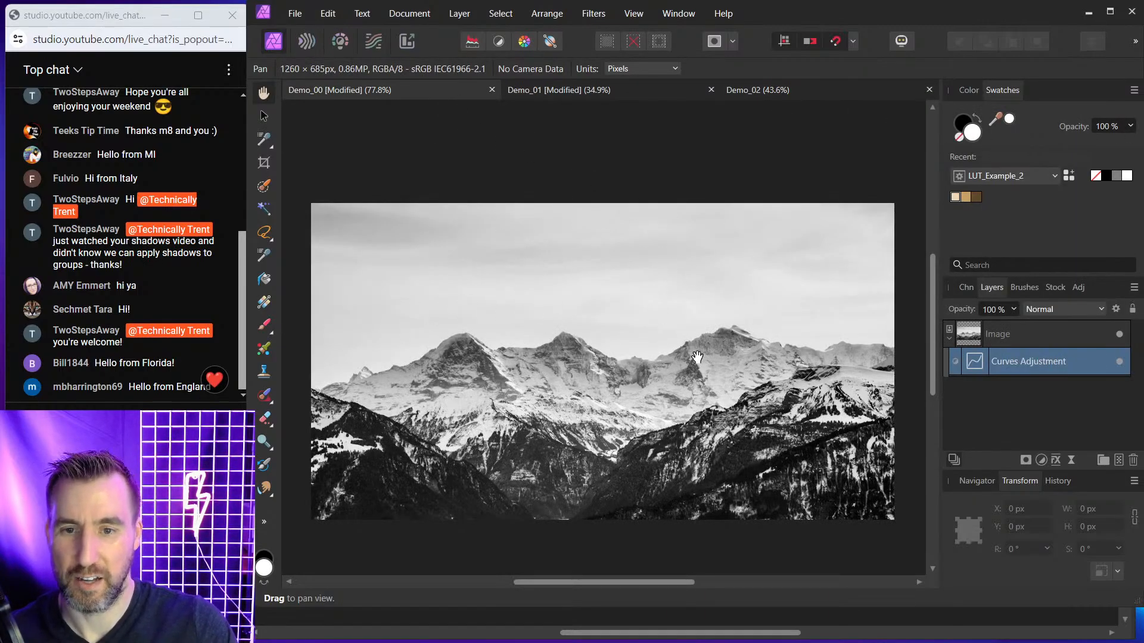
pyautogui.scroll(-2, 679, 399)
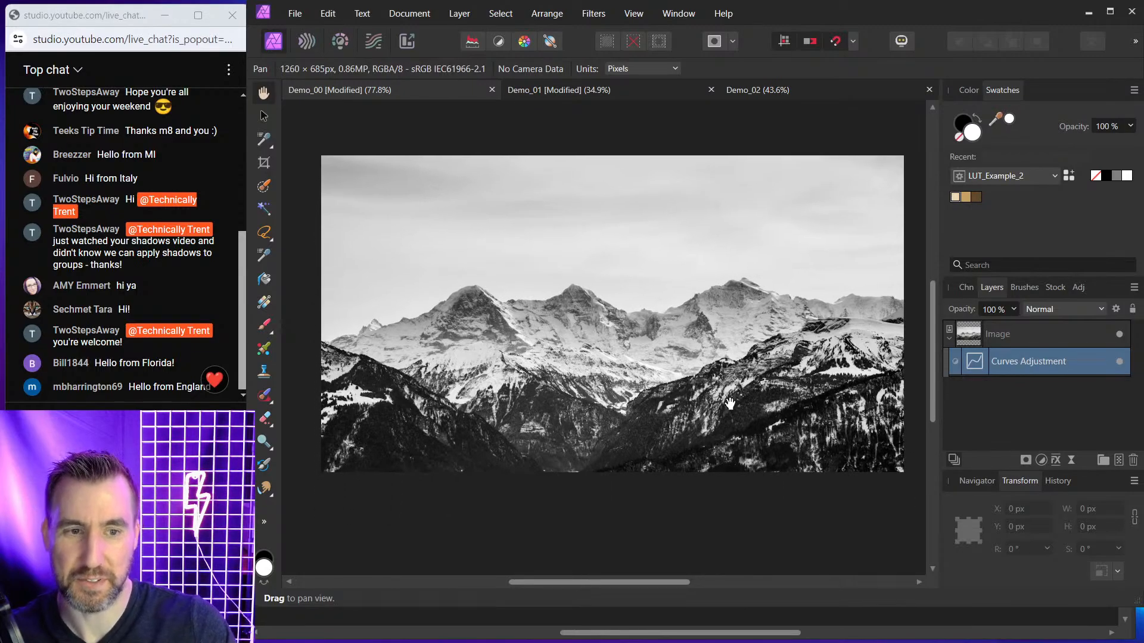
# Display the mountain photo's histogram and arrange it beside the image to compare its peaks with the dark and light areas
pyautogui.click(678, 14)
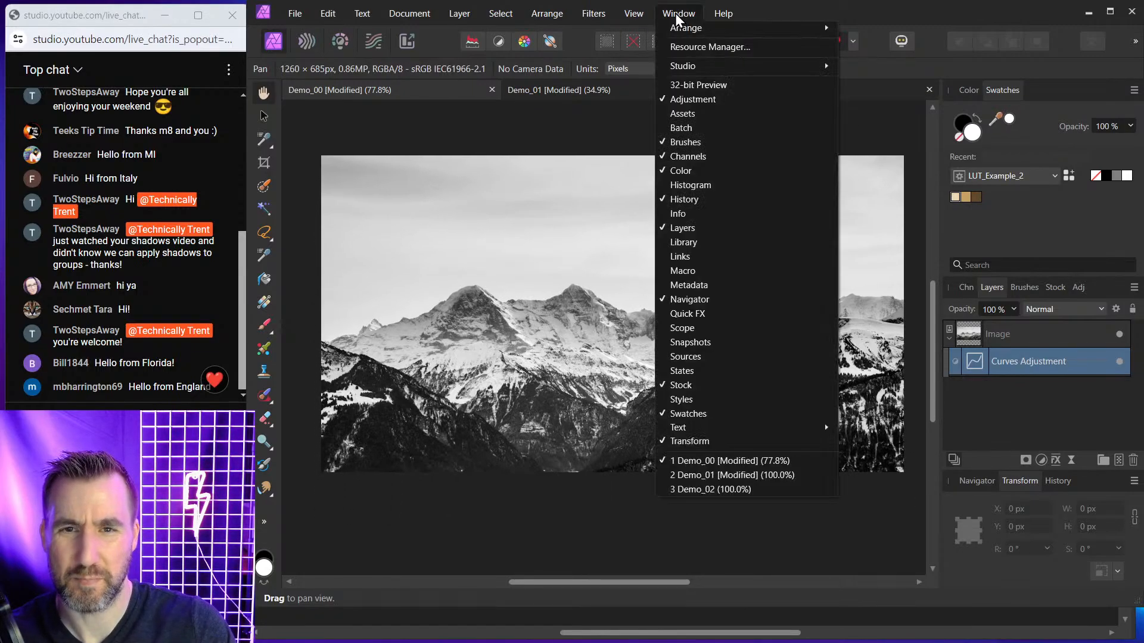
pyautogui.click(731, 185)
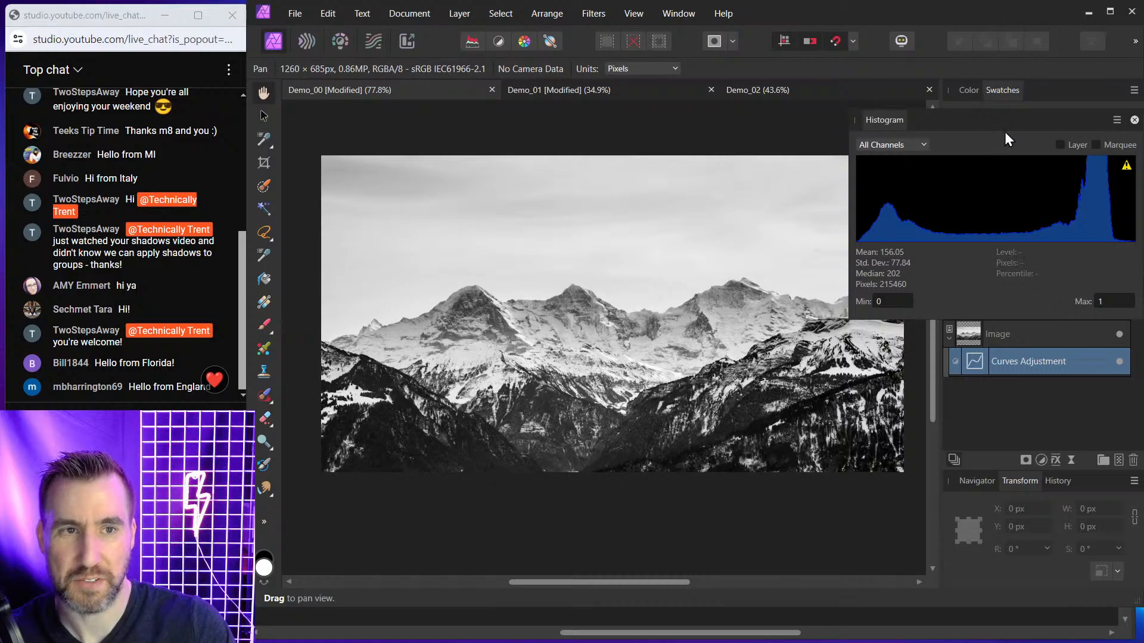
pyautogui.moveTo(1006, 134); pyautogui.dragTo(816, 102)
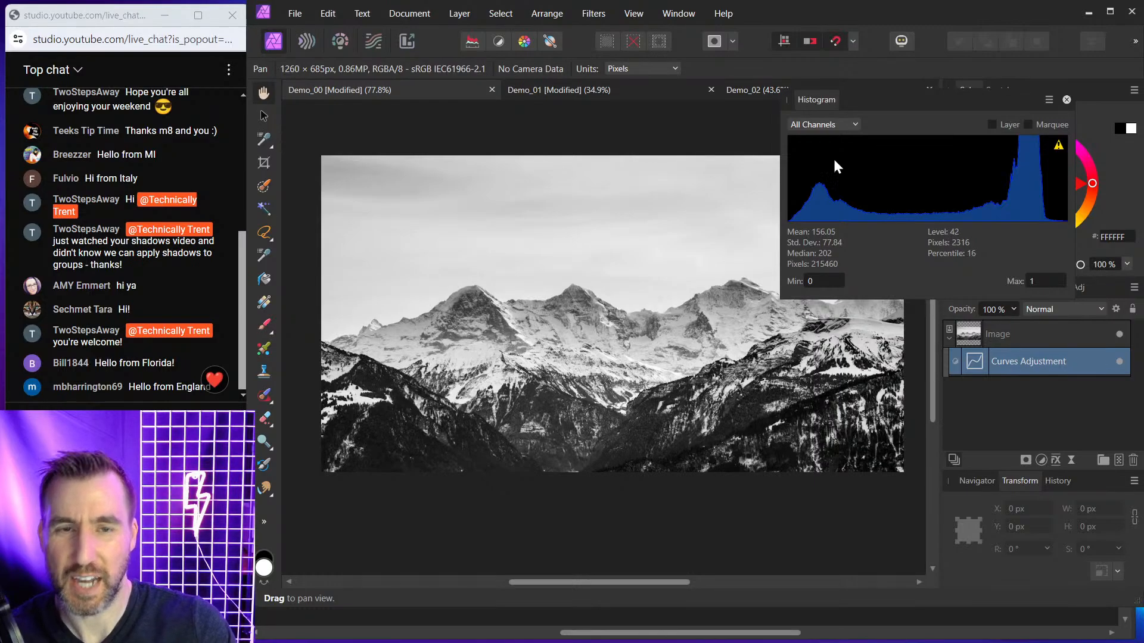
pyautogui.scroll(-1, 625, 268)
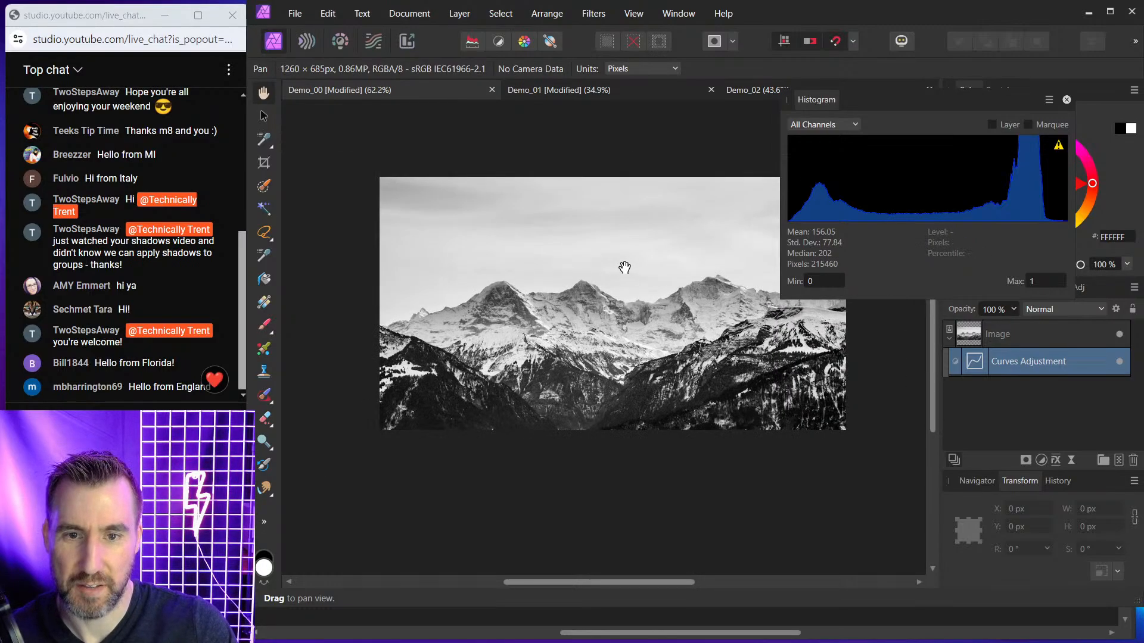
pyautogui.moveTo(643, 269); pyautogui.dragTo(571, 220)
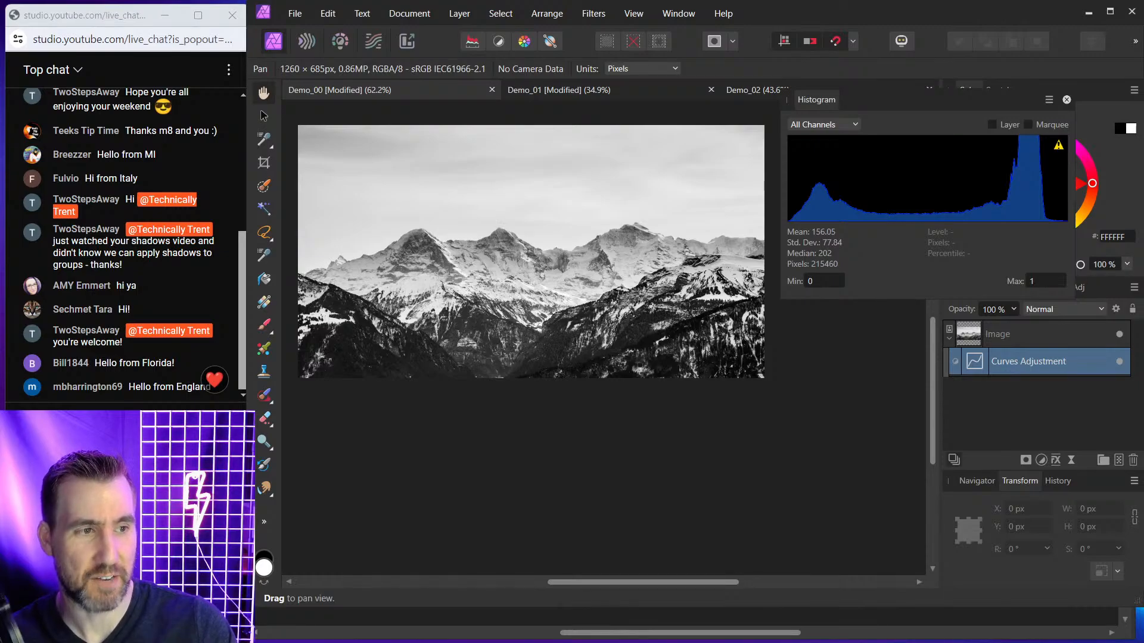
# Close the histogram and open the Curves Adjustment's settings, placing them beside the mountain photo
pyautogui.click(1065, 100)
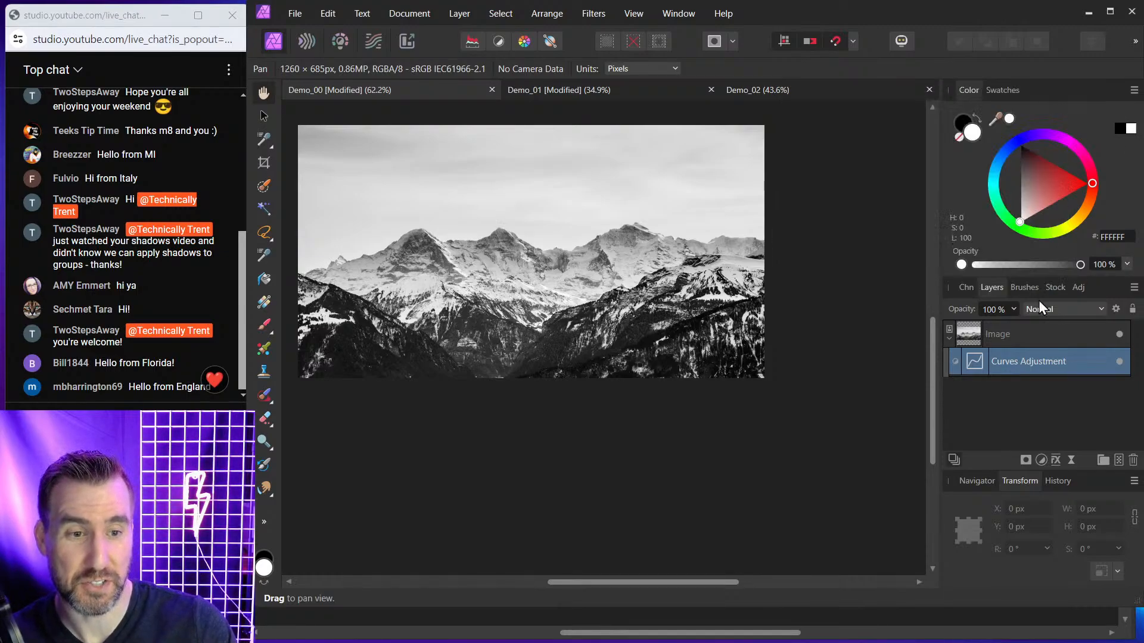
pyautogui.doubleClick(978, 363)
pyautogui.moveTo(968, 82); pyautogui.dragTo(1006, 101)
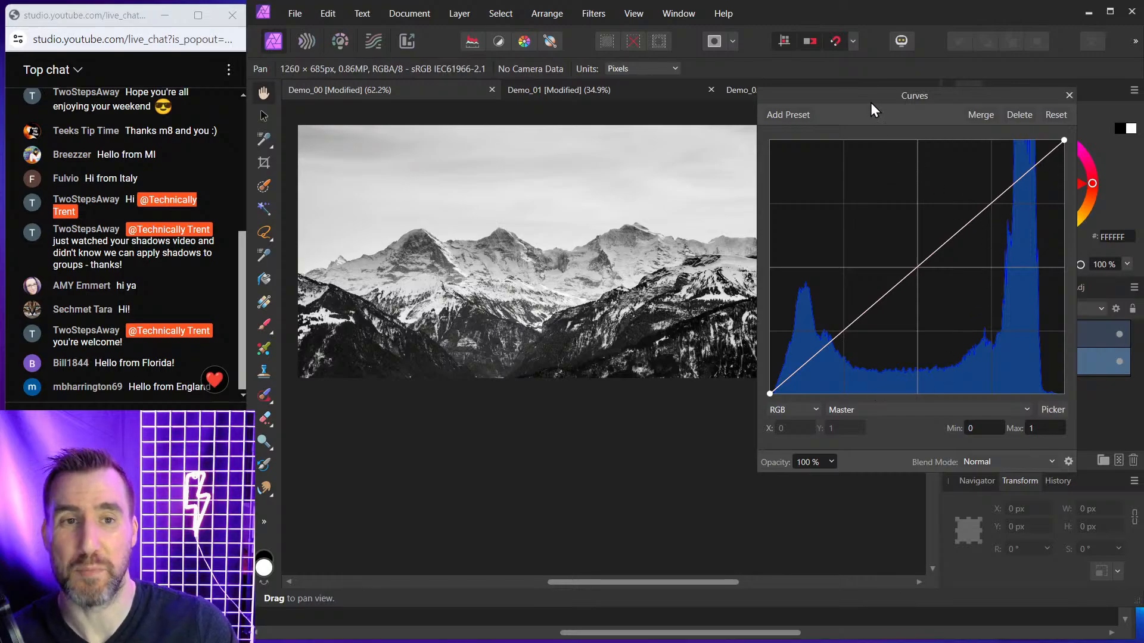
pyautogui.moveTo(870, 103); pyautogui.dragTo(903, 95)
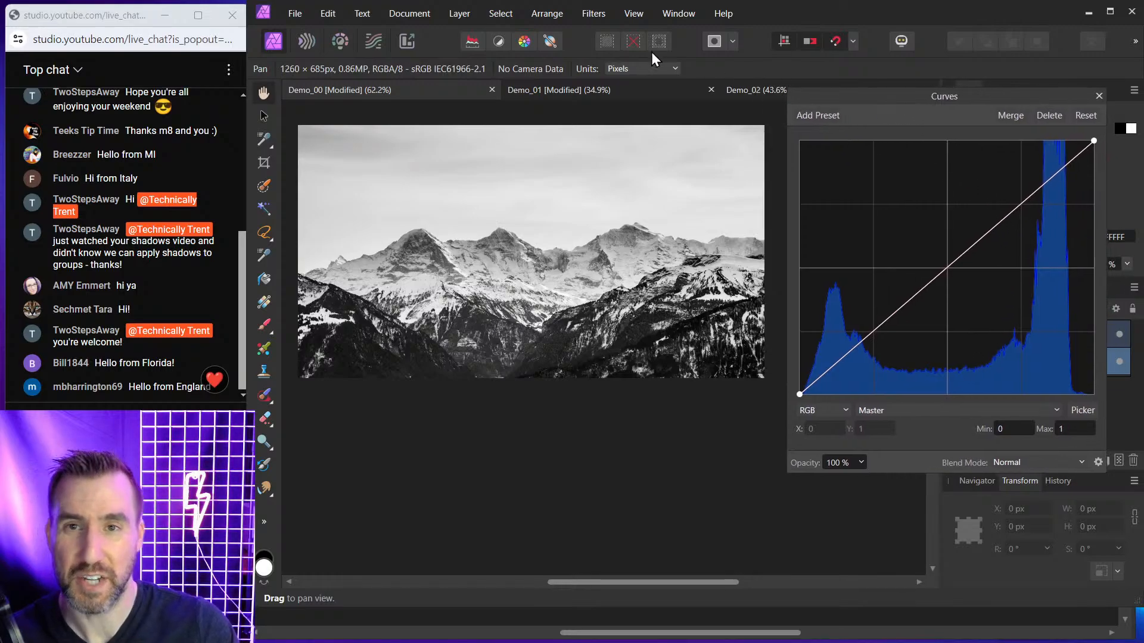
# Show the mountain photo's histogram next to the Curves graph at a similar scale, compare the two, and close the histogram
pyautogui.click(674, 15)
pyautogui.click(705, 190)
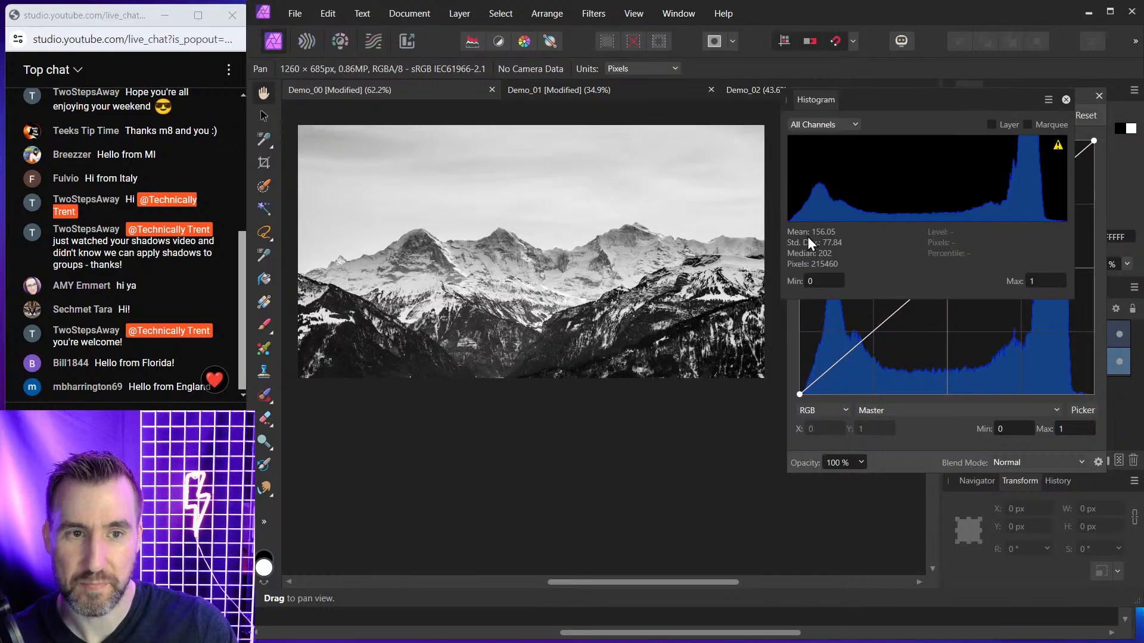
pyautogui.moveTo(1021, 118); pyautogui.dragTo(510, 296)
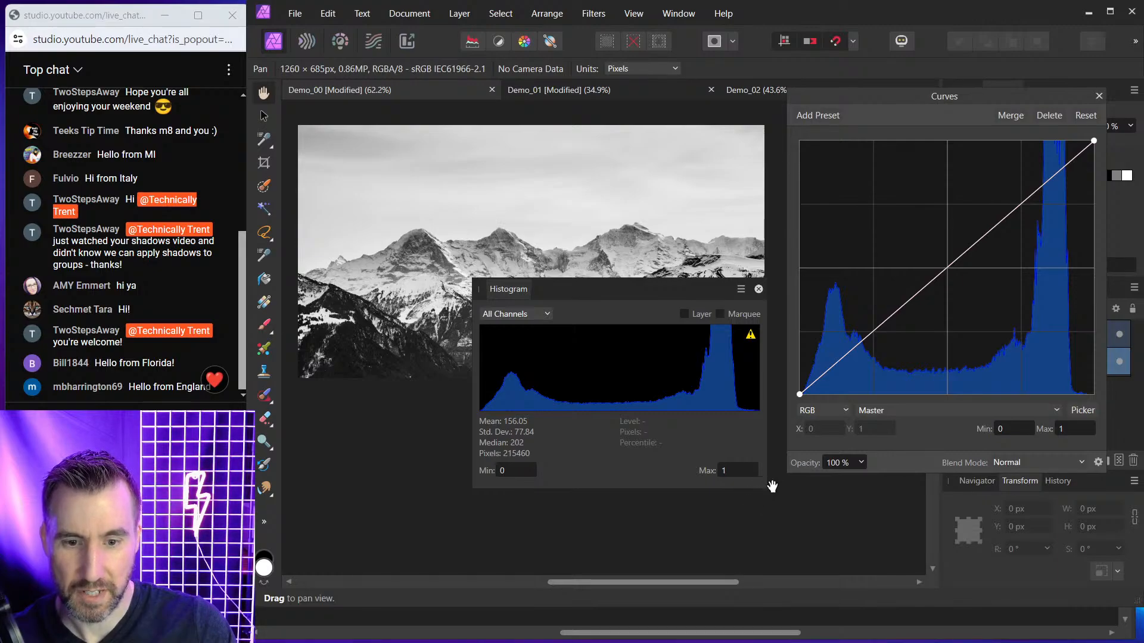
pyautogui.moveTo(766, 482); pyautogui.dragTo(784, 495)
pyautogui.moveTo(728, 288); pyautogui.dragTo(723, 274)
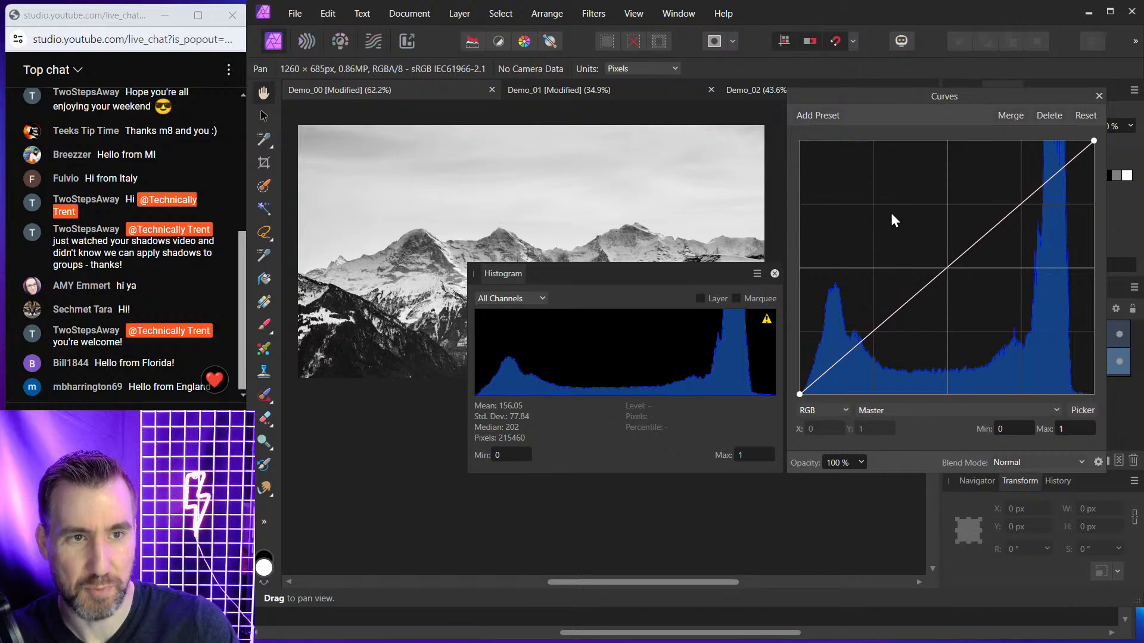
pyautogui.click(775, 274)
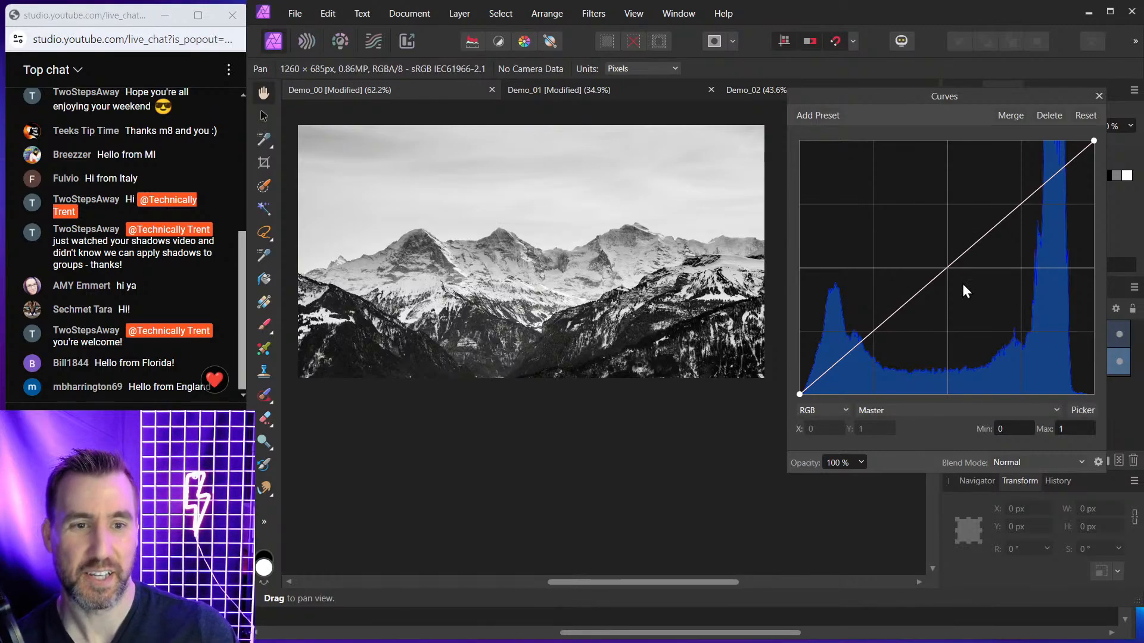
# Try pulling the middle of the curve slightly downward, and reset the Curves adjustment
pyautogui.moveTo(953, 264); pyautogui.dragTo(973, 291)
pyautogui.click(1085, 116)
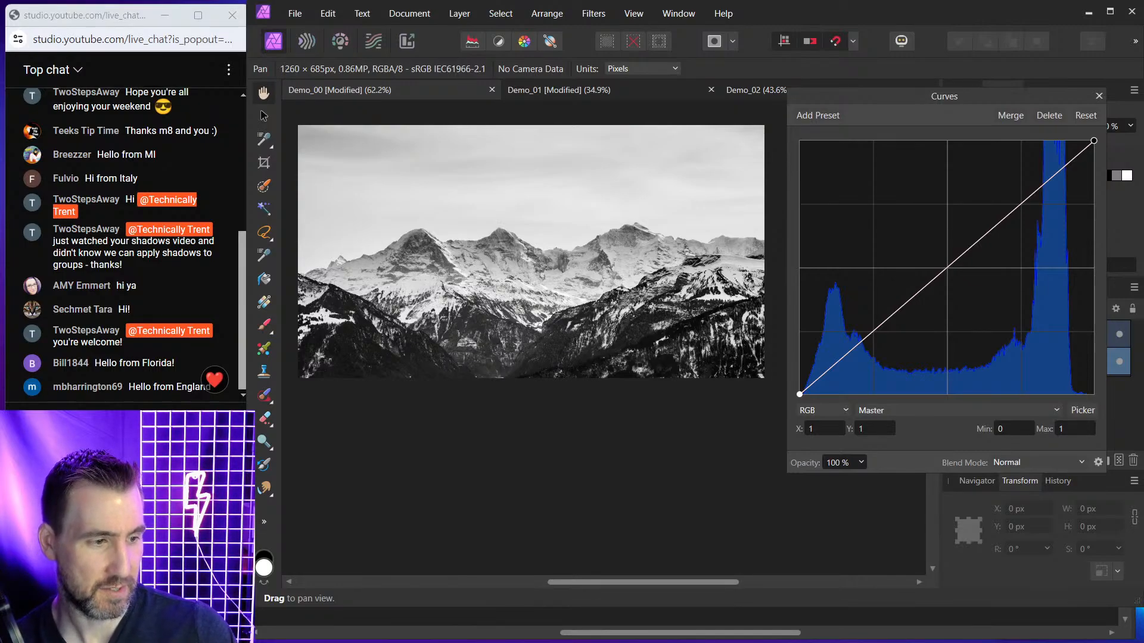
# Switch to Affinity Designer and examine the Curves diagram in Curves_Explanation, with its black and white values on both axes
pyautogui.hotkey('alt', 'Tab')
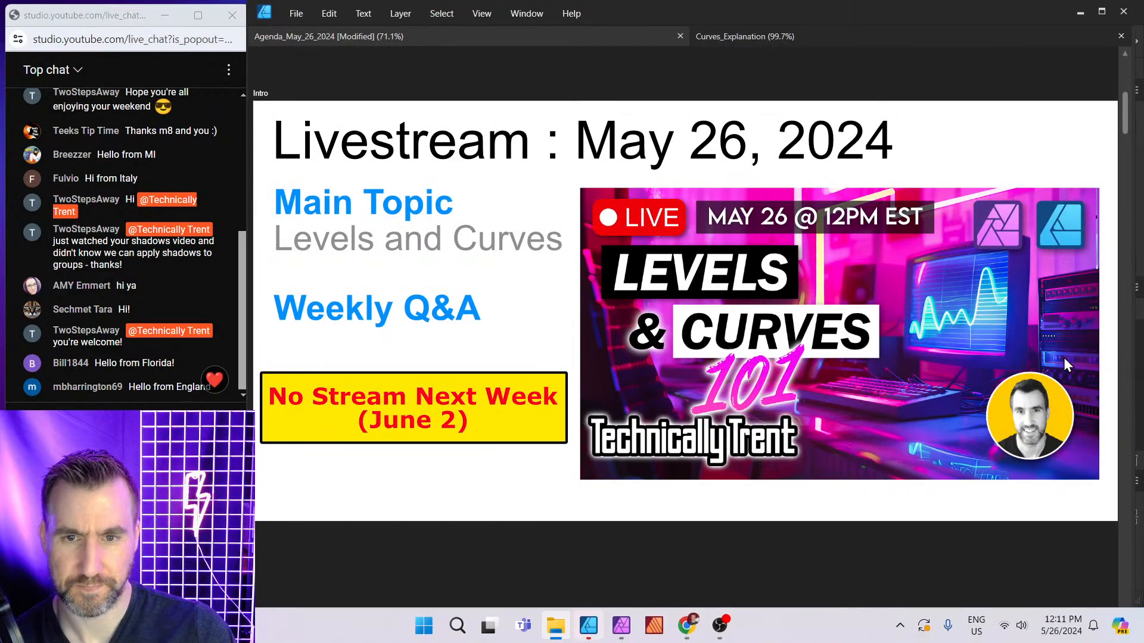
pyautogui.click(725, 37)
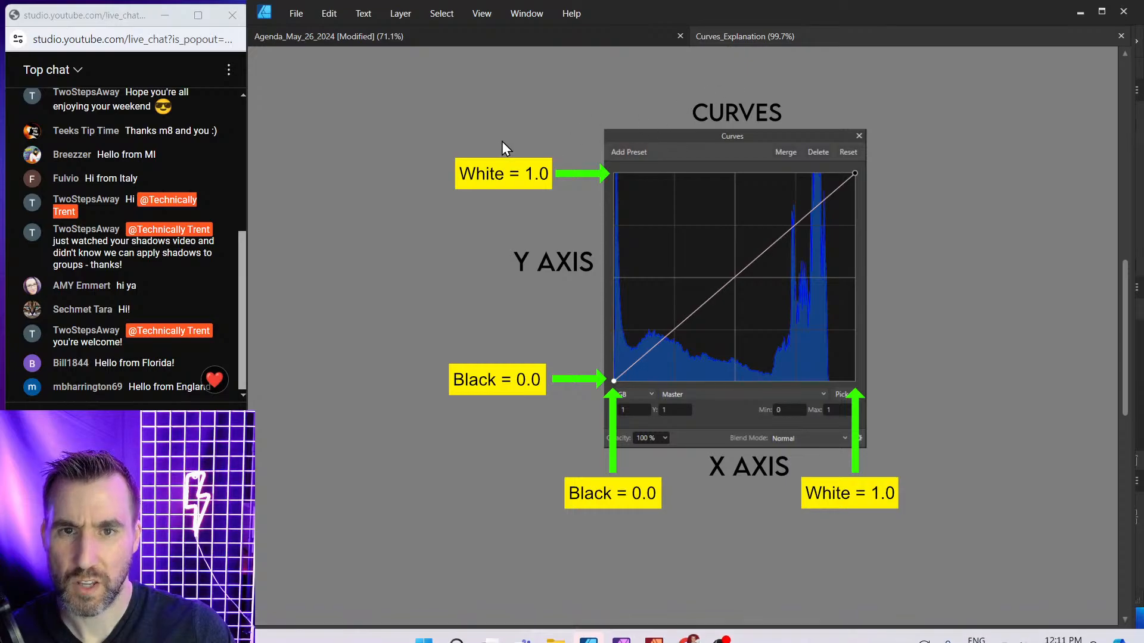
pyautogui.scroll(2, 814, 277)
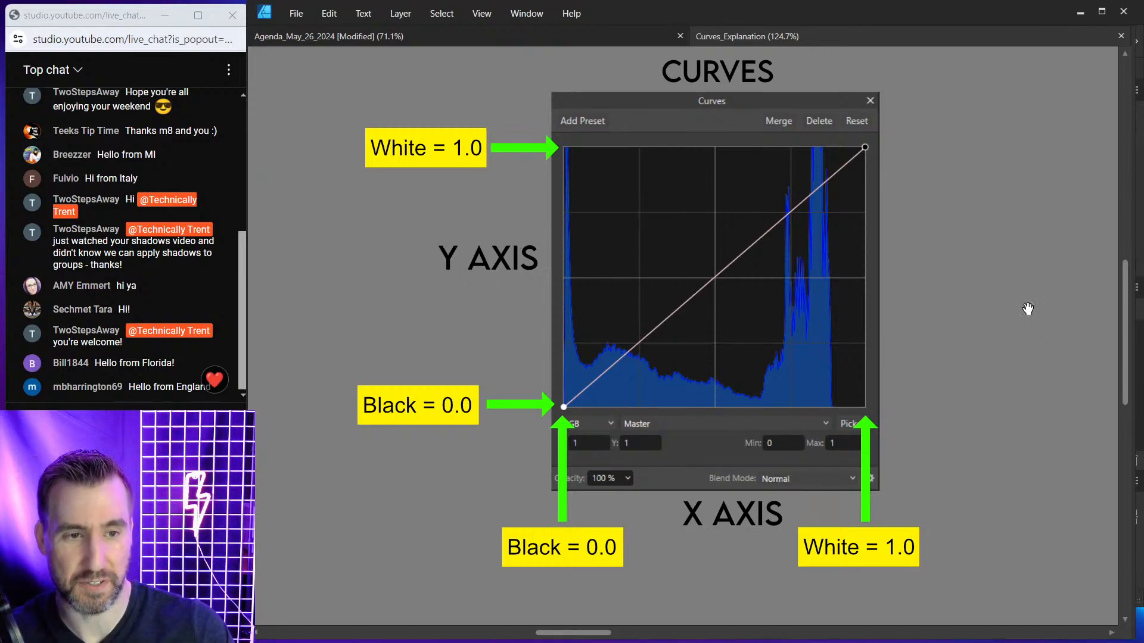
# Compare the Original, Moved Up a Bit and Moved Up a Lot diagrams, clearing the on-screen arrows drawn over the original curve
pyautogui.moveTo(1029, 309); pyautogui.dragTo(557, 286)
pyautogui.moveTo(659, 283); pyautogui.dragTo(520, 274)
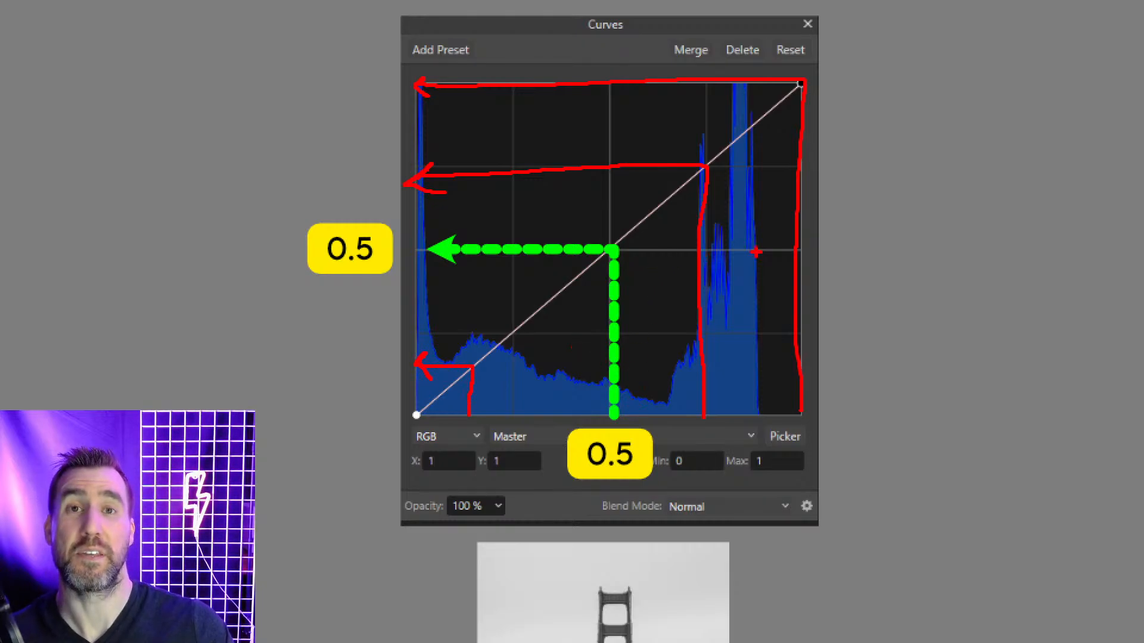
pyautogui.press('Escape')
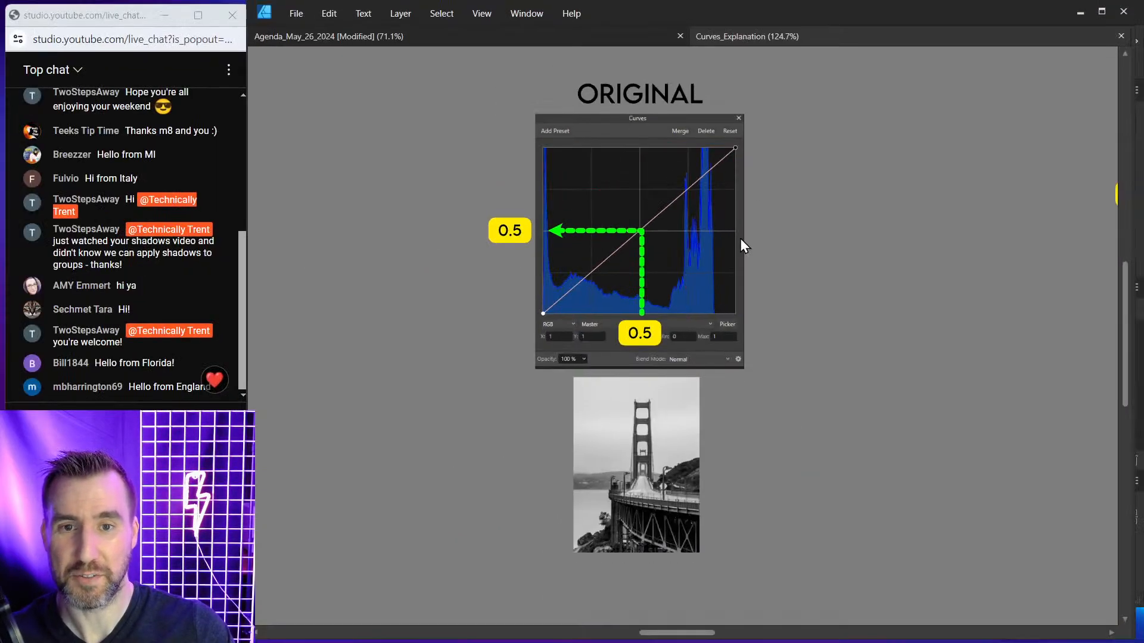
pyautogui.moveTo(976, 288); pyautogui.dragTo(459, 262)
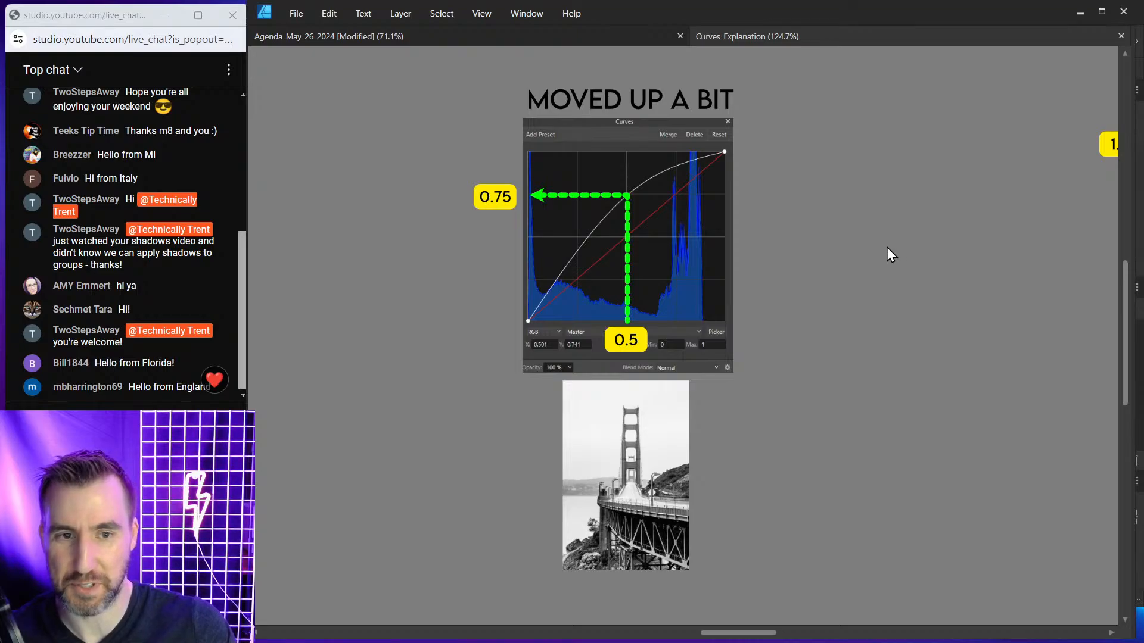
pyautogui.moveTo(919, 255); pyautogui.dragTo(431, 244)
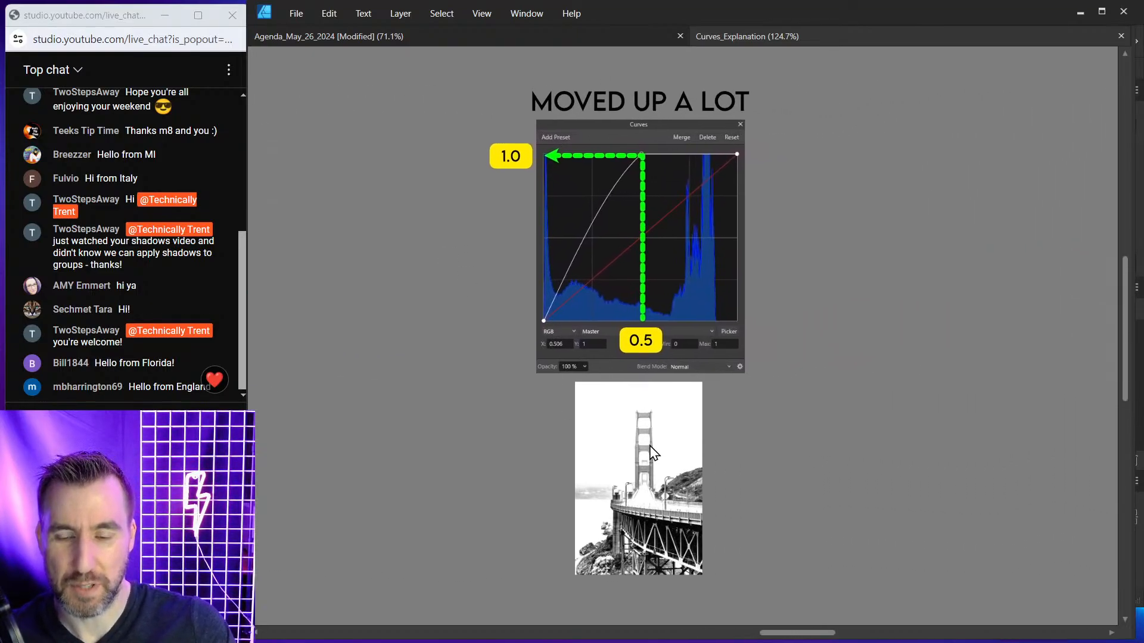
# Duplicate the bridge photo under the Original diagram and place the copy beside the brightened photo under Moved Up a Lot
pyautogui.scroll(-2, 562, 376)
pyautogui.moveTo(485, 356); pyautogui.dragTo(830, 327)
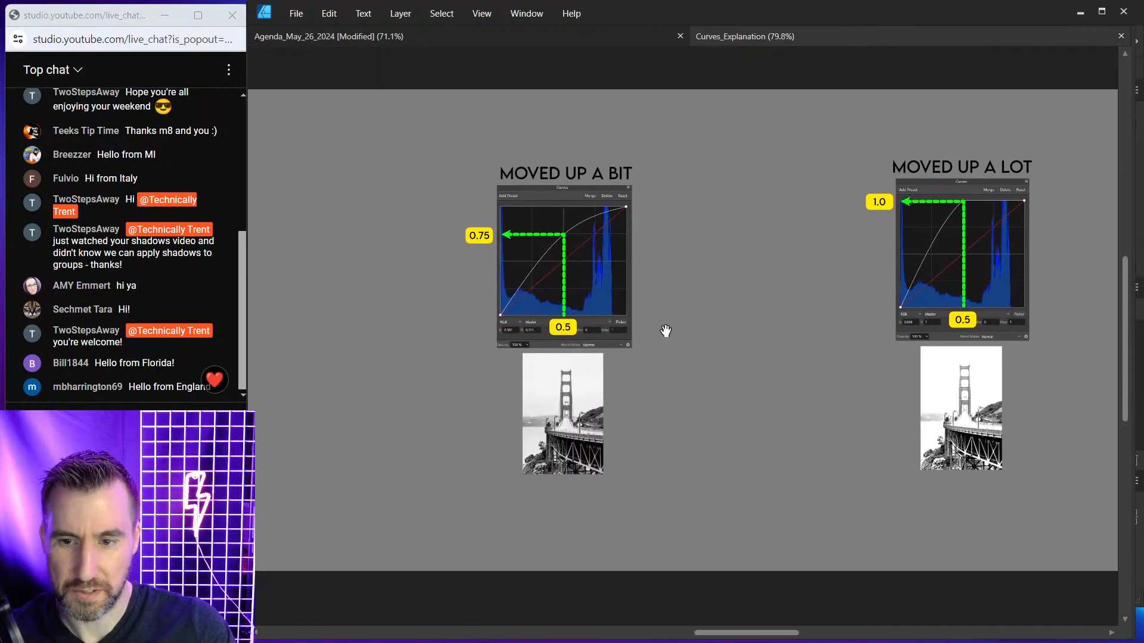
pyautogui.moveTo(666, 330); pyautogui.dragTo(868, 326)
pyautogui.moveTo(396, 401); pyautogui.dragTo(1025, 394)
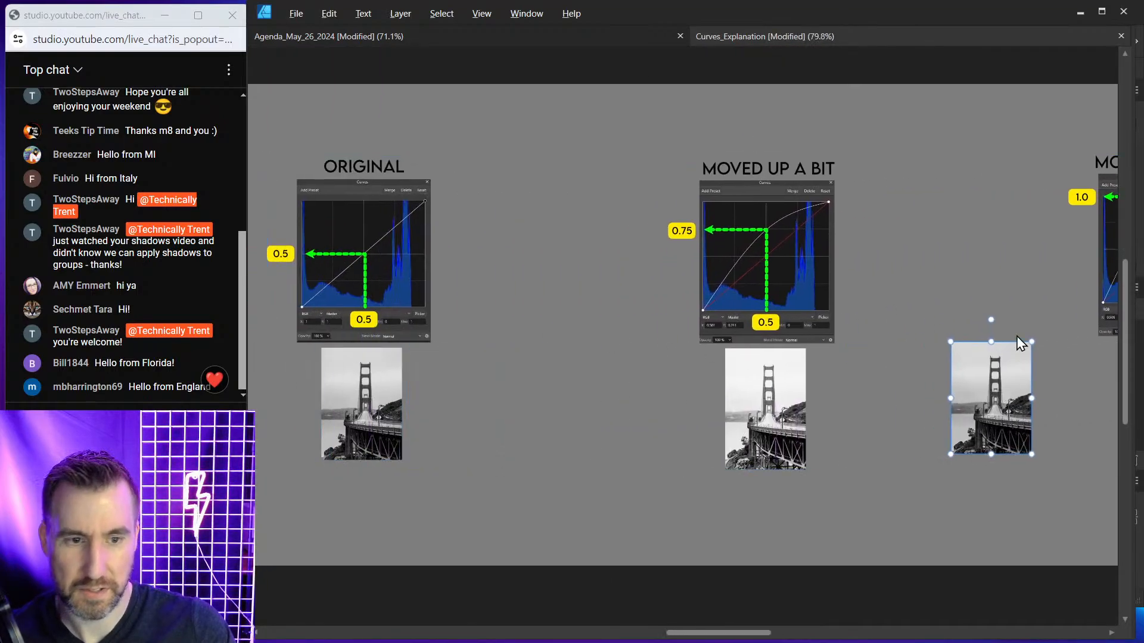
pyautogui.moveTo(1018, 292); pyautogui.dragTo(562, 312)
pyautogui.moveTo(514, 435); pyautogui.dragTo(592, 435)
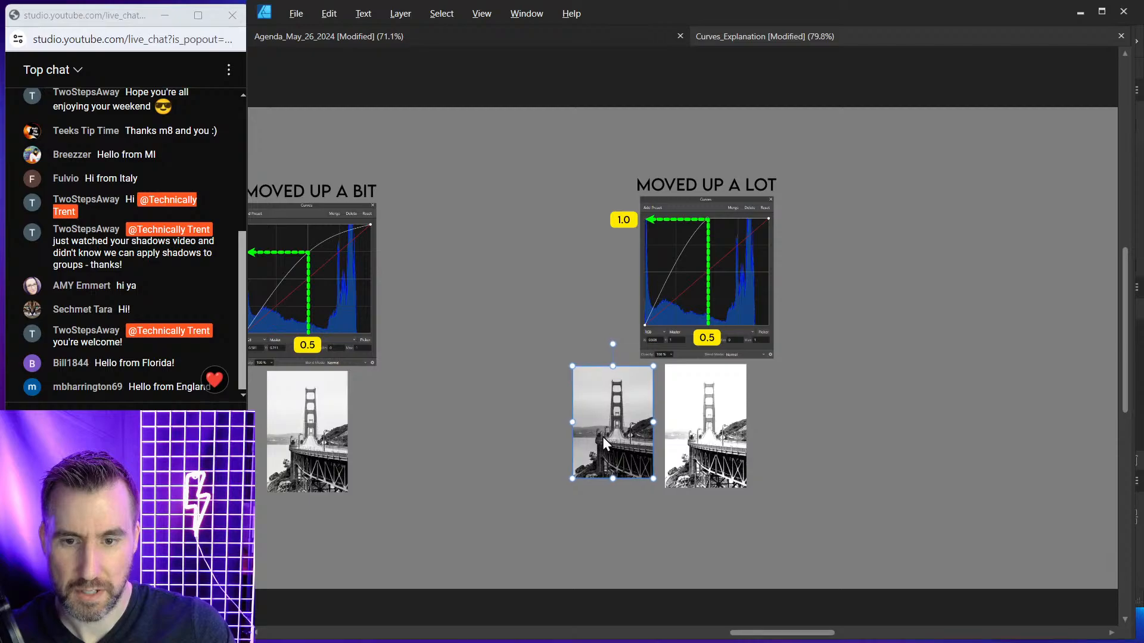
# Enlarge the copied bridge photo to match its neighbour's height and centre both photos under the Moved Up a Lot diagram
pyautogui.moveTo(653, 479); pyautogui.dragTo(663, 488)
pyautogui.keyDown('shift'); pyautogui.click(726, 448); pyautogui.keyUp('shift')
pyautogui.moveTo(709, 425); pyautogui.dragTo(749, 424)
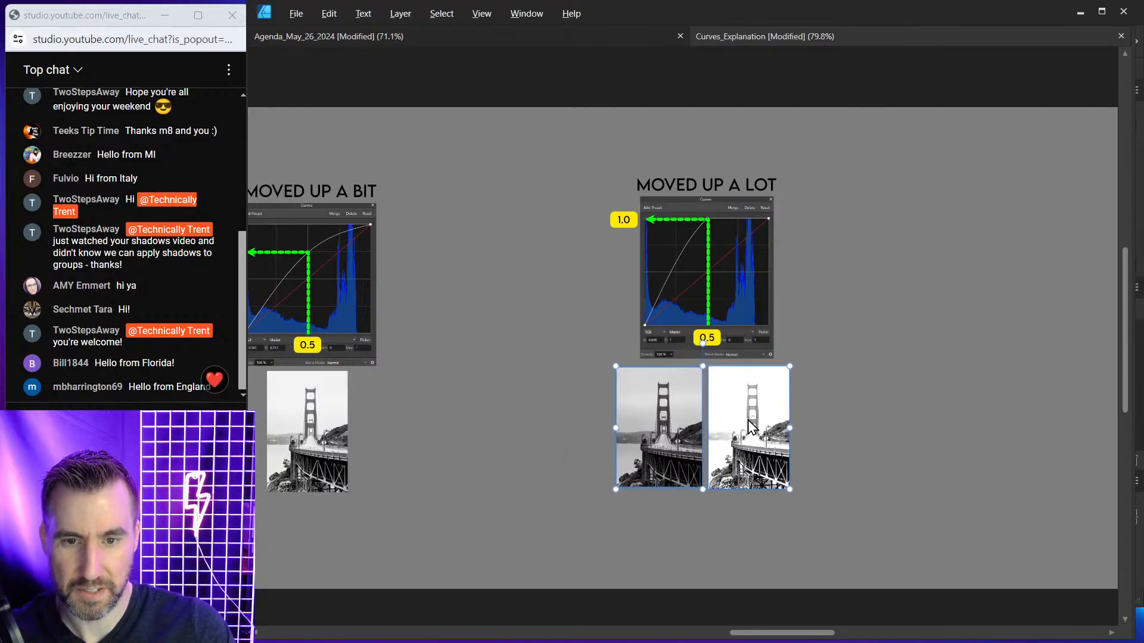
# Annotate the flat top of the Moved Up a Lot curve with a circle, the word "white" and two upward arrows, and clear the markings
pyautogui.scroll(3, 902, 306)
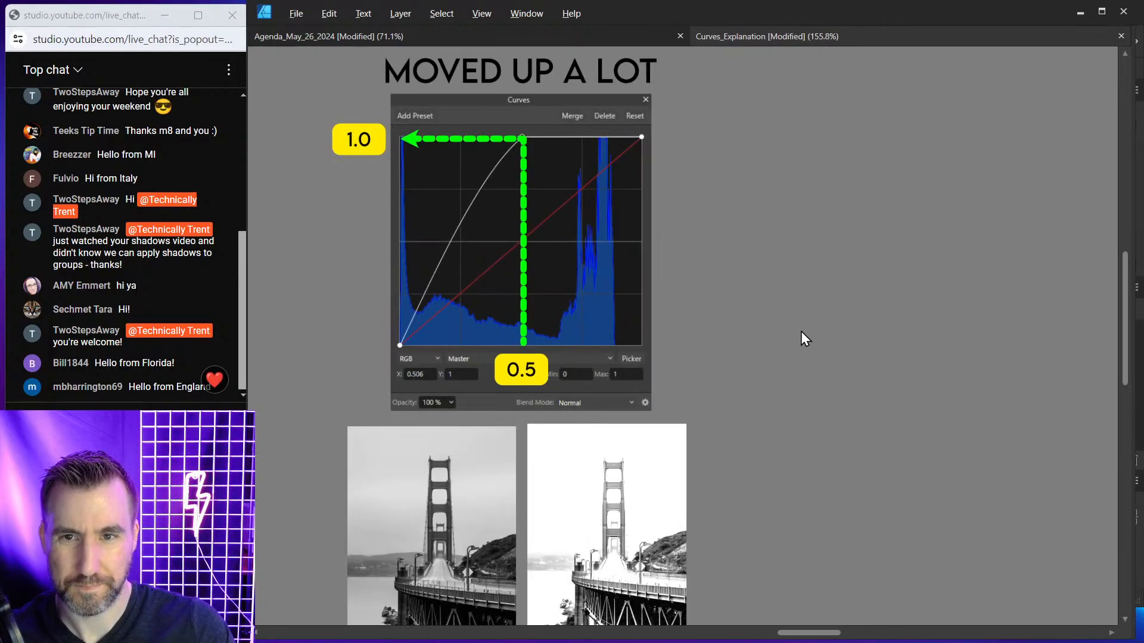
pyautogui.moveTo(802, 332); pyautogui.dragTo(895, 324)
pyautogui.scroll(-2, 895, 324)
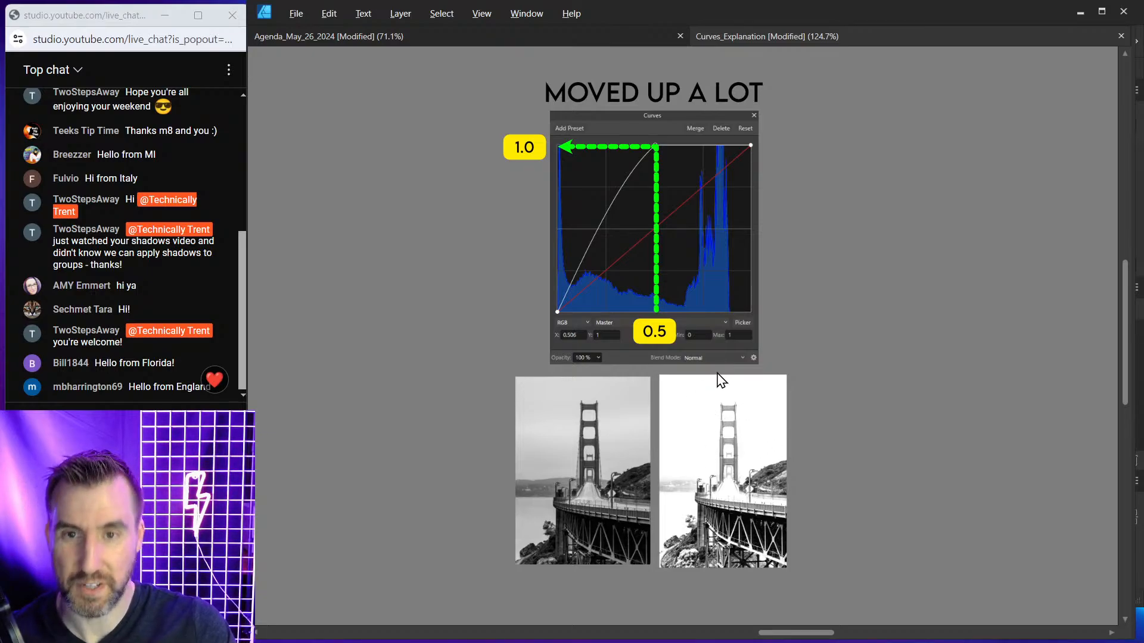
pyautogui.press('super')
pyautogui.press('Escape')
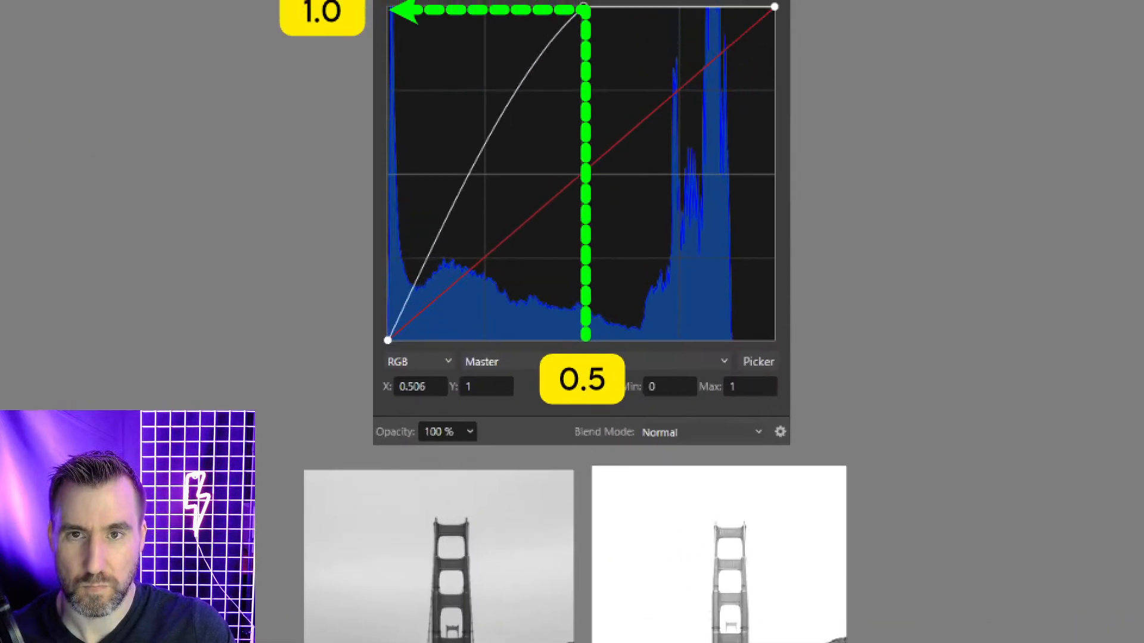
pyautogui.moveTo(642, 33)
pyautogui.mouseDown()
pyautogui.moveTo(575, 54)
pyautogui.moveTo(597, 77)
pyautogui.moveTo(660, 90)
pyautogui.moveTo(788, 84)
pyautogui.moveTo(802, 57)
pyautogui.moveTo(700, 40)
pyautogui.mouseUp()
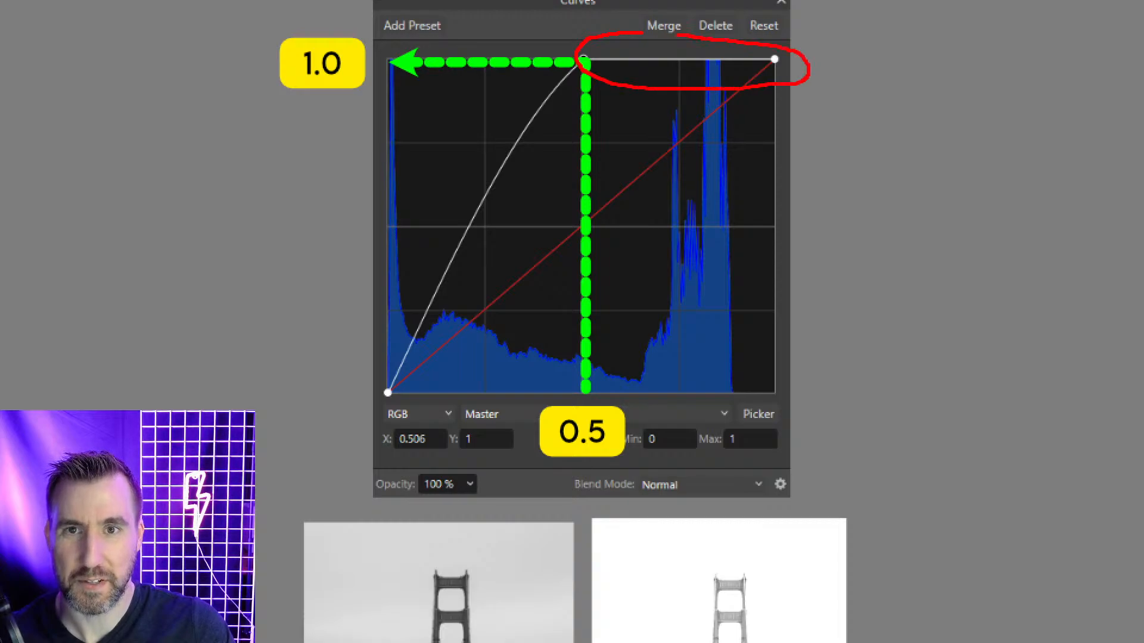
pyautogui.moveTo(669, 112)
pyautogui.mouseDown()
pyautogui.moveTo(680, 139)
pyautogui.moveTo(704, 138)
pyautogui.moveTo(717, 117)
pyautogui.moveTo(752, 136)
pyautogui.moveTo(772, 119)
pyautogui.moveTo(769, 104)
pyautogui.moveTo(794, 136)
pyautogui.moveTo(804, 116)
pyautogui.moveTo(828, 113)
pyautogui.moveTo(822, 136)
pyautogui.moveTo(838, 137)
pyautogui.mouseUp()
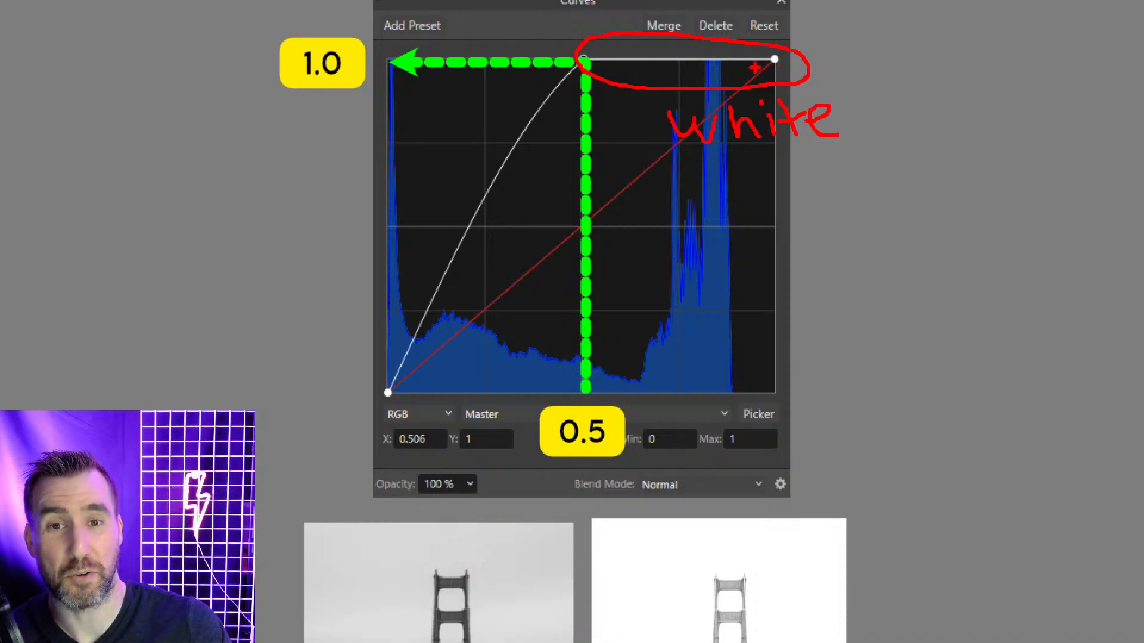
pyautogui.moveTo(664, 392); pyautogui.dragTo(648, 60)
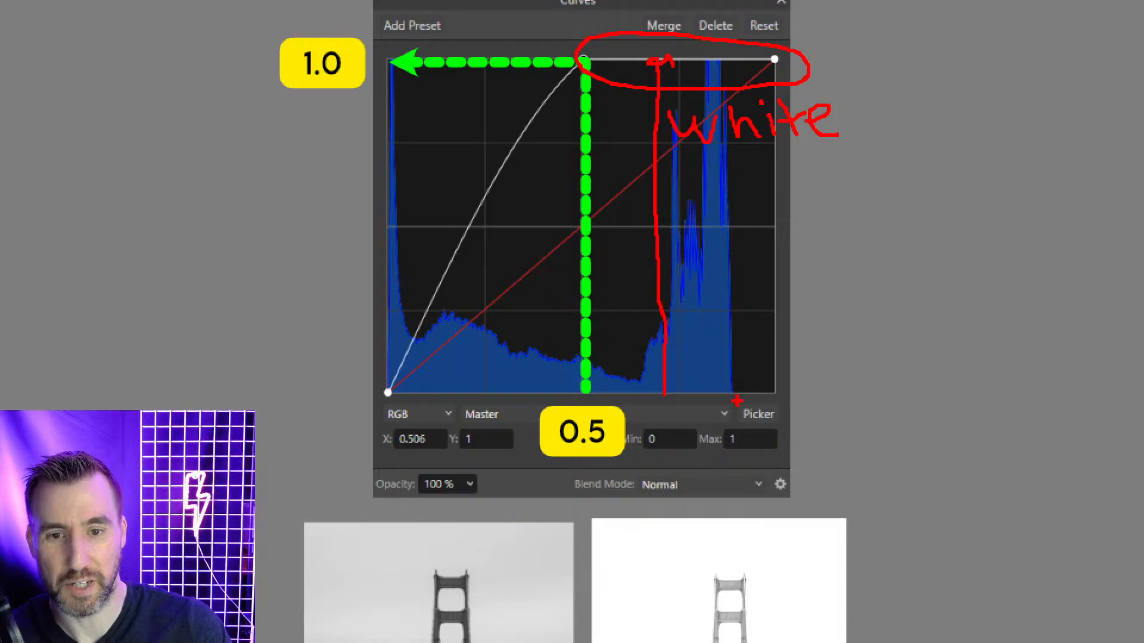
pyautogui.moveTo(734, 391)
pyautogui.mouseDown()
pyautogui.moveTo(715, 61)
pyautogui.moveTo(739, 64)
pyautogui.mouseUp()
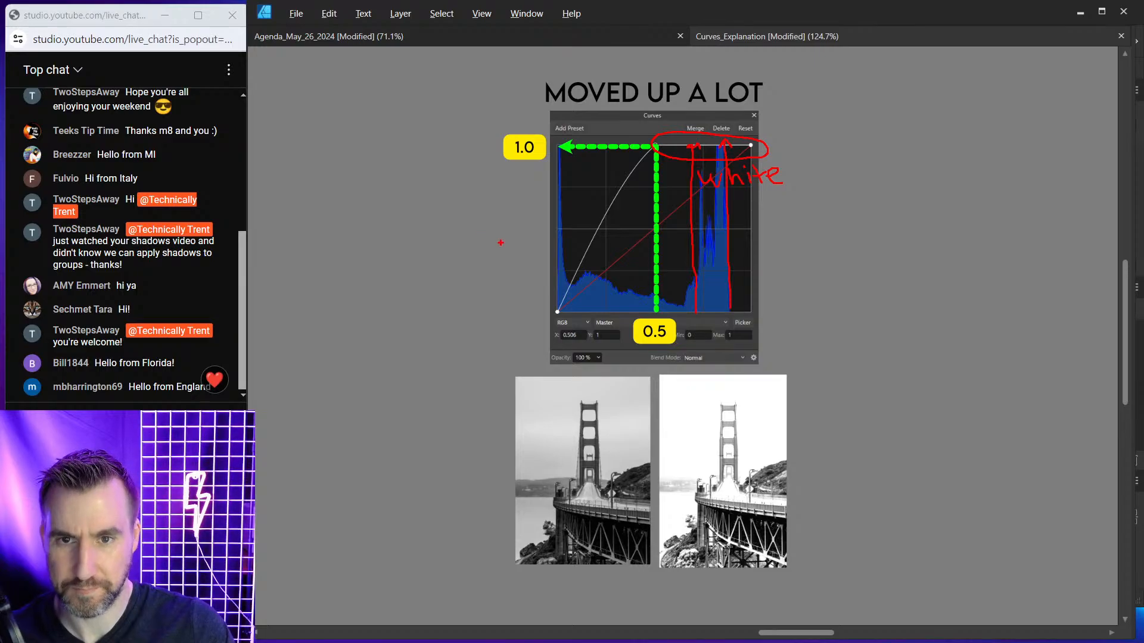
pyautogui.press('Escape')
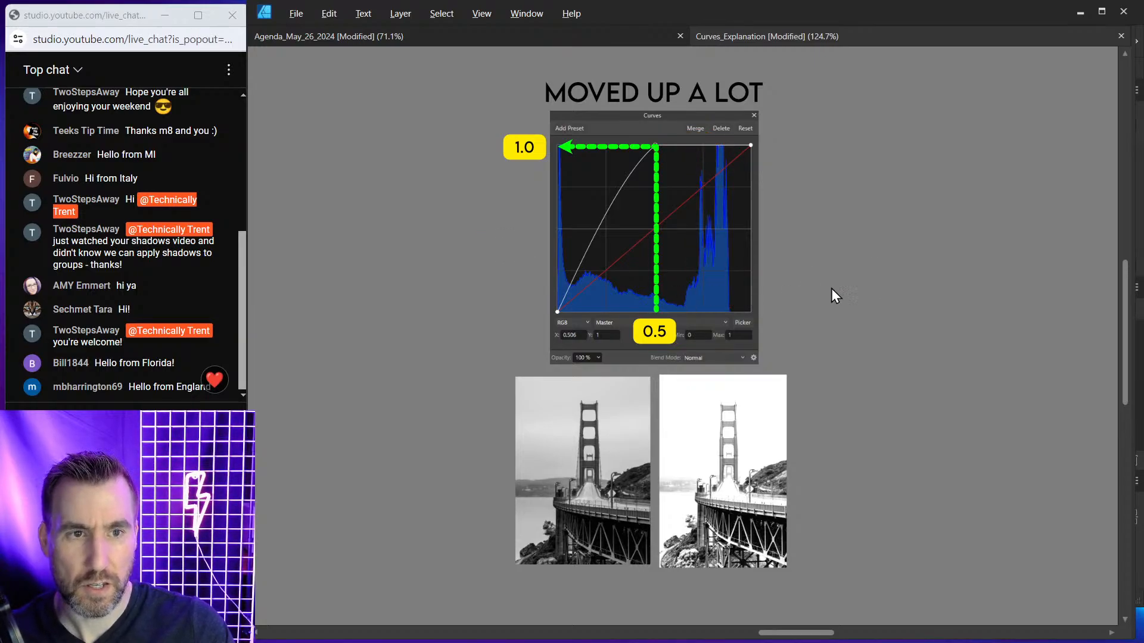
# Review the Curves and Histogram axis diagrams side by side and switch back to the mountain photo in Affinity Photo
pyautogui.moveTo(831, 288); pyautogui.dragTo(408, 334)
pyautogui.scroll(-3, 732, 287)
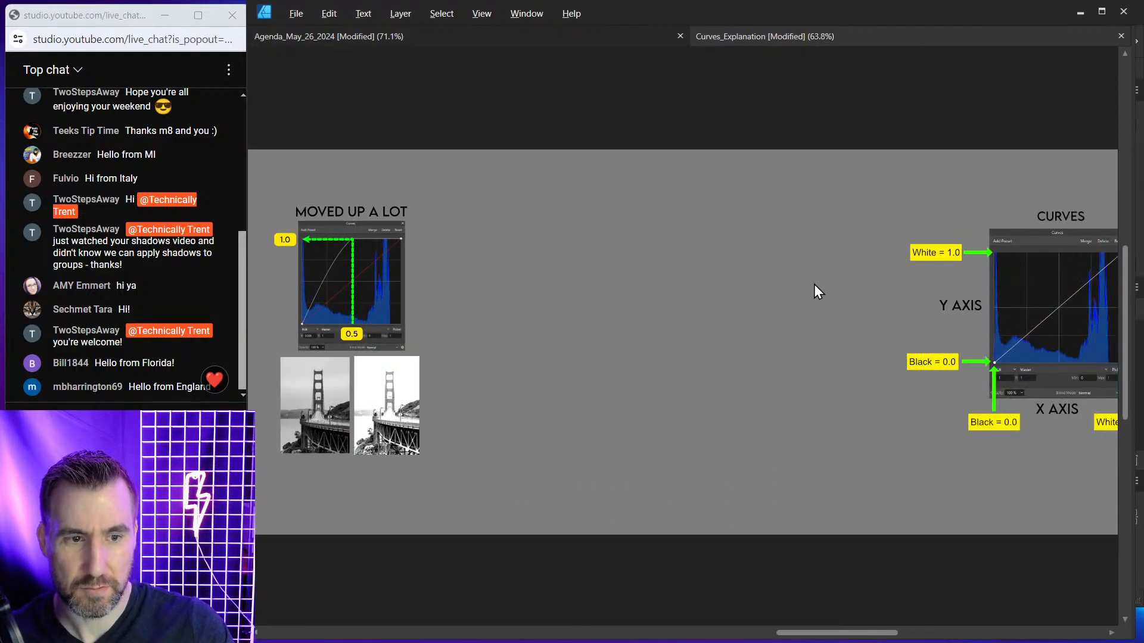
pyautogui.moveTo(814, 284); pyautogui.dragTo(355, 286)
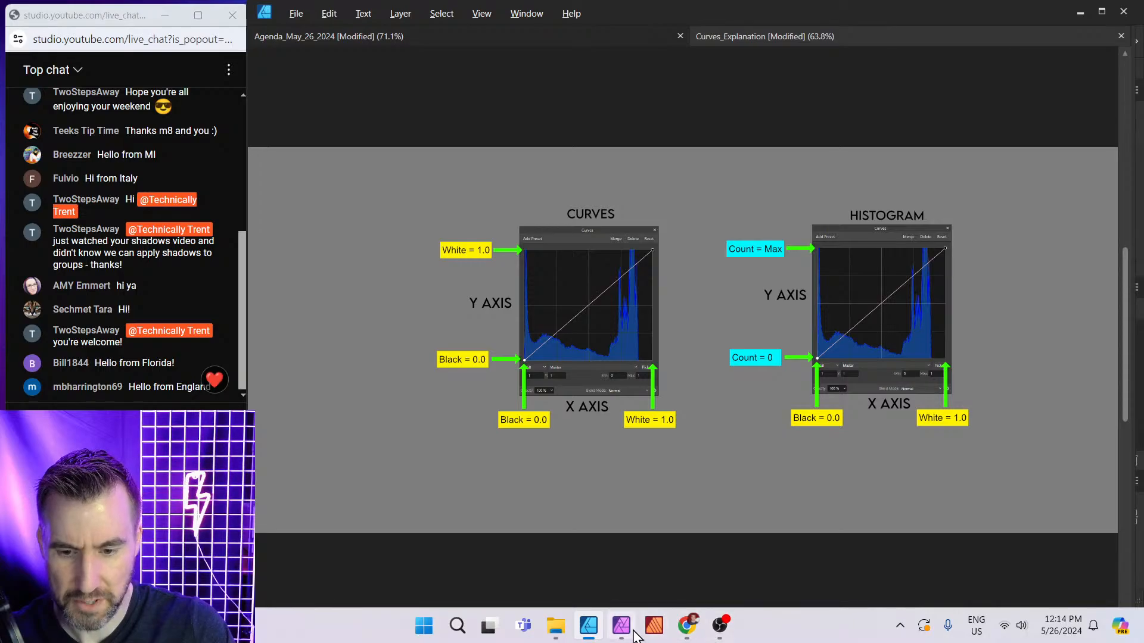
pyautogui.click(626, 630)
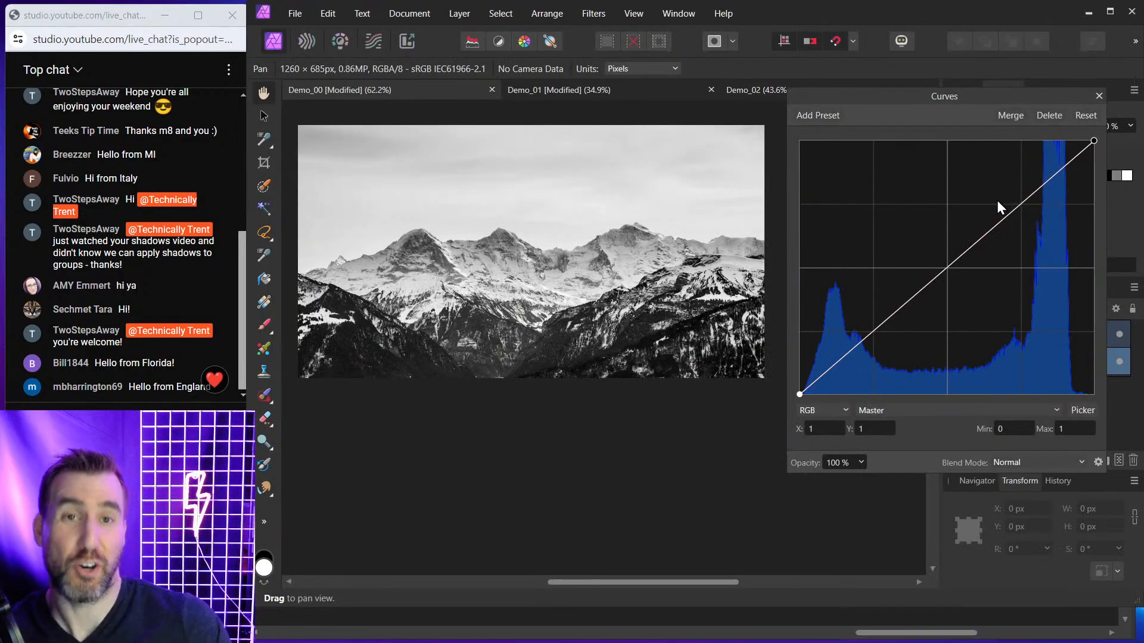
# Try raising the curve's middle node to X 0.428, Y 0.664 and further to X 0.306, Y 0.821, and reset the curve
pyautogui.moveTo(956, 264); pyautogui.dragTo(924, 227)
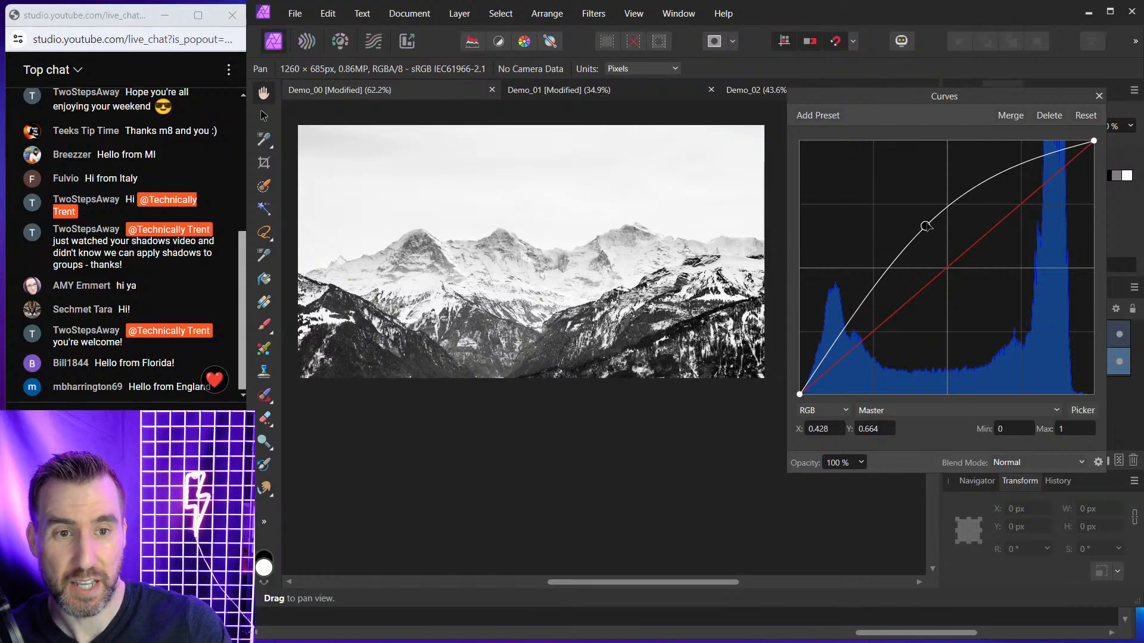
pyautogui.moveTo(924, 226); pyautogui.dragTo(889, 187)
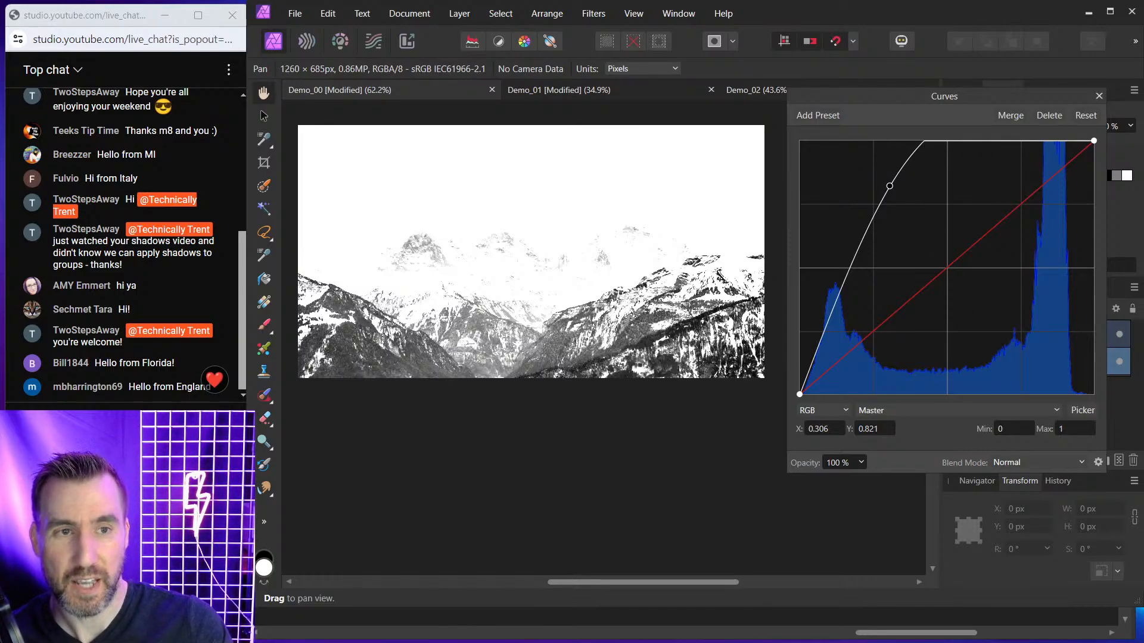
pyautogui.click(1087, 116)
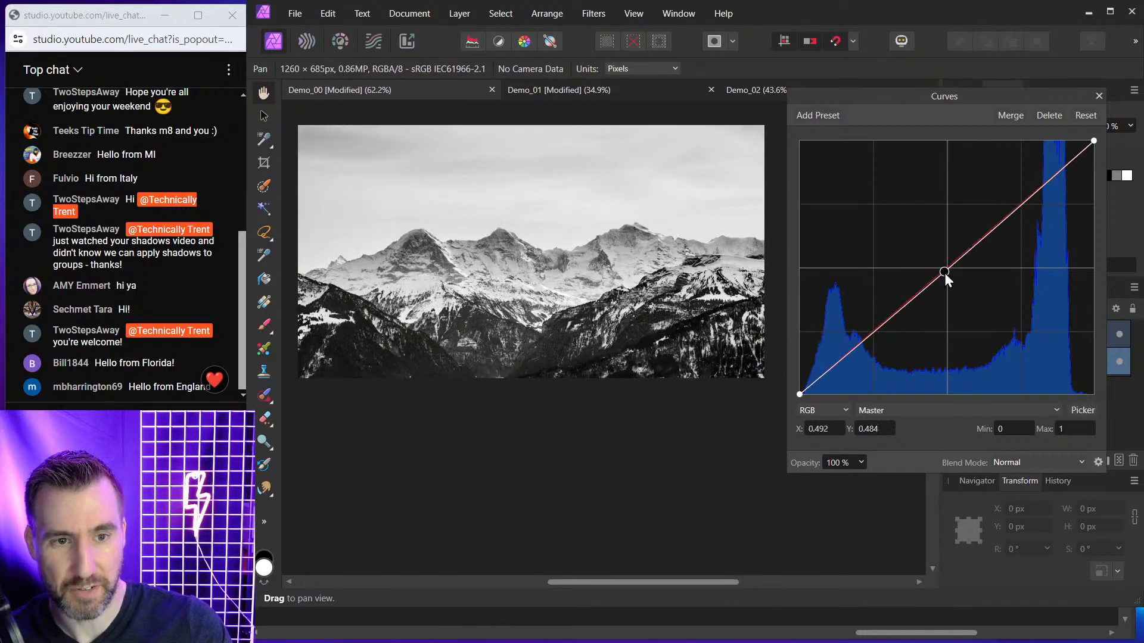
# Lower the curve's middle node to X 0.64, Y 0.055, and temporarily mark how its flat bottom section maps to the photo's black areas
pyautogui.moveTo(948, 273); pyautogui.dragTo(988, 381)
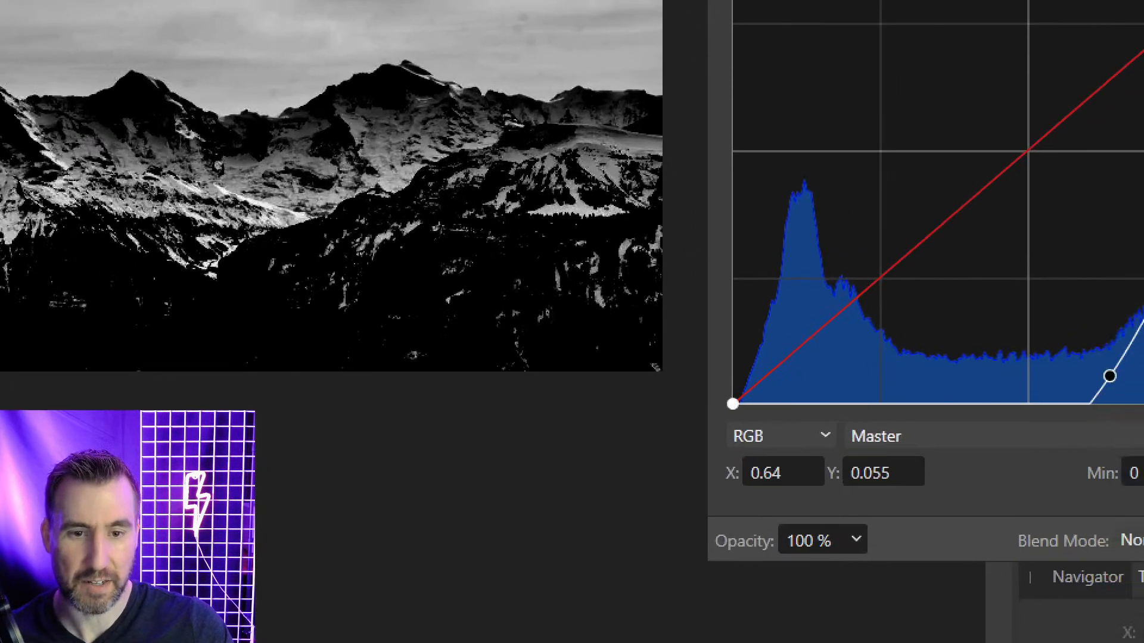
pyautogui.moveTo(916, 371)
pyautogui.mouseDown()
pyautogui.moveTo(595, 390)
pyautogui.moveTo(797, 441)
pyautogui.mouseUp()
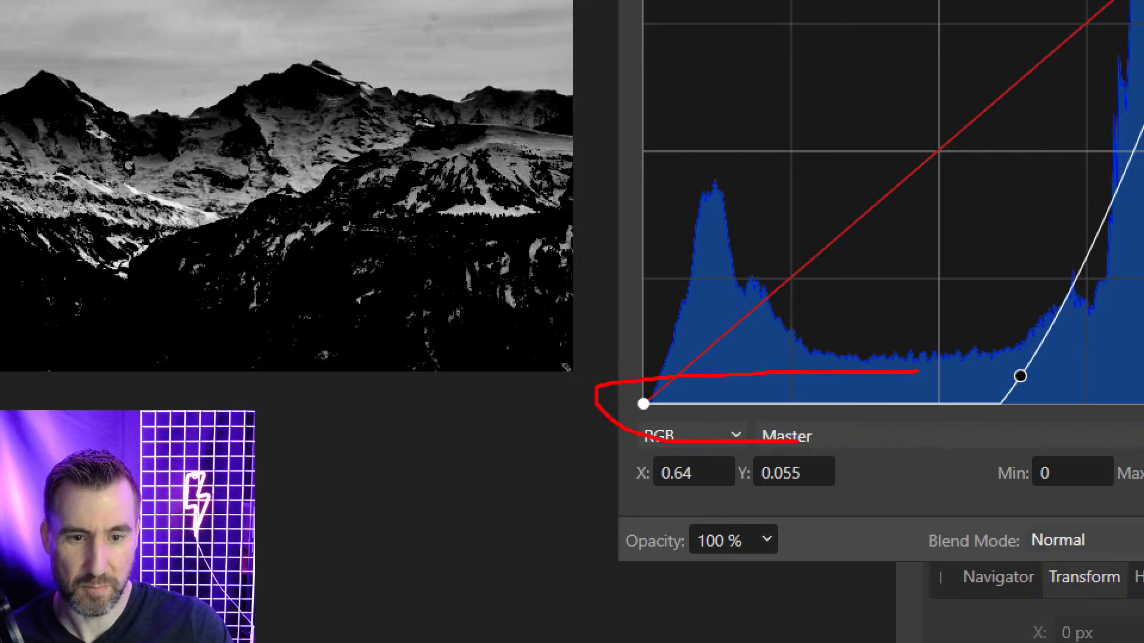
pyautogui.moveTo(1043, 420)
pyautogui.mouseDown()
pyautogui.moveTo(986, 391)
pyautogui.moveTo(923, 384)
pyautogui.mouseUp()
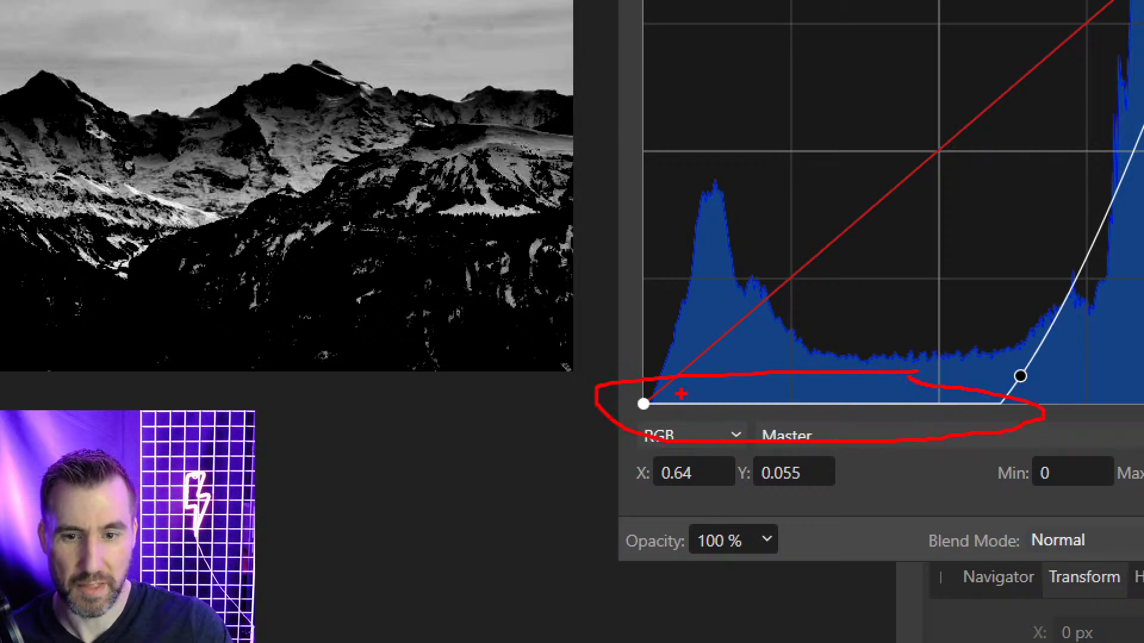
pyautogui.moveTo(633, 405)
pyautogui.mouseDown()
pyautogui.moveTo(498, 337)
pyautogui.moveTo(513, 335)
pyautogui.mouseUp()
pyautogui.moveTo(630, 390)
pyautogui.mouseDown()
pyautogui.moveTo(434, 264)
pyautogui.moveTo(447, 279)
pyautogui.mouseUp()
pyautogui.moveTo(598, 409)
pyautogui.mouseDown()
pyautogui.moveTo(421, 365)
pyautogui.moveTo(294, 309)
pyautogui.moveTo(296, 338)
pyautogui.moveTo(302, 311)
pyautogui.mouseUp()
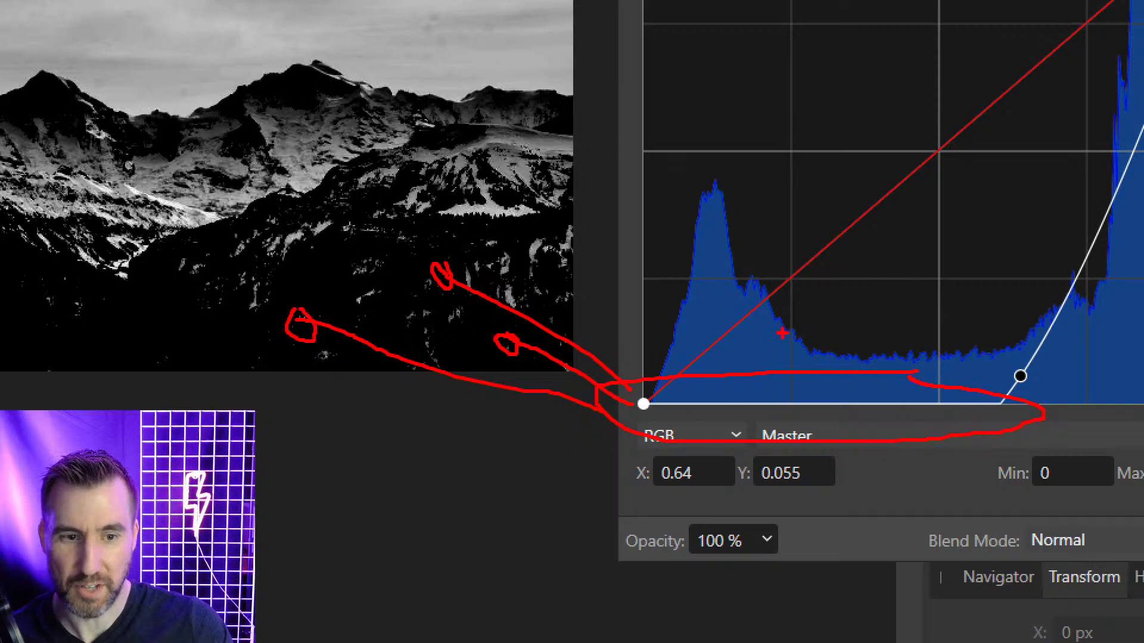
pyautogui.press('Escape')
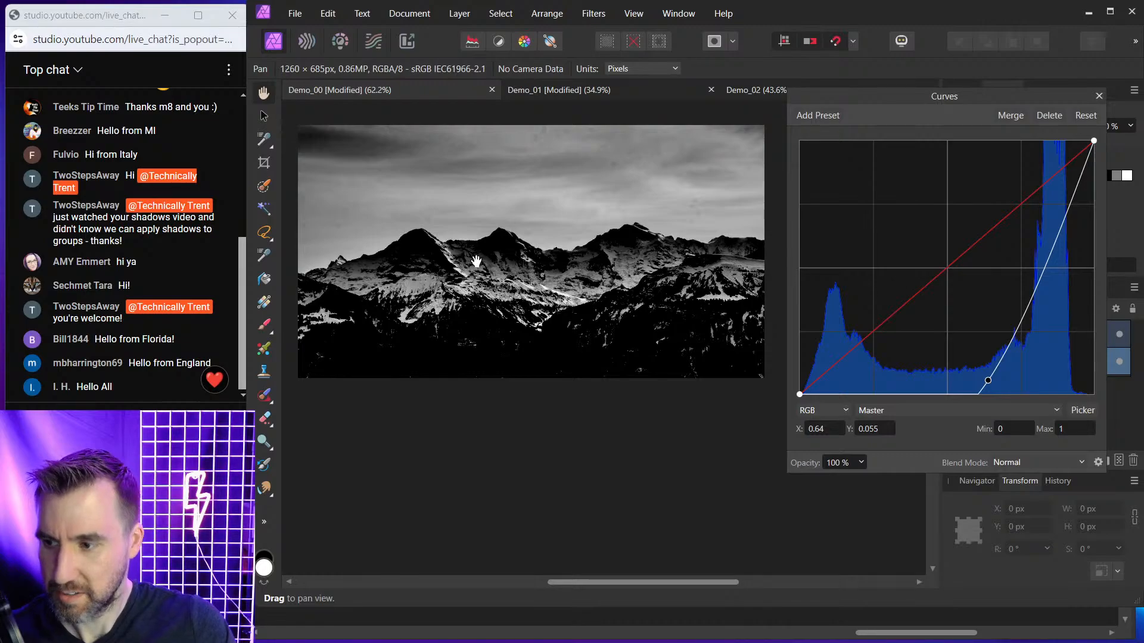
# Reset the curve and try an S-curve with nodes at X 0.786, Y 0.911 and X 0.27, Y 0.161
pyautogui.click(1083, 117)
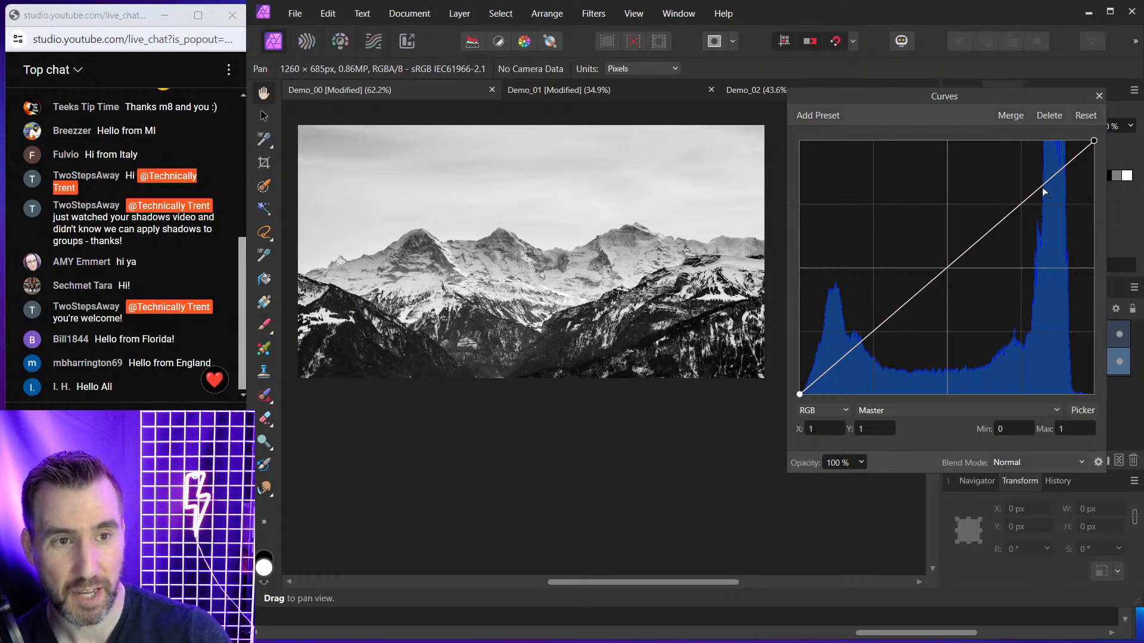
pyautogui.moveTo(1042, 187); pyautogui.dragTo(1031, 163)
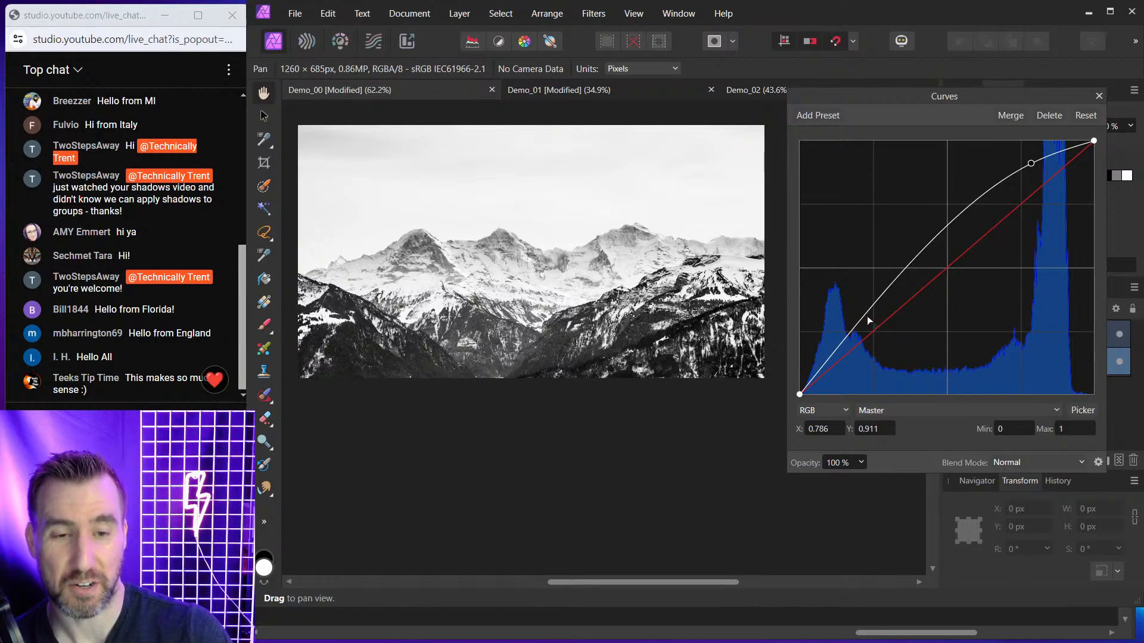
pyautogui.moveTo(865, 319); pyautogui.dragTo(876, 352)
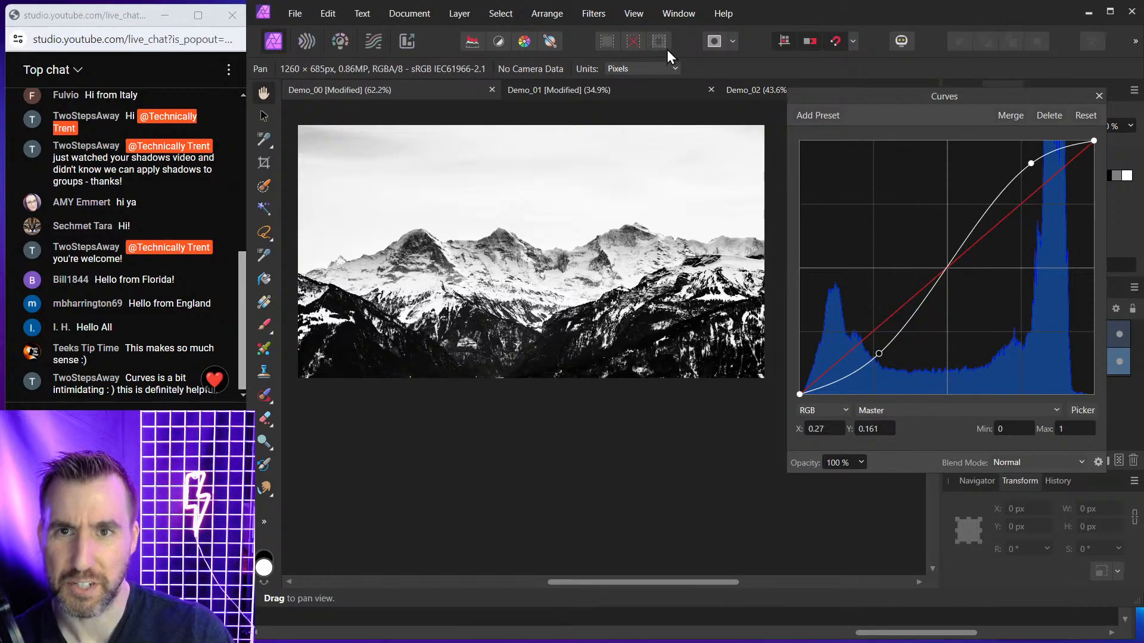
# Display the photo's histogram, reset the curve, and place the histogram just below the mountain photo beside the Curves dialog
pyautogui.click(679, 13)
pyautogui.click(703, 185)
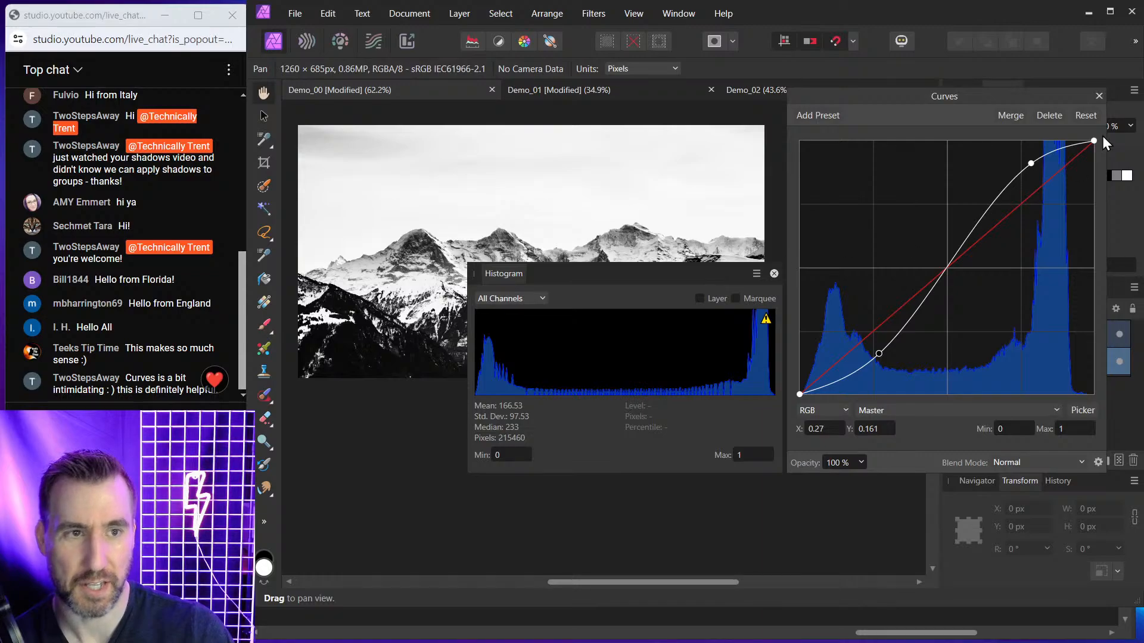
pyautogui.click(1085, 116)
pyautogui.moveTo(697, 274); pyautogui.dragTo(703, 376)
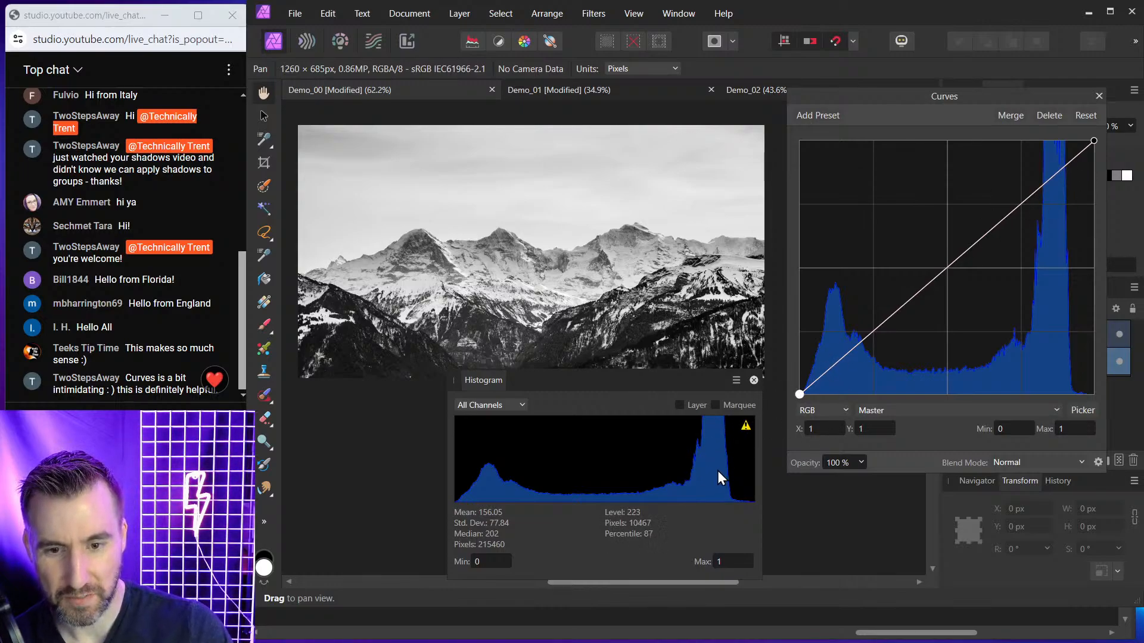
# Shape an S-curve with nodes at X 0.809, Y 0.92 and X 0.288, Y 0.165, and lower the shadow node slightly further
pyautogui.moveTo(1040, 190); pyautogui.dragTo(1037, 162)
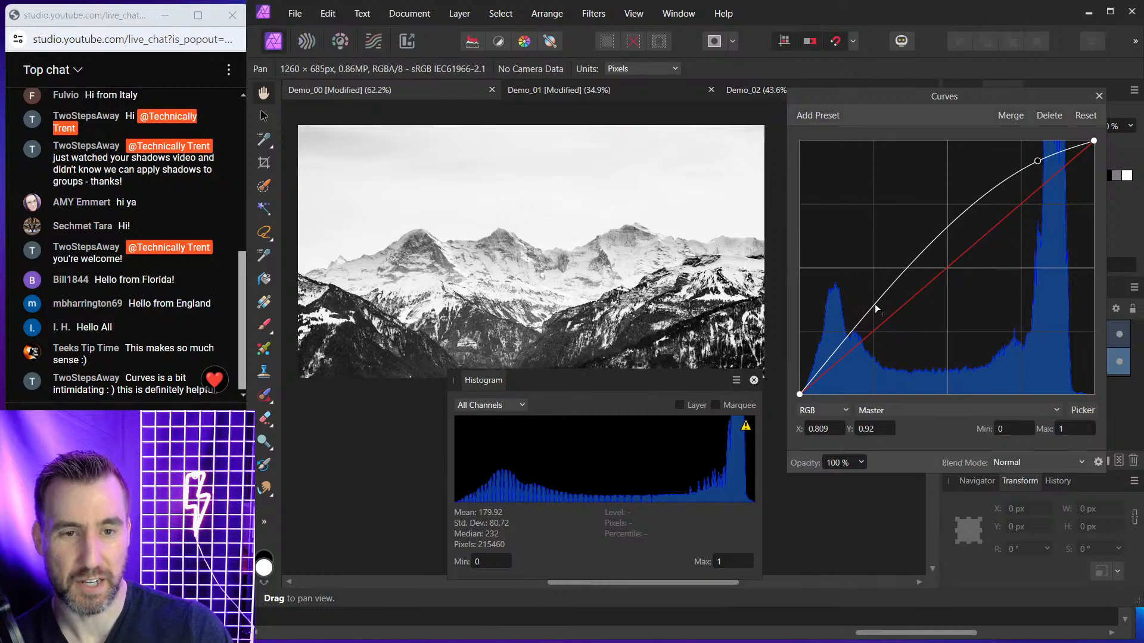
pyautogui.moveTo(874, 303); pyautogui.dragTo(884, 353)
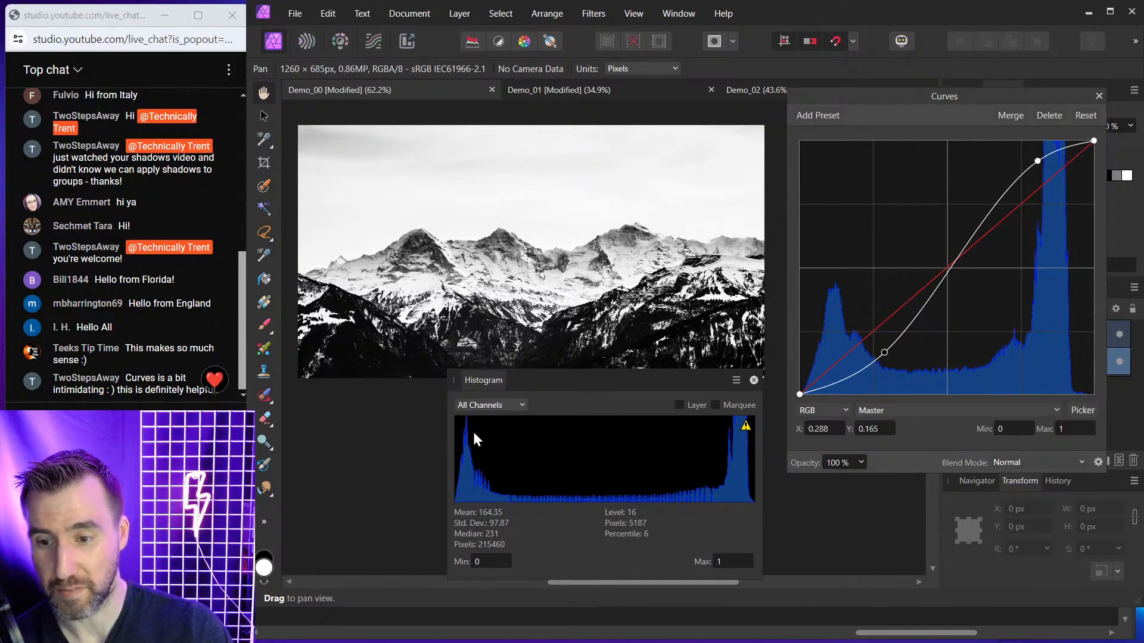
pyautogui.moveTo(885, 355); pyautogui.dragTo(884, 366)
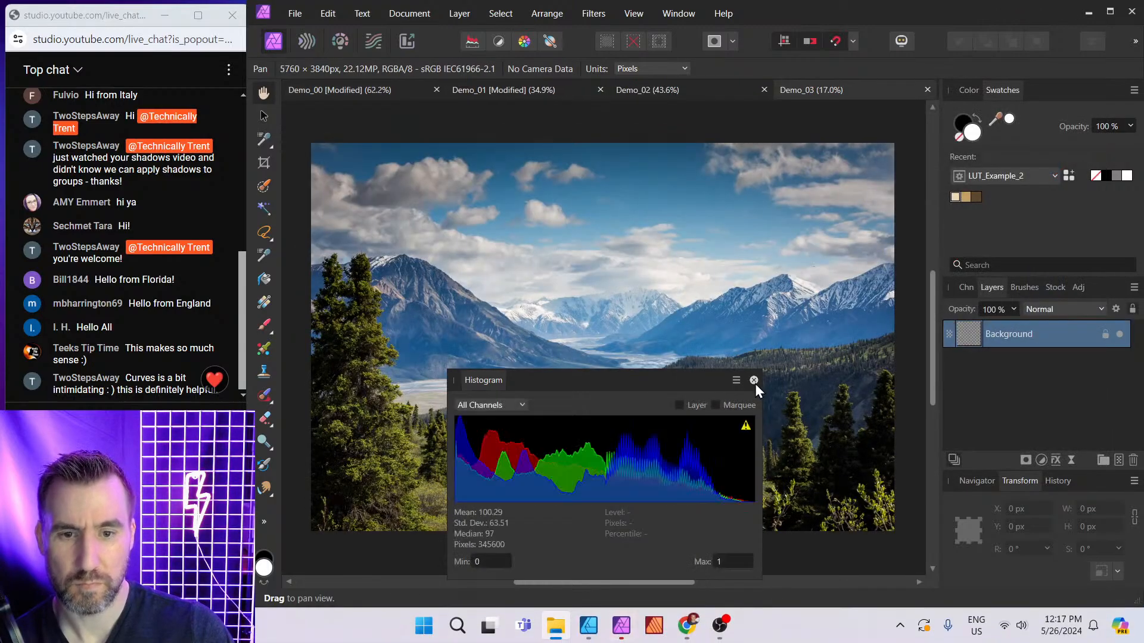
# Hide the histogram and add a Curves adjustment to the color landscape photo in Demo_03, moving its dialog clear of the image
pyautogui.click(754, 380)
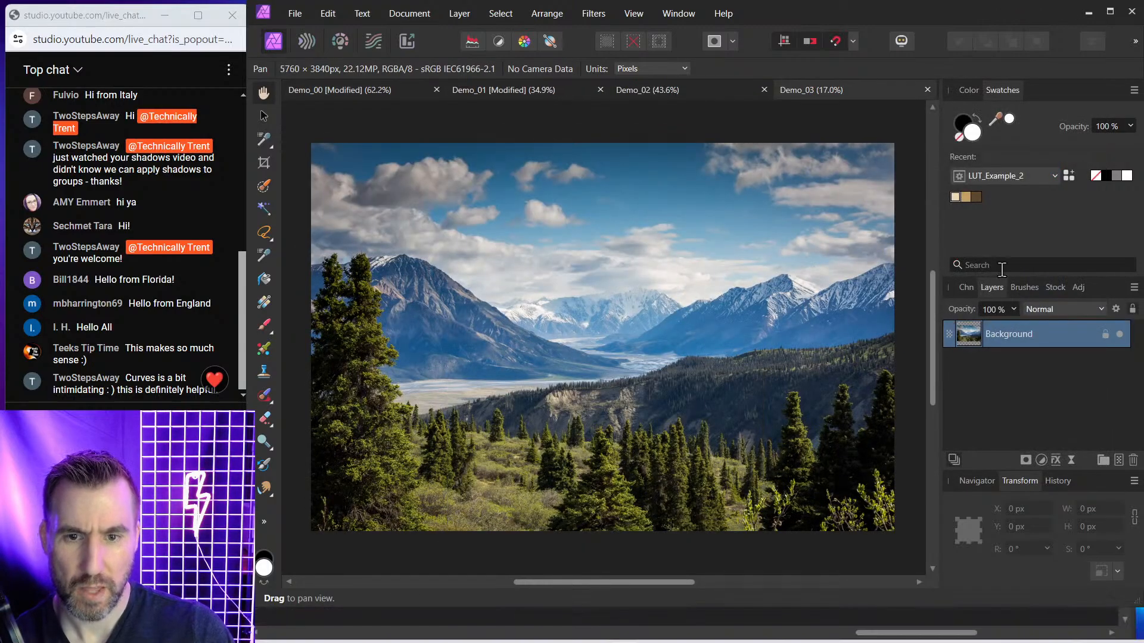
pyautogui.click(966, 90)
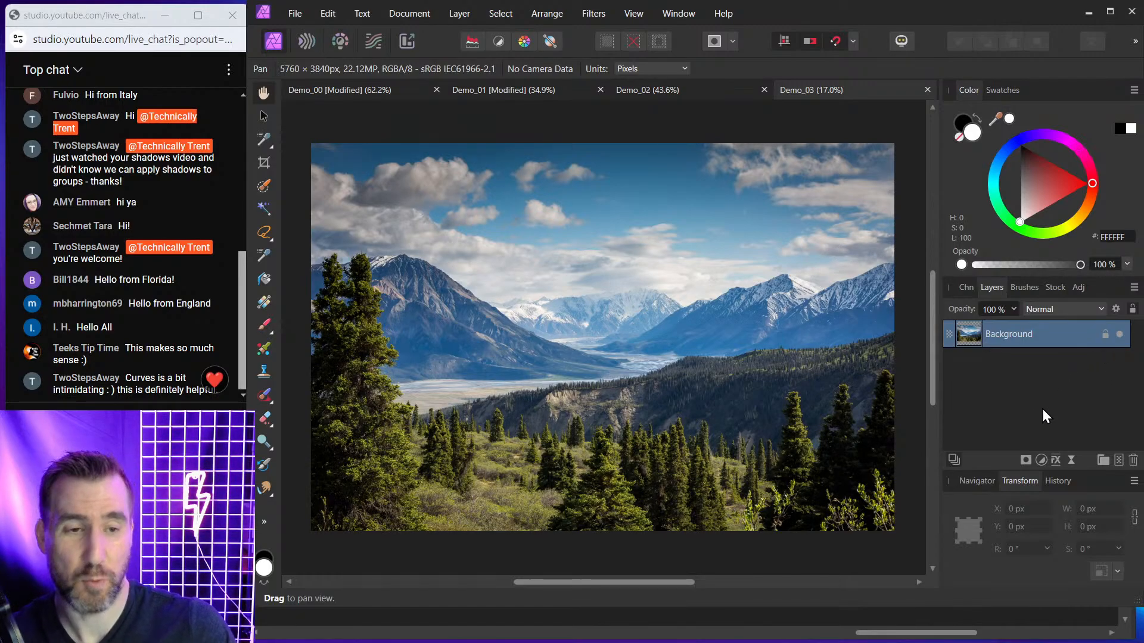
pyautogui.click(1041, 460)
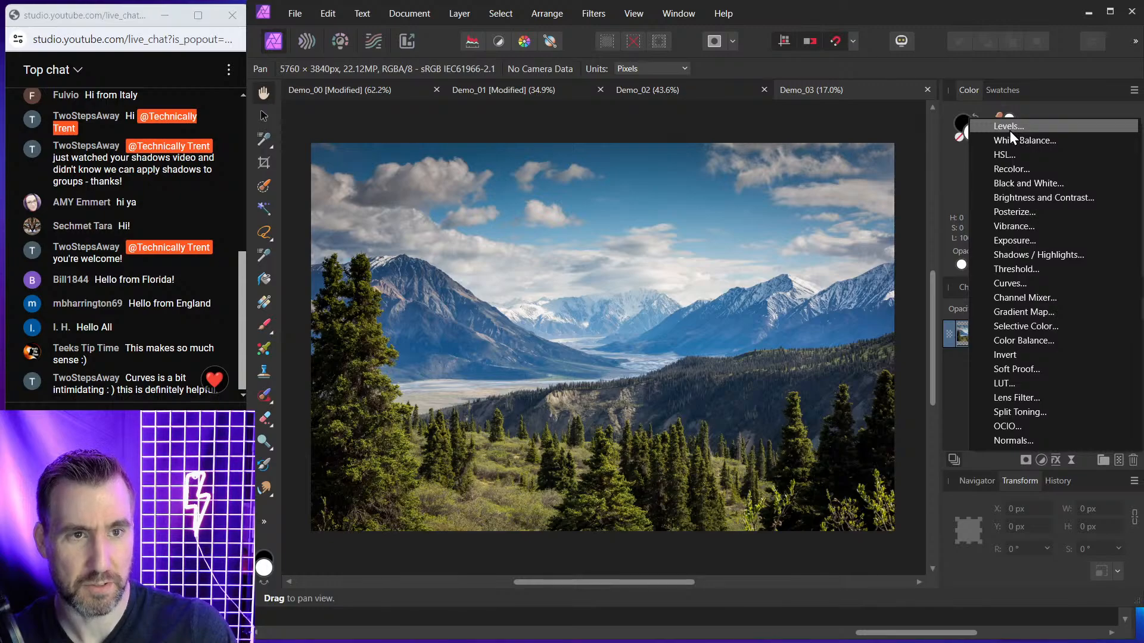
pyautogui.click(1021, 280)
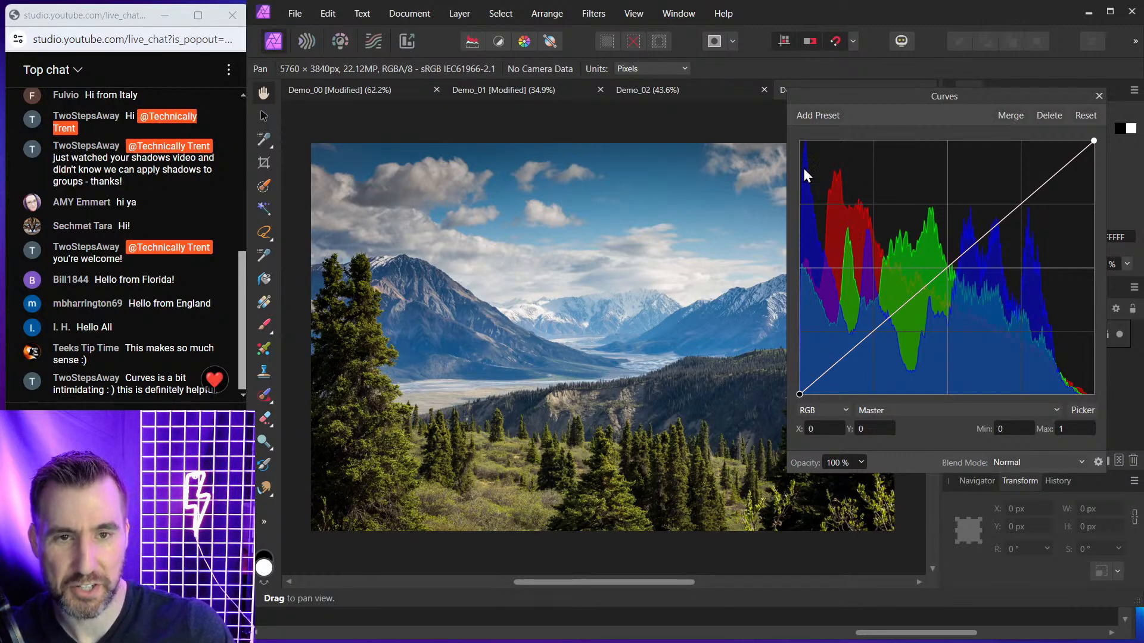
pyautogui.moveTo(928, 97); pyautogui.dragTo(952, 63)
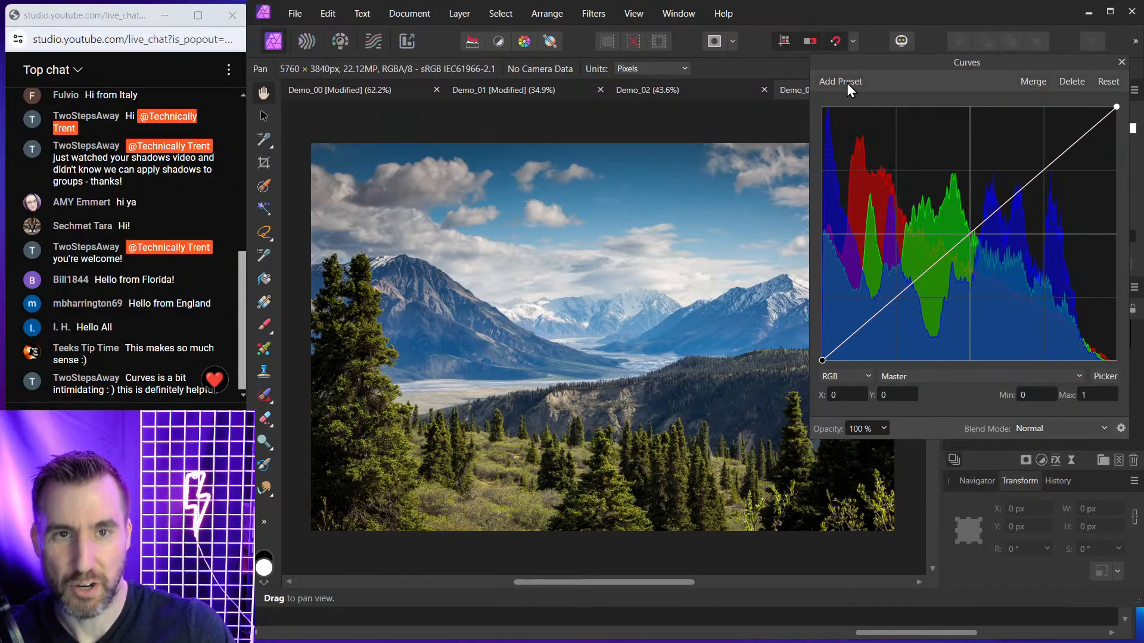
pyautogui.moveTo(916, 61); pyautogui.dragTo(918, 55)
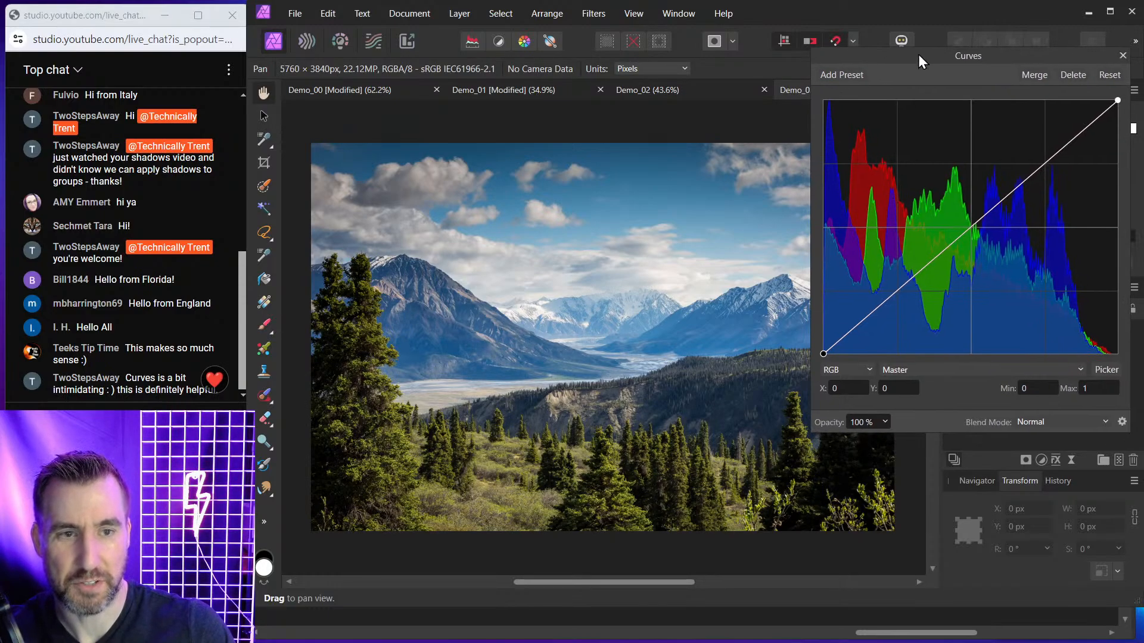
# Increase the landscape's contrast with an S-curve using nodes at X 0.764, Y 0.85 and X 0.239, Y 0.144, and close the dialog
pyautogui.moveTo(1057, 152); pyautogui.dragTo(1048, 139)
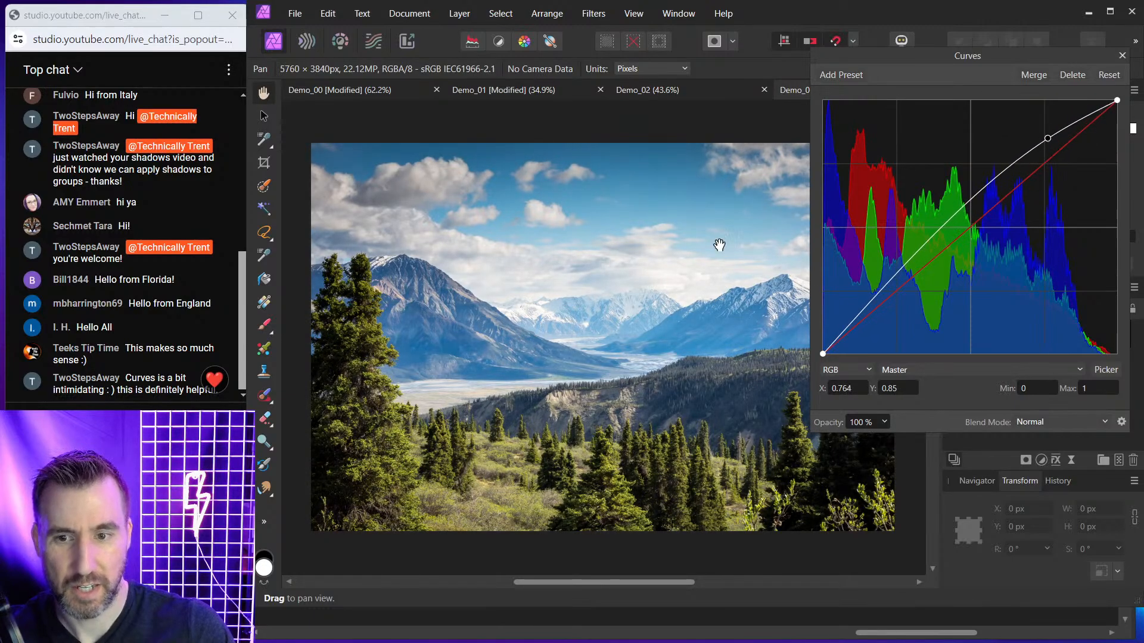
pyautogui.moveTo(875, 304); pyautogui.dragTo(893, 318)
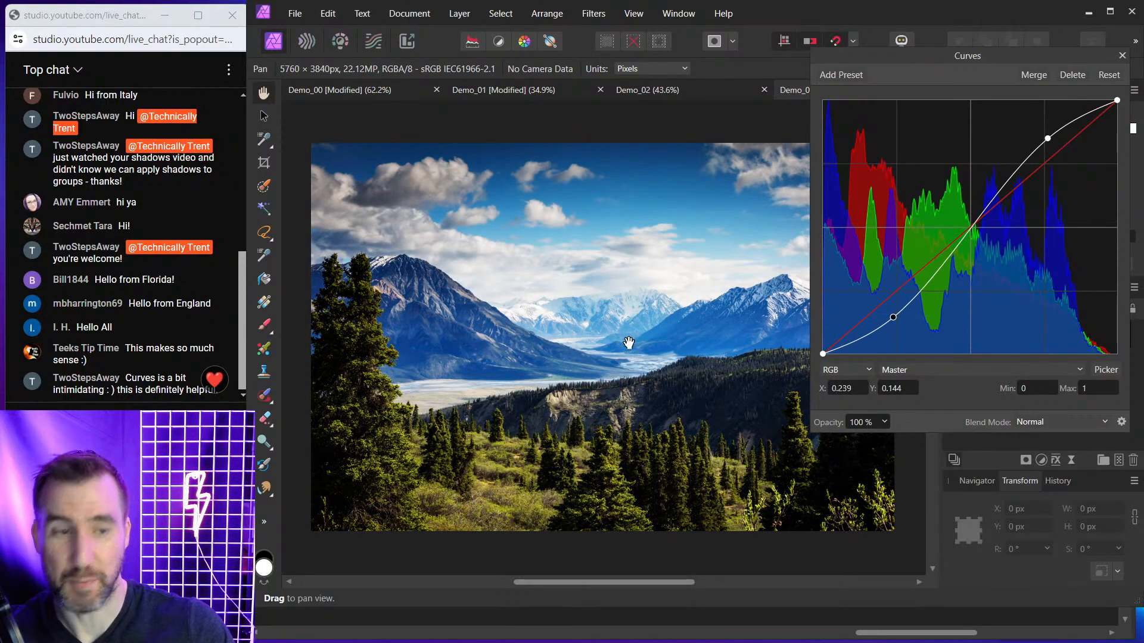
pyautogui.click(1122, 56)
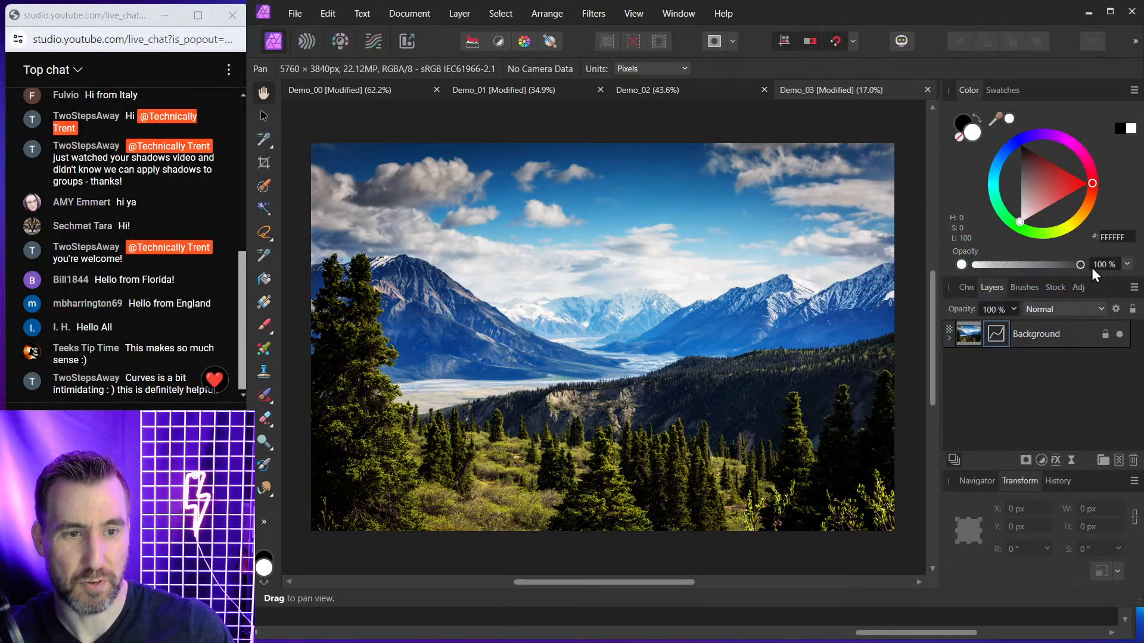
# Expand the Background layer and toggle the Curves Adjustment's visibility repeatedly to compare the landscape before and after
pyautogui.click(949, 337)
pyautogui.click(1119, 361)
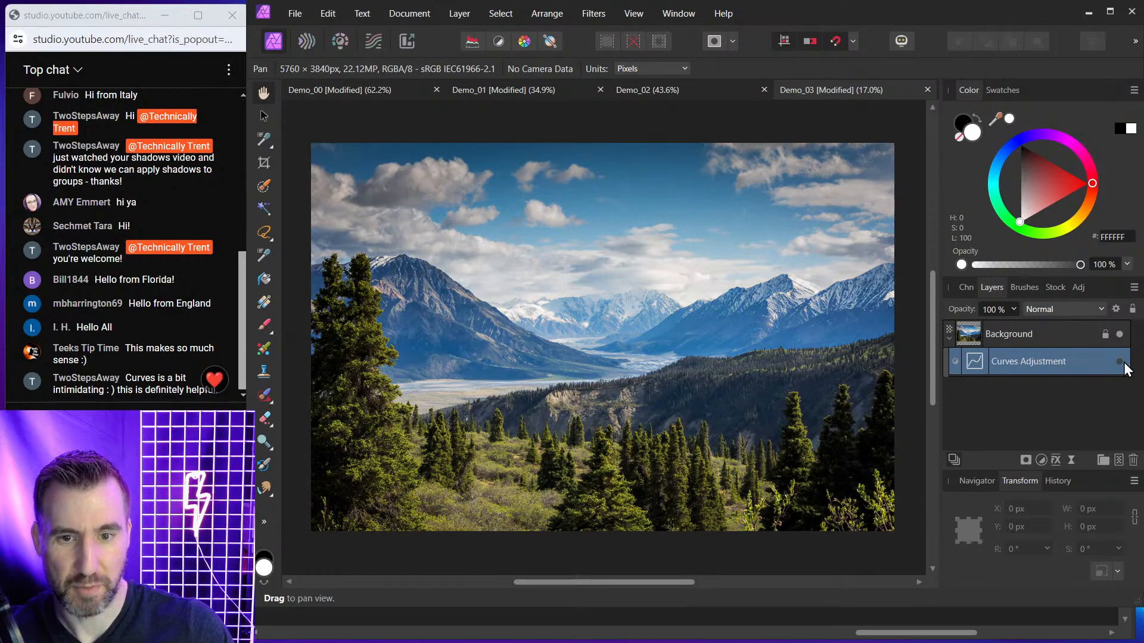
pyautogui.click(1120, 362)
pyautogui.click(1122, 362)
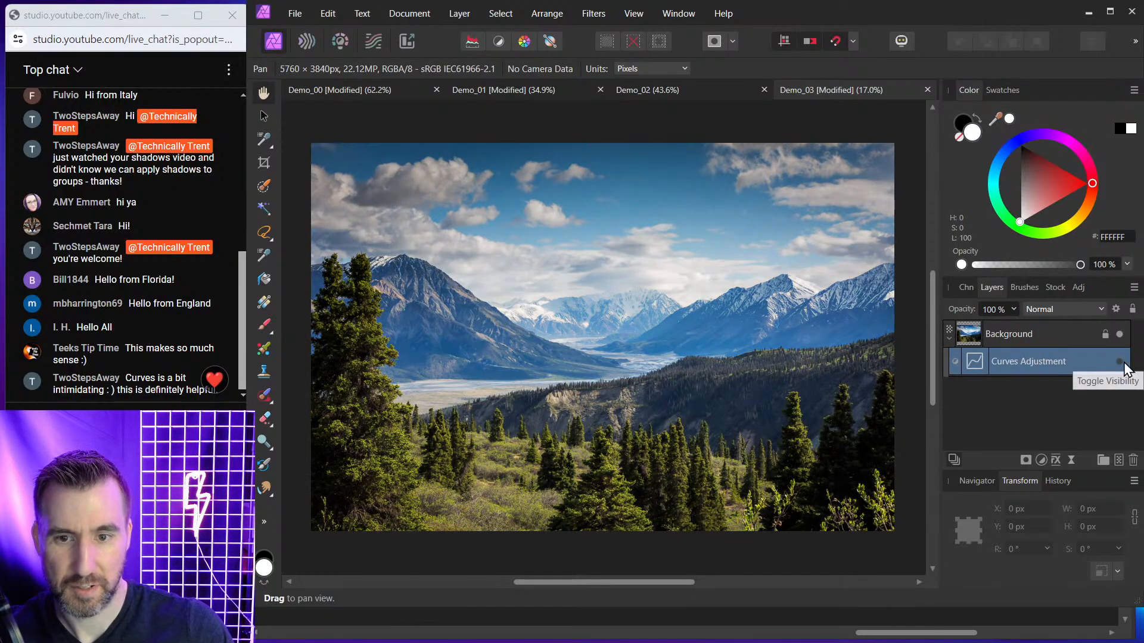
pyautogui.click(1120, 362)
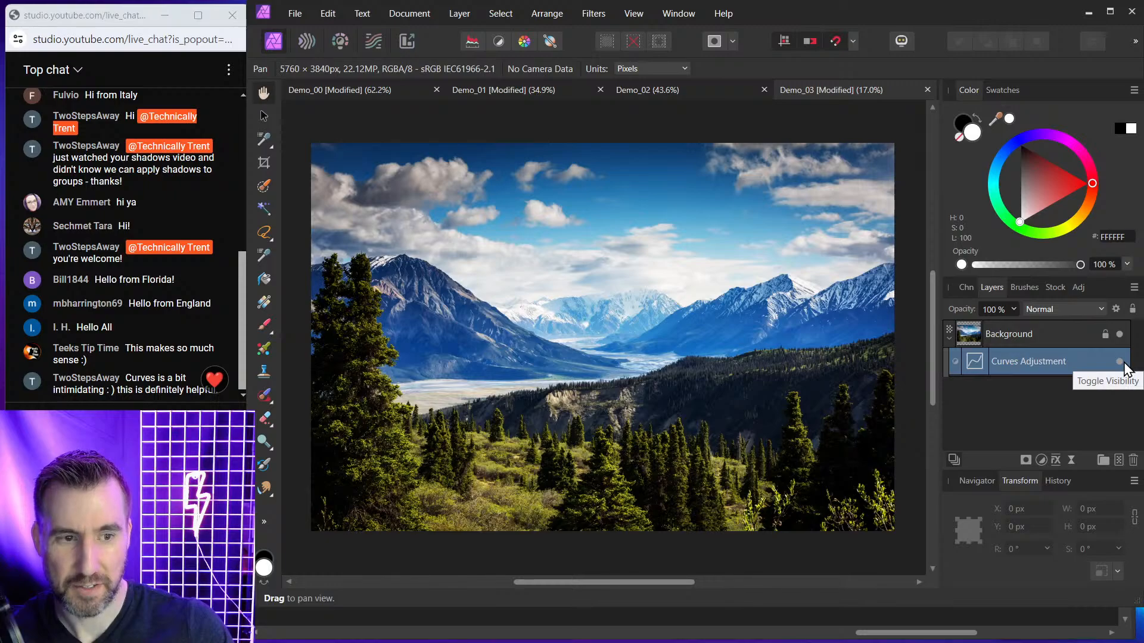
pyautogui.click(1119, 363)
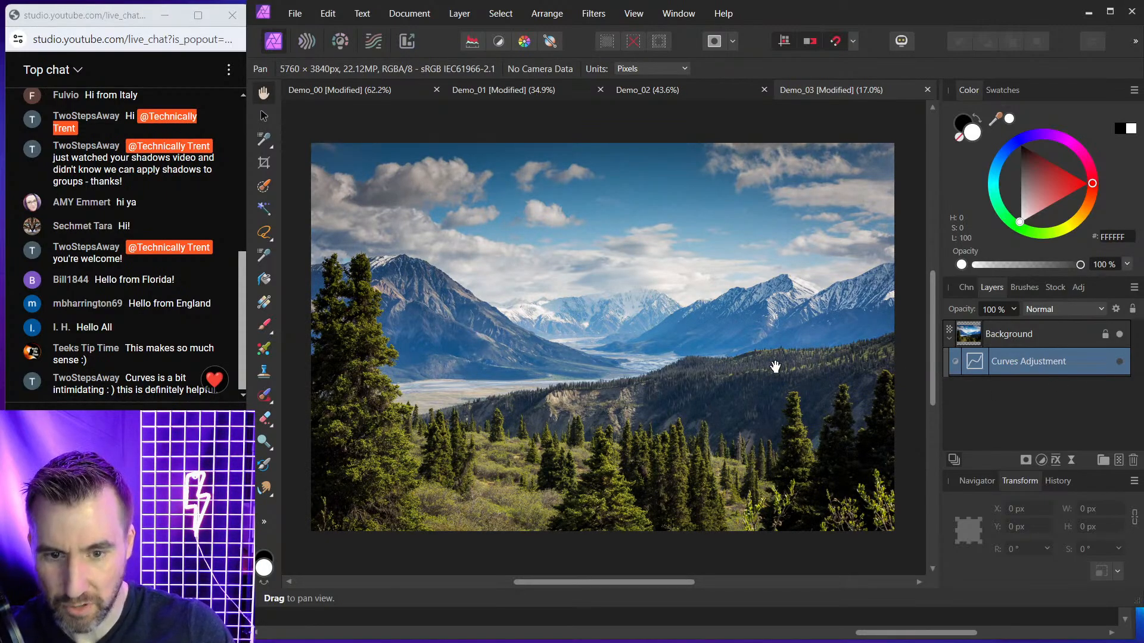
pyautogui.click(1119, 362)
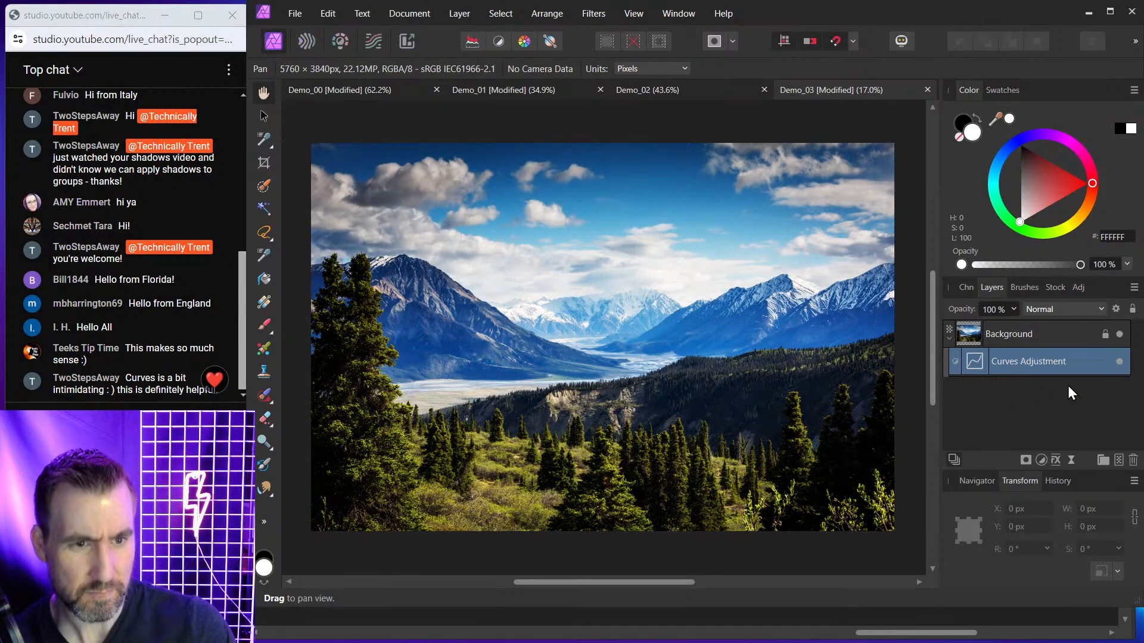
pyautogui.click(1119, 362)
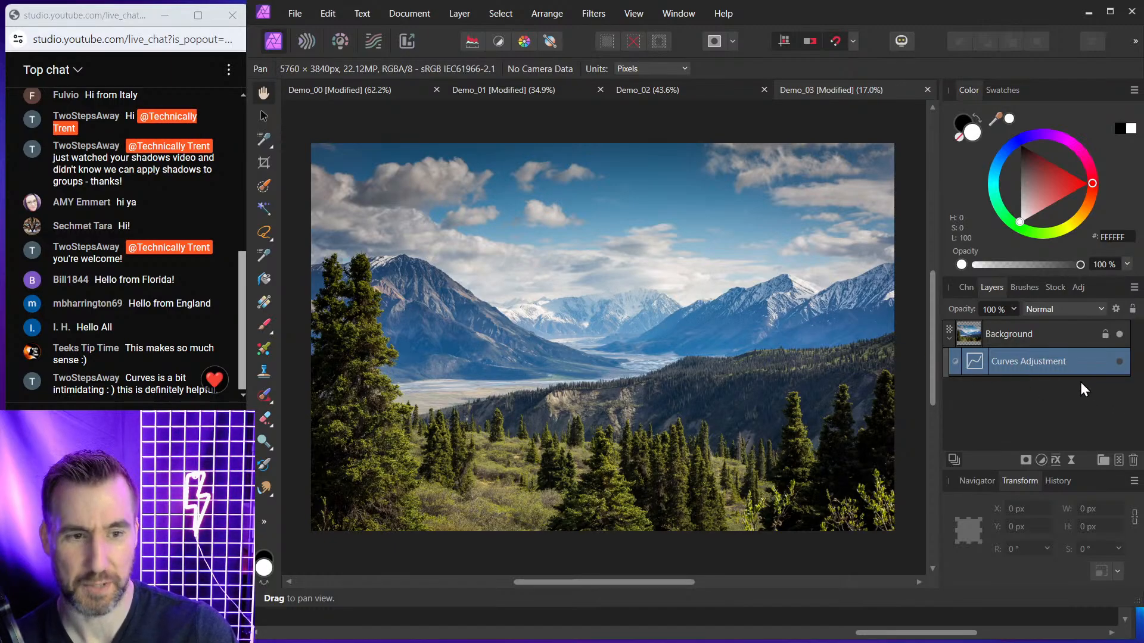
pyautogui.click(1118, 362)
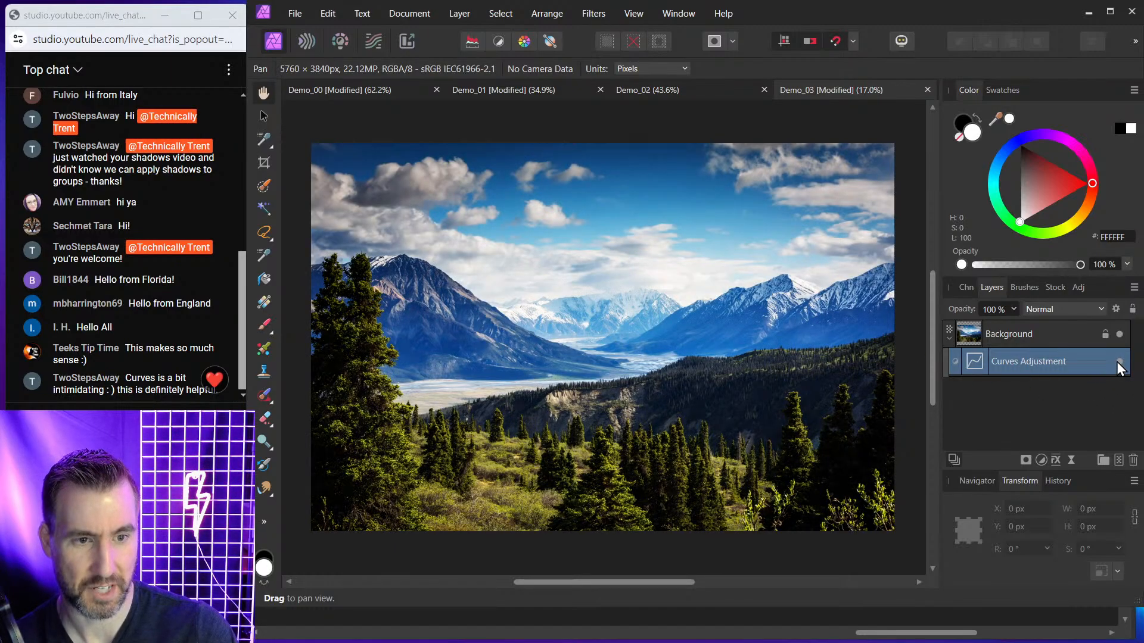
# Reopen the landscape's Curves adjustment, check its channel options, reset the curve to a straight line, and close the dialog
pyautogui.doubleClick(975, 362)
pyautogui.click(1025, 370)
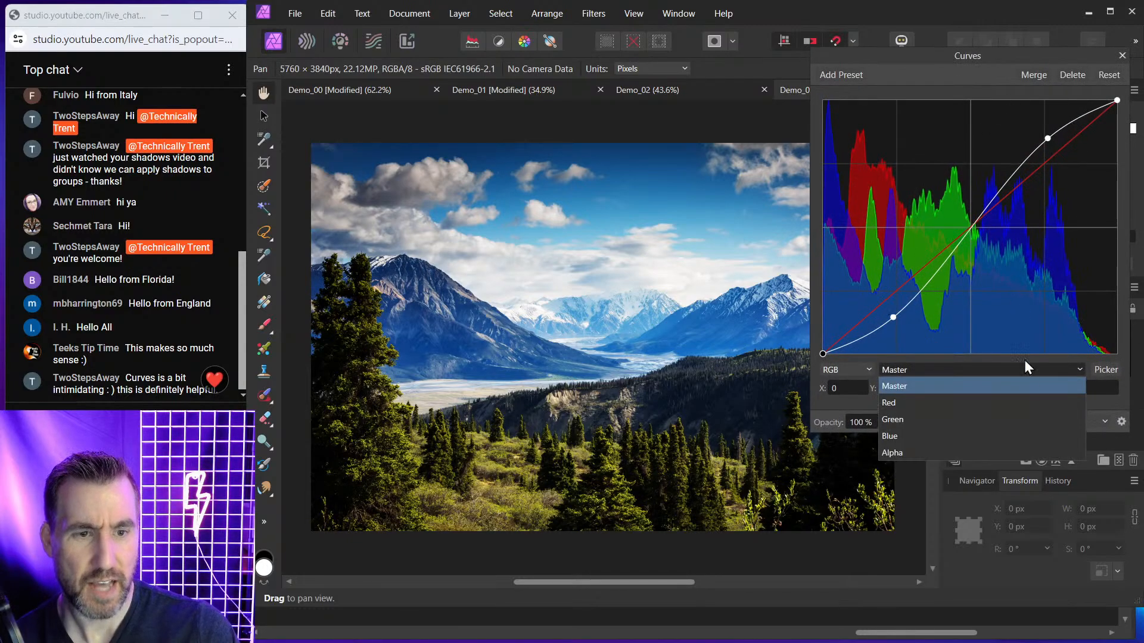
pyautogui.click(1091, 356)
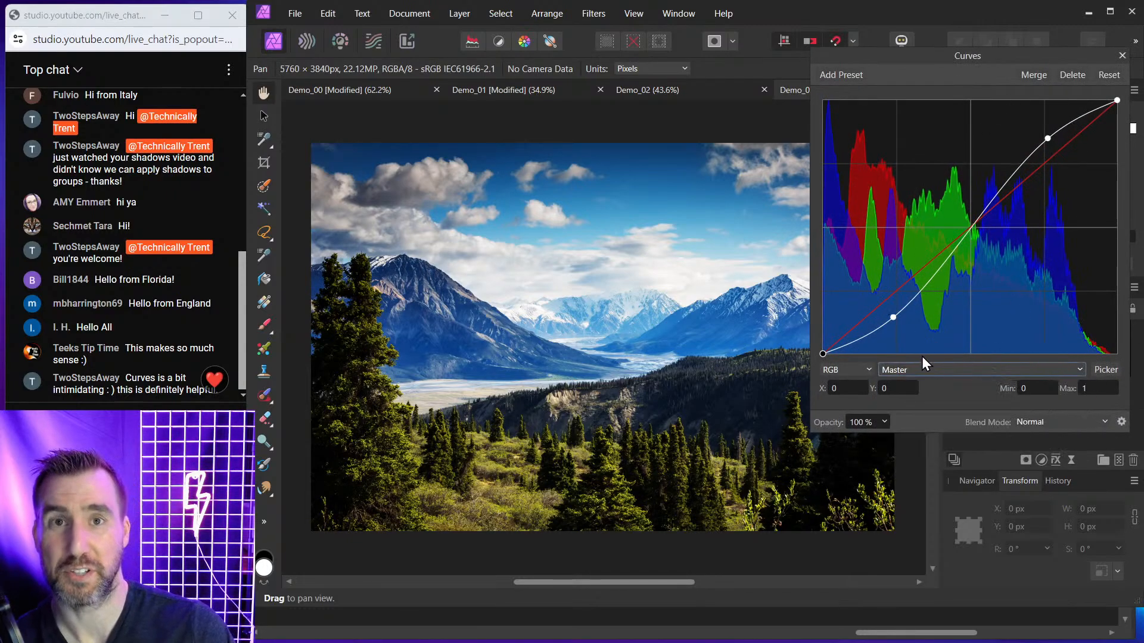
pyautogui.click(1108, 76)
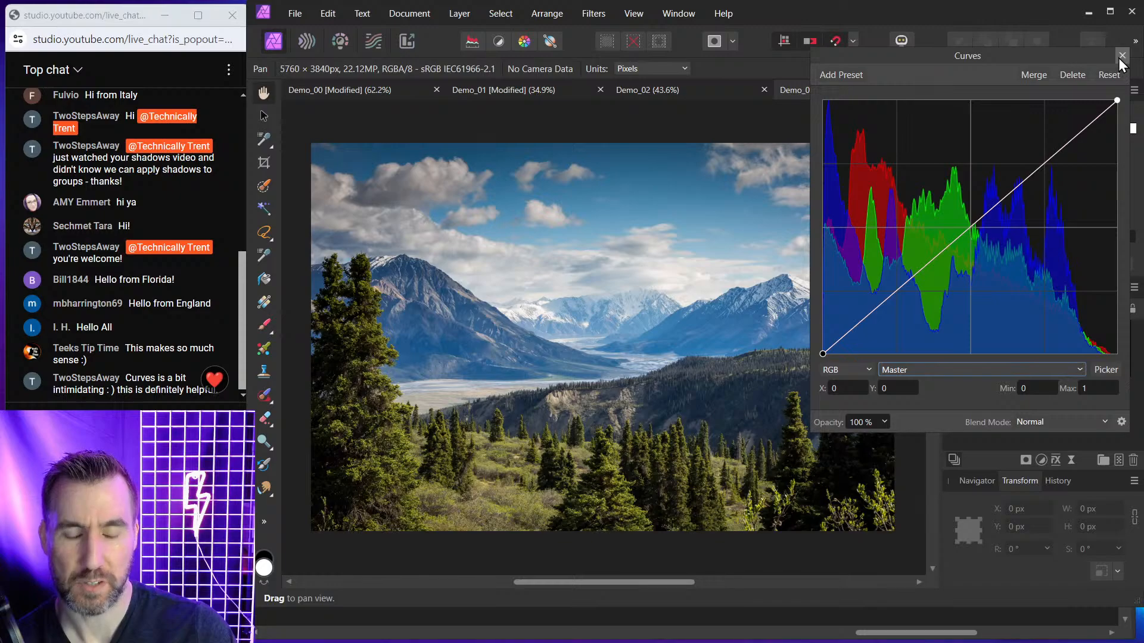
pyautogui.click(1120, 57)
# Switch to the black-to-white gradient in Demo_02 and add a Curves adjustment to its Rectangle layer
pyautogui.click(543, 91)
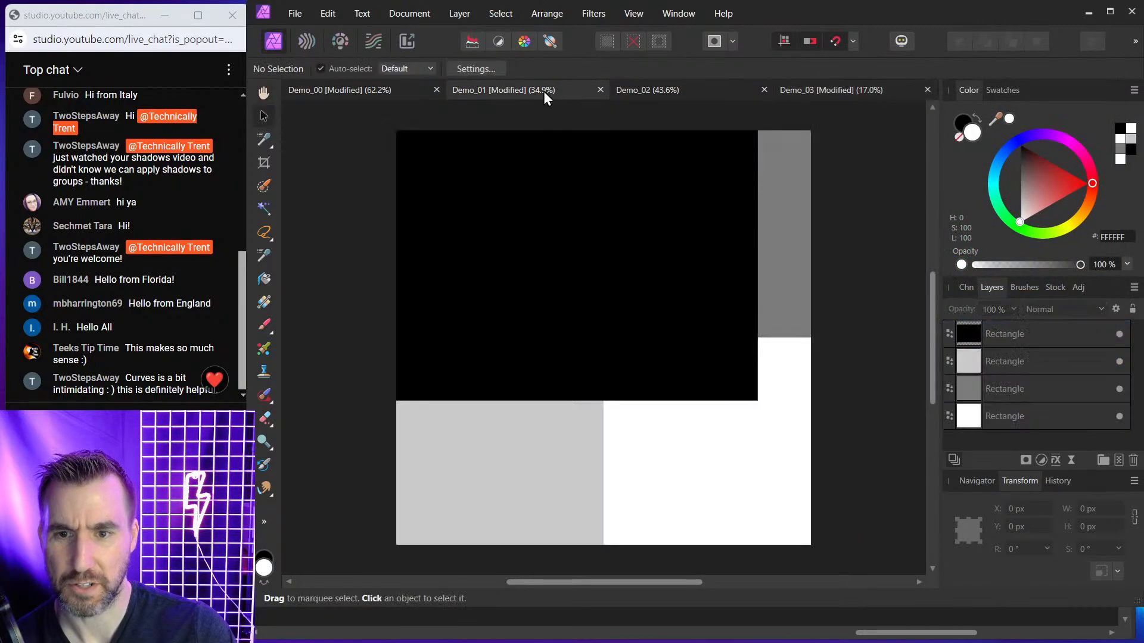
pyautogui.click(650, 89)
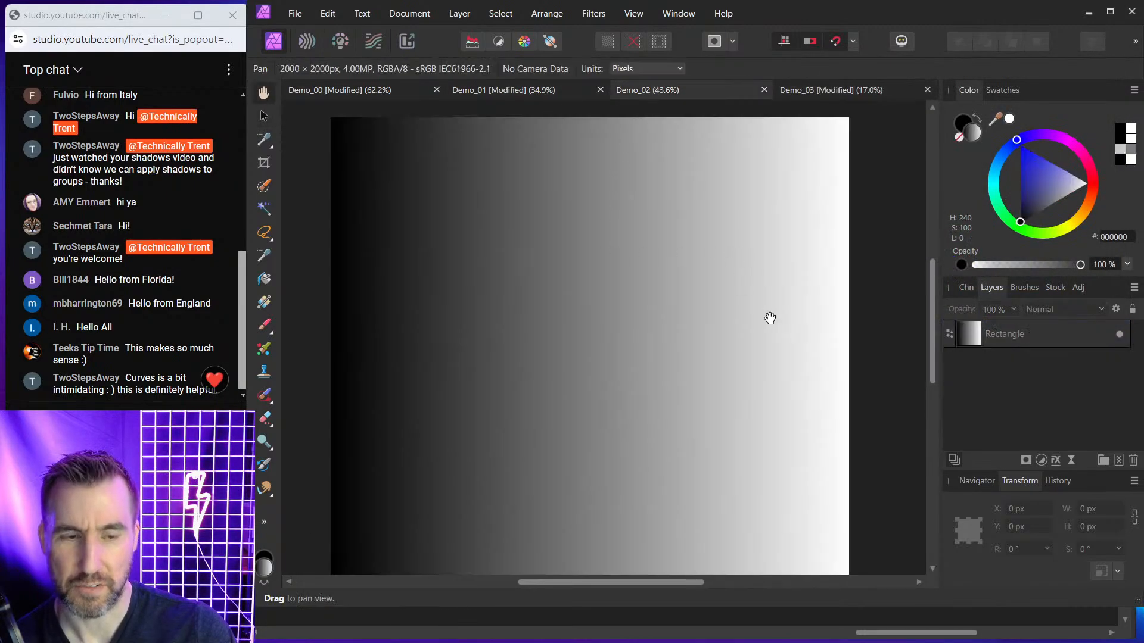
pyautogui.click(1017, 337)
pyautogui.click(1041, 459)
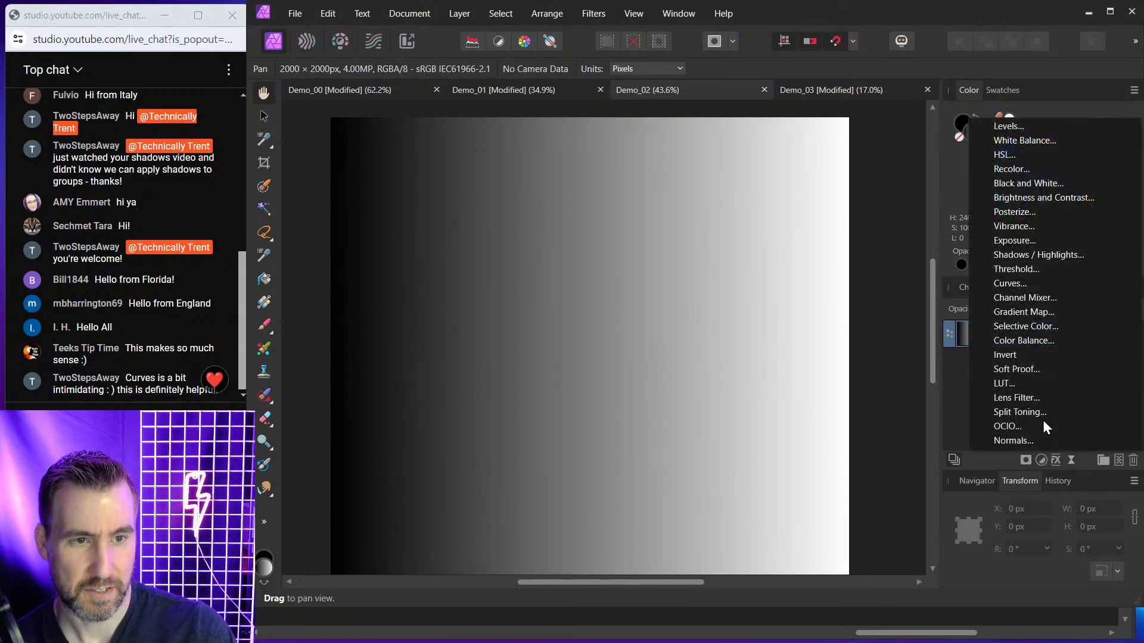
pyautogui.click(1034, 281)
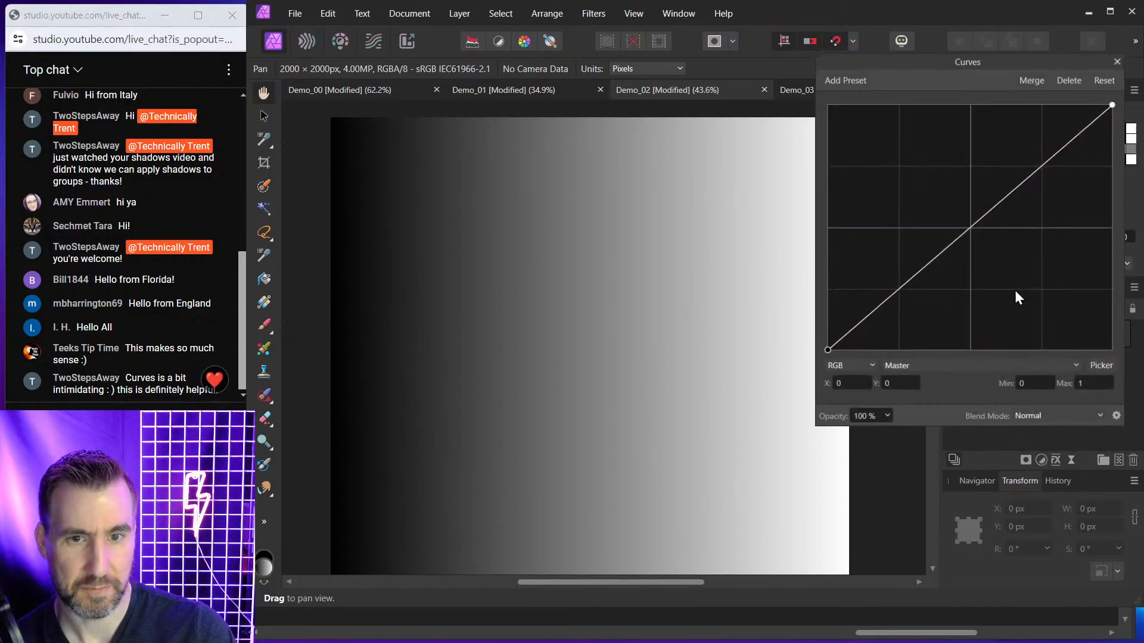
pyautogui.moveTo(994, 54); pyautogui.dragTo(931, 90)
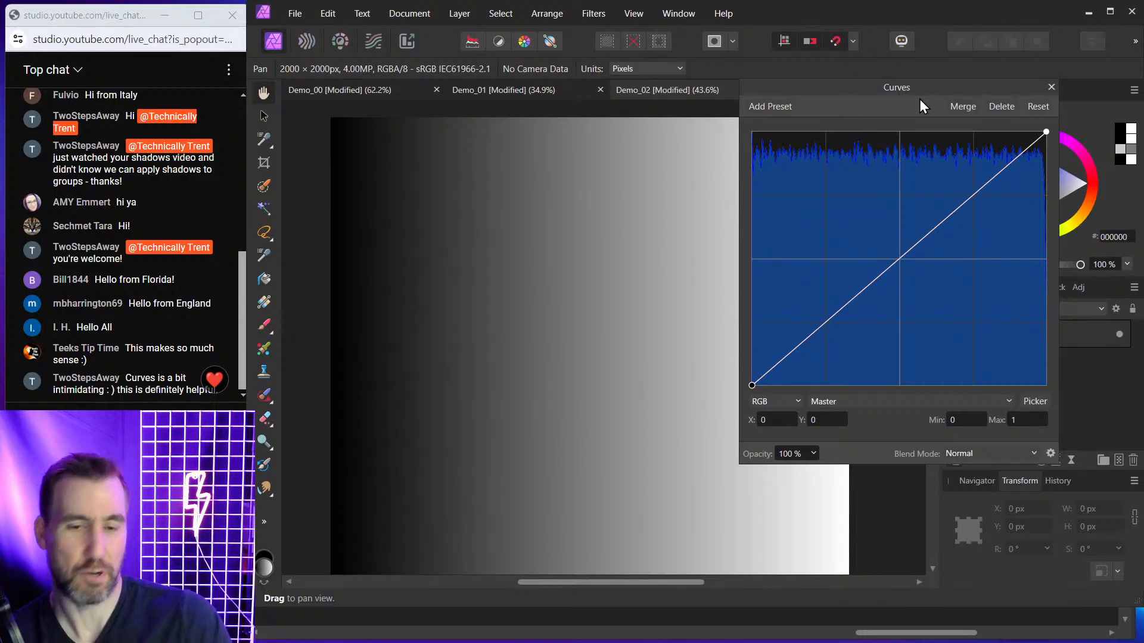
# Set the gradient's Curves adjustment to edit the Red channel and move the dialog off more of the gradient
pyautogui.click(860, 403)
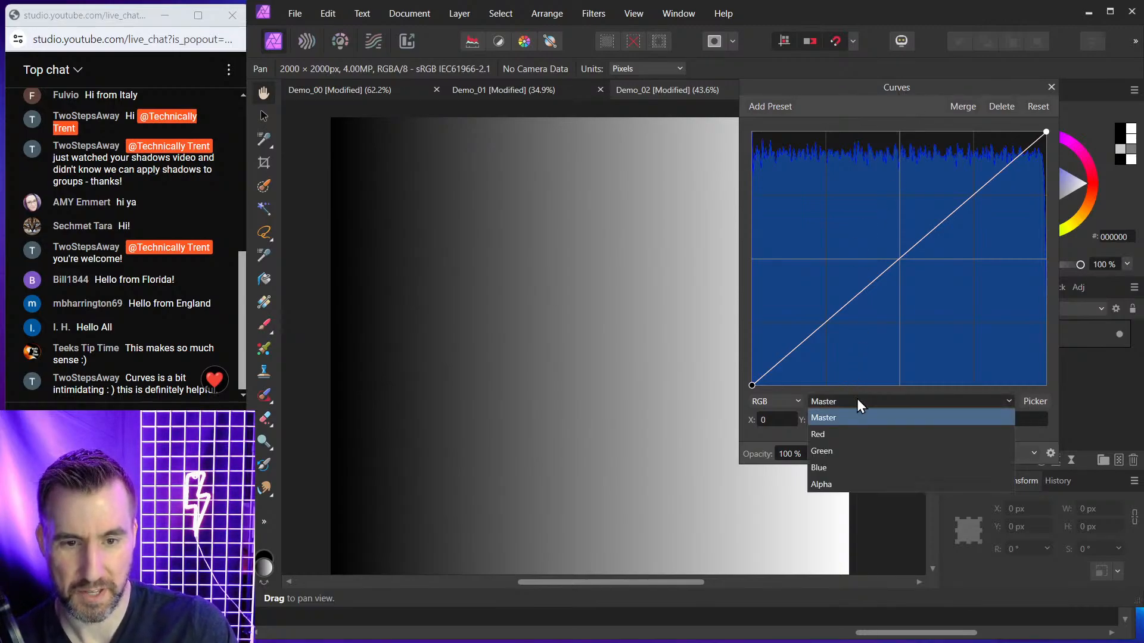
pyautogui.click(853, 431)
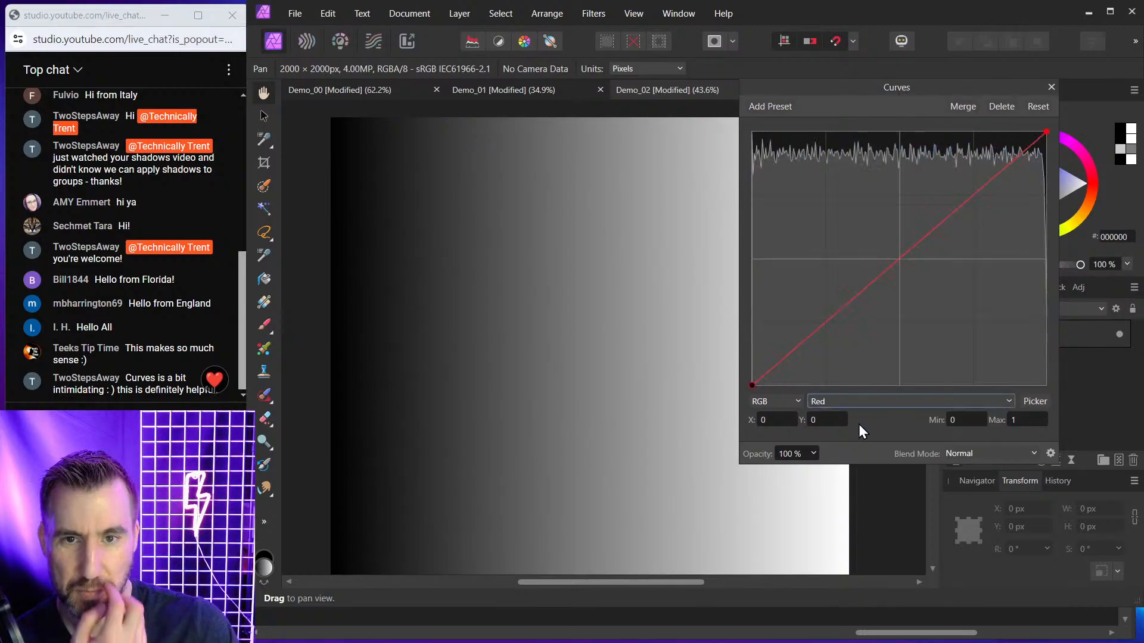
pyautogui.moveTo(931, 87); pyautogui.dragTo(979, 73)
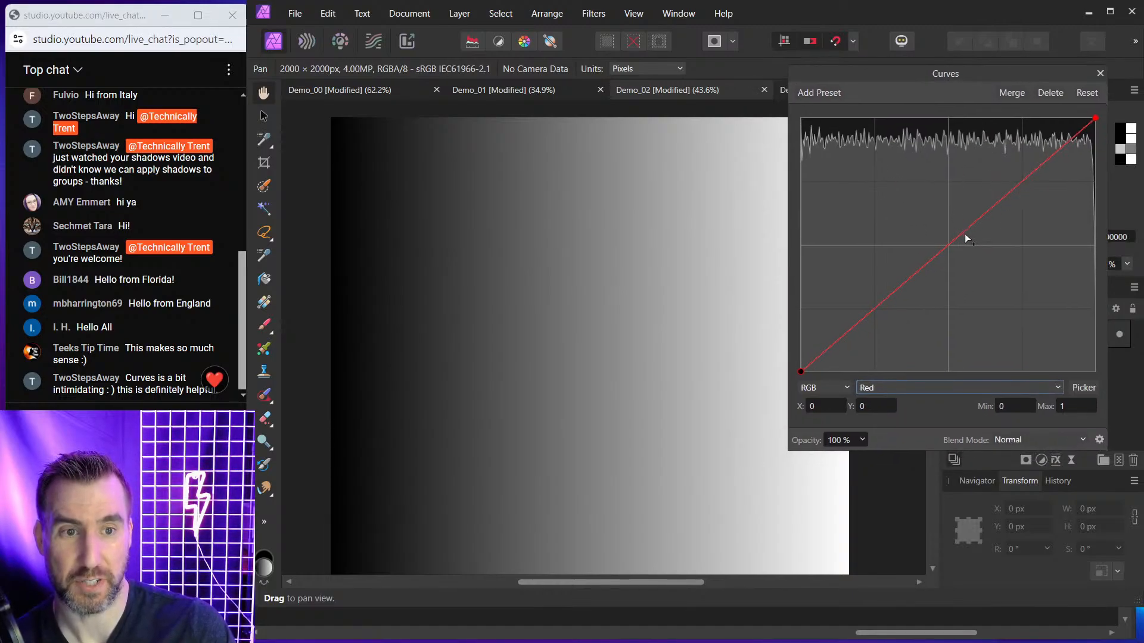
# Bend the gradient's Red curve down to about (0.604, 0.363), raise it to about (0.405, 0.537), and reset it
pyautogui.moveTo(962, 233); pyautogui.dragTo(978, 279)
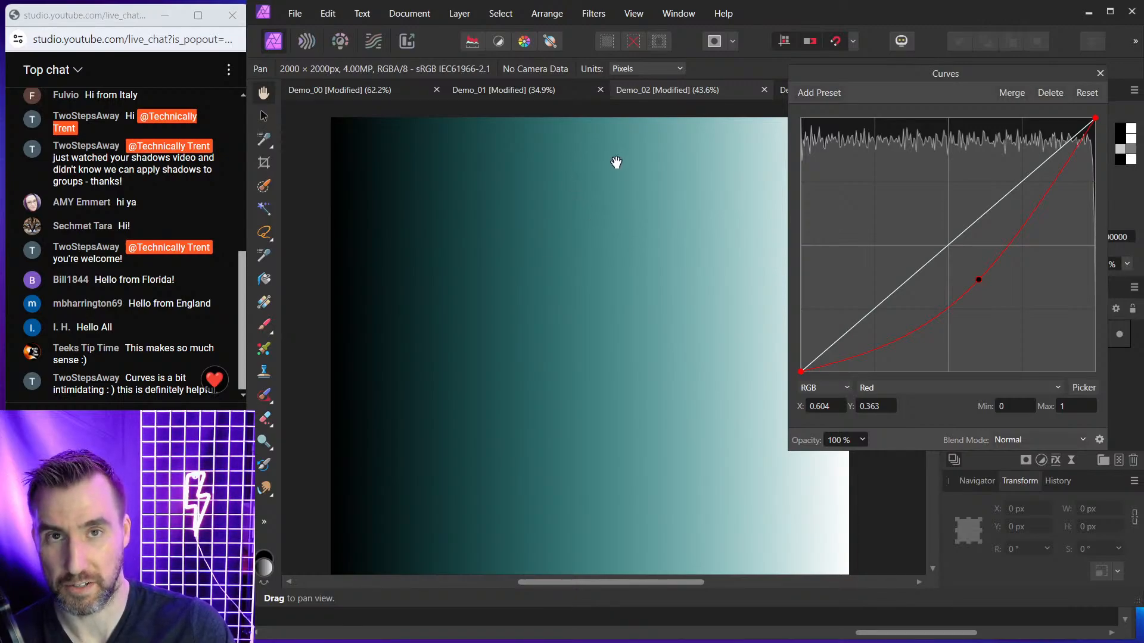
pyautogui.moveTo(979, 280); pyautogui.dragTo(920, 236)
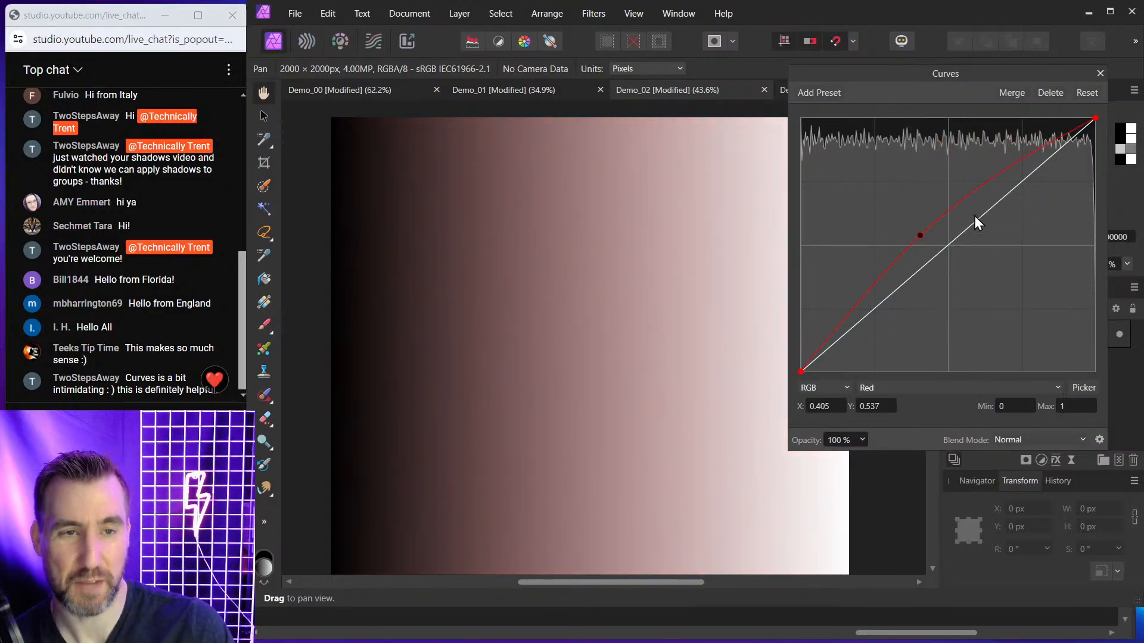
pyautogui.click(1083, 93)
# Bend the gradient's Green channel curve down to about (0.612, 0.332), raise it to about (0.432, 0.553), and reset it
pyautogui.click(903, 391)
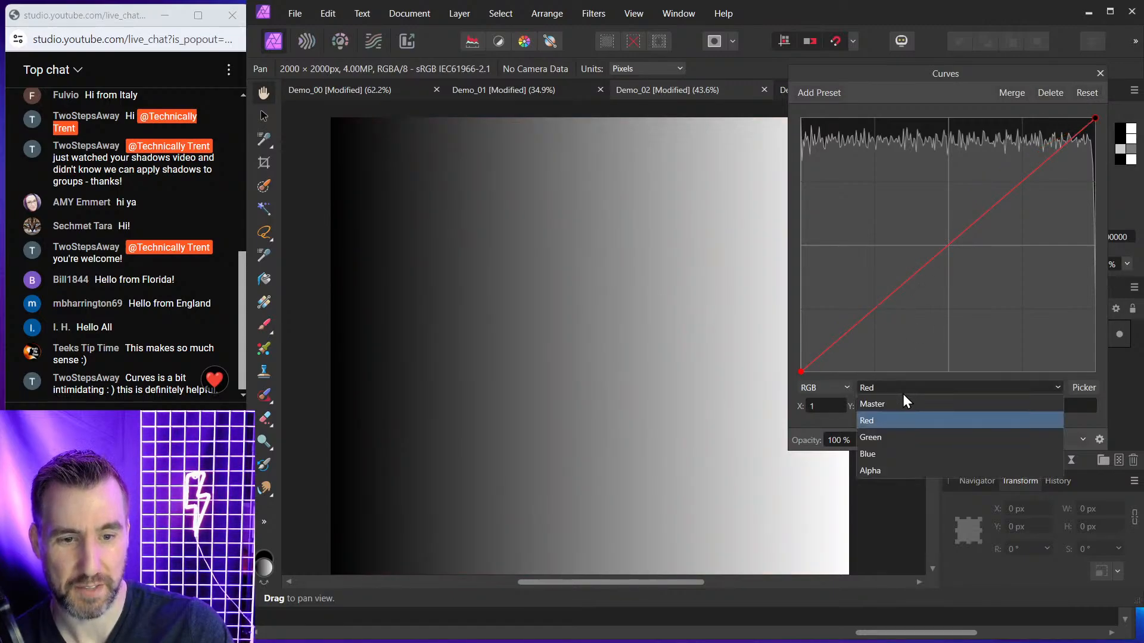
pyautogui.click(897, 439)
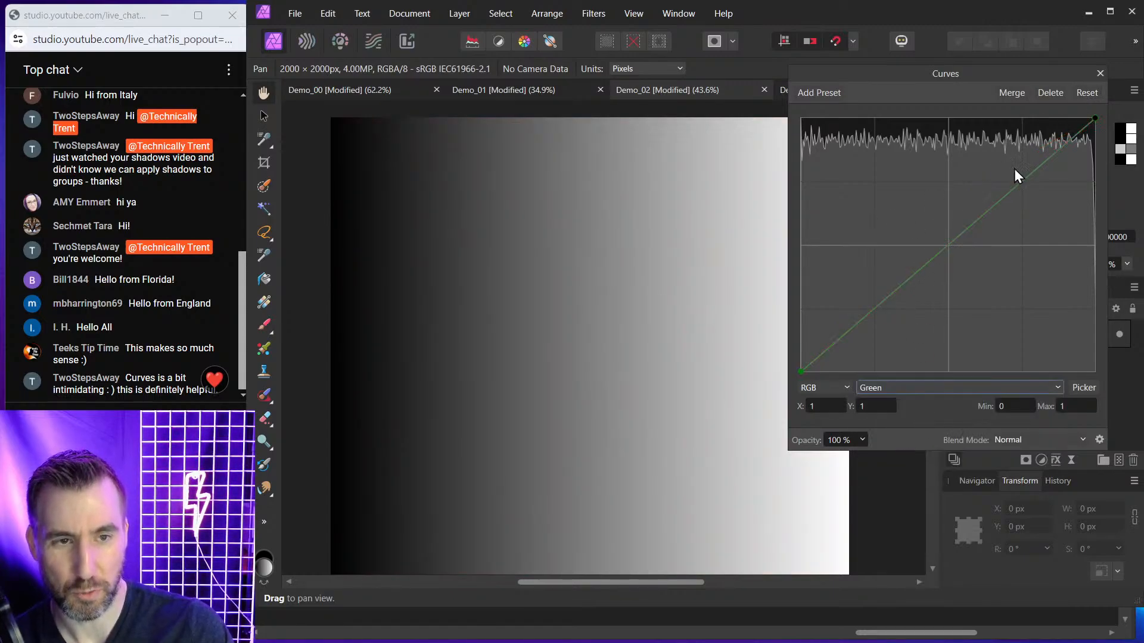
pyautogui.moveTo(954, 244); pyautogui.dragTo(981, 289)
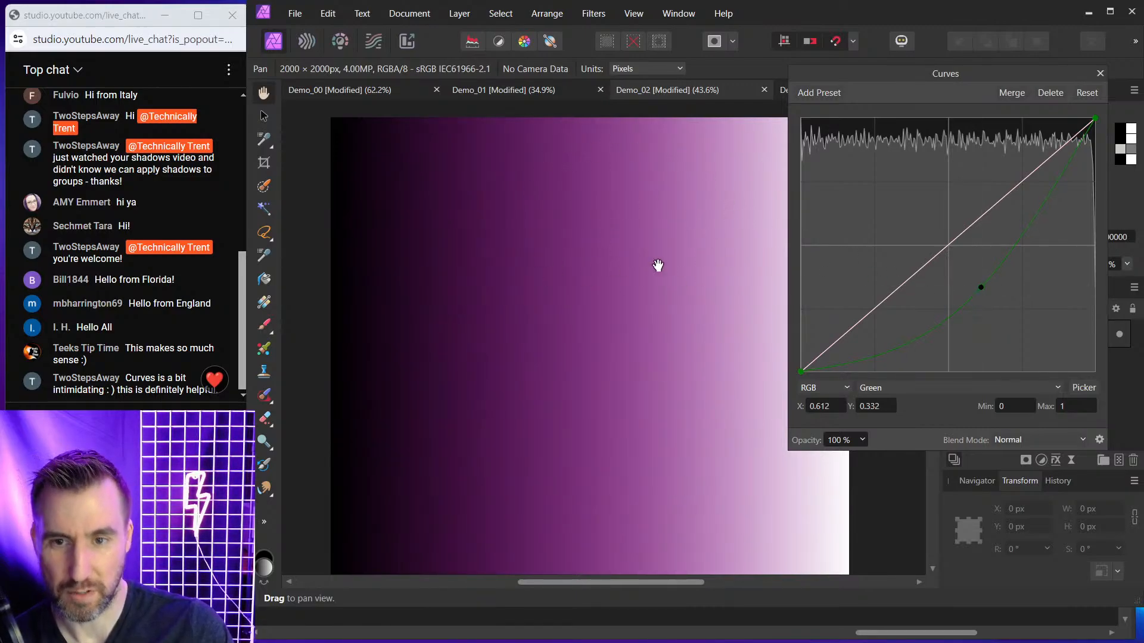
pyautogui.moveTo(980, 287); pyautogui.dragTo(928, 232)
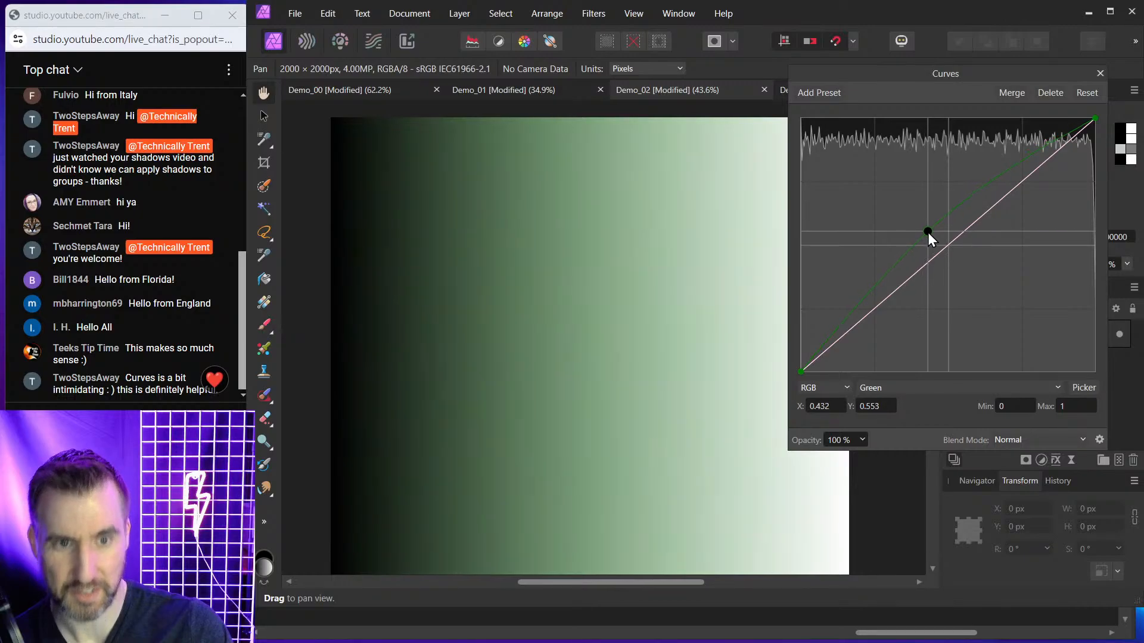
pyautogui.click(1085, 93)
# Raise the gradient's Blue channel curve at about (0.338, 0.645), reset it, and close the Curves dialog
pyautogui.click(906, 387)
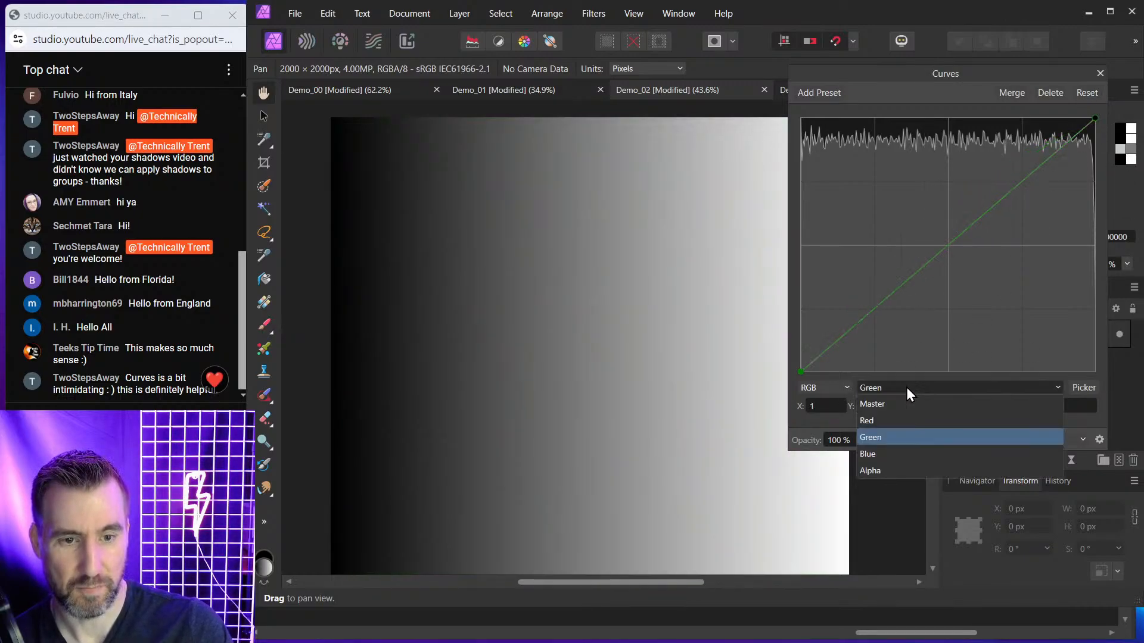
pyautogui.click(894, 454)
pyautogui.moveTo(947, 246); pyautogui.dragTo(899, 209)
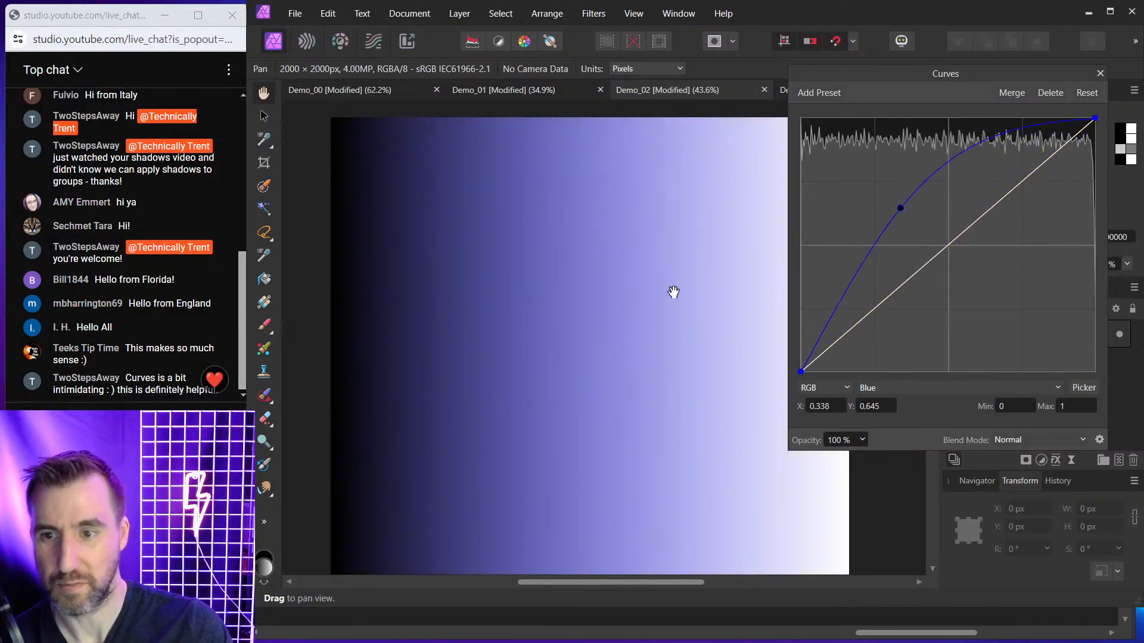
pyautogui.click(1086, 93)
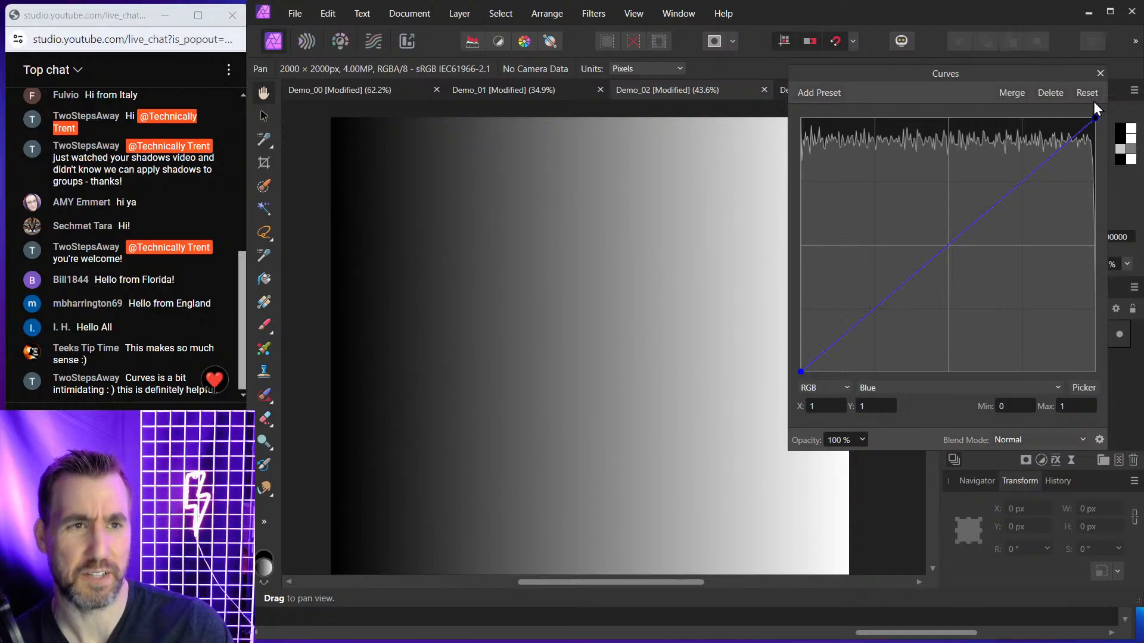
pyautogui.click(1101, 73)
# Reopen the Curves adjustment of the Demo_03 landscape, pull its Green curve down to about (0.604, 0.311), and reset it
pyautogui.click(840, 92)
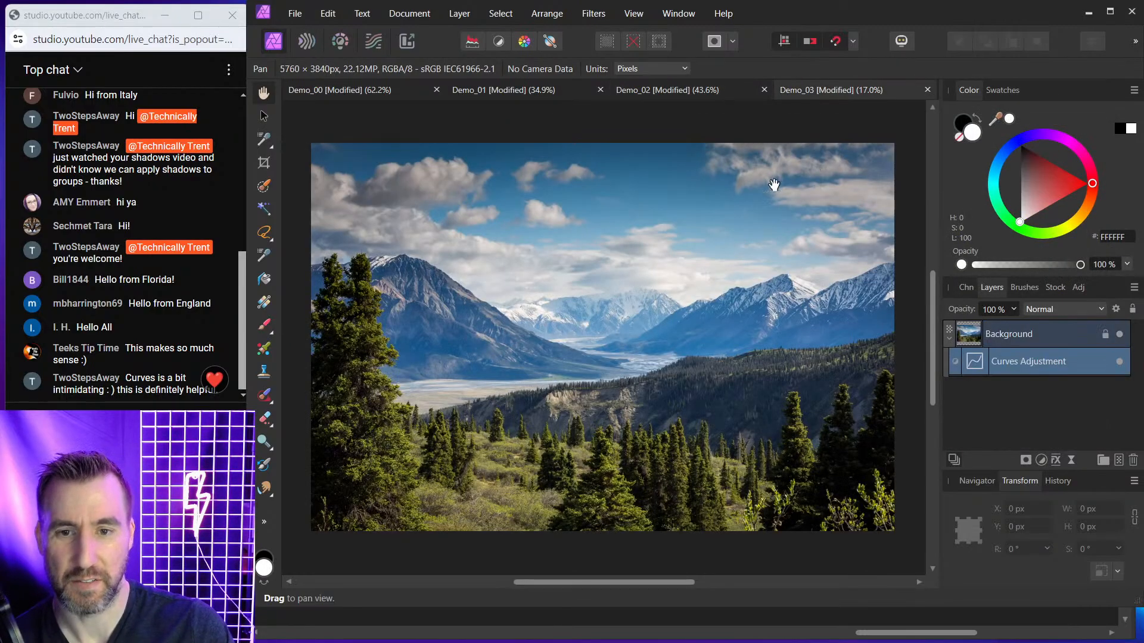
pyautogui.doubleClick(975, 359)
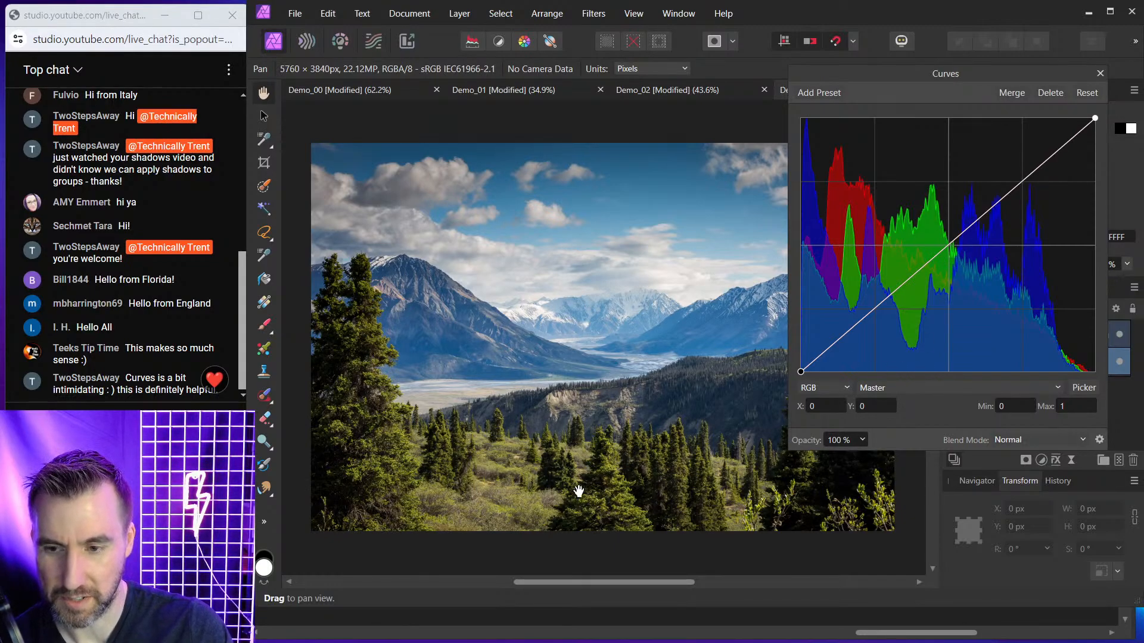
pyautogui.click(935, 388)
pyautogui.click(903, 438)
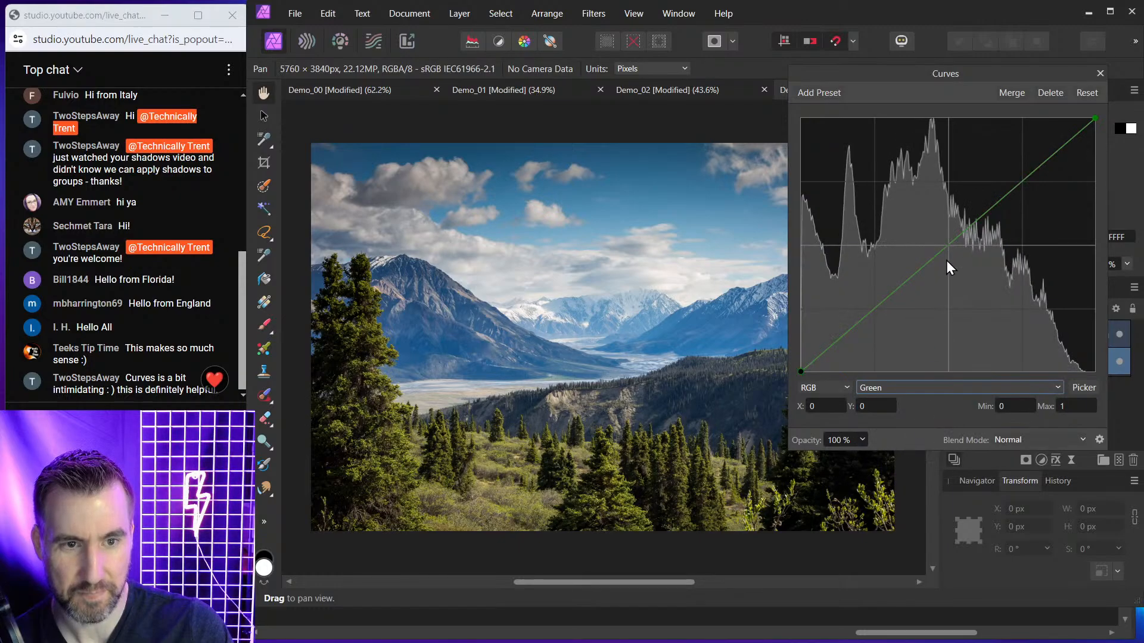
pyautogui.moveTo(949, 244); pyautogui.dragTo(977, 294)
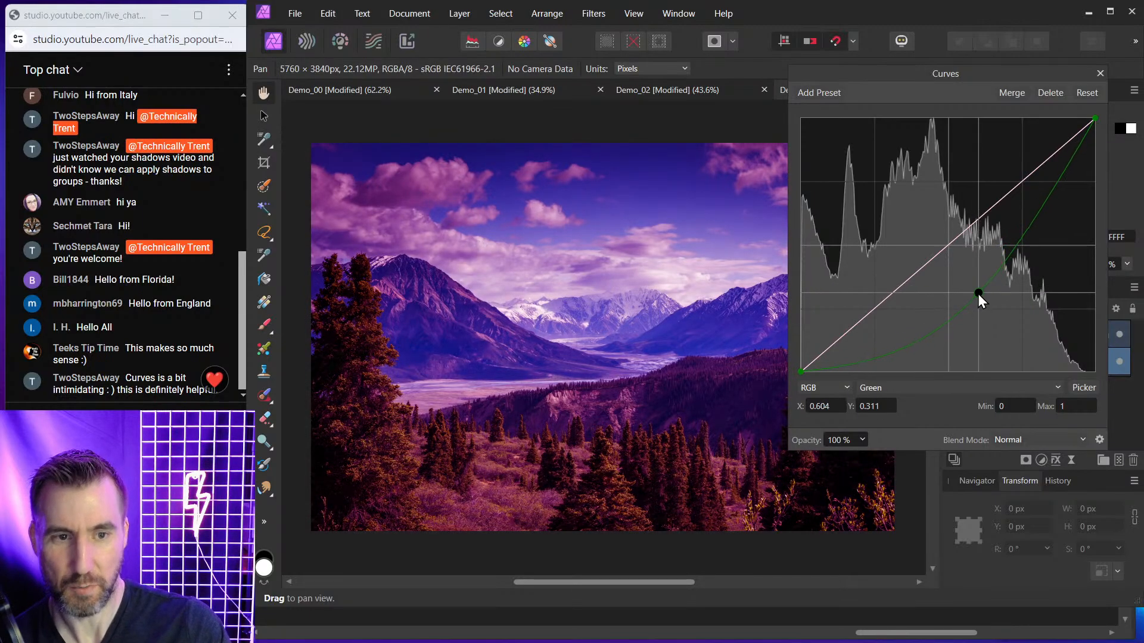
pyautogui.click(1086, 92)
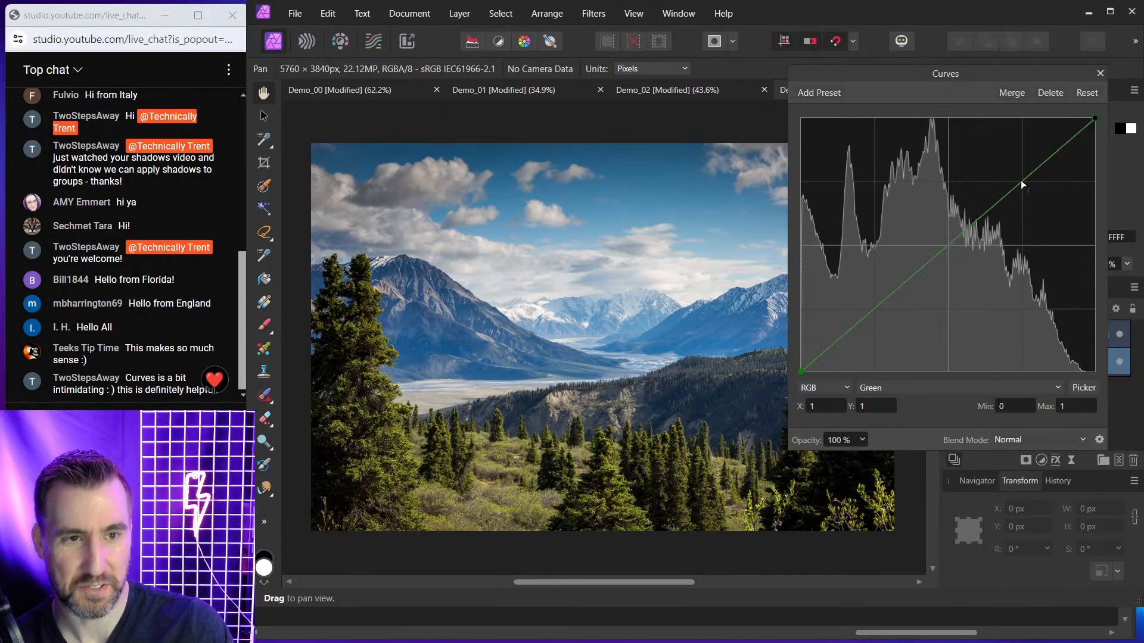
# Raise the highlights of the landscape's Green curve to about (0.742, 0.814), and reset the curve
pyautogui.moveTo(1025, 182); pyautogui.dragTo(1018, 166)
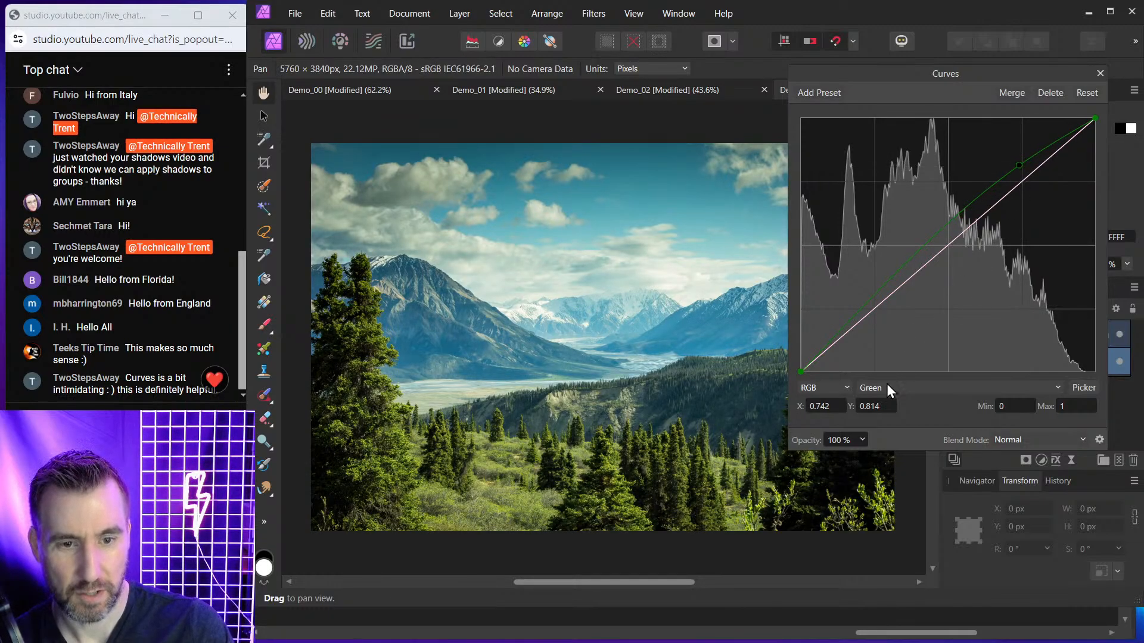
pyautogui.click(902, 388)
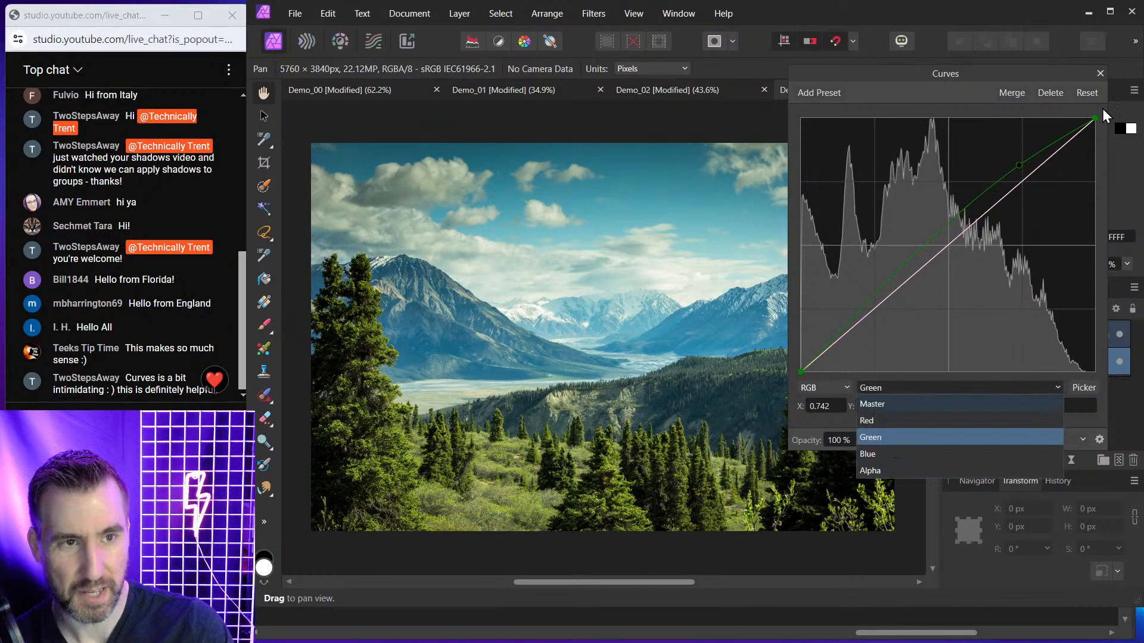
pyautogui.click(1088, 92)
pyautogui.click(1088, 93)
# Shape the landscape's Master curve into an S, raising the highlights to about (0.805, 0.857) and lowering the shadows
pyautogui.click(904, 388)
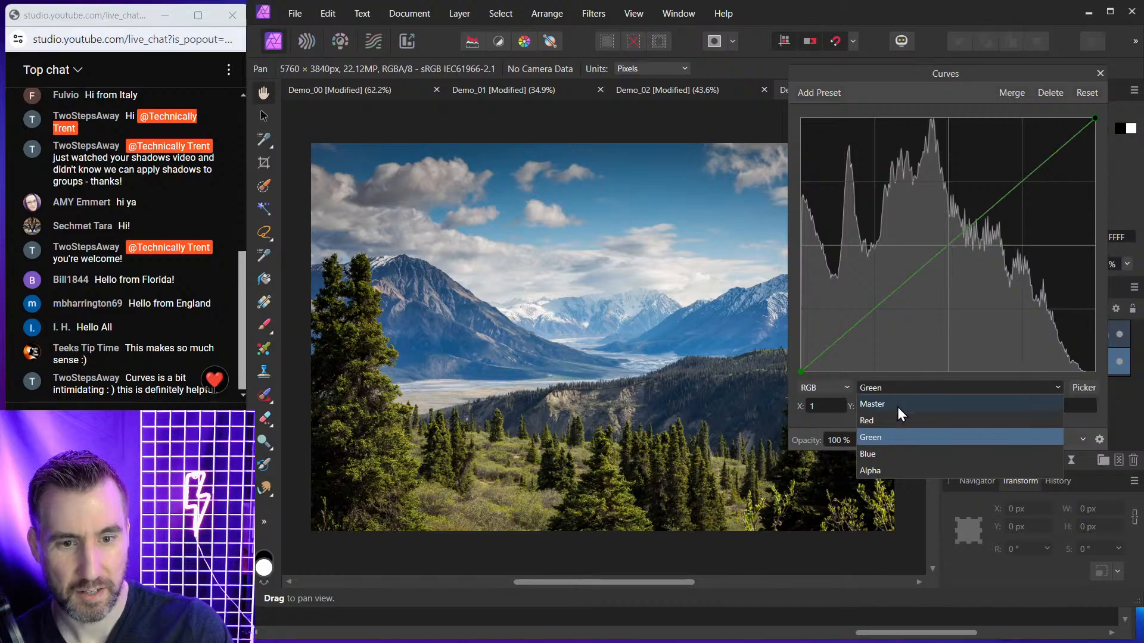
pyautogui.click(898, 407)
pyautogui.moveTo(1039, 171); pyautogui.dragTo(1038, 156)
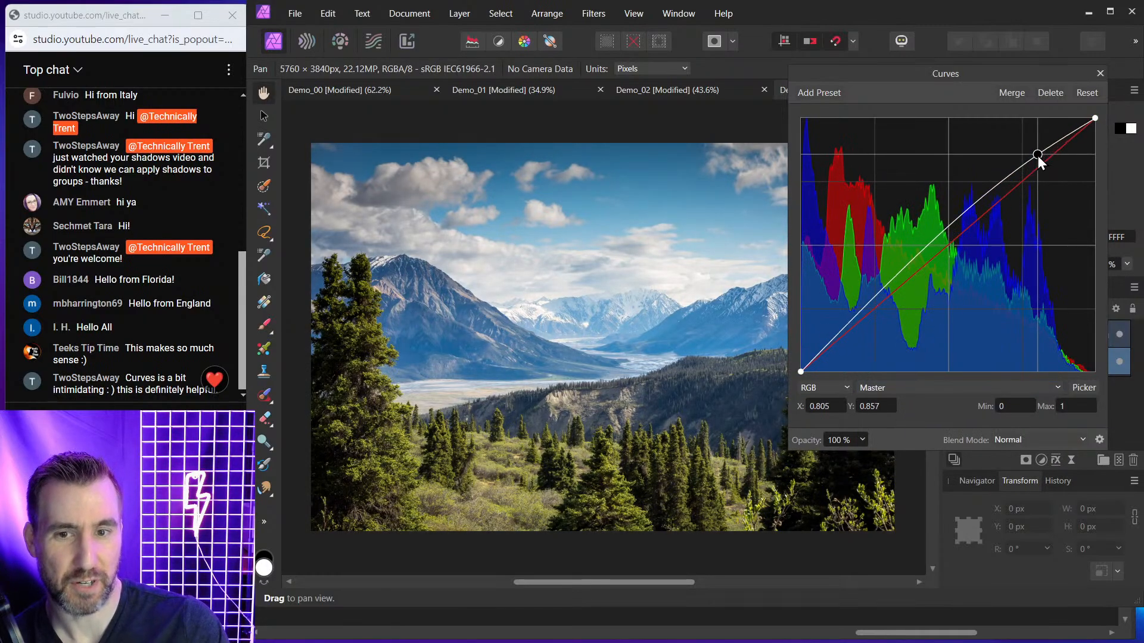
pyautogui.click(859, 311)
pyautogui.moveTo(859, 312); pyautogui.dragTo(867, 335)
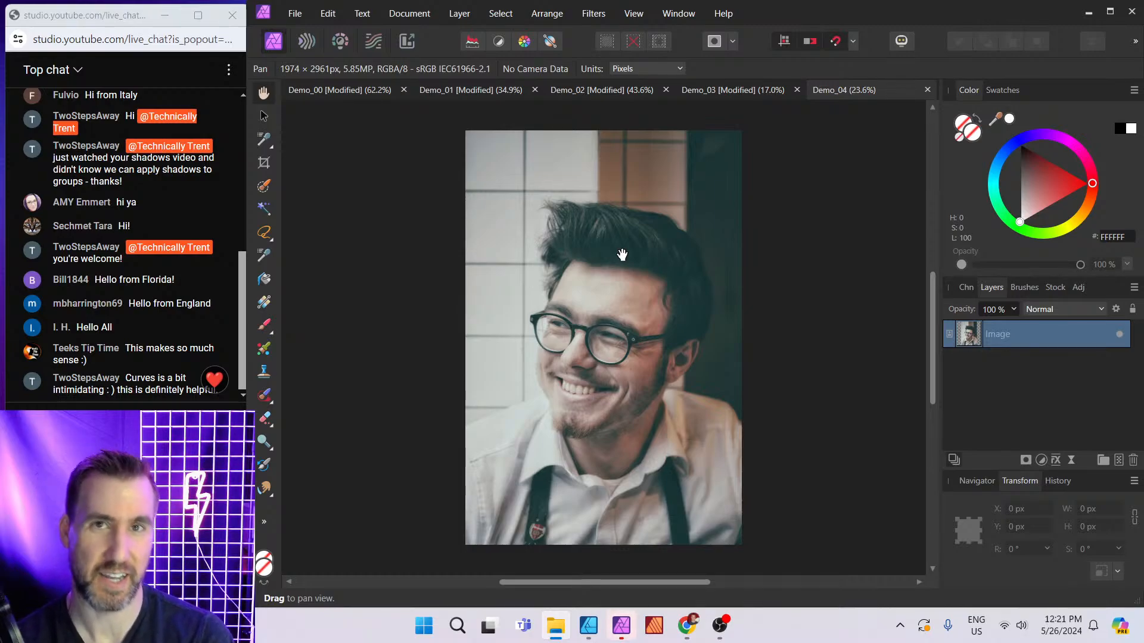
# Show the Histogram for the Demo_04 portrait and position it so that it does not cover the face
pyautogui.click(678, 15)
pyautogui.click(710, 184)
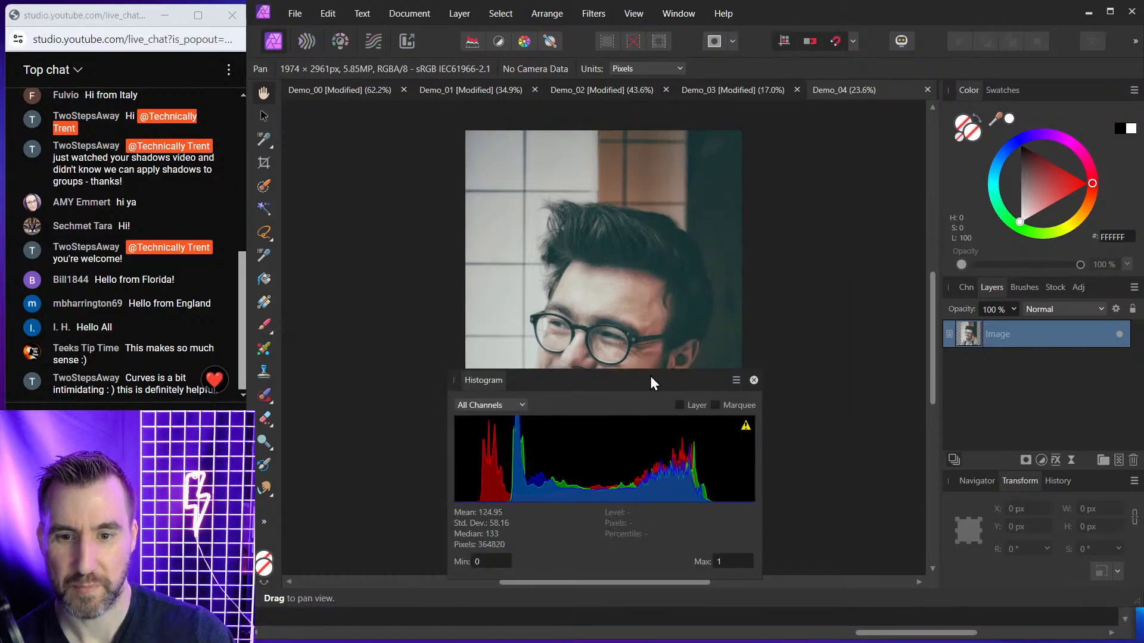
pyautogui.moveTo(649, 377); pyautogui.dragTo(957, 177)
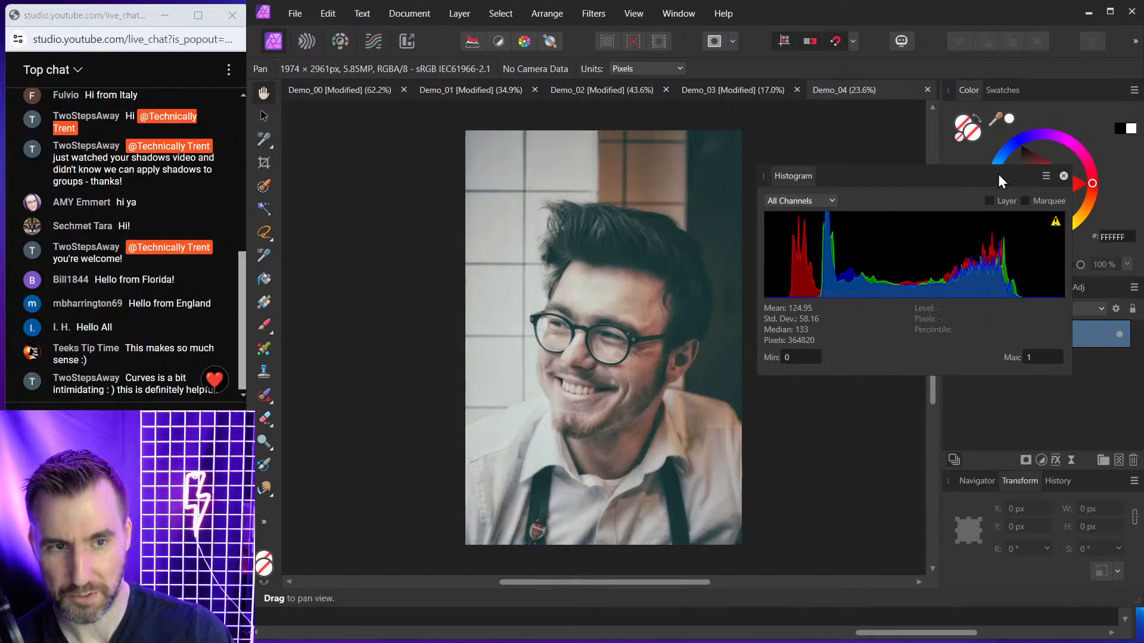
pyautogui.moveTo(999, 173); pyautogui.dragTo(326, 56)
pyautogui.moveTo(737, 296); pyautogui.dragTo(821, 293)
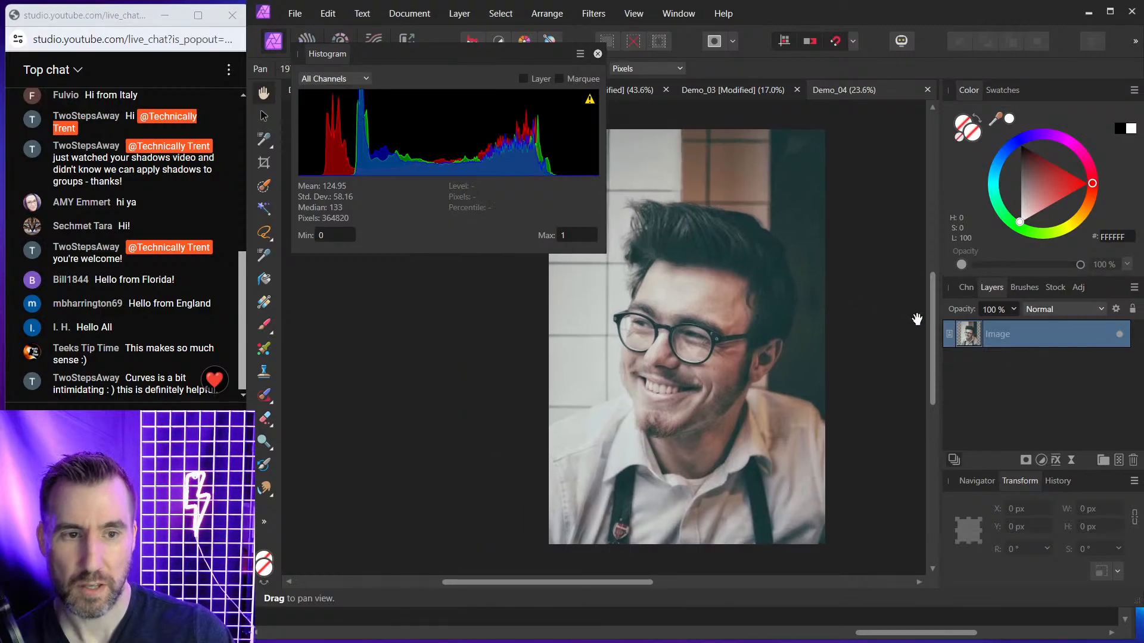
# Add a Curves adjustment to the portrait and arrange the Curves dialog and Histogram on either side of the face
pyautogui.click(1041, 460)
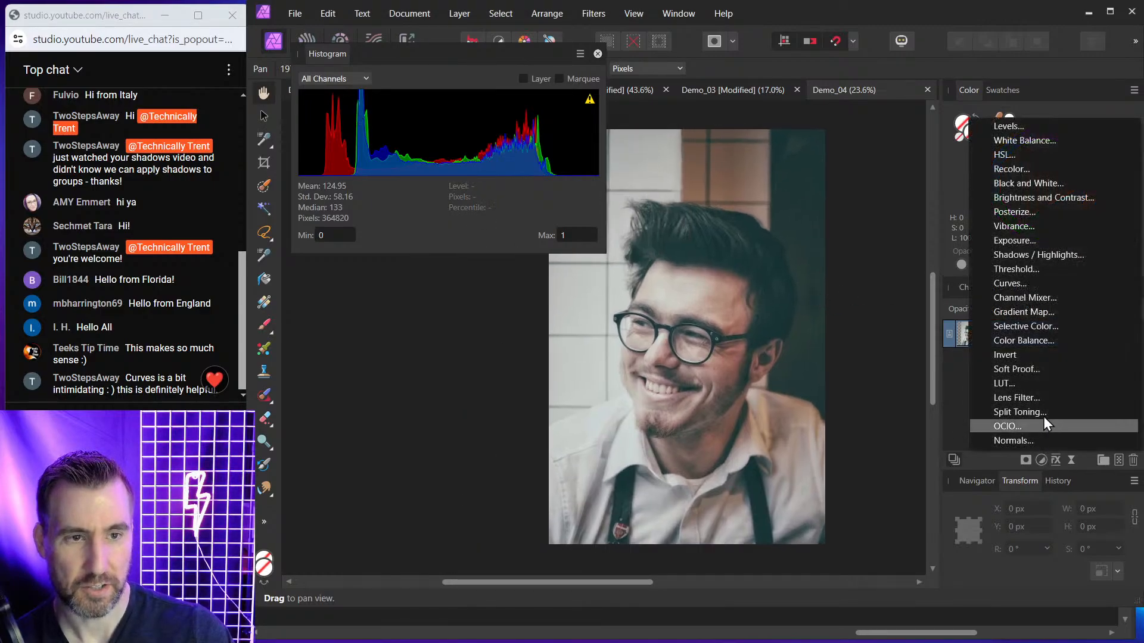
pyautogui.click(1039, 279)
pyautogui.moveTo(981, 74); pyautogui.dragTo(996, 64)
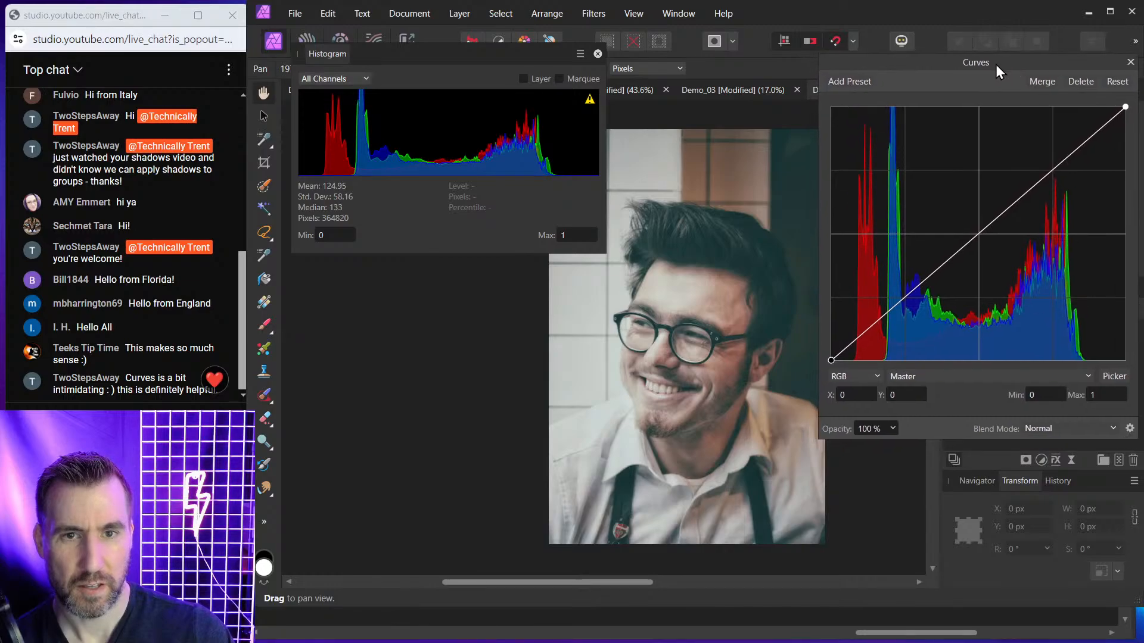
pyautogui.moveTo(509, 55); pyautogui.dragTo(479, 53)
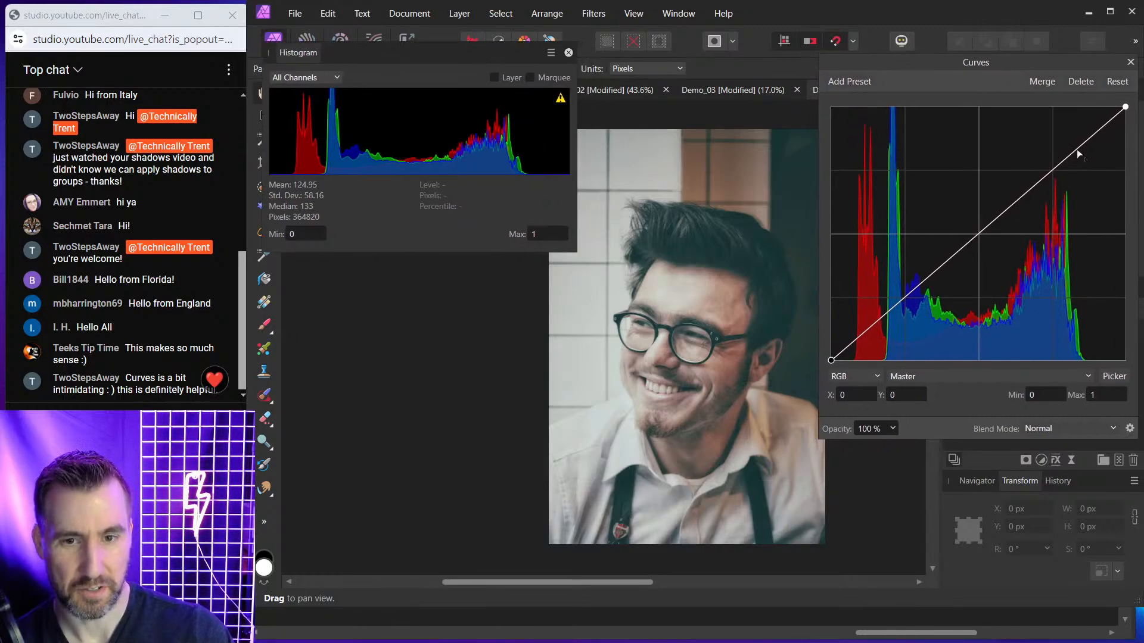
# Try an S-curve on the portrait with points at about (0.819, 0.868) and (0.188, 0.031), close the Histogram, and reset the curve
pyautogui.moveTo(1077, 149); pyautogui.dragTo(1072, 142)
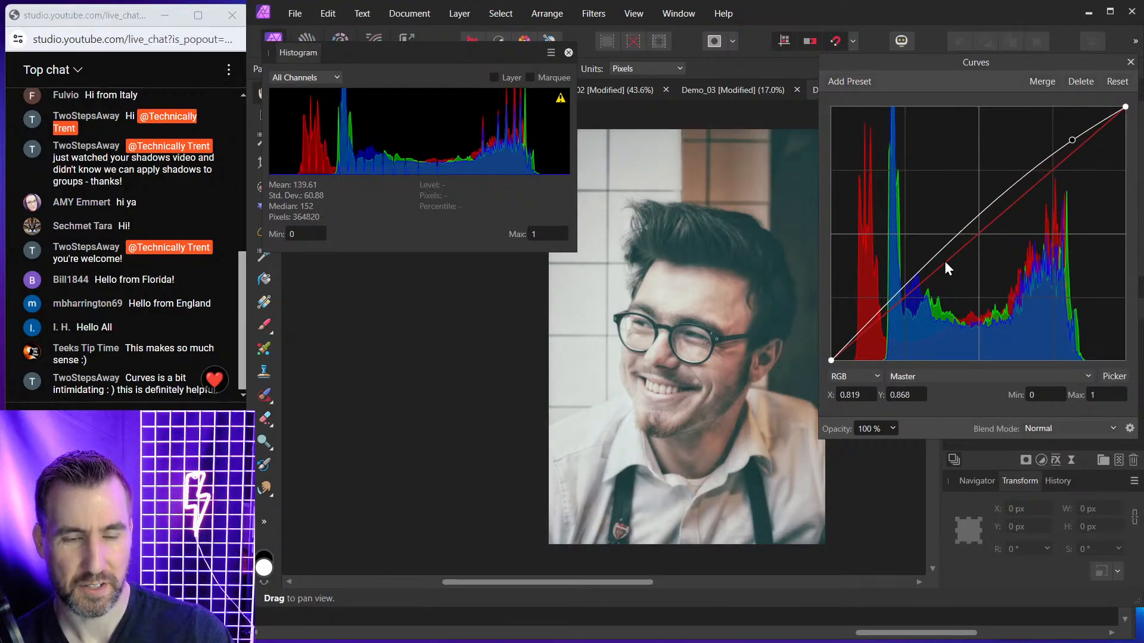
pyautogui.moveTo(871, 317); pyautogui.dragTo(888, 355)
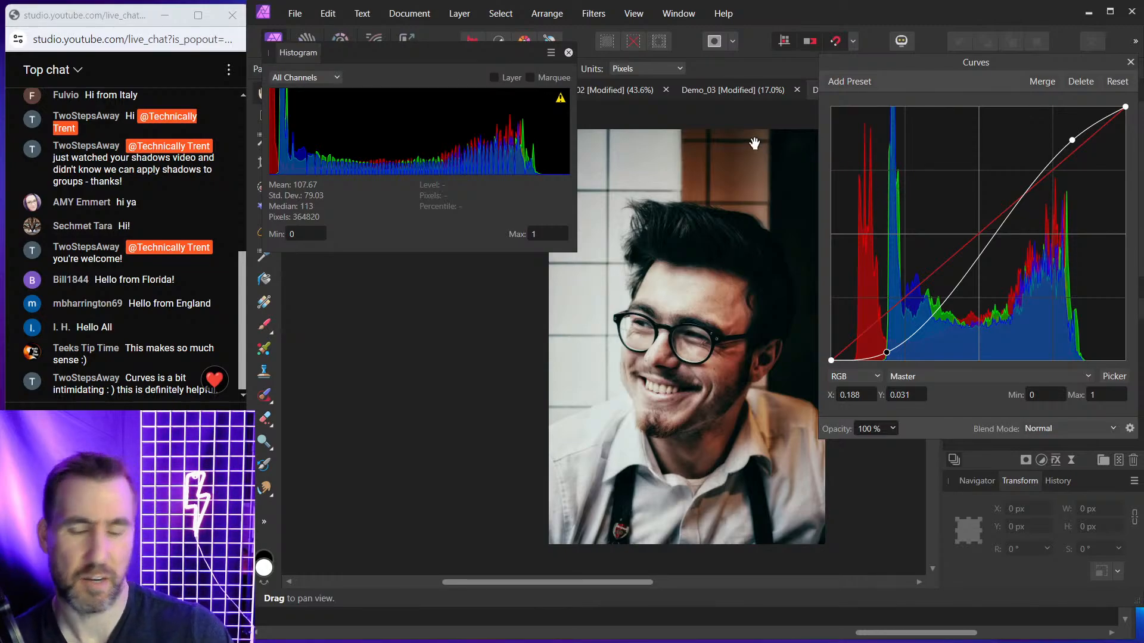
pyautogui.click(568, 52)
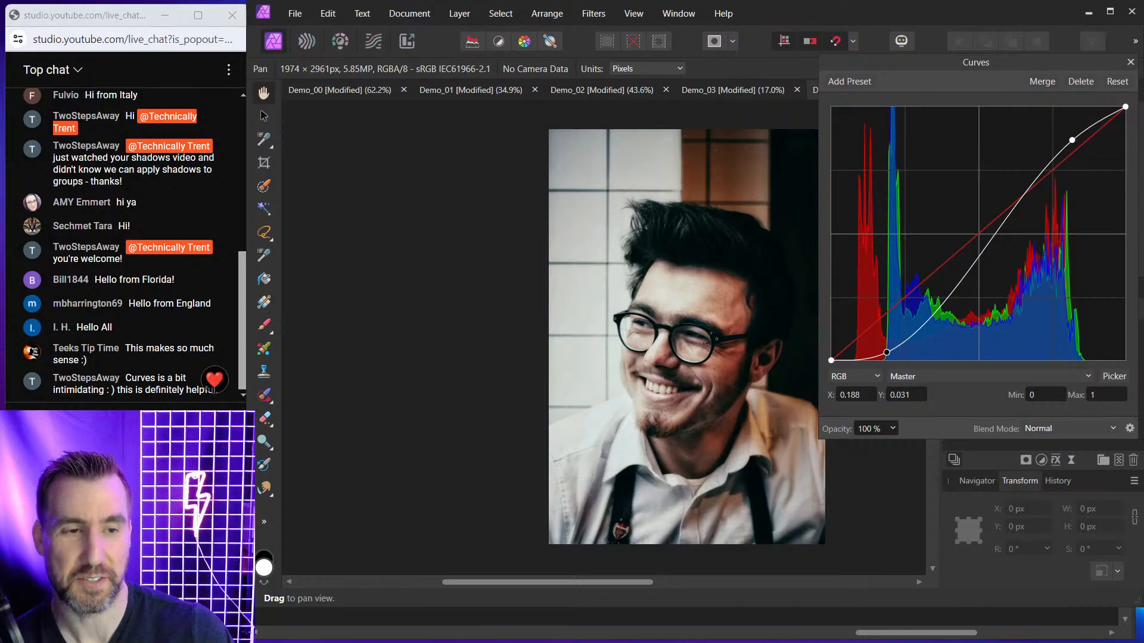
pyautogui.click(1116, 81)
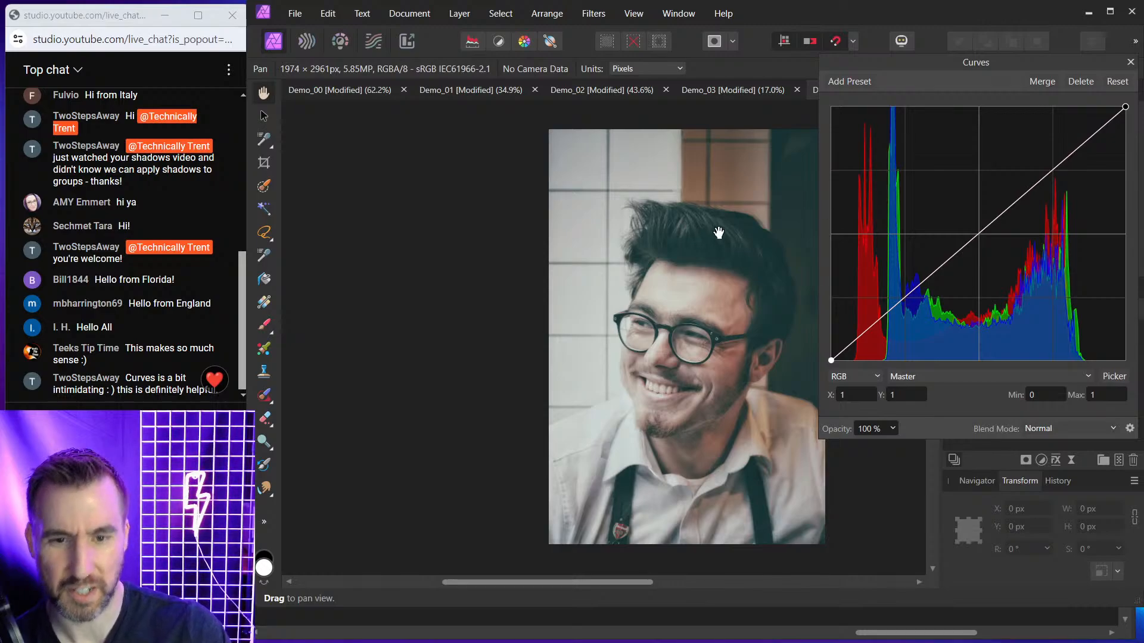
# Shape the portrait's Master curve into an S through about (0.825, 0.854) and (0.18, 0.064), and set its blend mode to Soft Light
pyautogui.click(1075, 145)
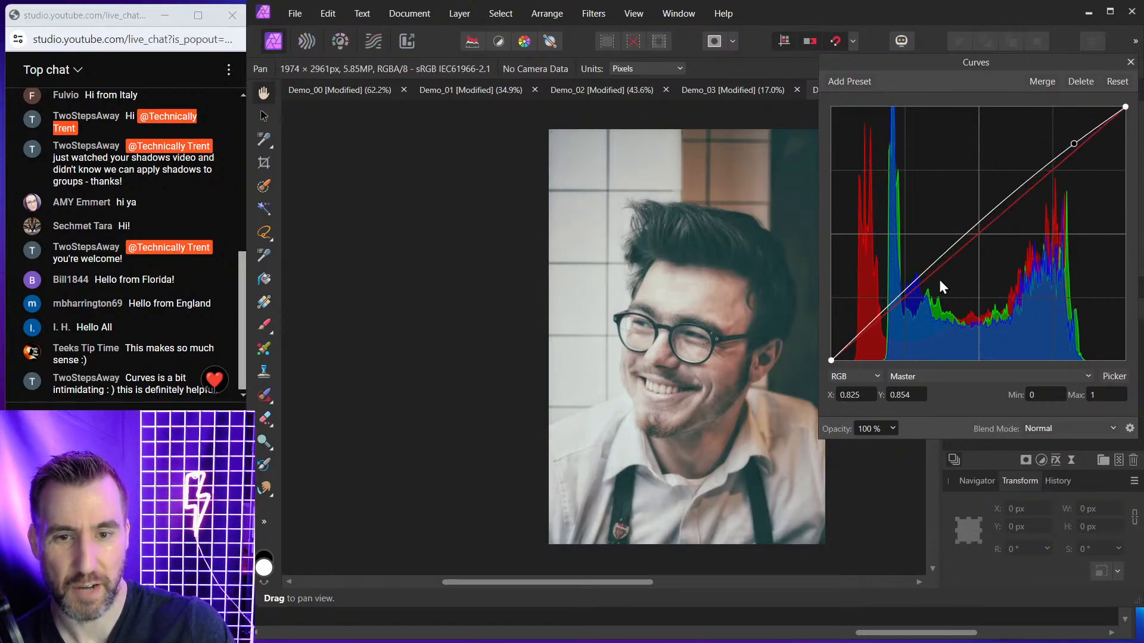
pyautogui.moveTo(880, 317); pyautogui.dragTo(885, 347)
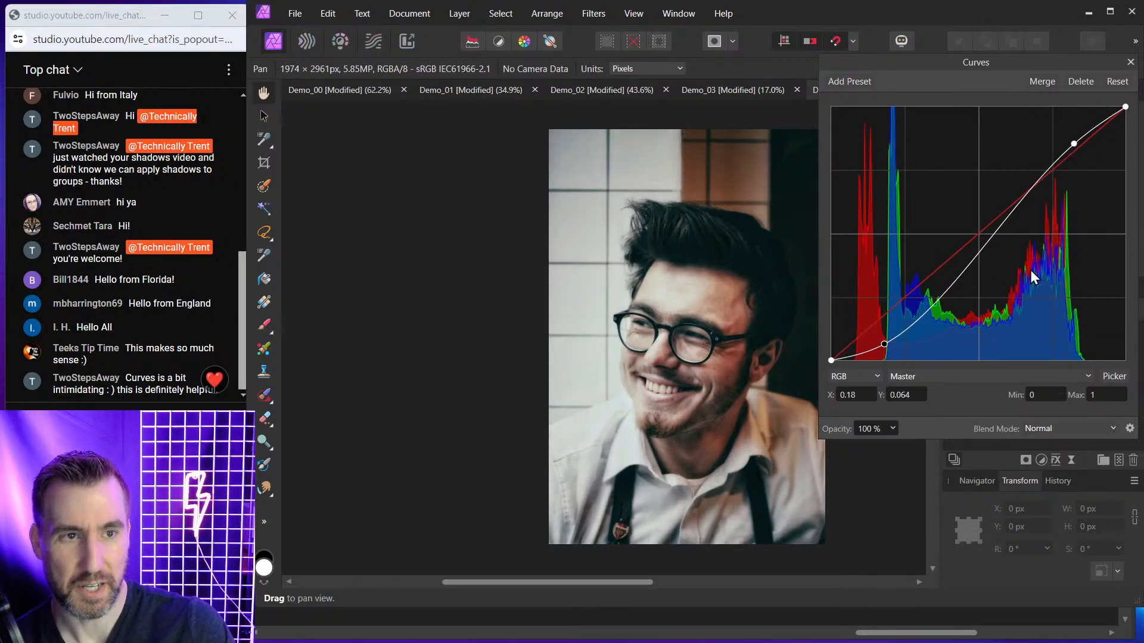
pyautogui.click(1060, 428)
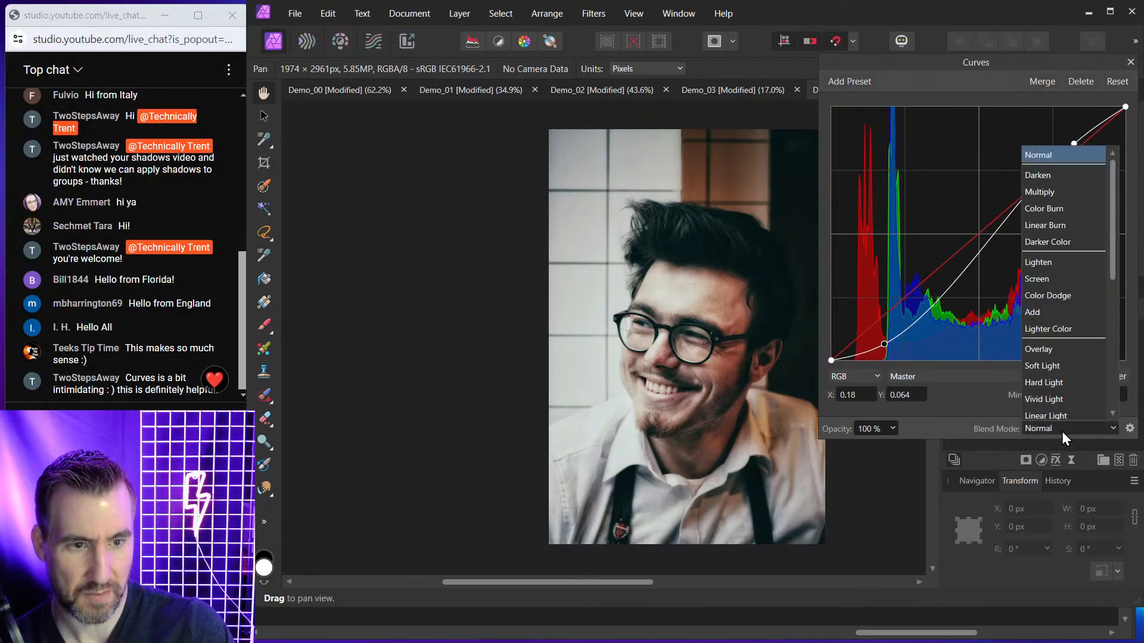
pyautogui.click(1044, 350)
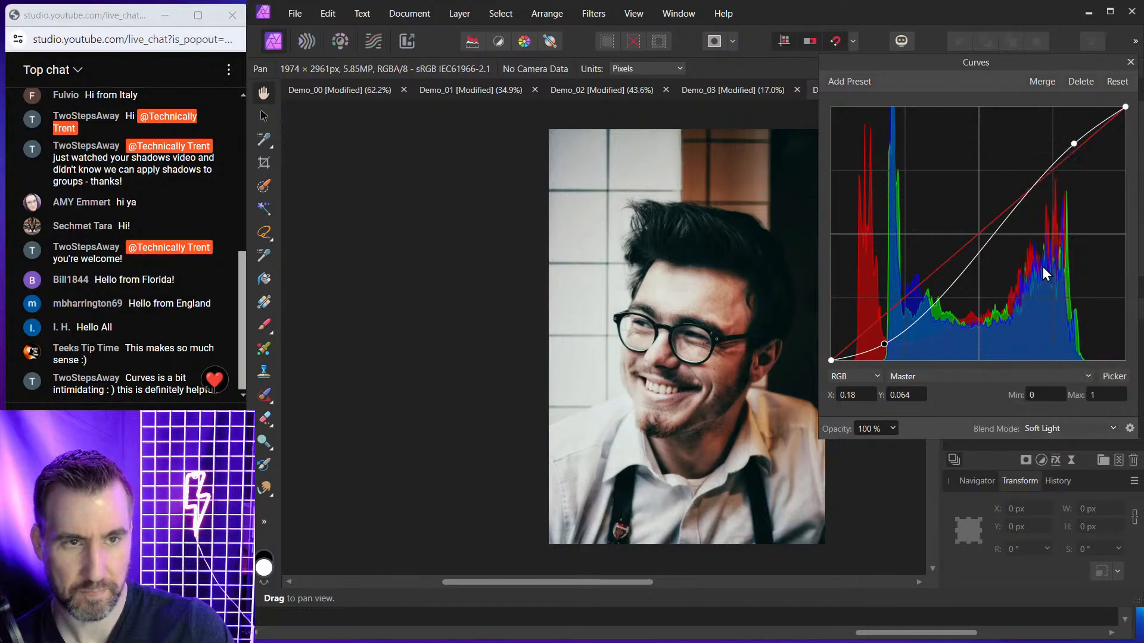
pyautogui.click(1130, 62)
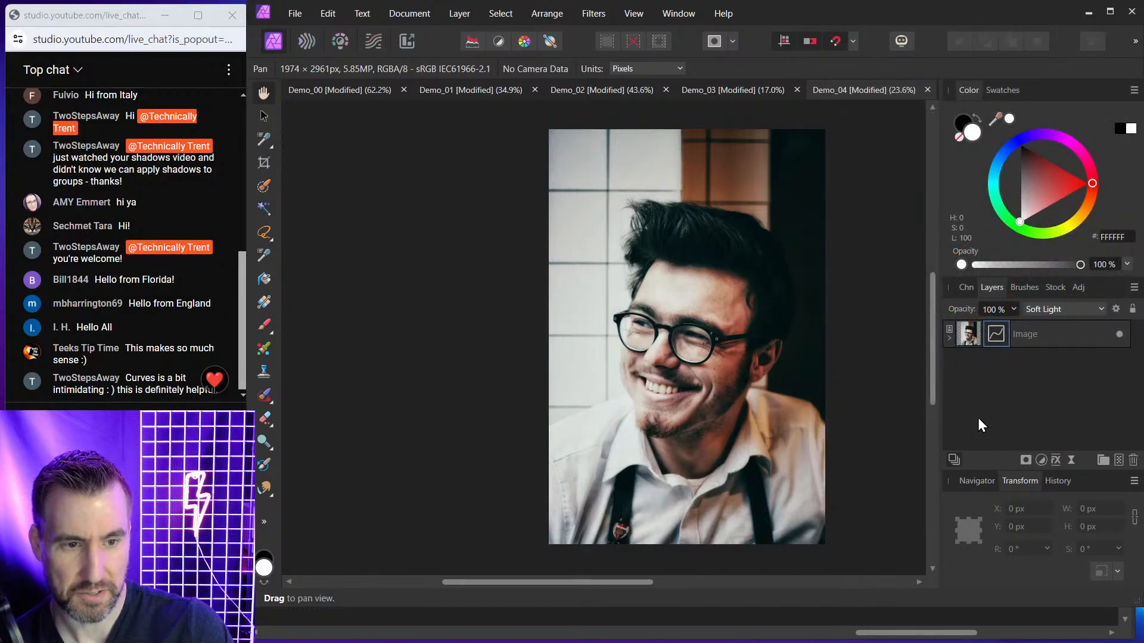
# Expand the portrait's Image layer and toggle the Curves Adjustment's visibility to compare the photo with and without the effect
pyautogui.click(948, 338)
pyautogui.click(1120, 361)
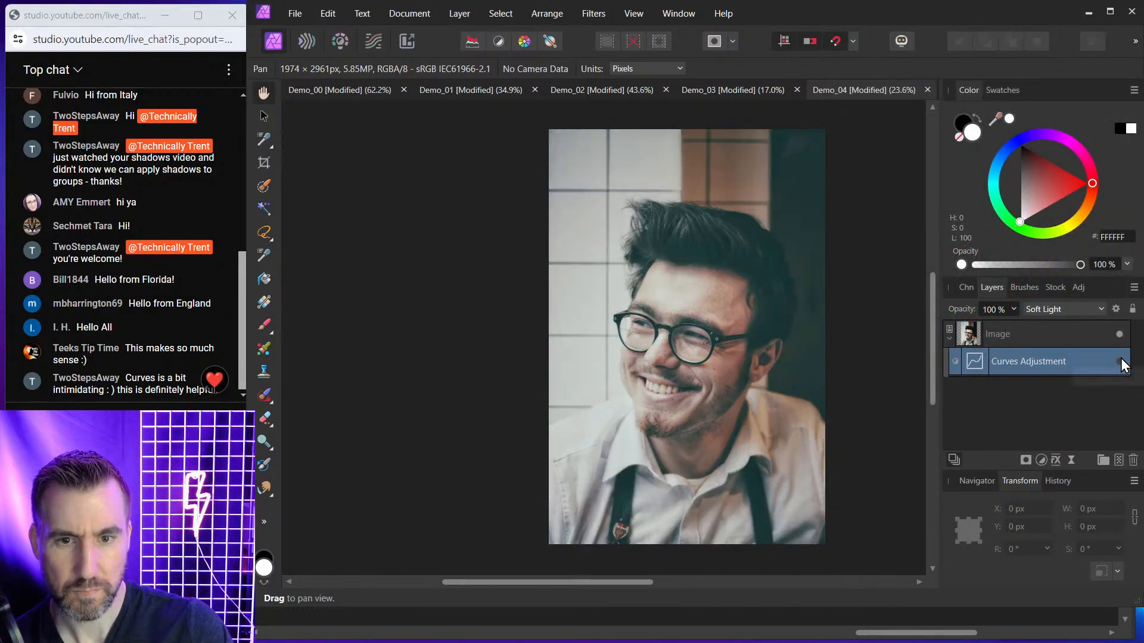
pyautogui.click(1121, 361)
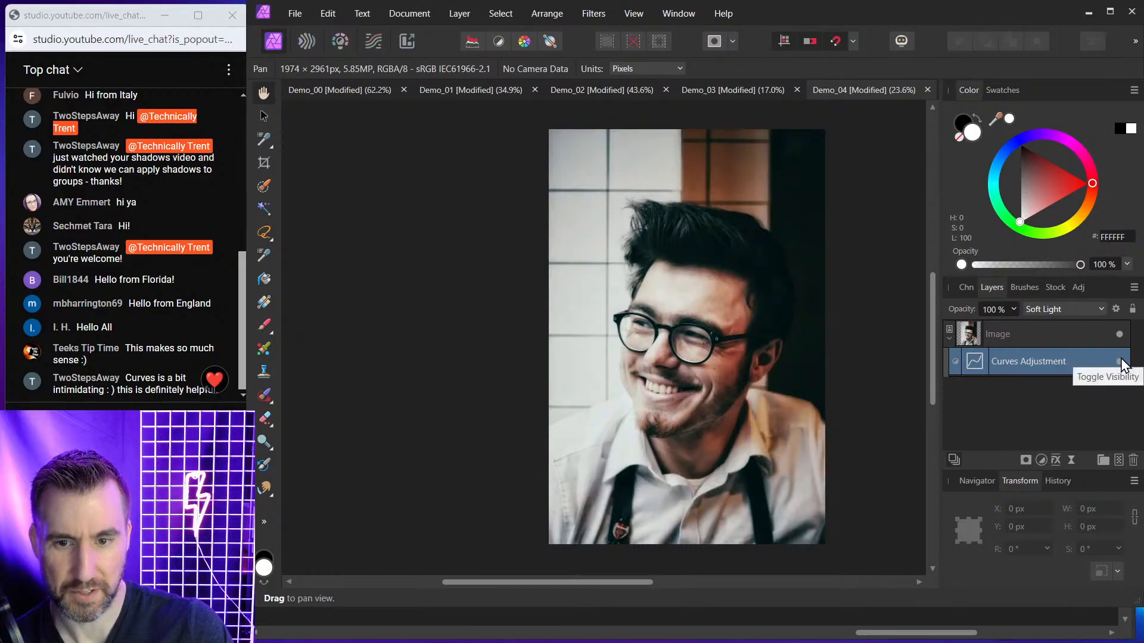
pyautogui.click(1120, 362)
pyautogui.click(1121, 362)
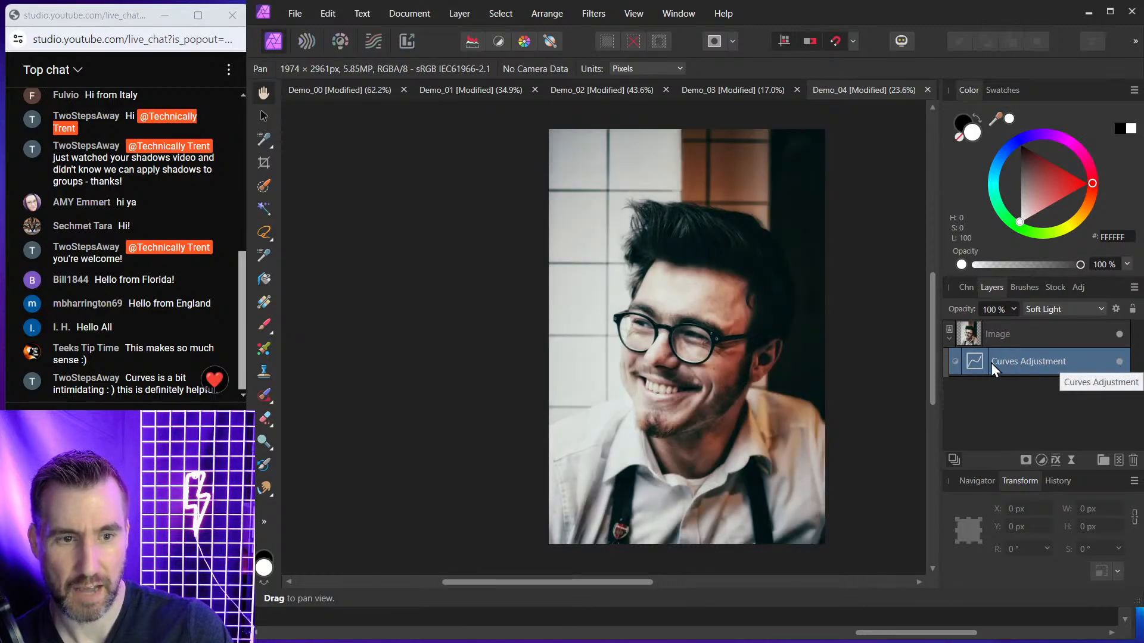
# Reopen the portrait's Curves adjustment, look through its blend modes, and reset the adjustment
pyautogui.doubleClick(975, 359)
pyautogui.click(1073, 143)
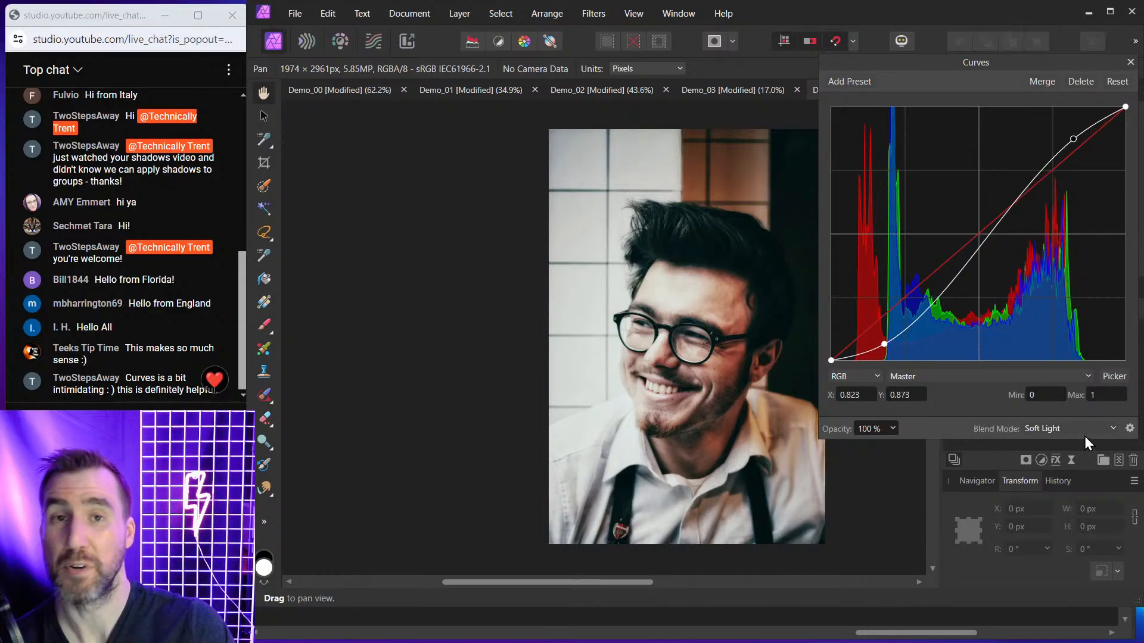
pyautogui.click(1042, 426)
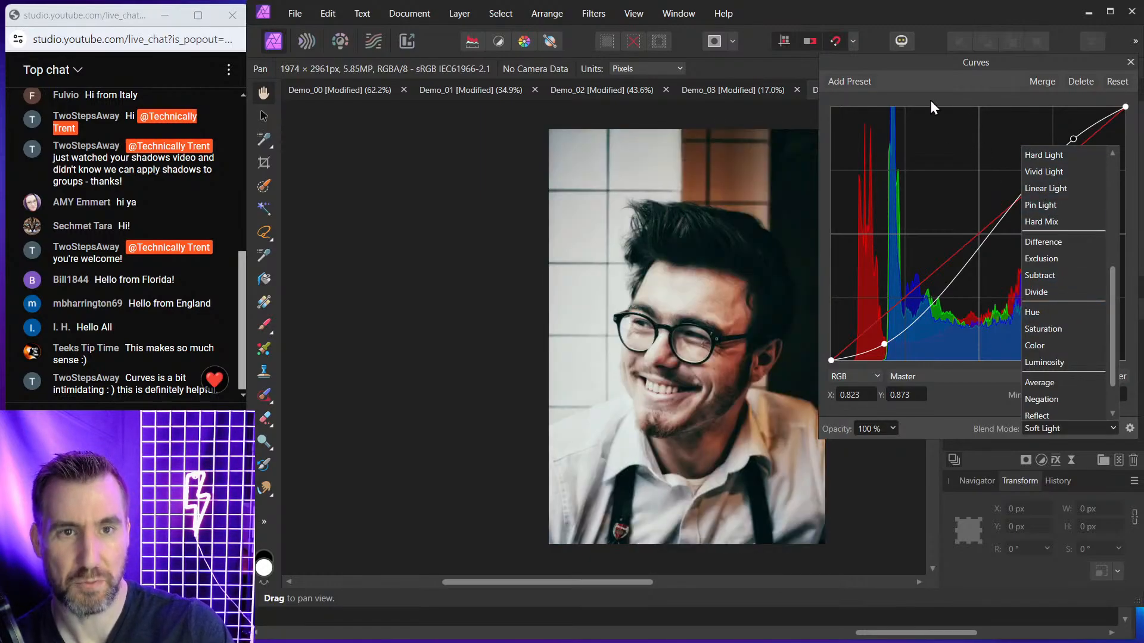
pyautogui.click(935, 66)
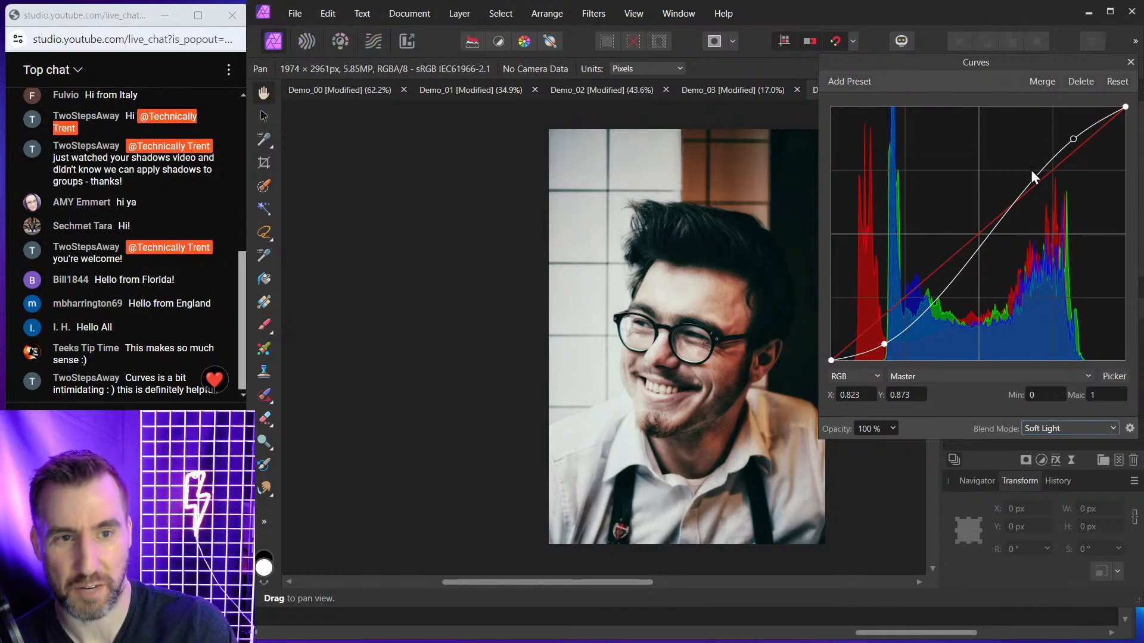
pyautogui.click(1117, 81)
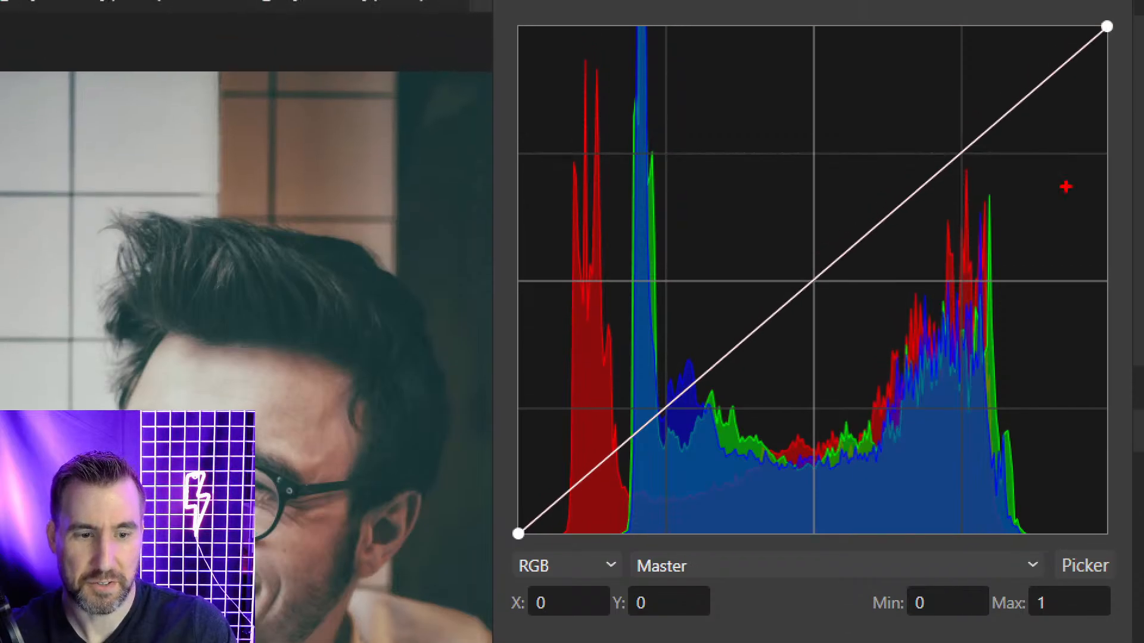
# Annotate the enlarged Curves graph by circling the input axis and tracing an arrow through the line to the output axis, and close the Curves dialog
pyautogui.moveTo(655, 504)
pyautogui.mouseDown()
pyautogui.moveTo(490, 539)
pyautogui.moveTo(566, 571)
pyautogui.moveTo(751, 569)
pyautogui.mouseUp()
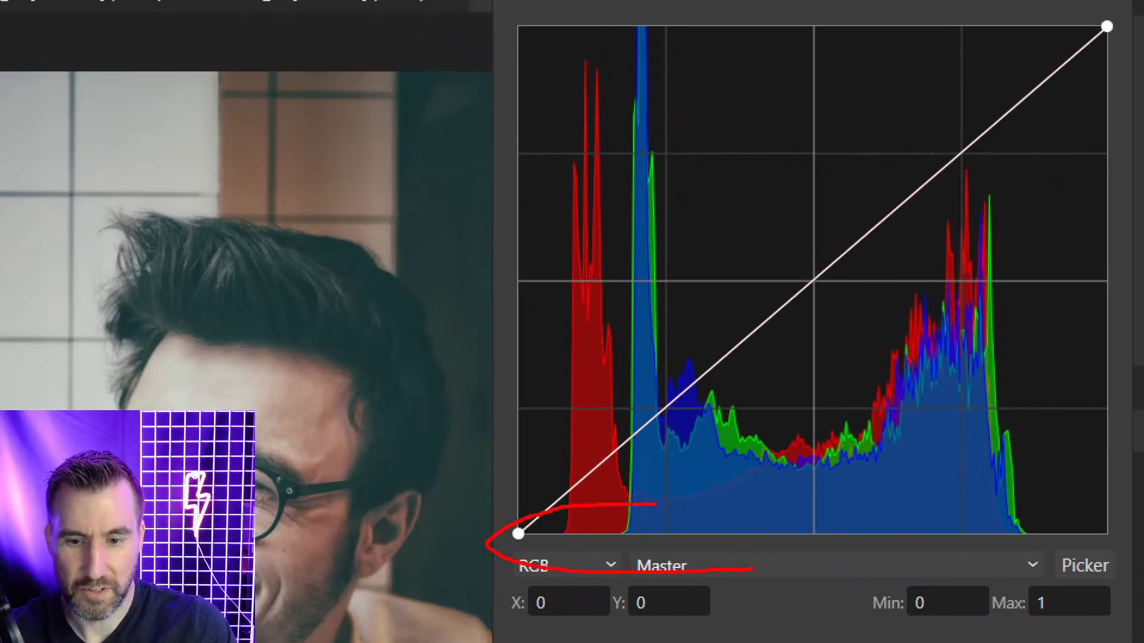
pyautogui.moveTo(1070, 567)
pyautogui.mouseDown()
pyautogui.moveTo(1084, 511)
pyautogui.moveTo(732, 494)
pyautogui.mouseUp()
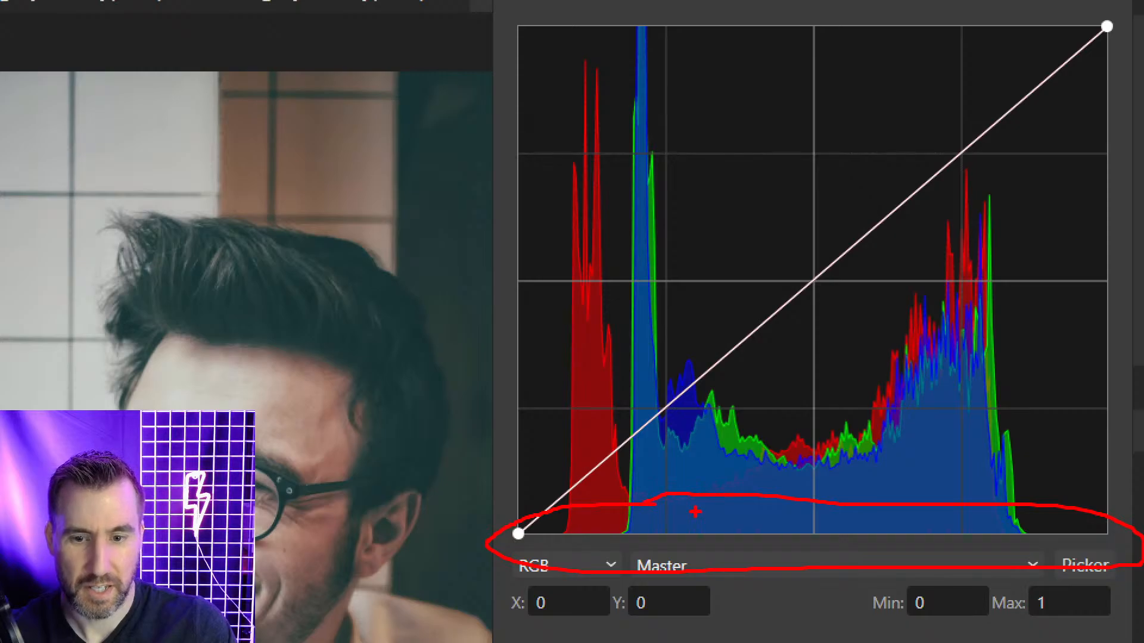
pyautogui.moveTo(840, 536)
pyautogui.mouseDown()
pyautogui.moveTo(837, 267)
pyautogui.moveTo(797, 253)
pyautogui.moveTo(532, 258)
pyautogui.mouseUp()
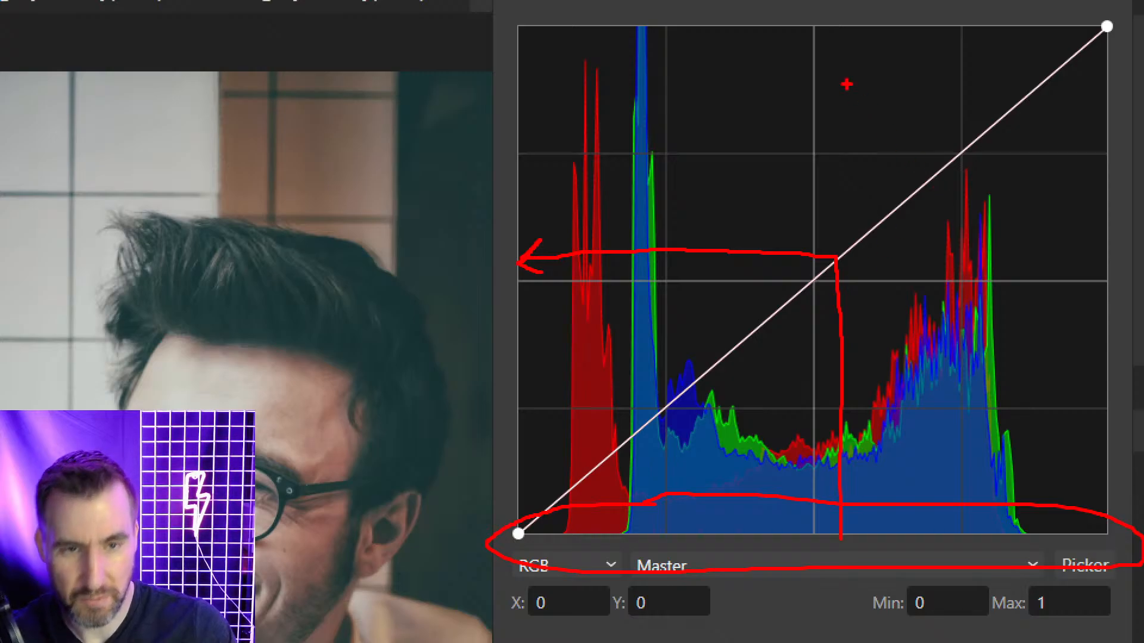
pyautogui.press('Escape')
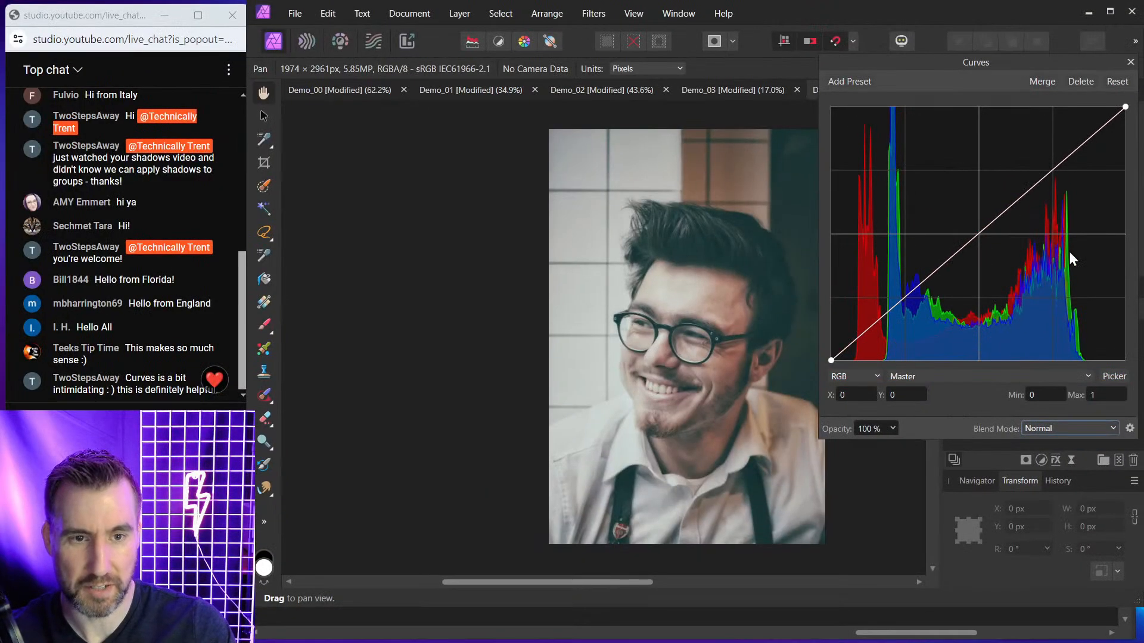
pyautogui.click(1131, 62)
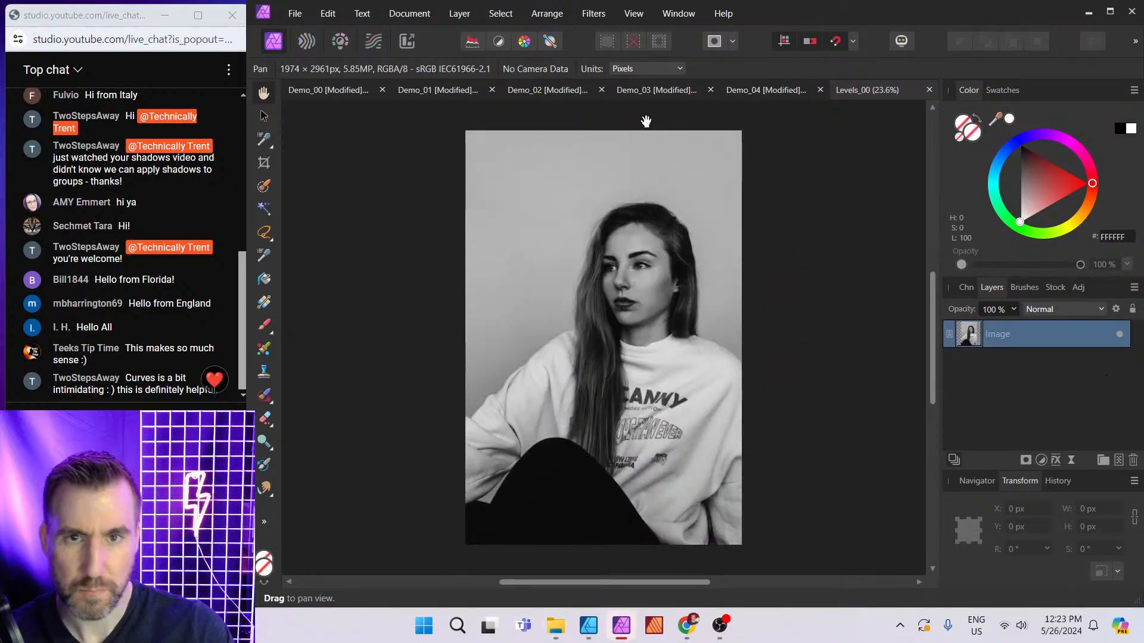
# Close the documents Demo_00 through Demo_04 without saving their changes, leaving Levels_00 open
pyautogui.click(363, 93)
pyautogui.click(381, 91)
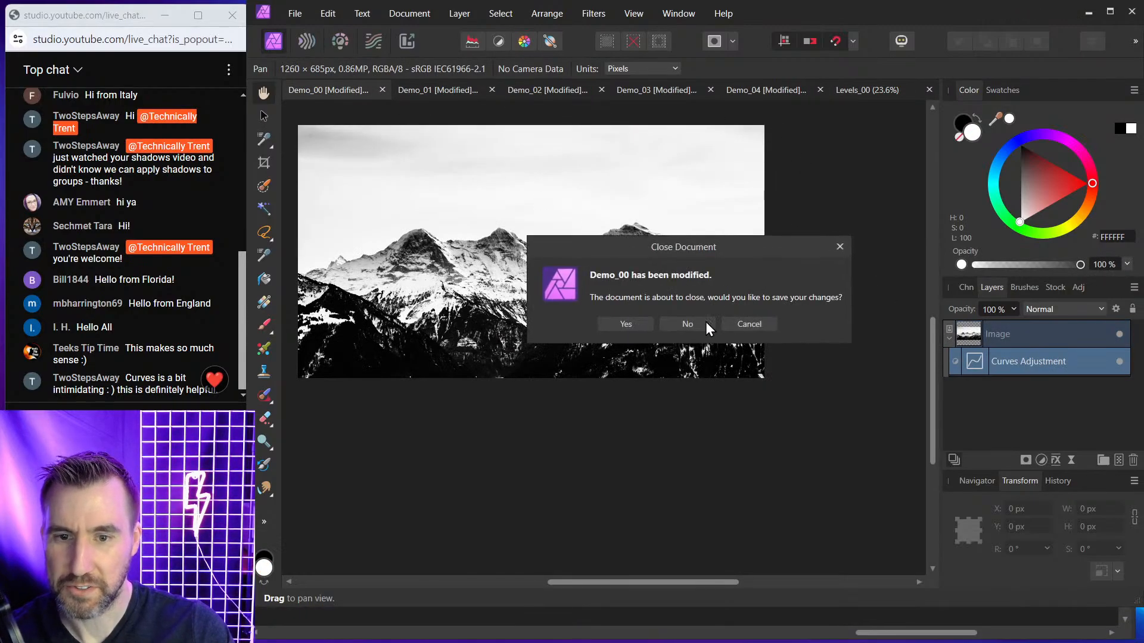
pyautogui.click(704, 323)
pyautogui.click(404, 90)
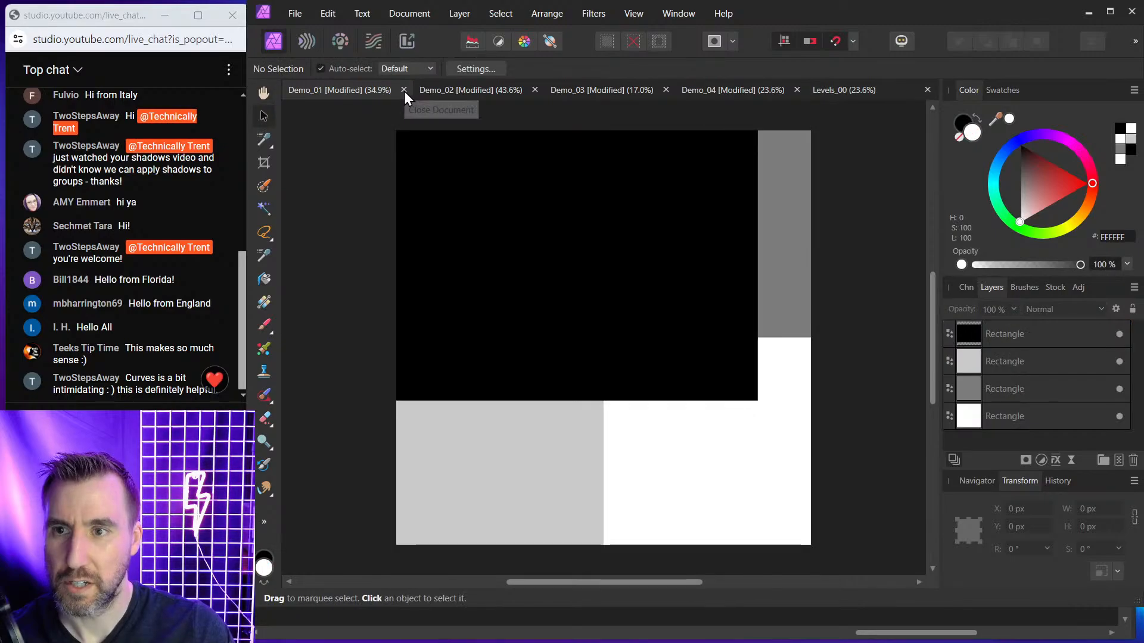
pyautogui.click(691, 323)
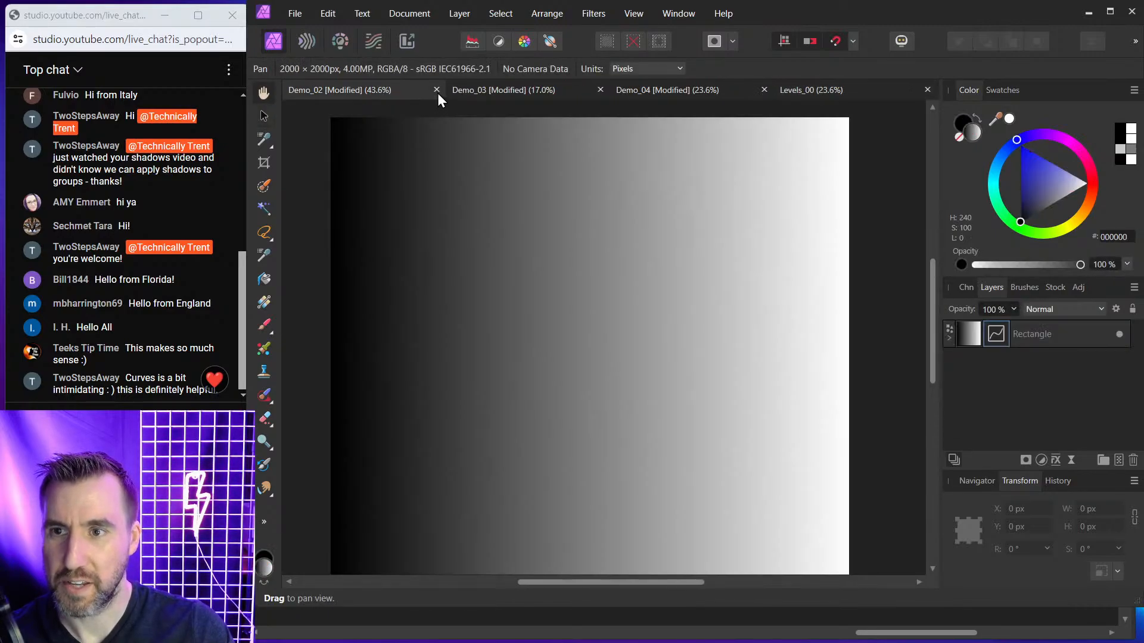
pyautogui.click(436, 90)
pyautogui.click(688, 322)
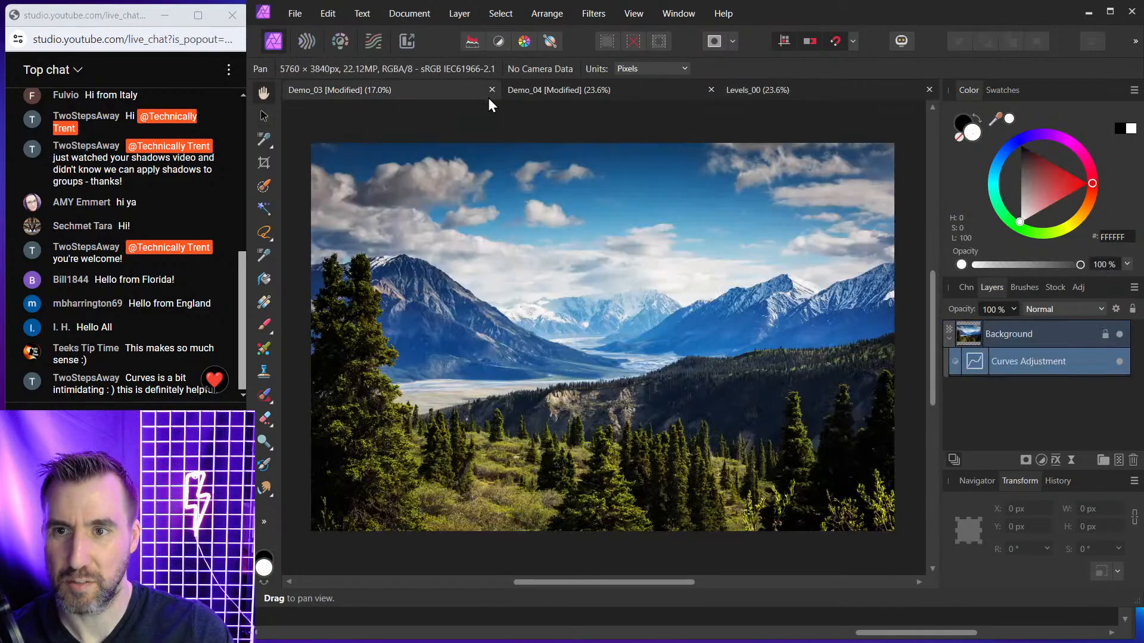
pyautogui.click(492, 90)
pyautogui.click(691, 322)
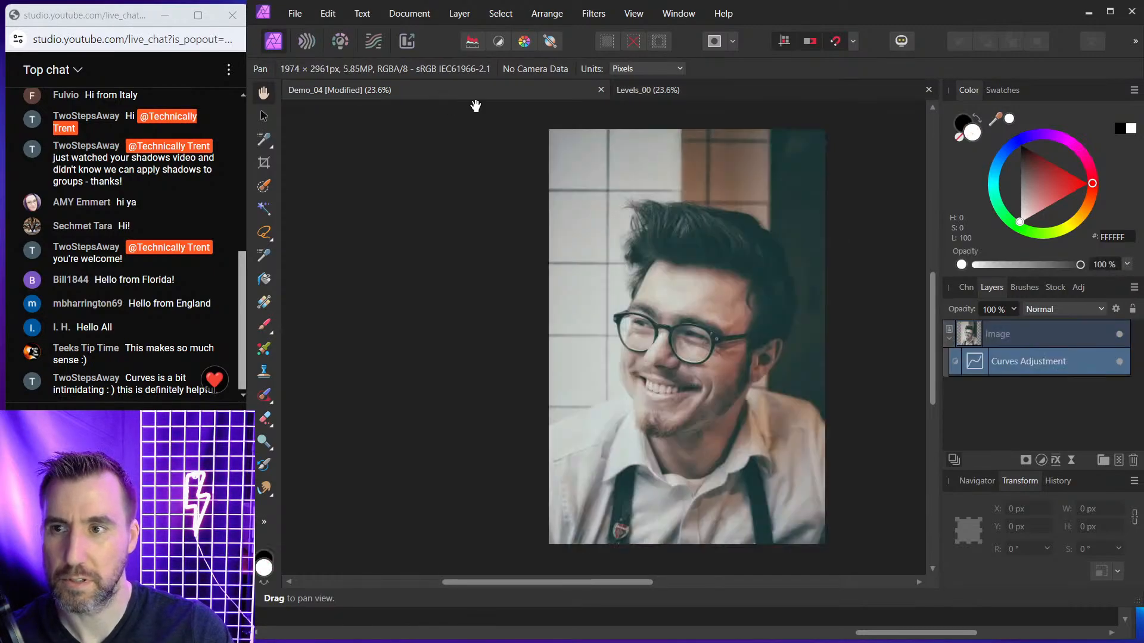
pyautogui.click(600, 90)
pyautogui.click(688, 324)
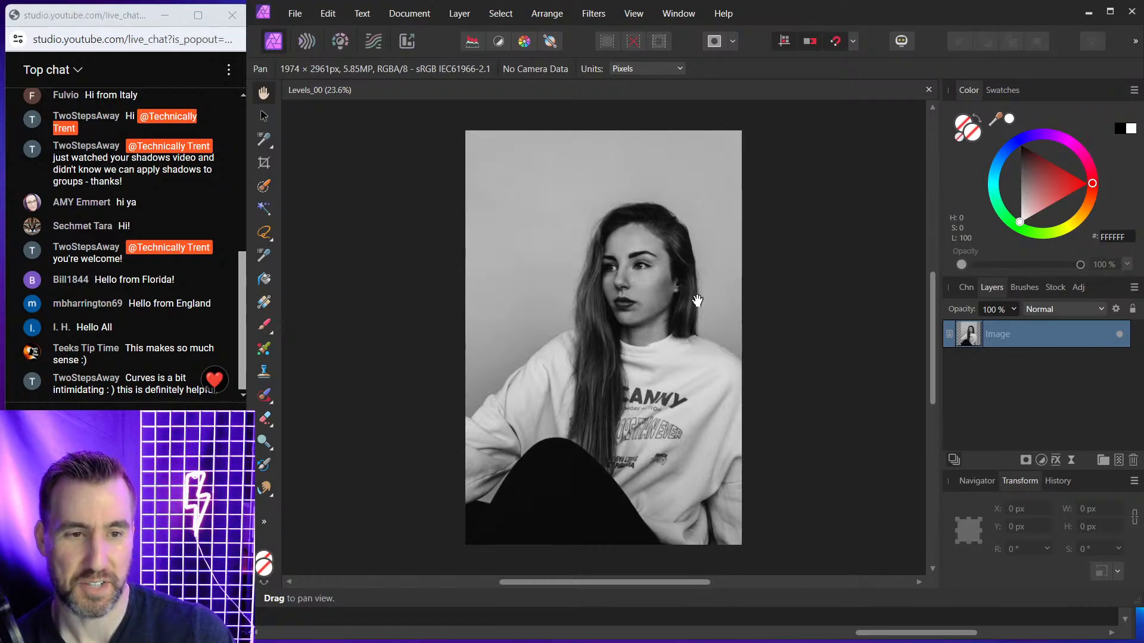
# Add a Levels adjustment to the Levels_00 portrait and move its dialog clear of the photo
pyautogui.click(1040, 460)
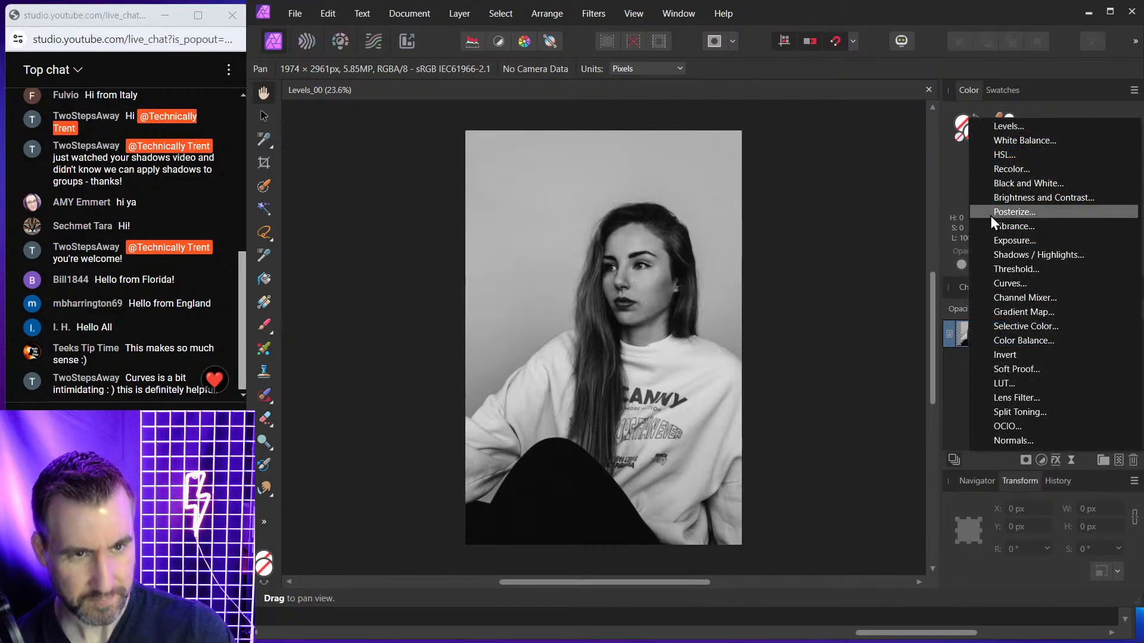
pyautogui.click(1006, 127)
pyautogui.moveTo(961, 93); pyautogui.dragTo(933, 100)
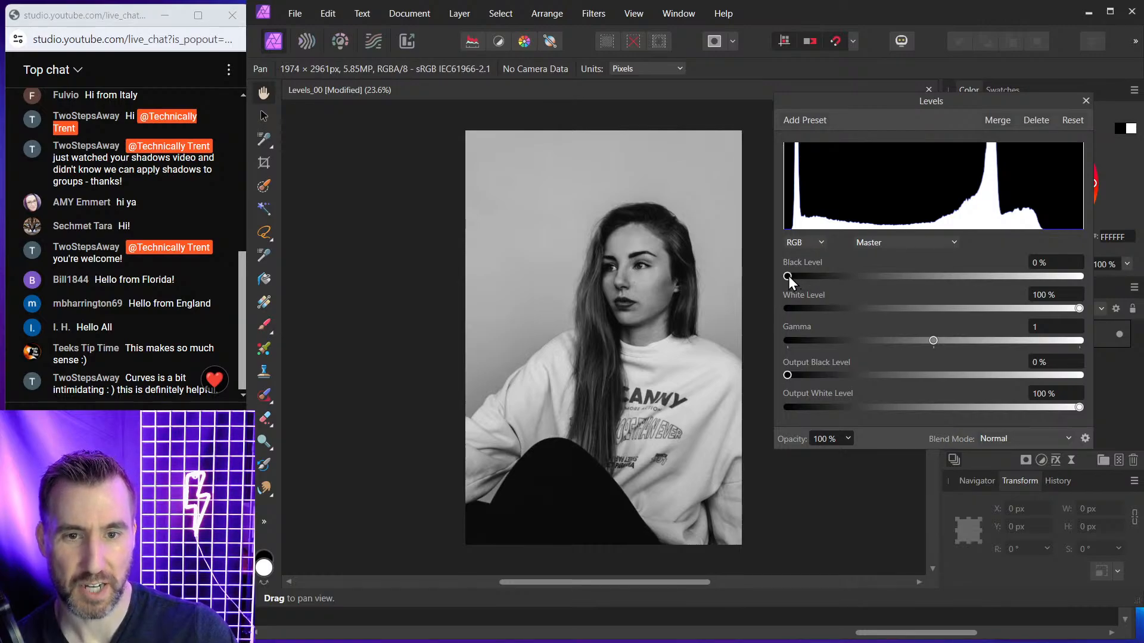
# Try out the Black Level and White Level of the portrait's Levels adjustment and return them to 0 % and 100 %
pyautogui.moveTo(788, 276)
pyautogui.mouseDown()
pyautogui.moveTo(970, 293)
pyautogui.moveTo(761, 286)
pyautogui.mouseUp()
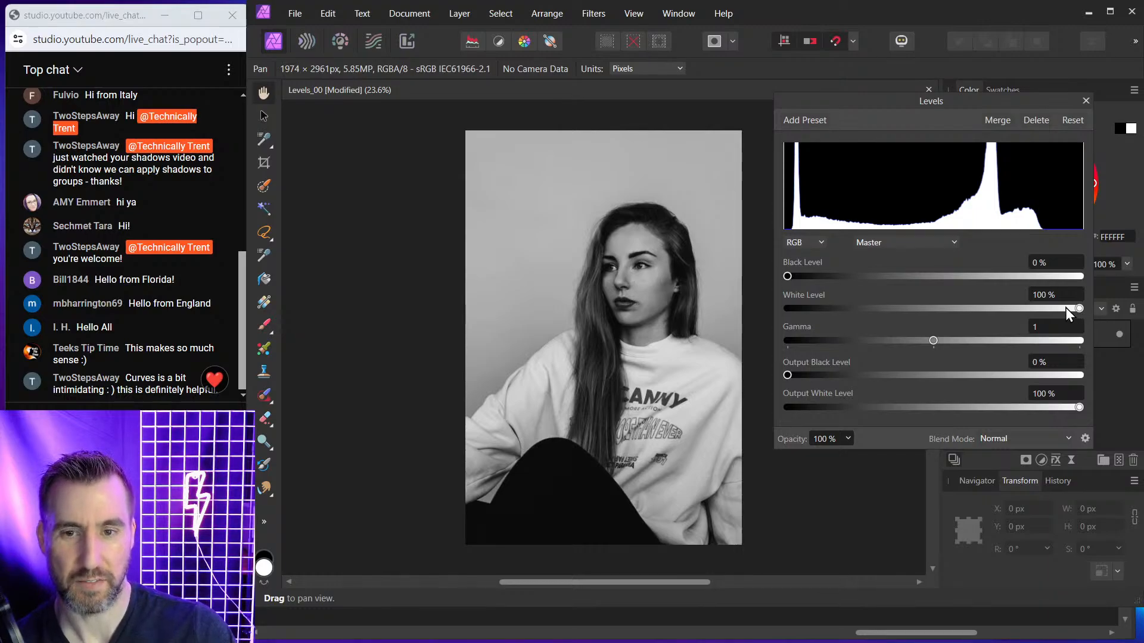
pyautogui.moveTo(1077, 308); pyautogui.dragTo(988, 307)
pyautogui.moveTo(954, 307)
pyautogui.mouseDown()
pyautogui.moveTo(835, 308)
pyautogui.moveTo(1121, 340)
pyautogui.mouseUp()
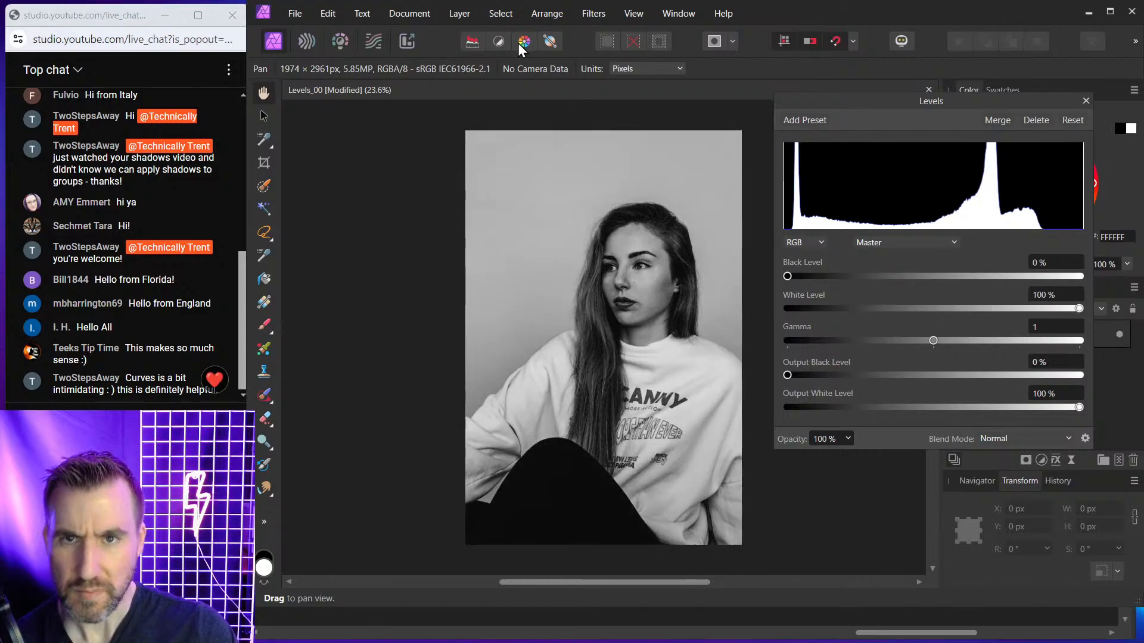
# Show the Histogram for the Levels_00 portrait and place it on the opposite side of the face from the Levels dialog
pyautogui.click(679, 16)
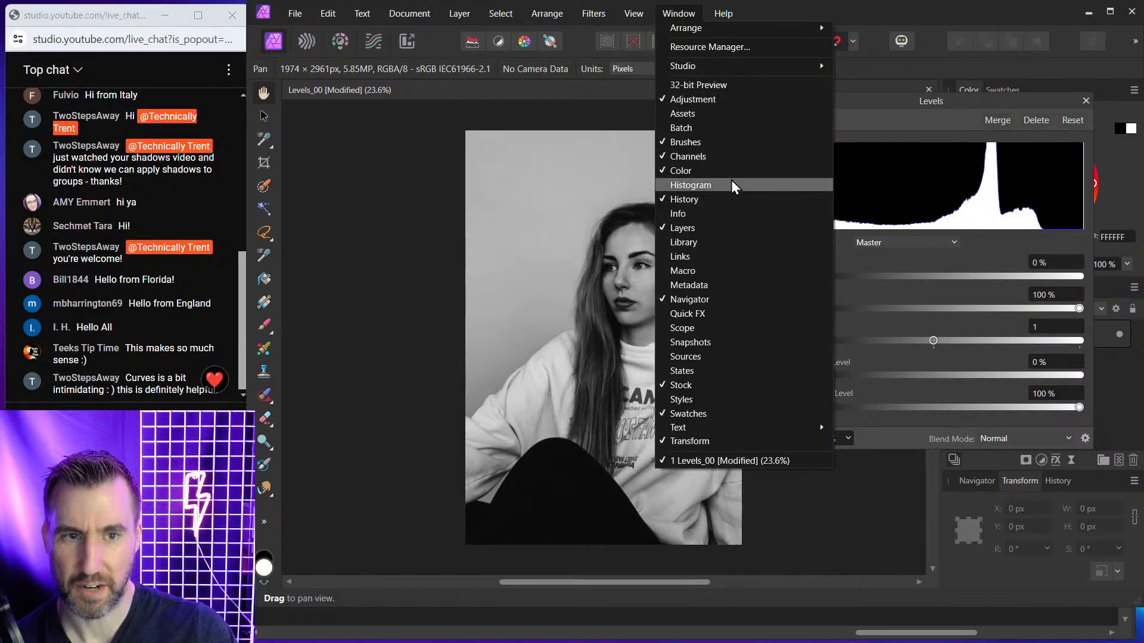
pyautogui.press('Escape')
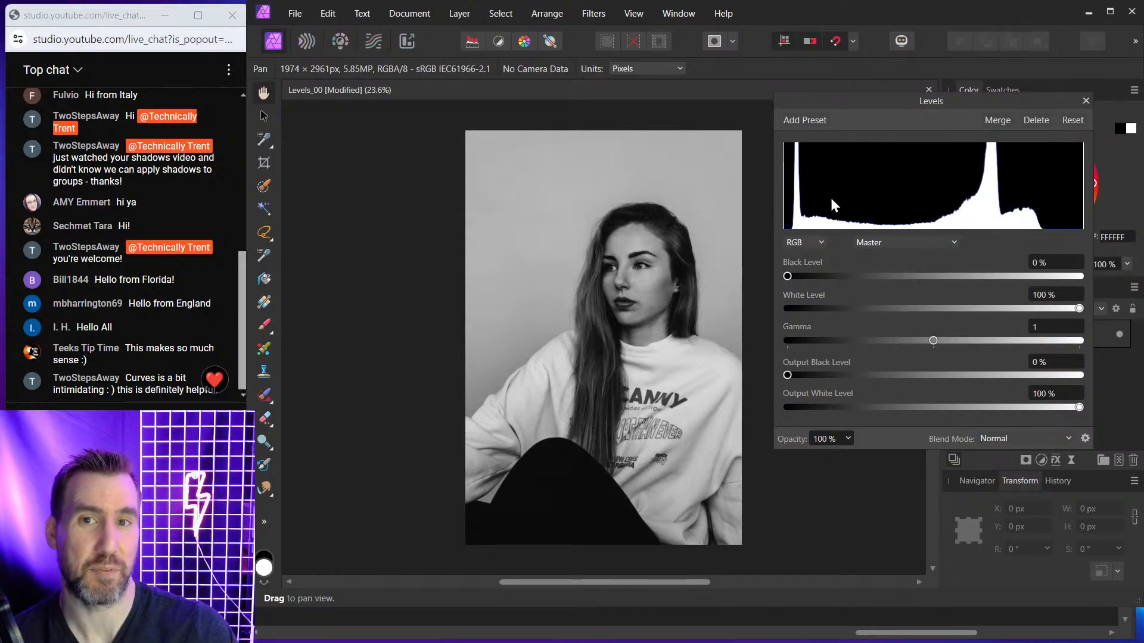
pyautogui.click(676, 15)
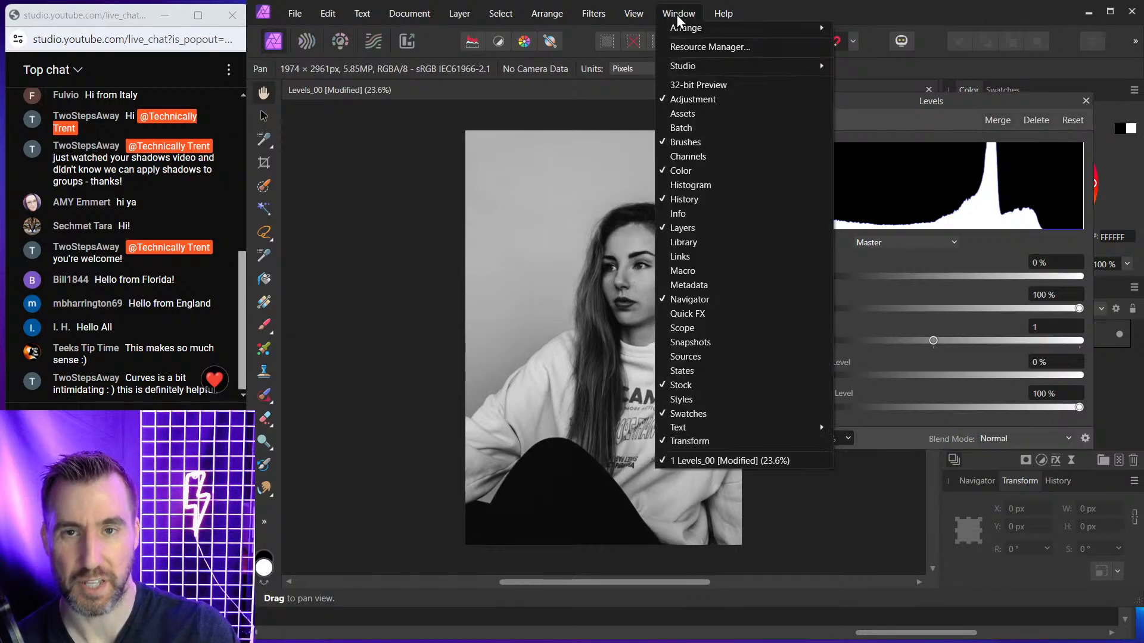
pyautogui.click(714, 184)
pyautogui.moveTo(526, 86)
pyautogui.mouseDown()
pyautogui.moveTo(502, 67)
pyautogui.moveTo(510, 100)
pyautogui.mouseUp()
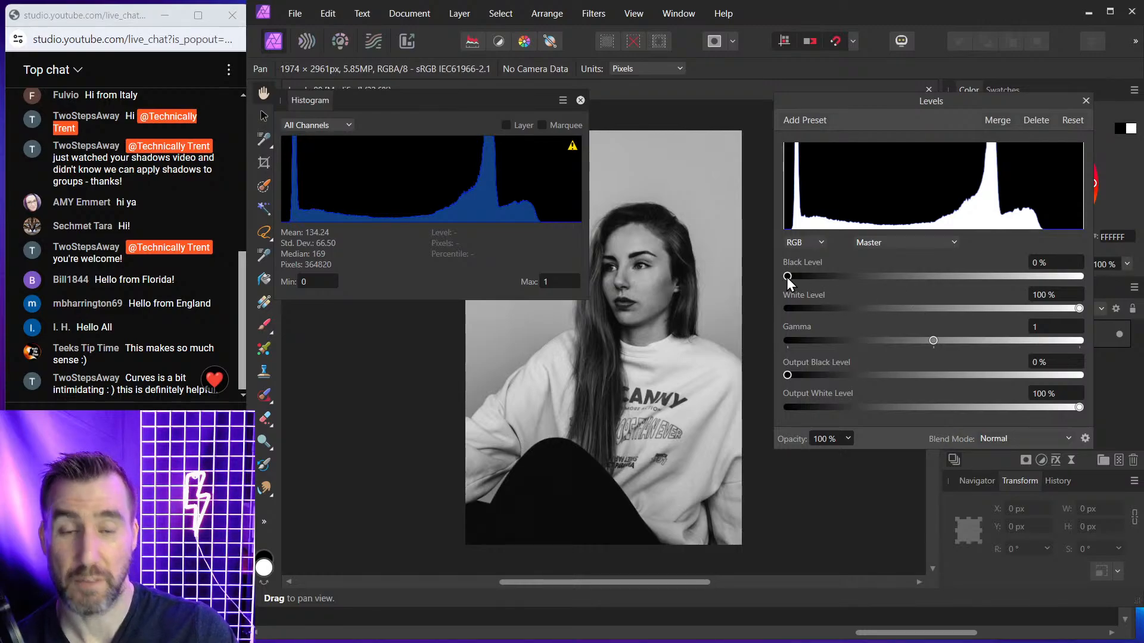
# Try a Black Level of 33 % and a White Level of 87 %, reset the Levels adjustment, and close its dialog and the Histogram
pyautogui.moveTo(786, 277); pyautogui.dragTo(884, 288)
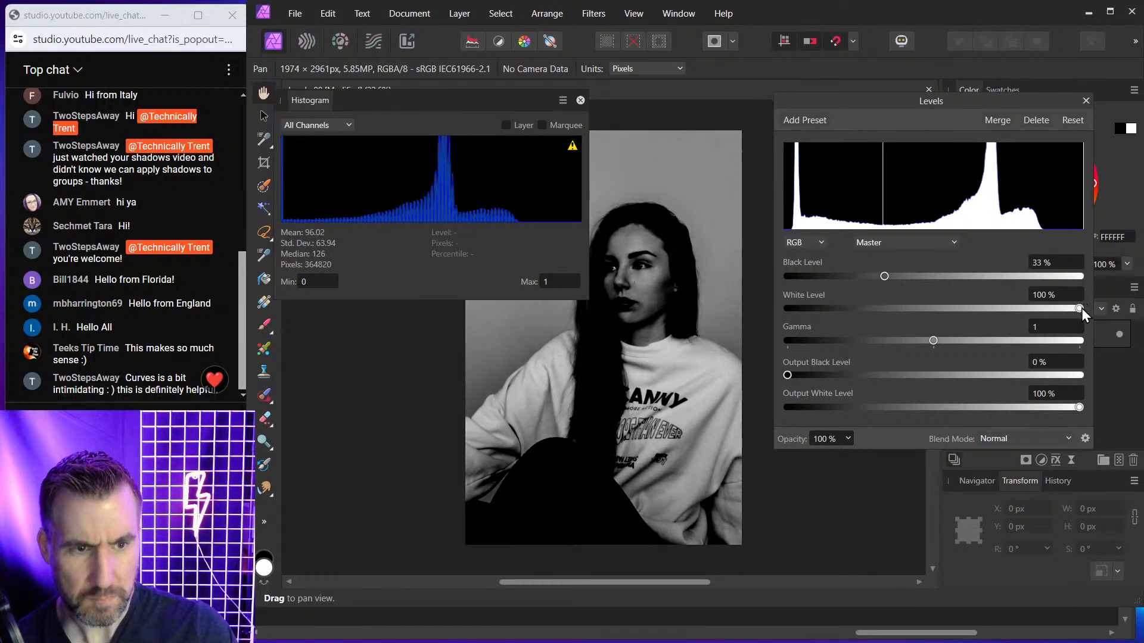
pyautogui.moveTo(1081, 309); pyautogui.dragTo(1041, 307)
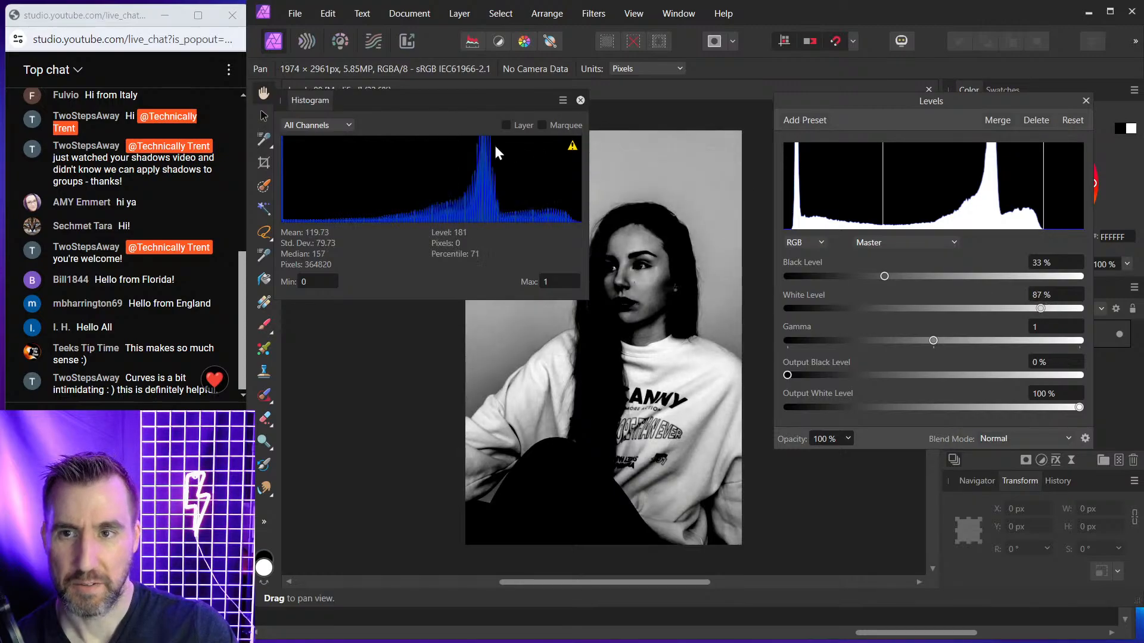
pyautogui.click(1074, 119)
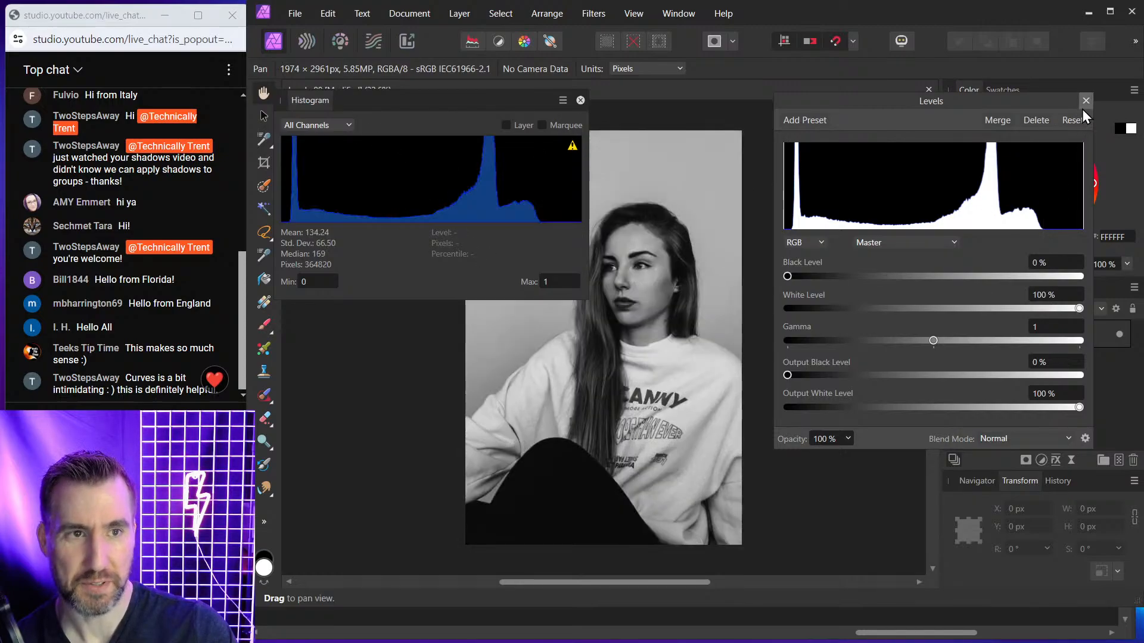
pyautogui.click(1086, 101)
pyautogui.click(580, 101)
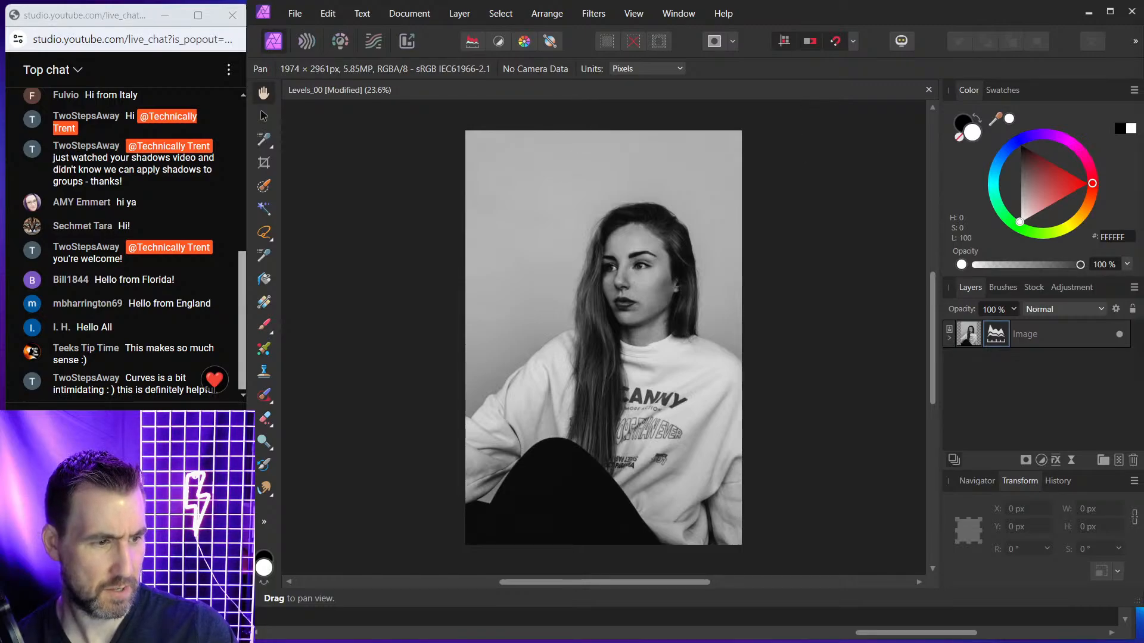
# Open the Levels_01 document and make its Levels layer visible above the Gradient layer
pyautogui.moveTo(1143, 314); pyautogui.dragTo(1120, 314)
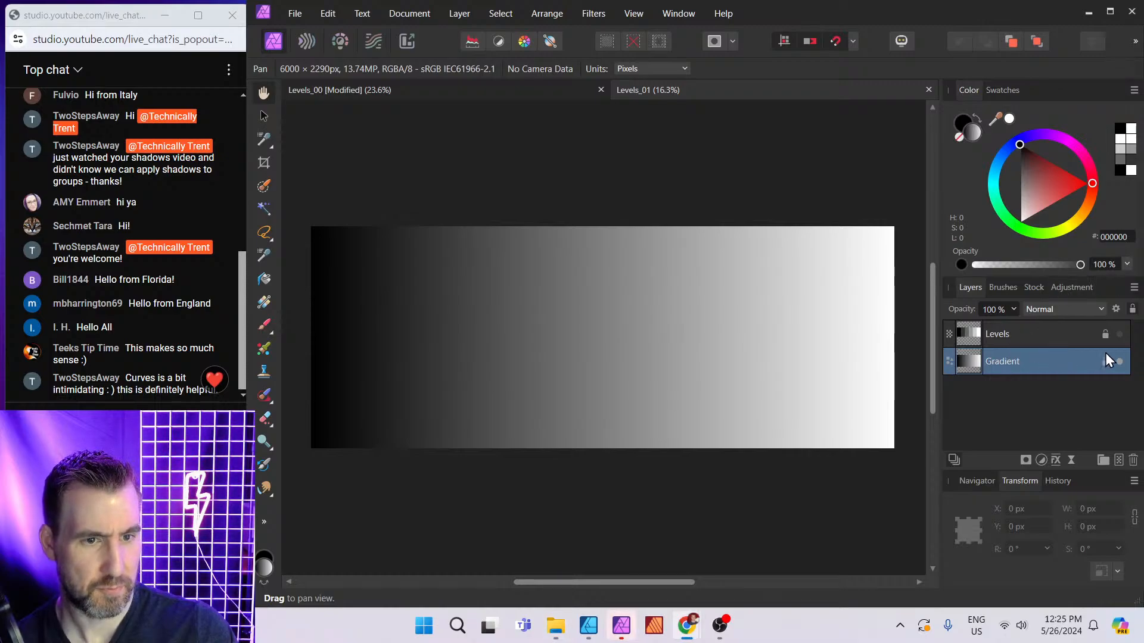
pyautogui.click(1119, 334)
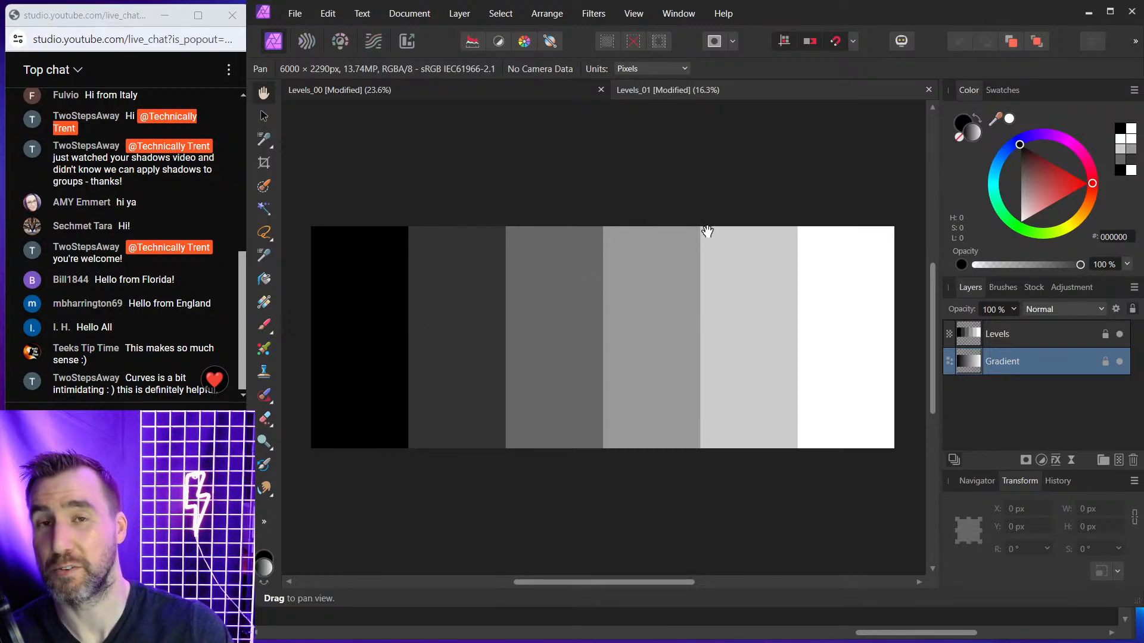
# Add a Levels adjustment to the Levels layer in Levels_01 and move its dialog off most of the grey bars
pyautogui.click(1058, 338)
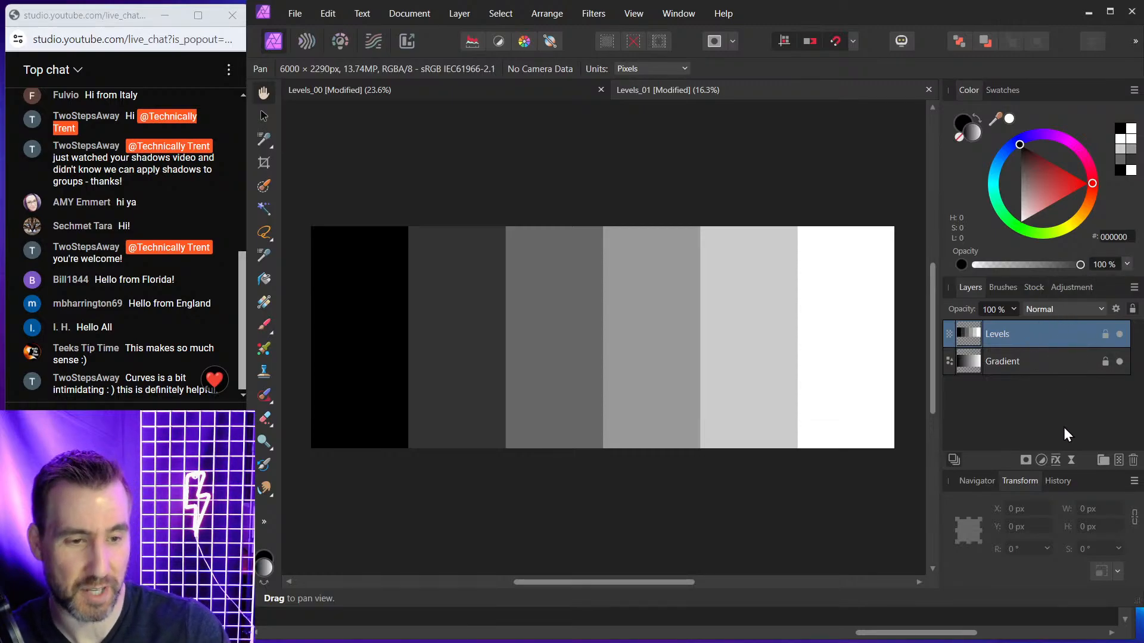
pyautogui.click(1041, 461)
pyautogui.click(1028, 130)
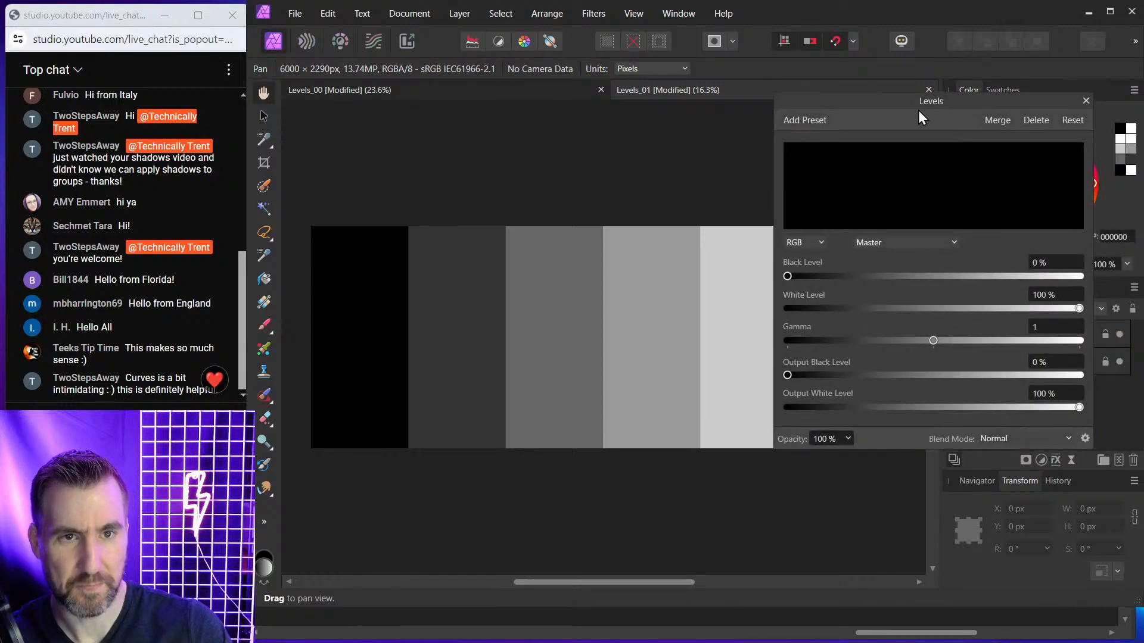
pyautogui.moveTo(927, 94); pyautogui.dragTo(955, 47)
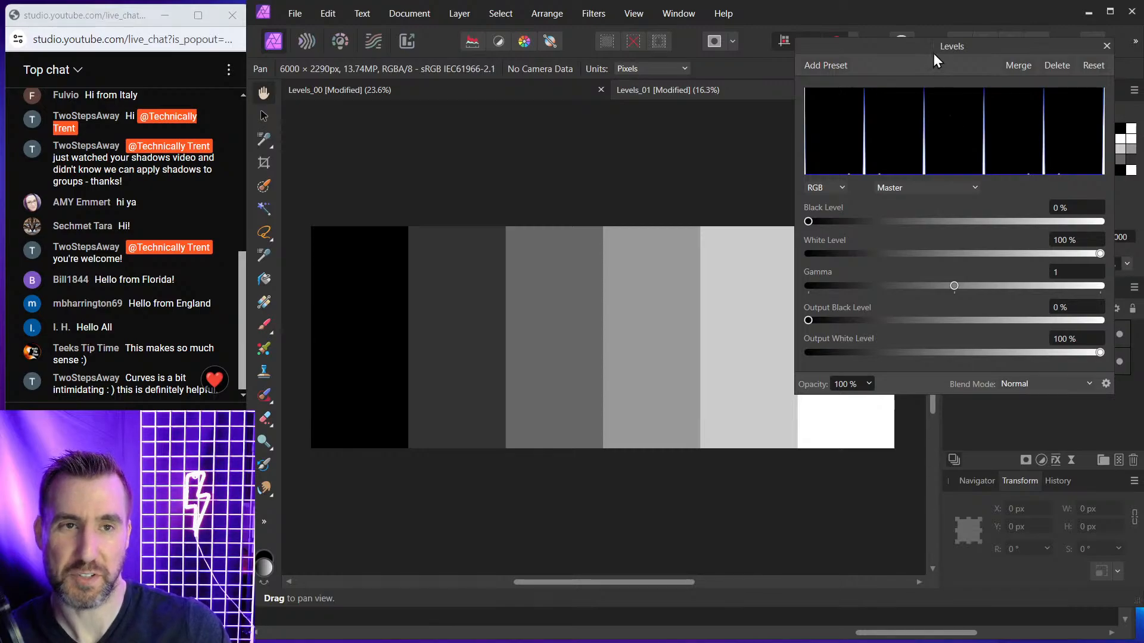
# Try a Black Level of 100 % on the grey bars and return it to 0 %
pyautogui.moveTo(933, 53); pyautogui.dragTo(956, 40)
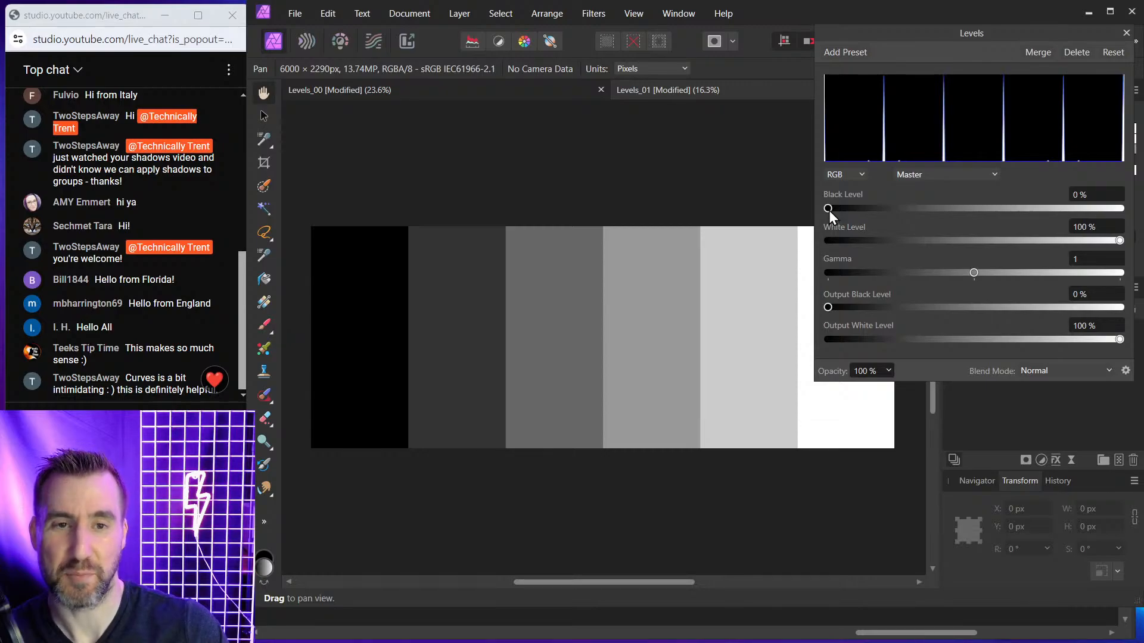
pyautogui.moveTo(828, 209); pyautogui.dragTo(1142, 220)
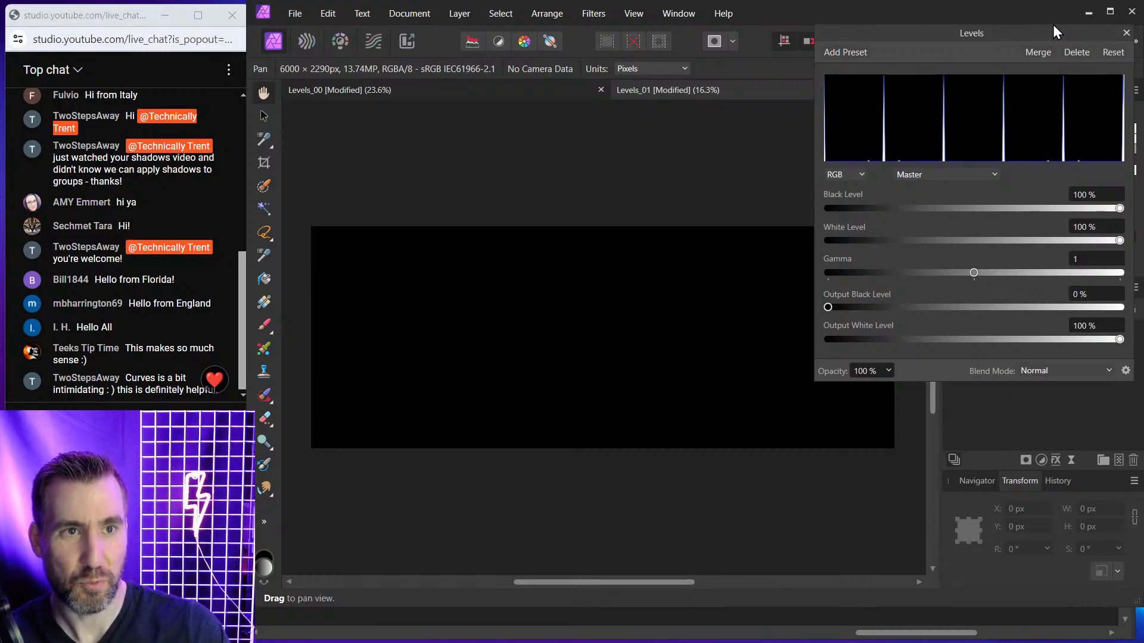
pyautogui.moveTo(1052, 27); pyautogui.dragTo(1005, 19)
pyautogui.moveTo(1073, 201); pyautogui.dragTo(762, 205)
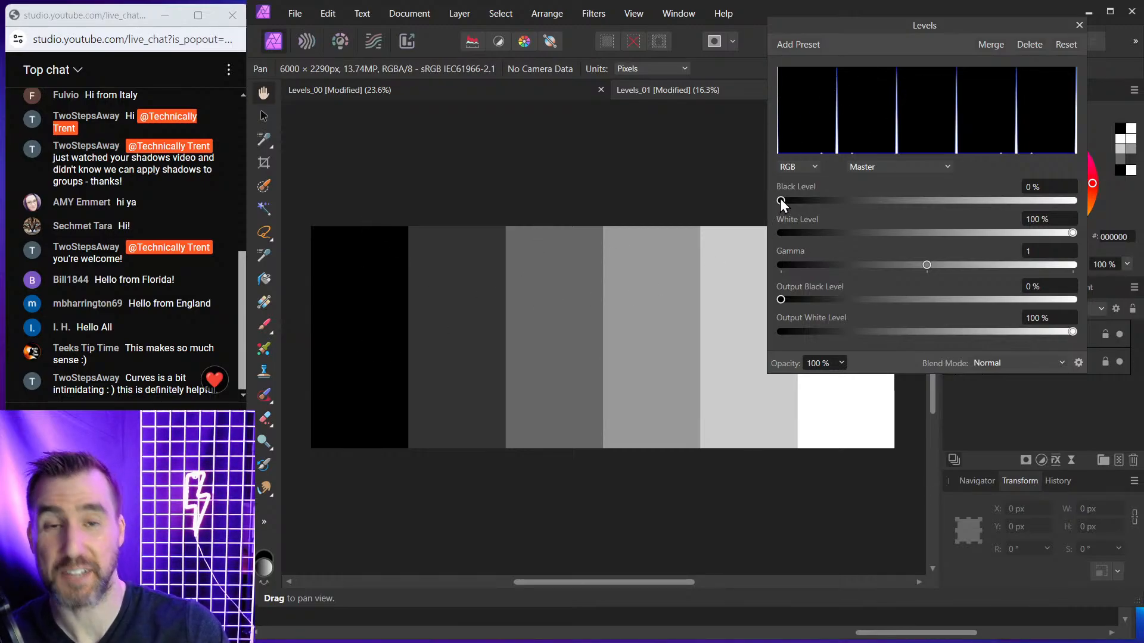
# Try Black Levels of 2 %, 35 %, 42 % and 30 % on the grey bars, and return the setting to 0 %
pyautogui.moveTo(780, 200); pyautogui.dragTo(788, 200)
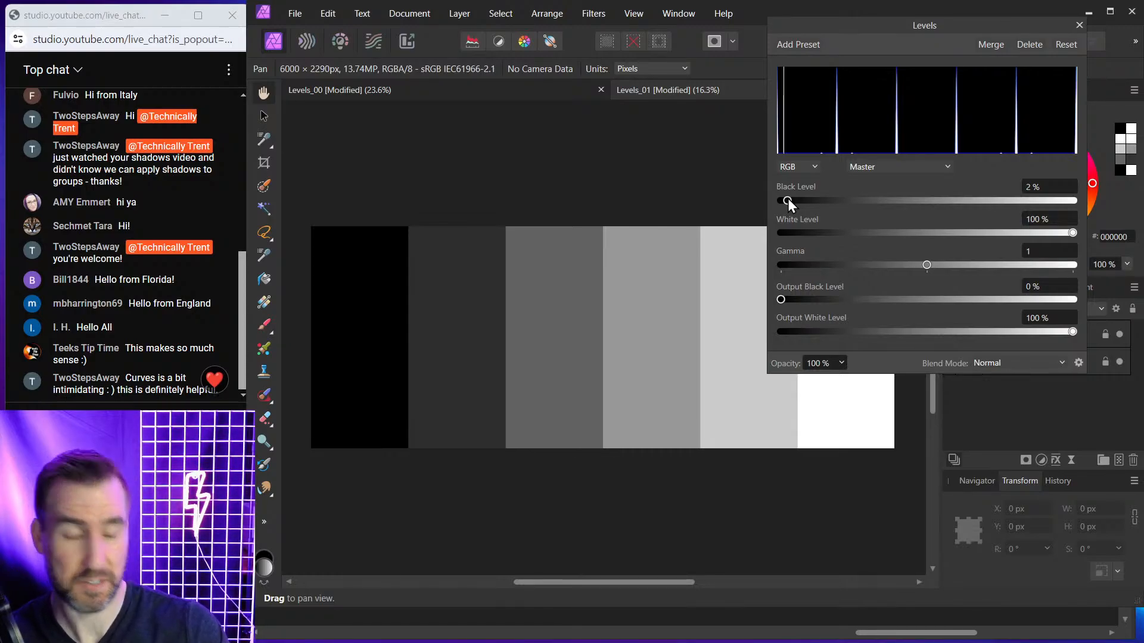
pyautogui.moveTo(787, 199); pyautogui.dragTo(888, 209)
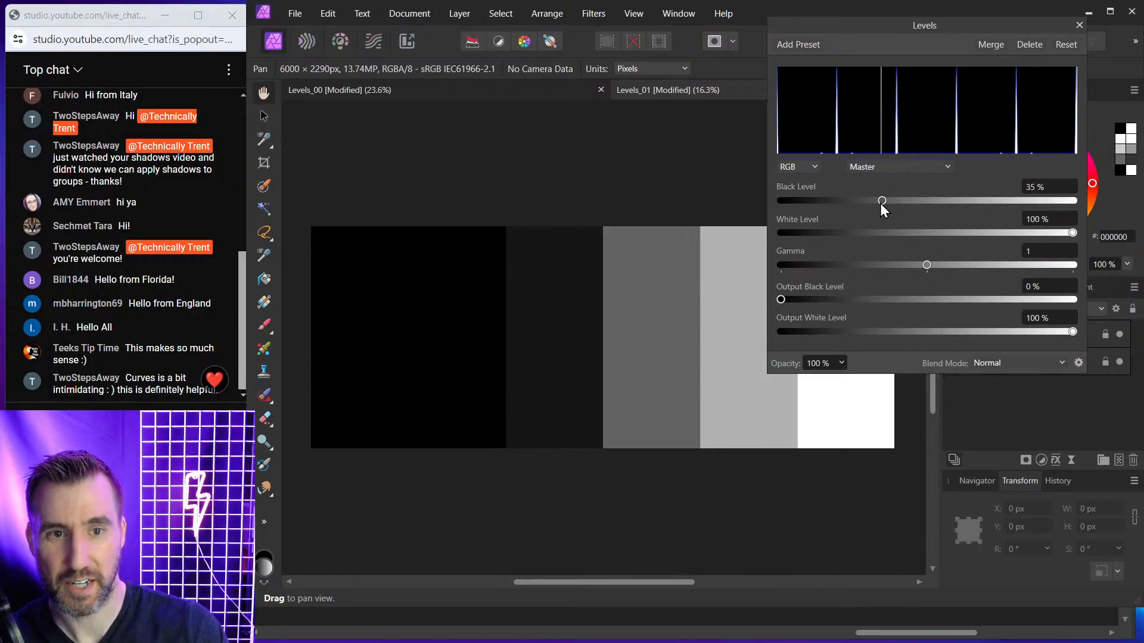
pyautogui.moveTo(881, 202); pyautogui.dragTo(905, 203)
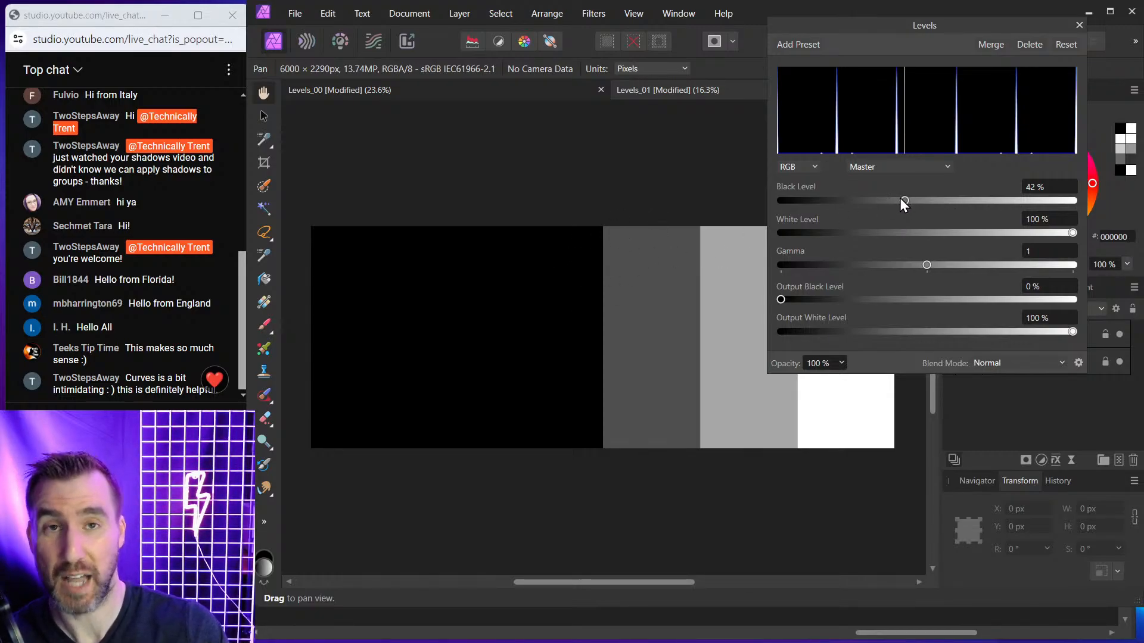
pyautogui.moveTo(906, 200)
pyautogui.mouseDown()
pyautogui.moveTo(1039, 205)
pyautogui.moveTo(773, 210)
pyautogui.moveTo(870, 204)
pyautogui.mouseUp()
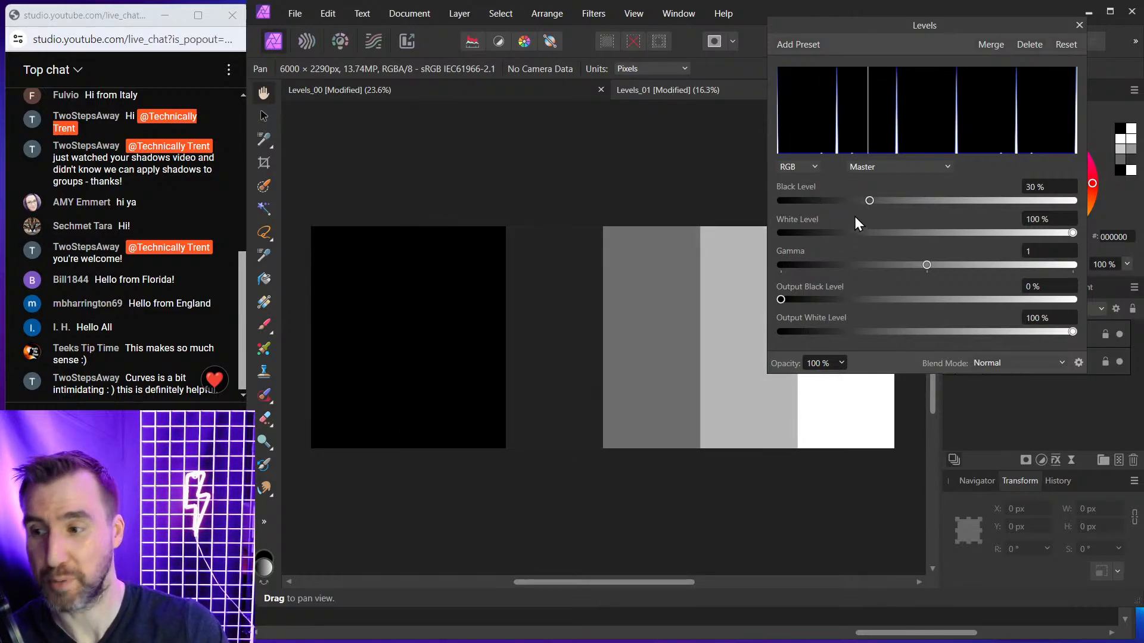
pyautogui.moveTo(870, 201); pyautogui.dragTo(780, 202)
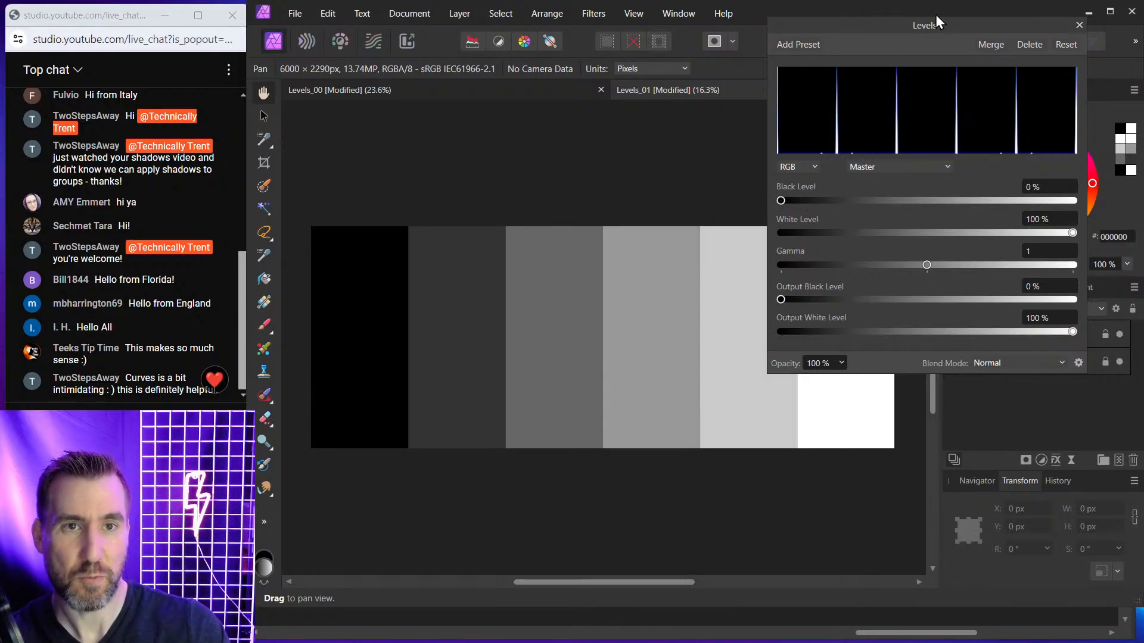
# Try a White Level of 15 % with all the grey bars in view, and raise it to 73 %
pyautogui.moveTo(953, 25)
pyautogui.mouseDown()
pyautogui.moveTo(930, 30)
pyautogui.moveTo(968, 24)
pyautogui.mouseUp()
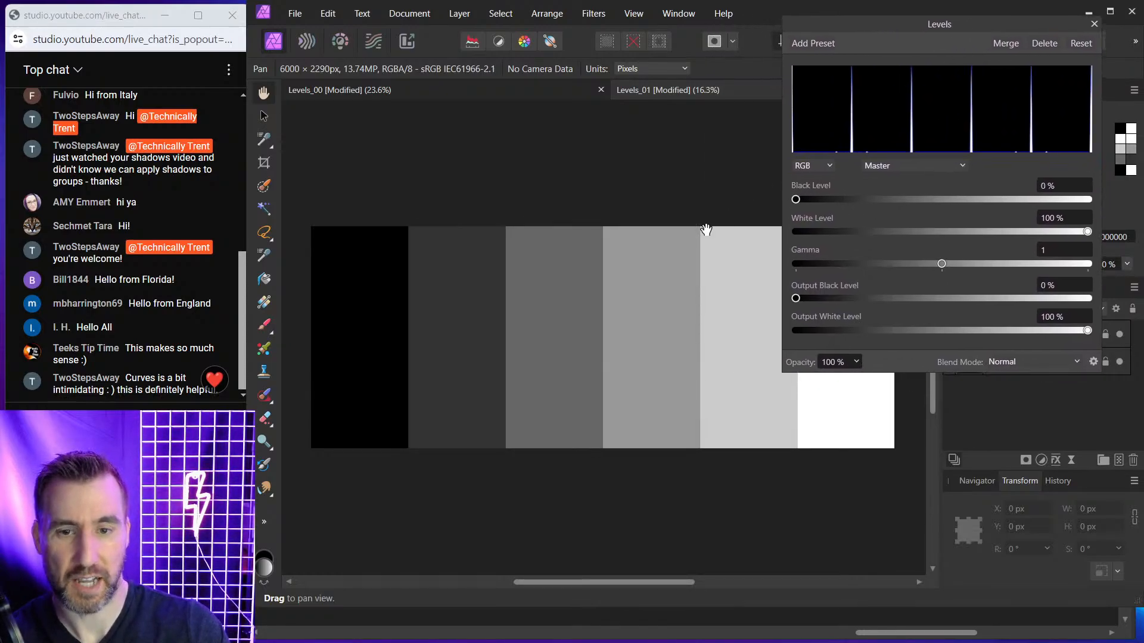
pyautogui.scroll(-2, 608, 340)
pyautogui.moveTo(673, 360); pyautogui.dragTo(633, 273)
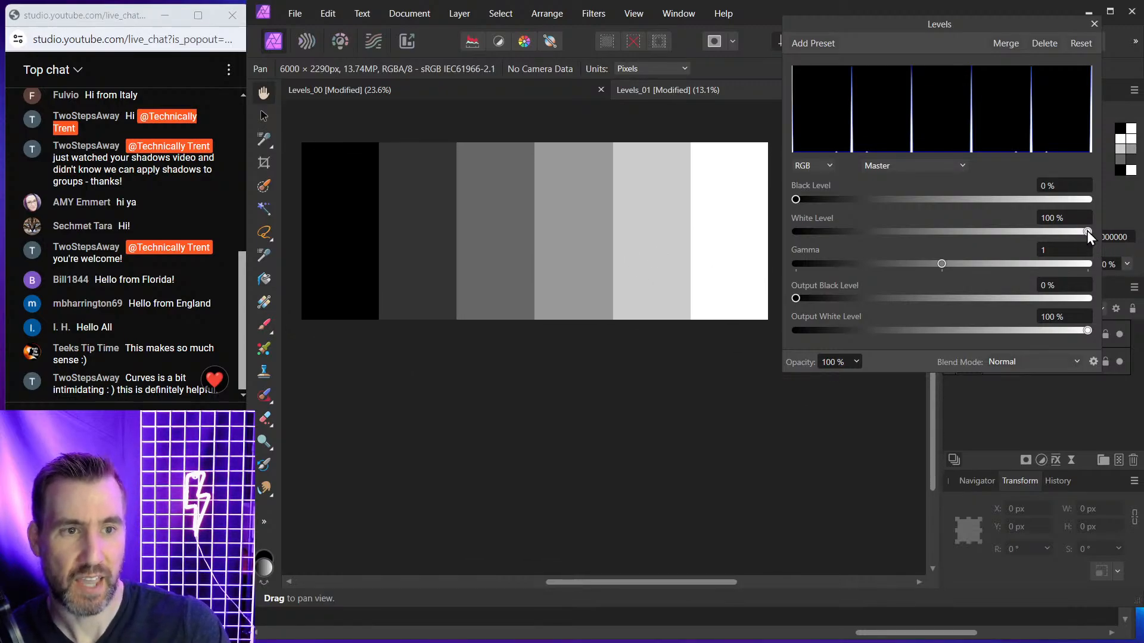
pyautogui.moveTo(1085, 231); pyautogui.dragTo(840, 225)
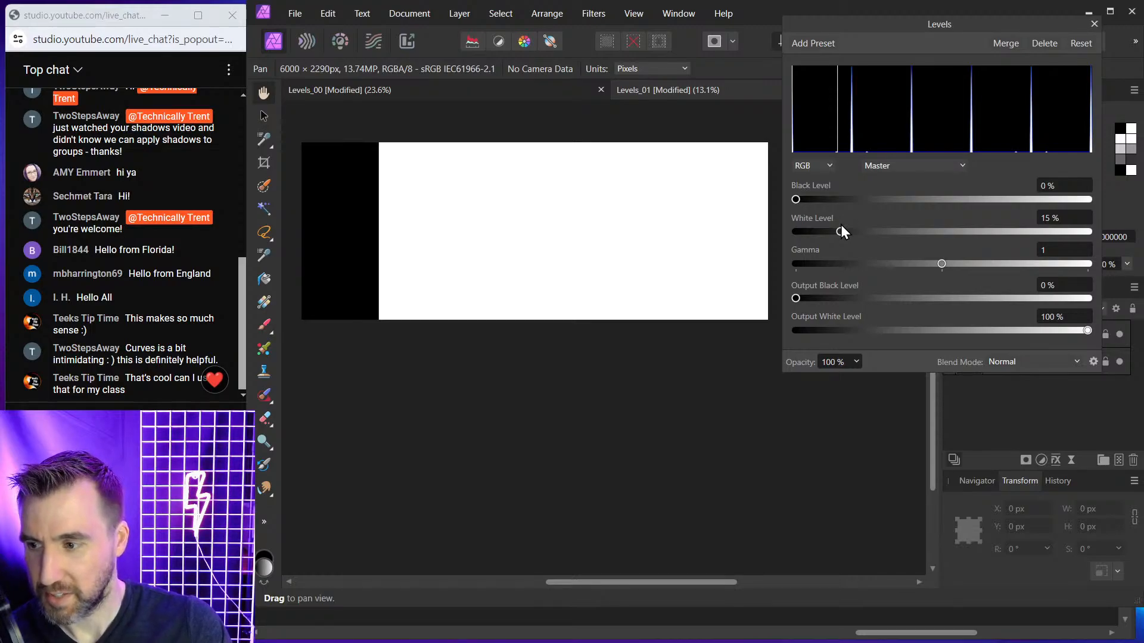
pyautogui.moveTo(840, 226)
pyautogui.mouseDown()
pyautogui.moveTo(796, 239)
pyautogui.moveTo(1110, 262)
pyautogui.moveTo(1046, 242)
pyautogui.moveTo(1090, 241)
pyautogui.moveTo(1010, 240)
pyautogui.mouseUp()
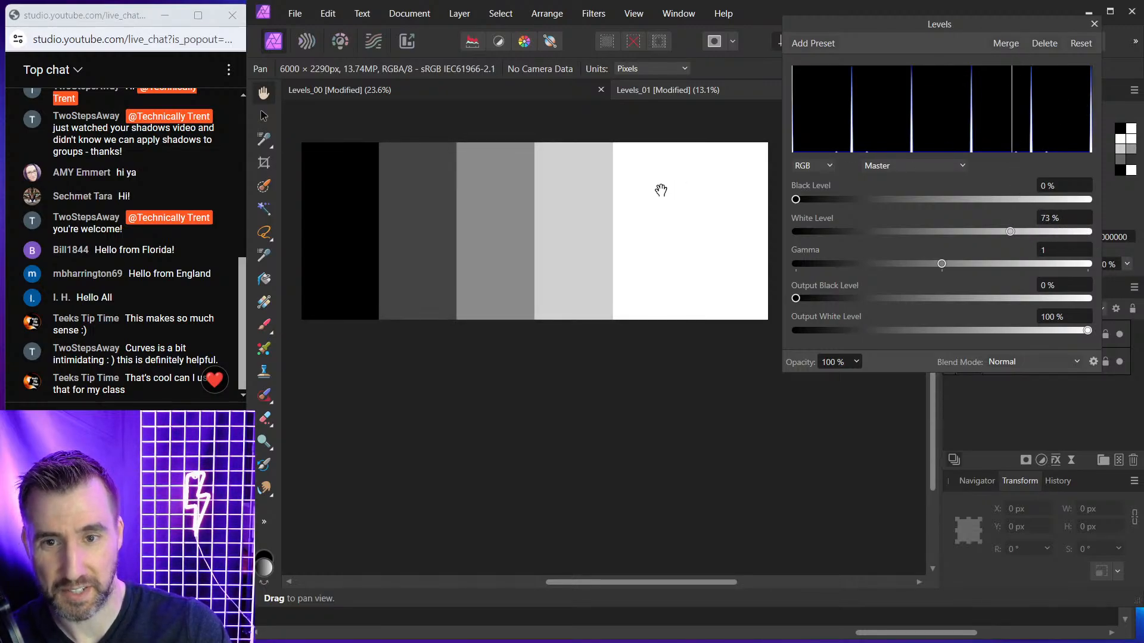
# Raise the Black Level to 66 %, close to the White Level, and return it to 0 %
pyautogui.moveTo(804, 200); pyautogui.dragTo(982, 201)
pyautogui.moveTo(1002, 203)
pyautogui.mouseDown()
pyautogui.moveTo(1017, 205)
pyautogui.moveTo(985, 205)
pyautogui.moveTo(1027, 209)
pyautogui.moveTo(989, 212)
pyautogui.mouseUp()
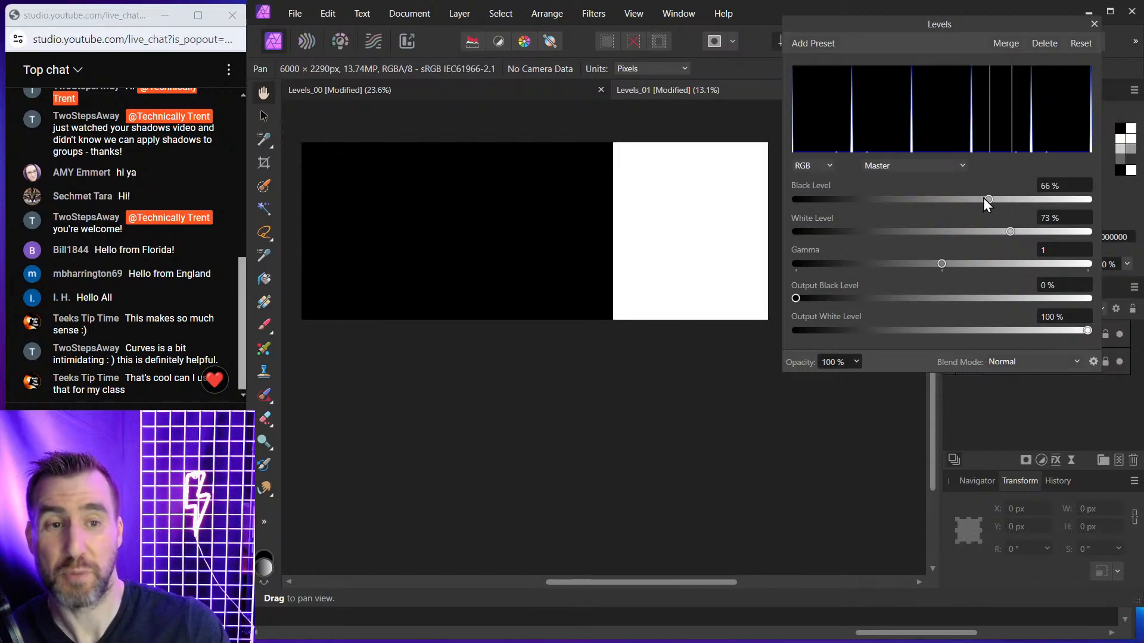
pyautogui.moveTo(994, 201); pyautogui.dragTo(732, 204)
# Try White Levels of 86 % and 84 % and a Black Level of 16 %, returning them to 100 % and 0 %
pyautogui.moveTo(1011, 232)
pyautogui.mouseDown()
pyautogui.moveTo(1114, 238)
pyautogui.moveTo(1047, 234)
pyautogui.mouseUp()
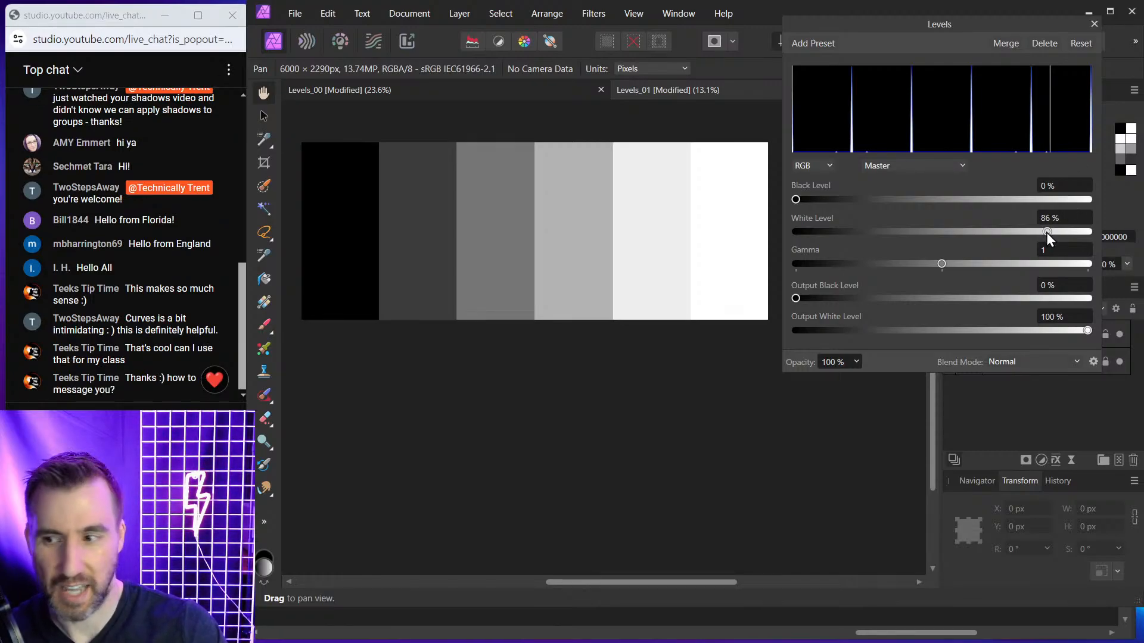
pyautogui.moveTo(1046, 232); pyautogui.dragTo(1042, 233)
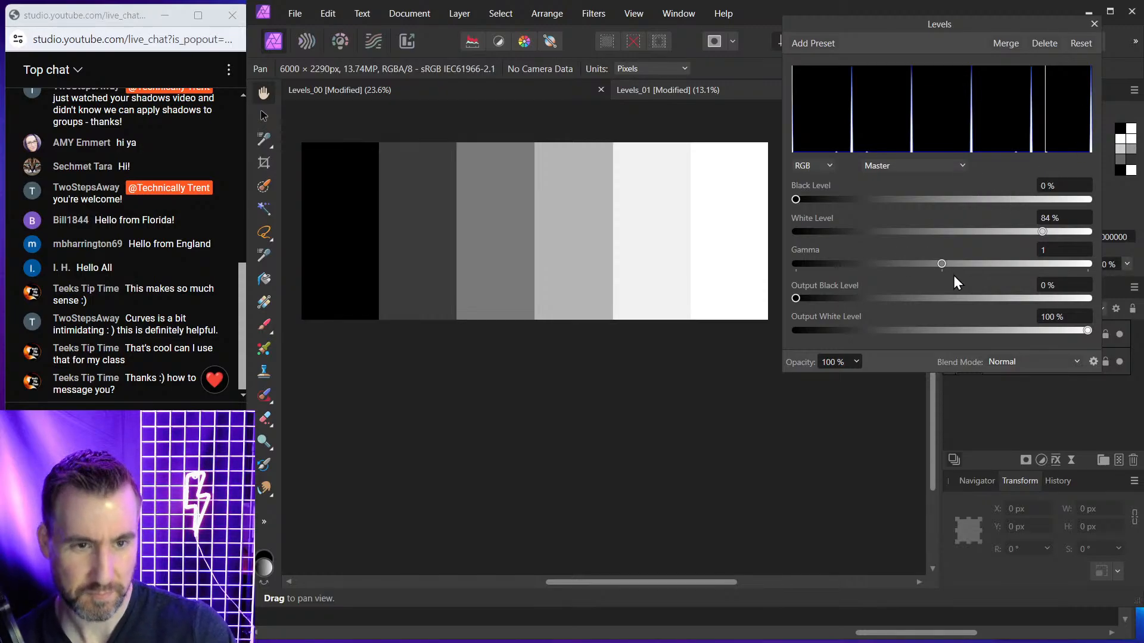
pyautogui.moveTo(1043, 231)
pyautogui.mouseDown()
pyautogui.moveTo(894, 231)
pyautogui.moveTo(1135, 248)
pyautogui.mouseUp()
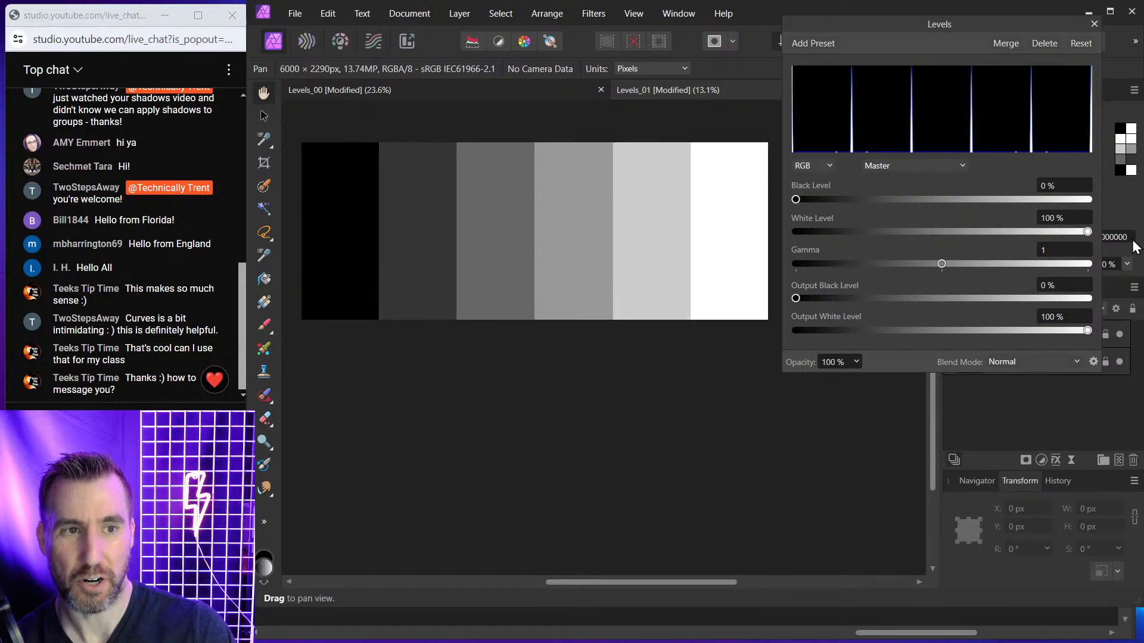
pyautogui.moveTo(795, 199); pyautogui.dragTo(841, 200)
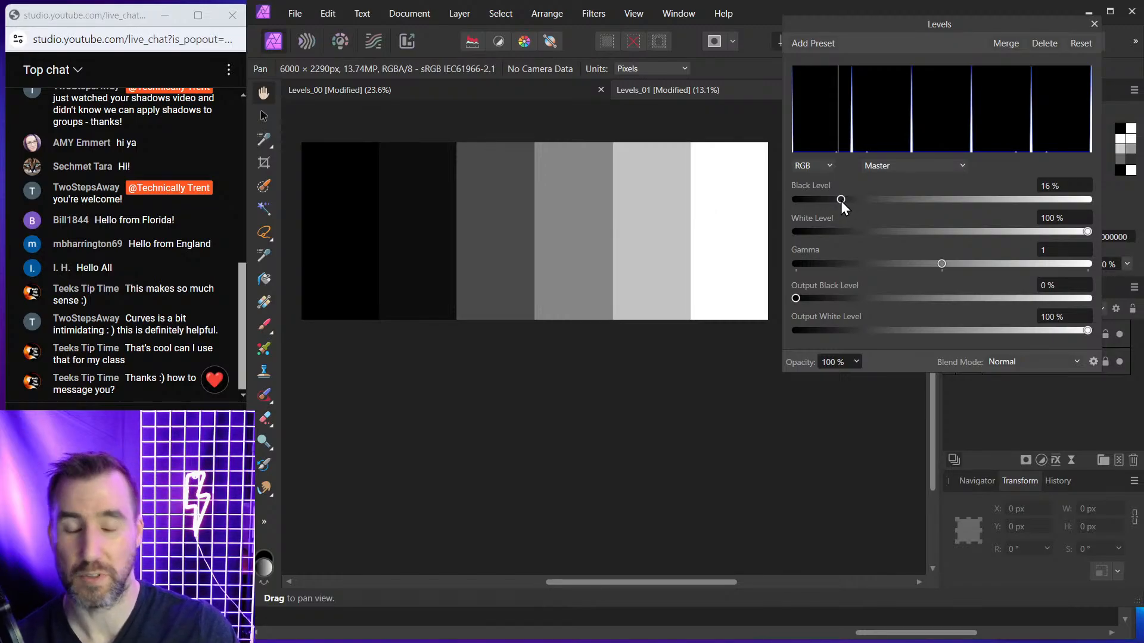
pyautogui.moveTo(837, 198); pyautogui.dragTo(778, 196)
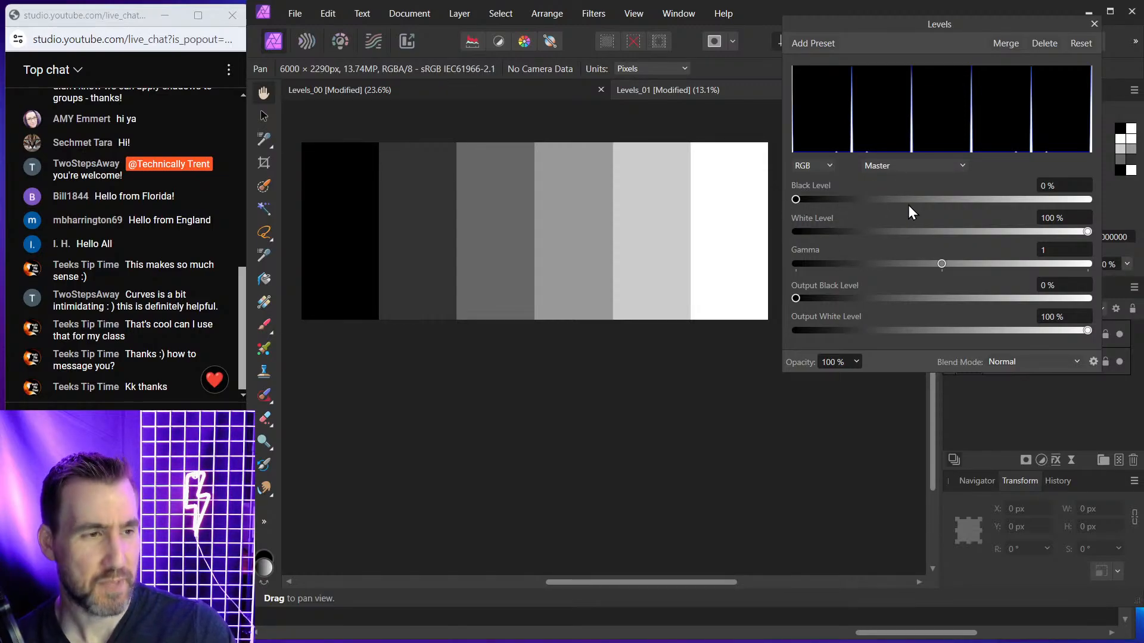
# Hide the Levels layer and add a Levels adjustment to the Gradient layer, keeping its dialog clear of the gradient
pyautogui.click(1093, 25)
pyautogui.click(1119, 334)
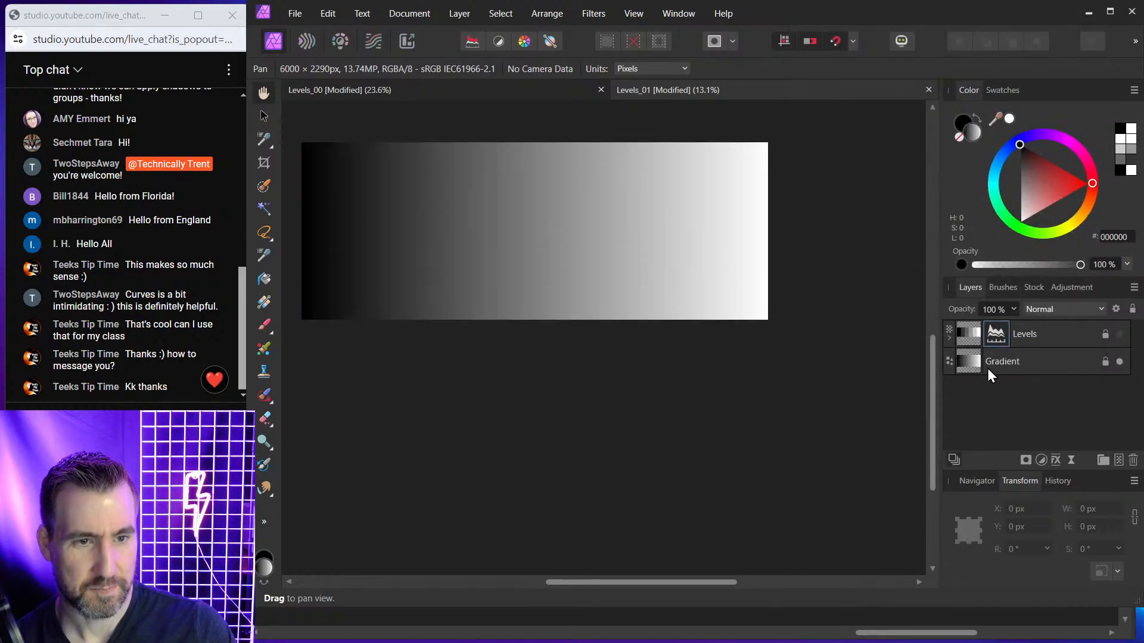
pyautogui.click(974, 362)
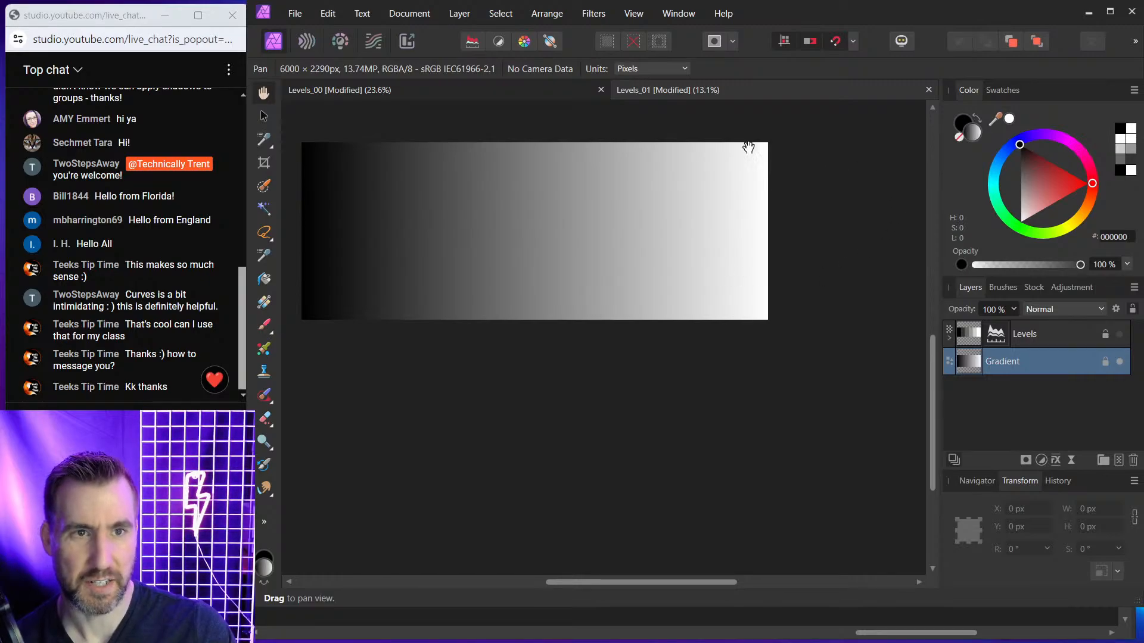
pyautogui.click(1040, 460)
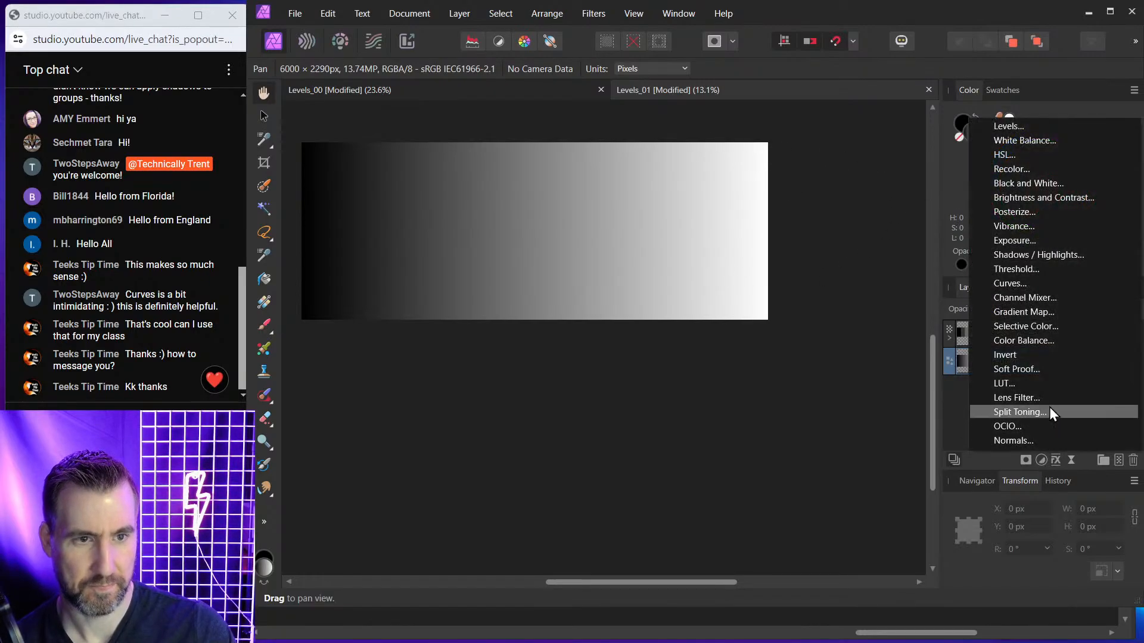
pyautogui.click(1015, 128)
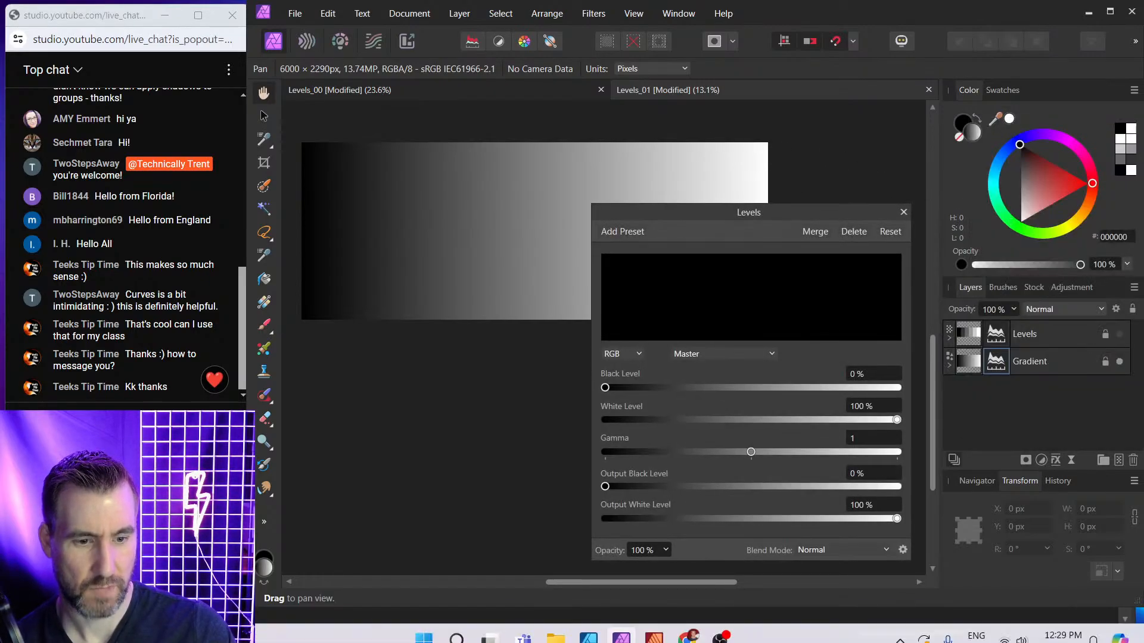
pyautogui.moveTo(827, 213); pyautogui.dragTo(996, 69)
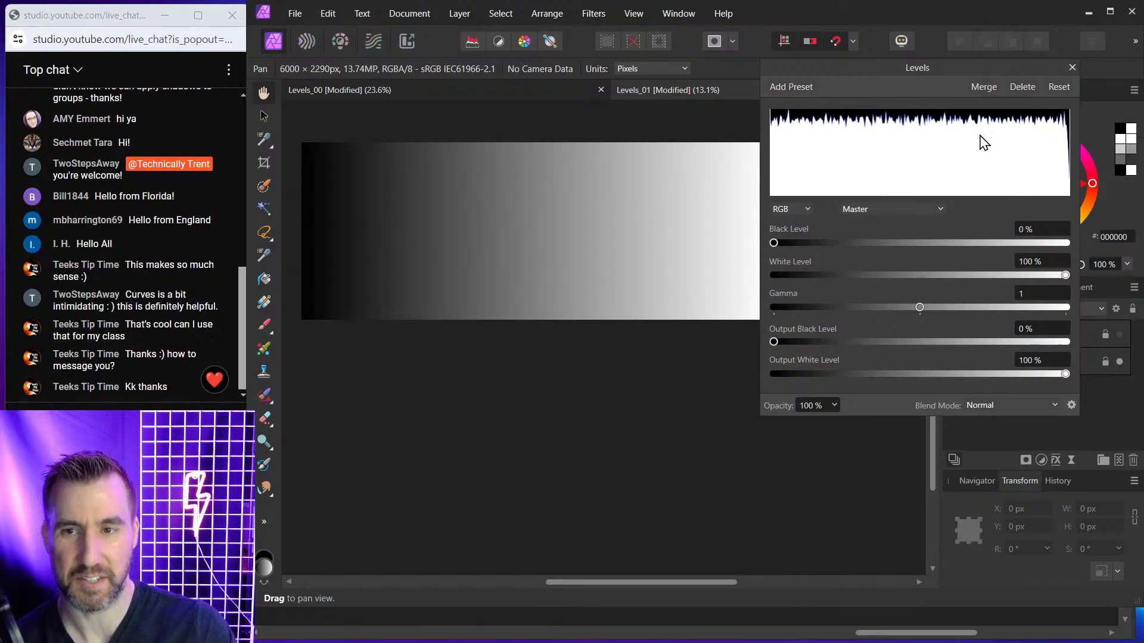
pyautogui.moveTo(887, 72); pyautogui.dragTo(910, 67)
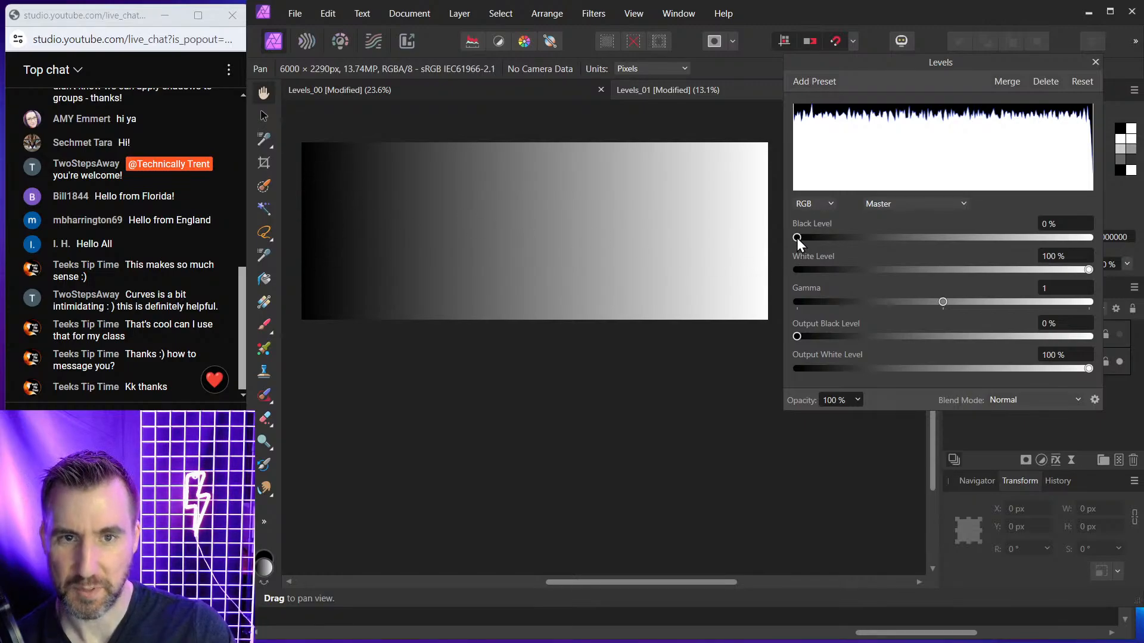
# Try a Black Level of 44 % and a White Level of 45 % on the gradient
pyautogui.moveTo(808, 238); pyautogui.dragTo(770, 245)
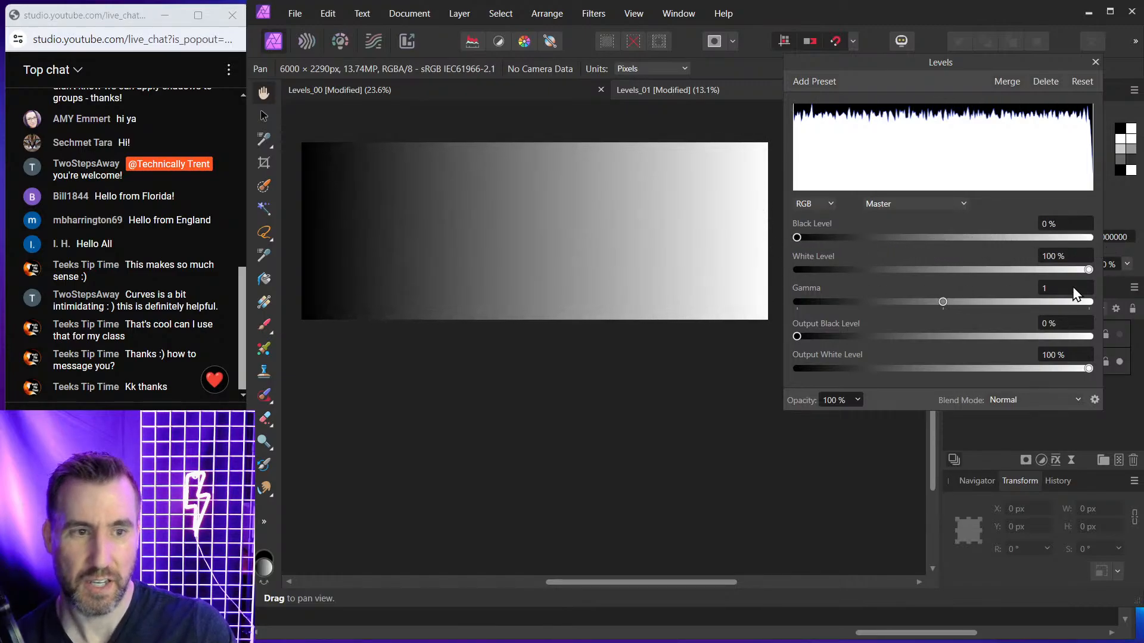
pyautogui.moveTo(1089, 269); pyautogui.dragTo(1116, 278)
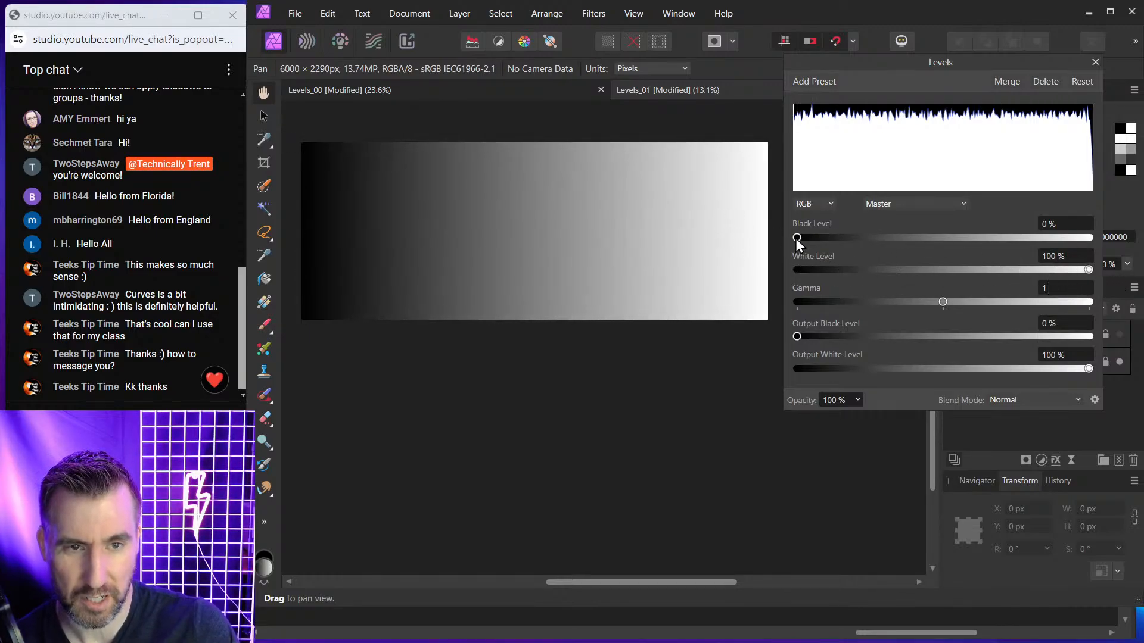
pyautogui.moveTo(805, 238); pyautogui.dragTo(926, 241)
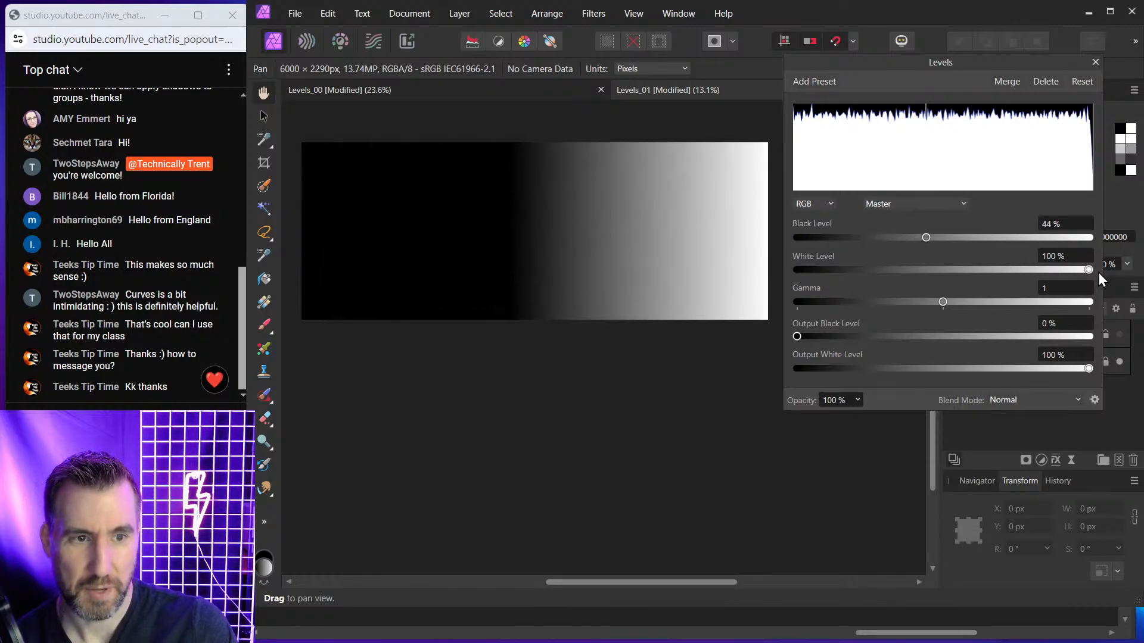
pyautogui.moveTo(1089, 269); pyautogui.dragTo(927, 274)
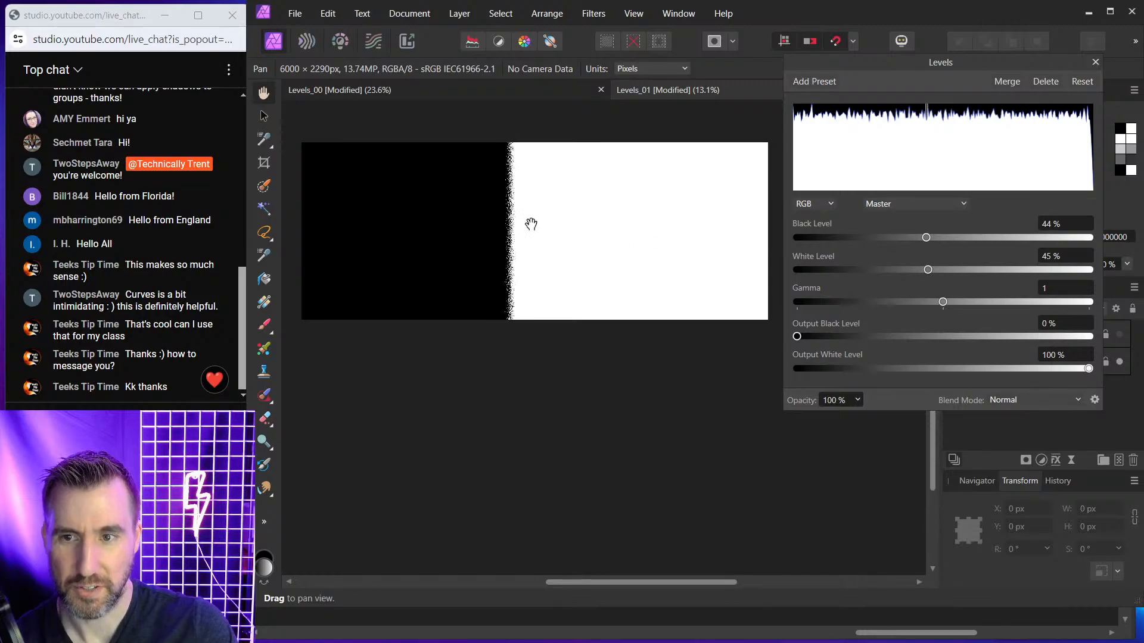
# Inspect the edge between black and white up close, and reset the gradient's Levels adjustment
pyautogui.scroll(5, 498, 179)
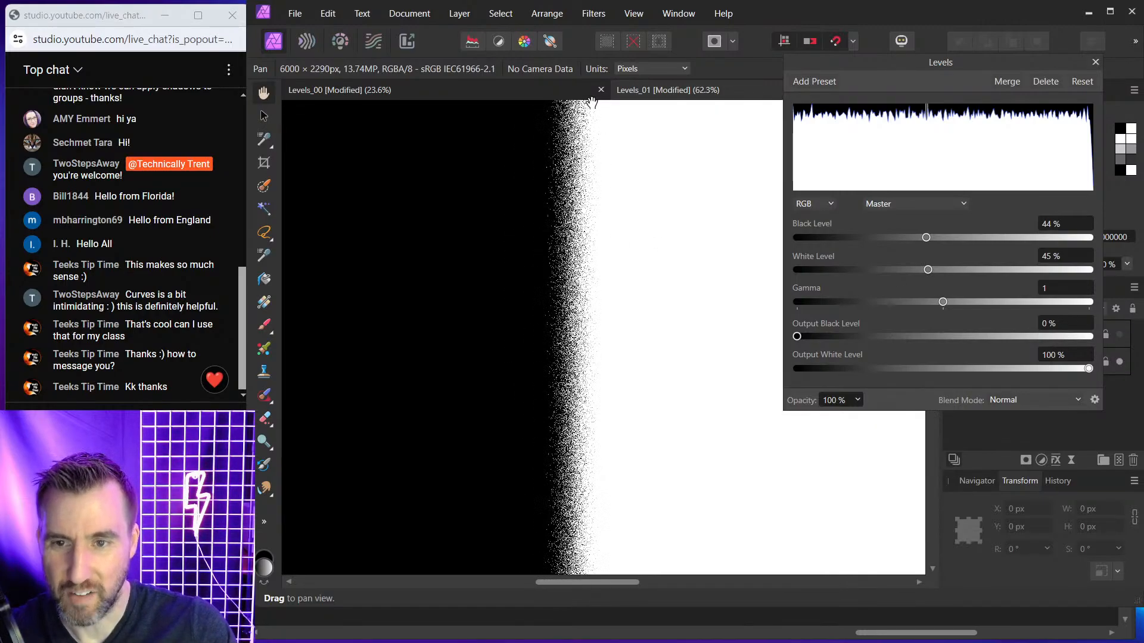
pyautogui.scroll(1, 567, 237)
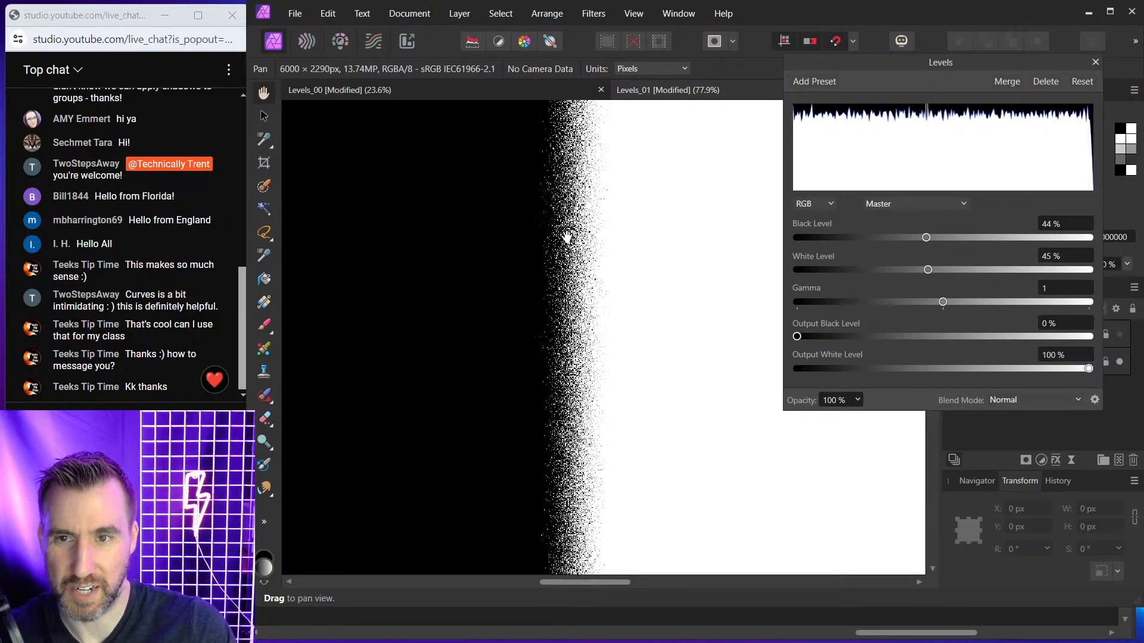
pyautogui.scroll(-3, 568, 240)
pyautogui.scroll(-2, 570, 243)
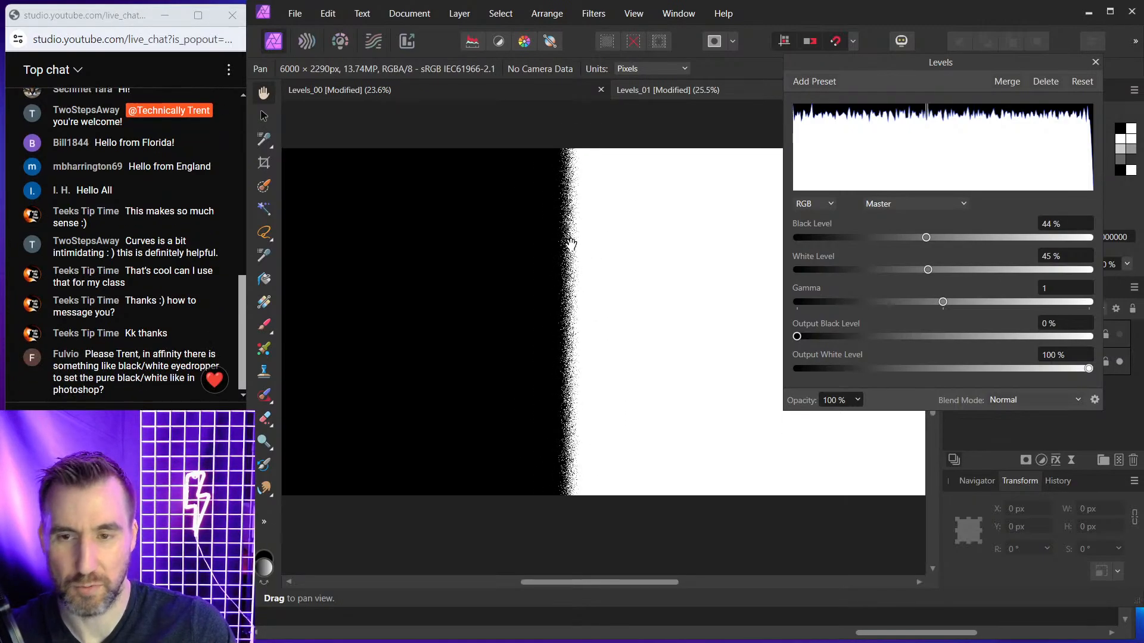
pyautogui.scroll(-2, 571, 242)
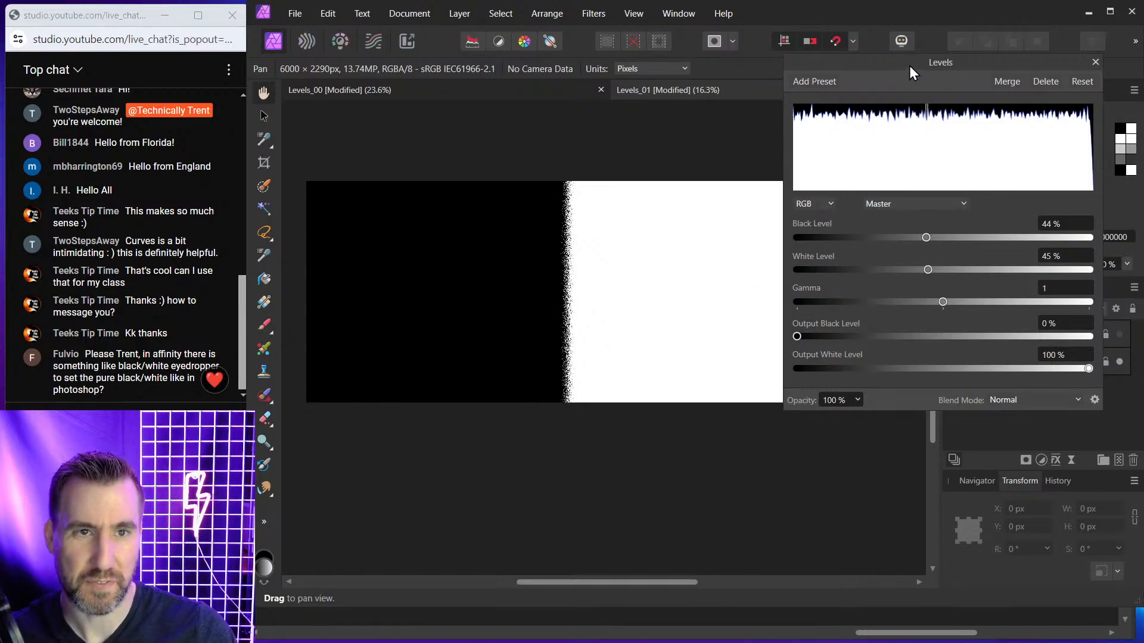
pyautogui.moveTo(909, 66); pyautogui.dragTo(934, 70)
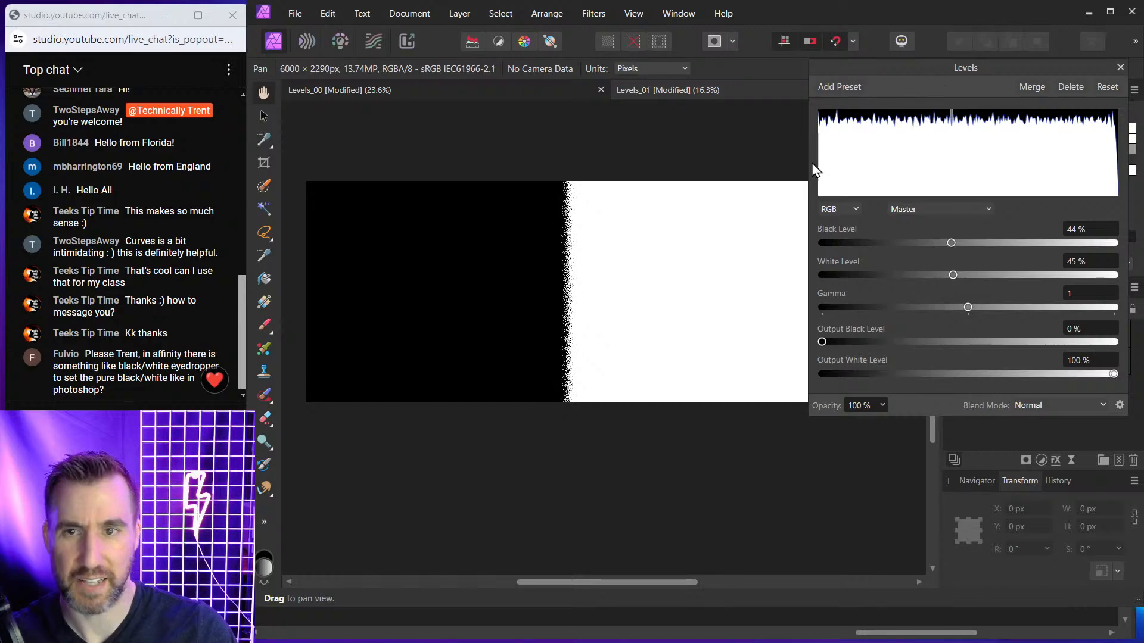
pyautogui.click(1105, 87)
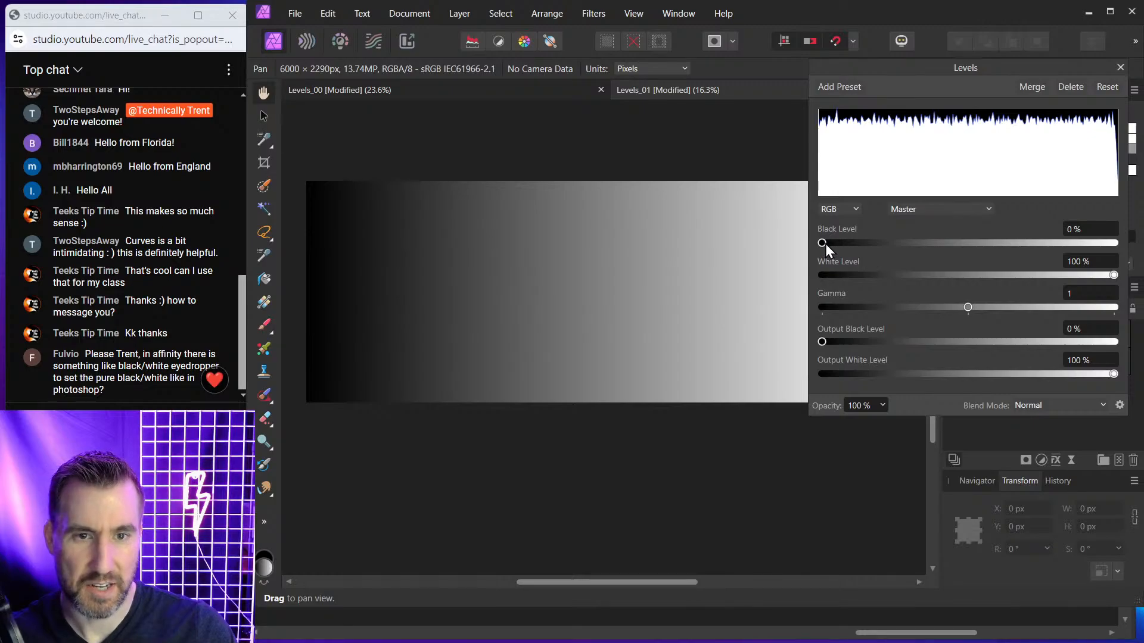
# Try a Black Level of 11 % on the gradient, reset the adjustment, and raise the Black Level to 34 %
pyautogui.moveTo(828, 243); pyautogui.dragTo(854, 244)
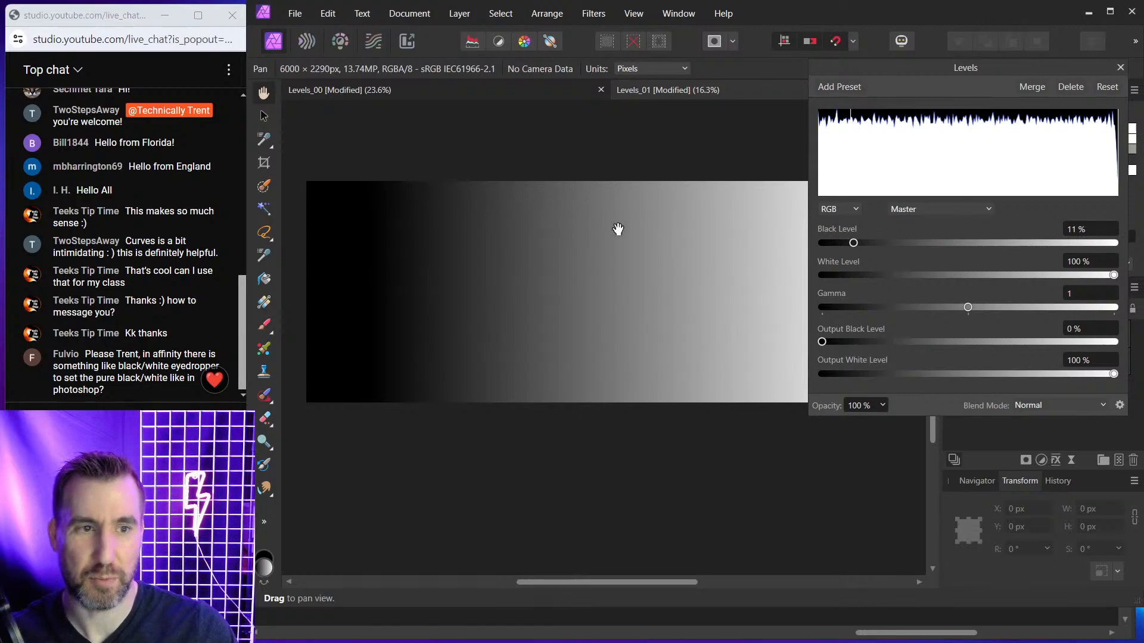
pyautogui.click(1110, 88)
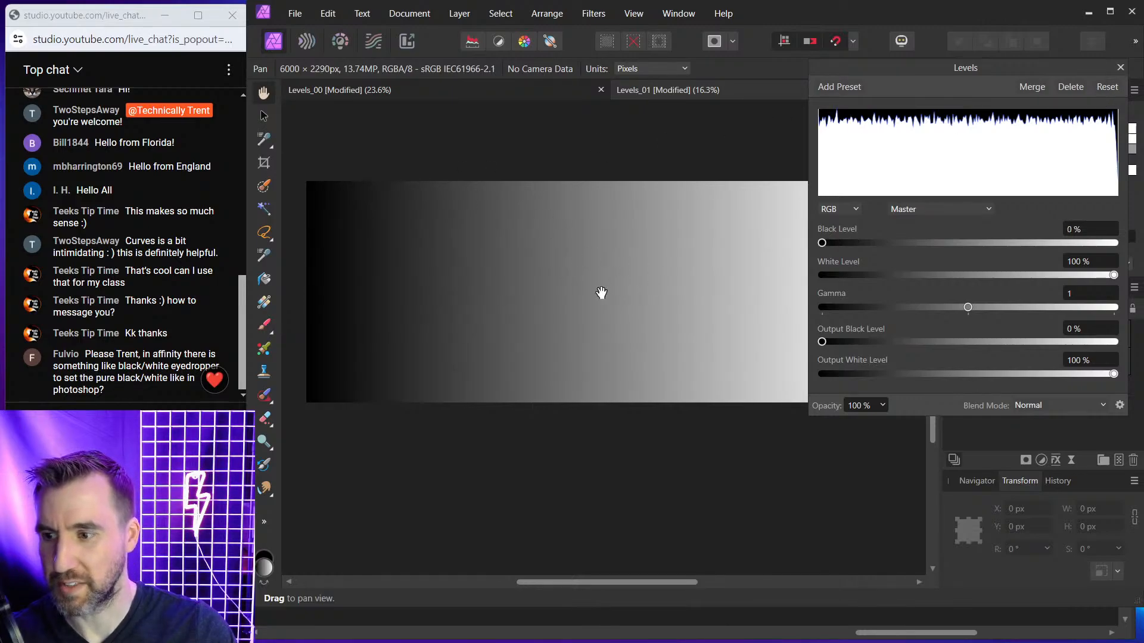
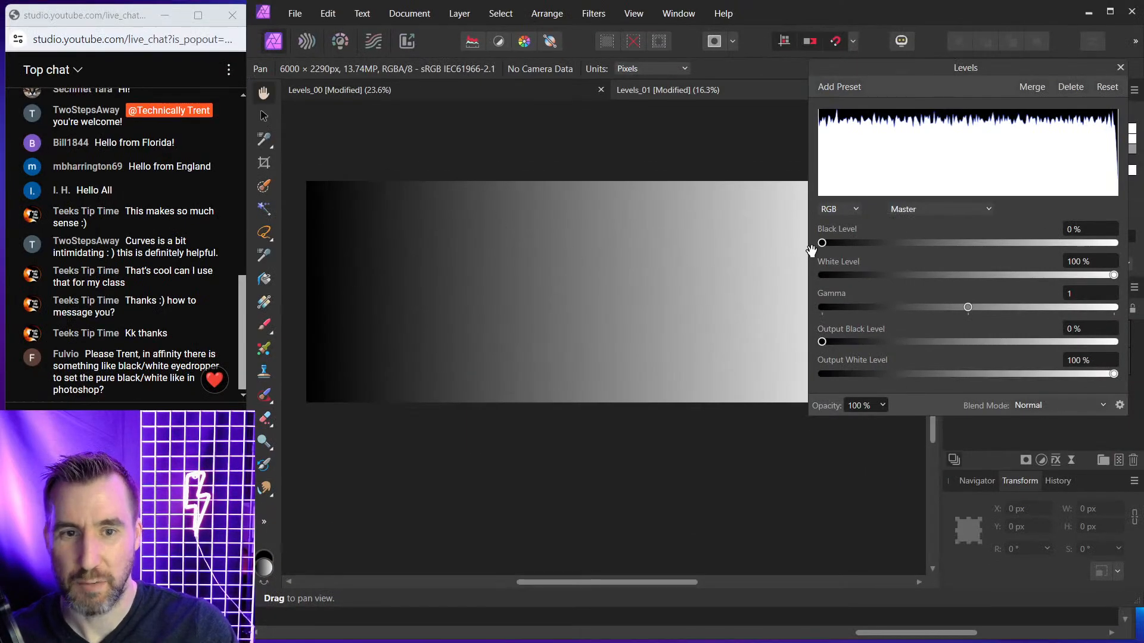
pyautogui.moveTo(822, 243); pyautogui.dragTo(920, 244)
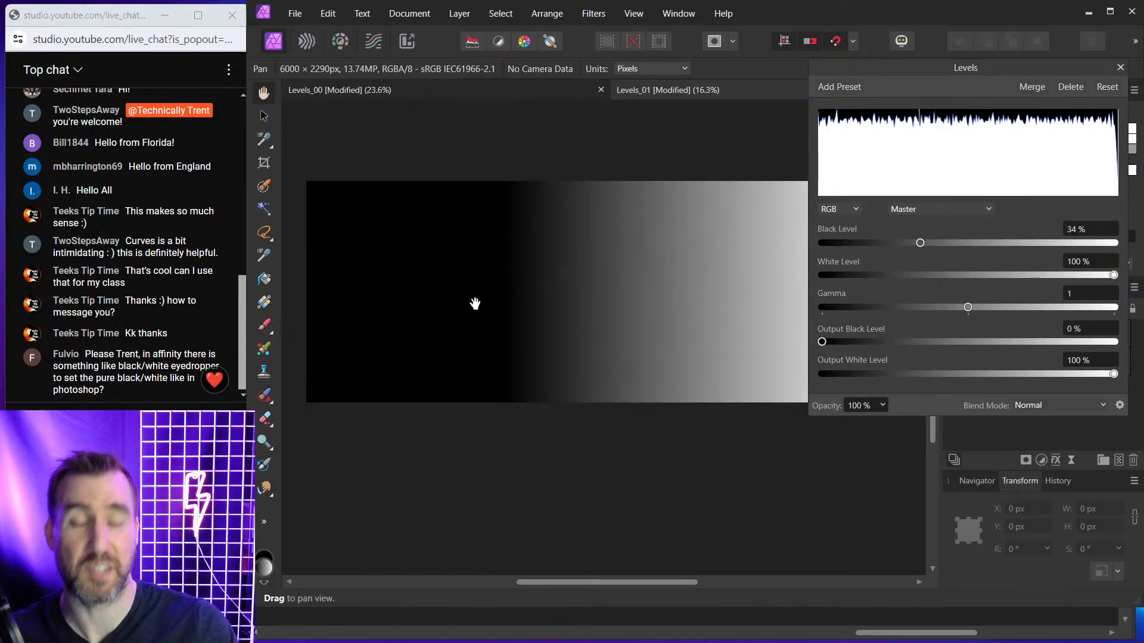
# Reset the gradient's Levels adjustment to its default values and close its settings
pyautogui.doubleClick(920, 243)
pyautogui.click(892, 243)
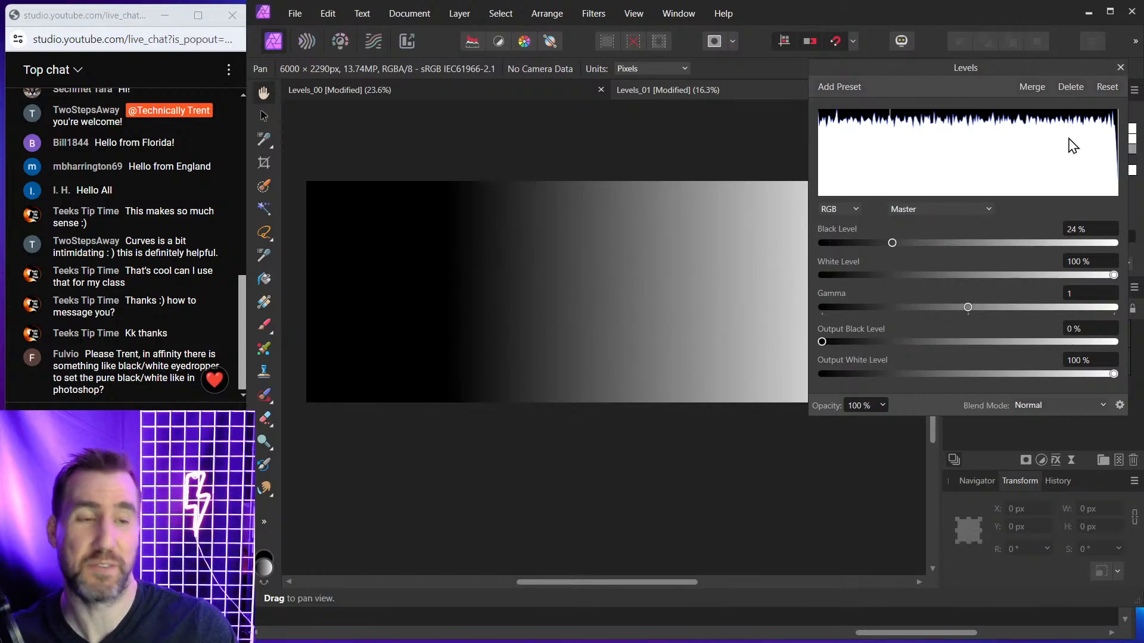
pyautogui.click(1107, 87)
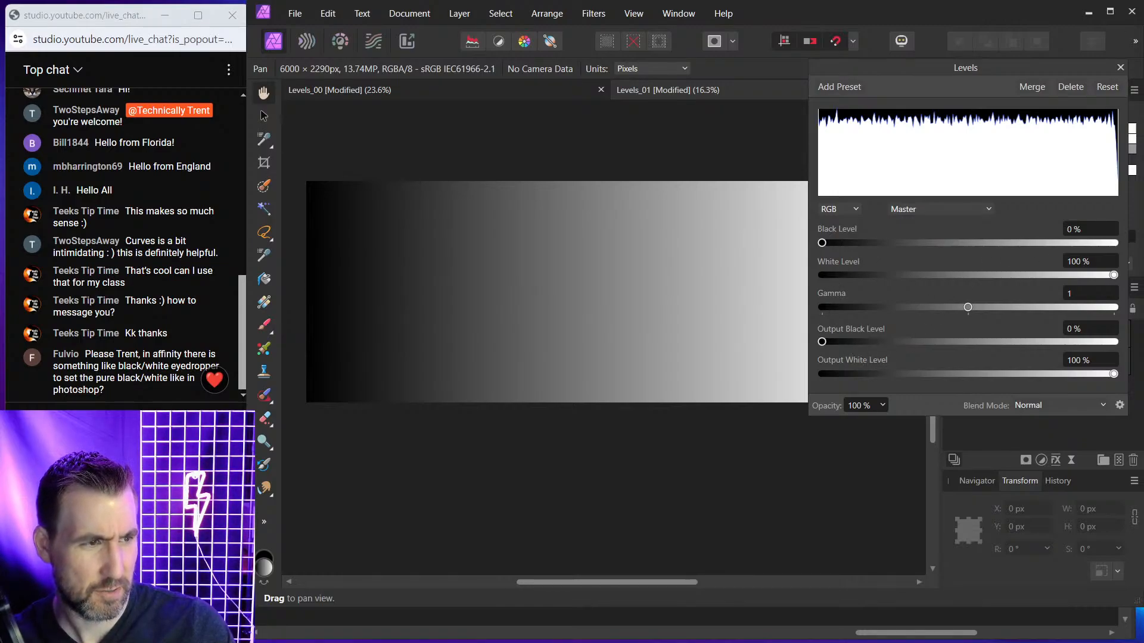
pyautogui.click(1120, 67)
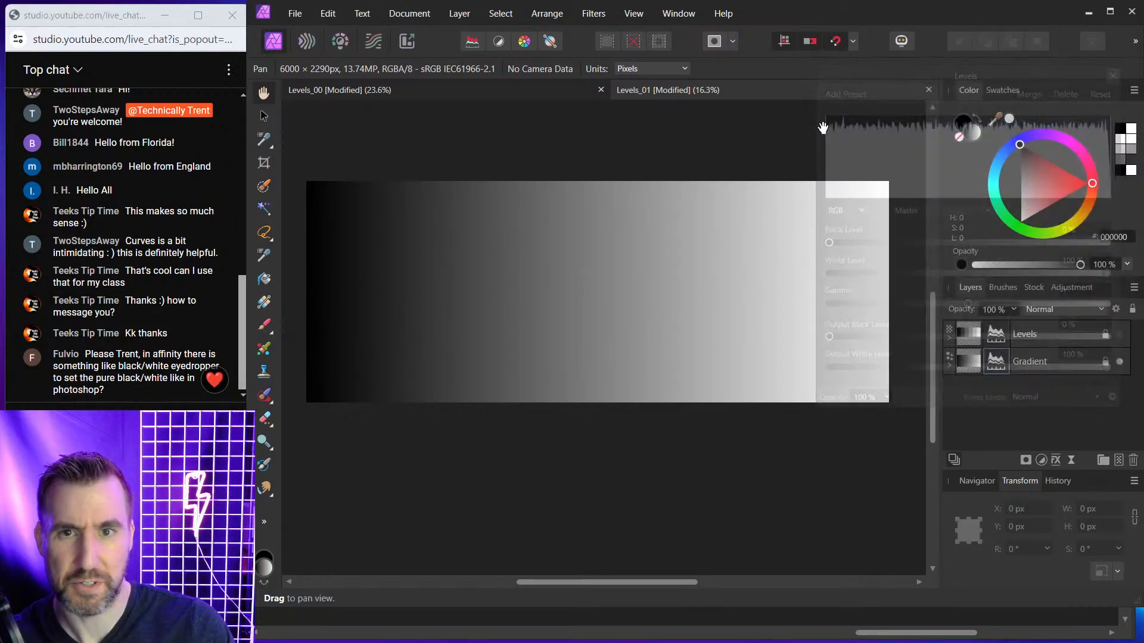
# Switch to the Levels_00 portrait document and delete the Levels adjustment nested under its Image layer
pyautogui.click(556, 91)
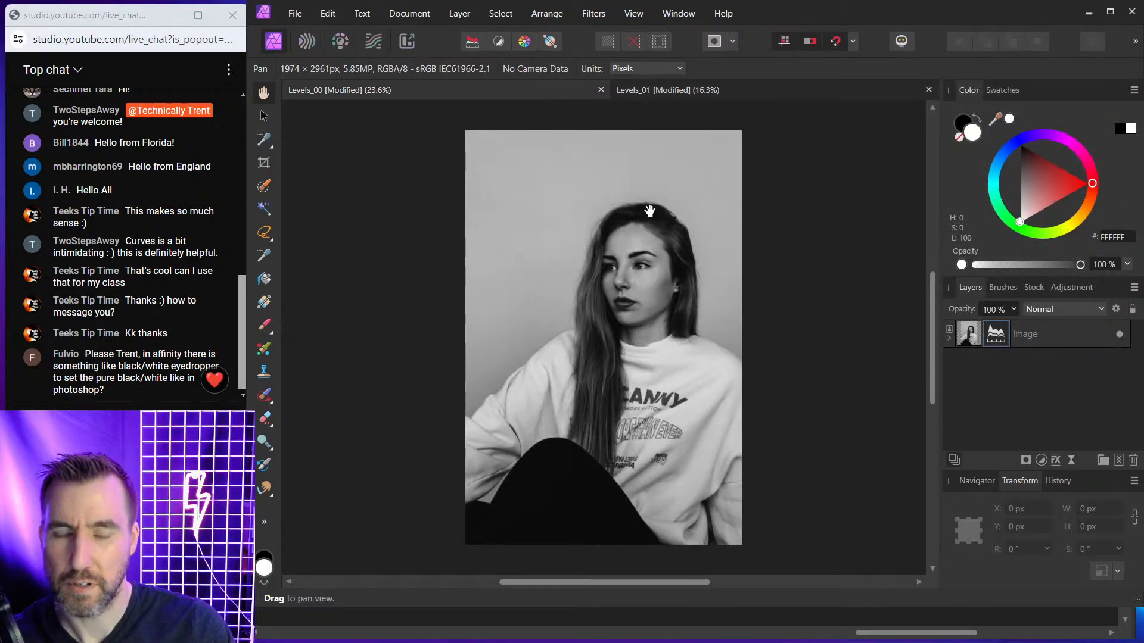
pyautogui.click(949, 338)
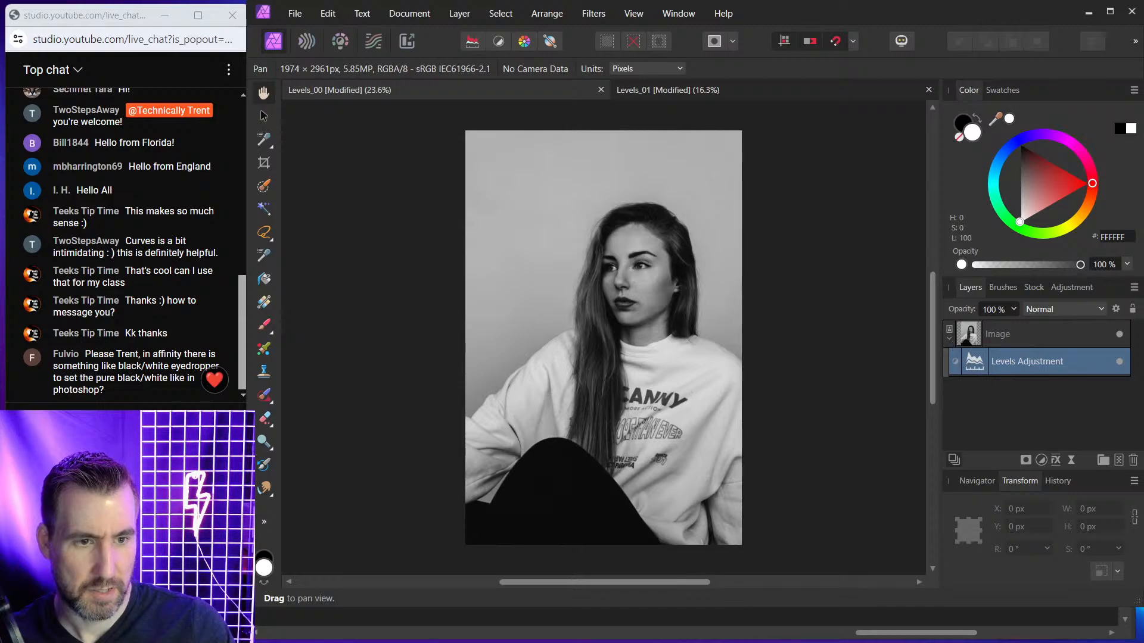
pyautogui.click(1131, 459)
# Sample the color of a bright area on the sweatshirt with the color picker
pyautogui.moveTo(655, 245); pyautogui.dragTo(676, 240)
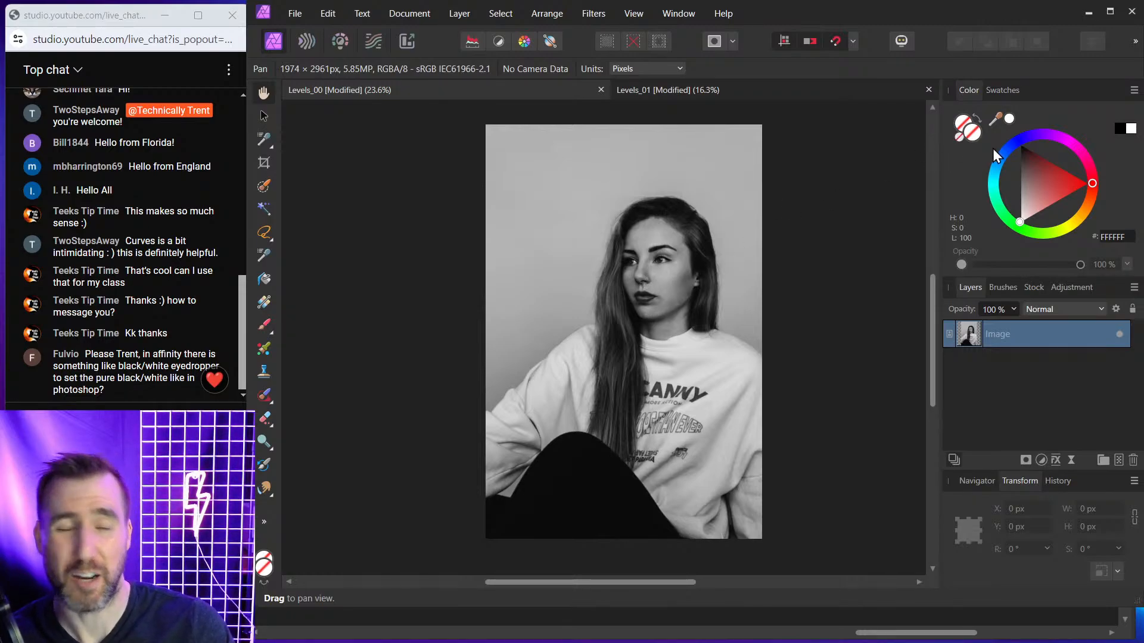
pyautogui.moveTo(1007, 119); pyautogui.dragTo(722, 367)
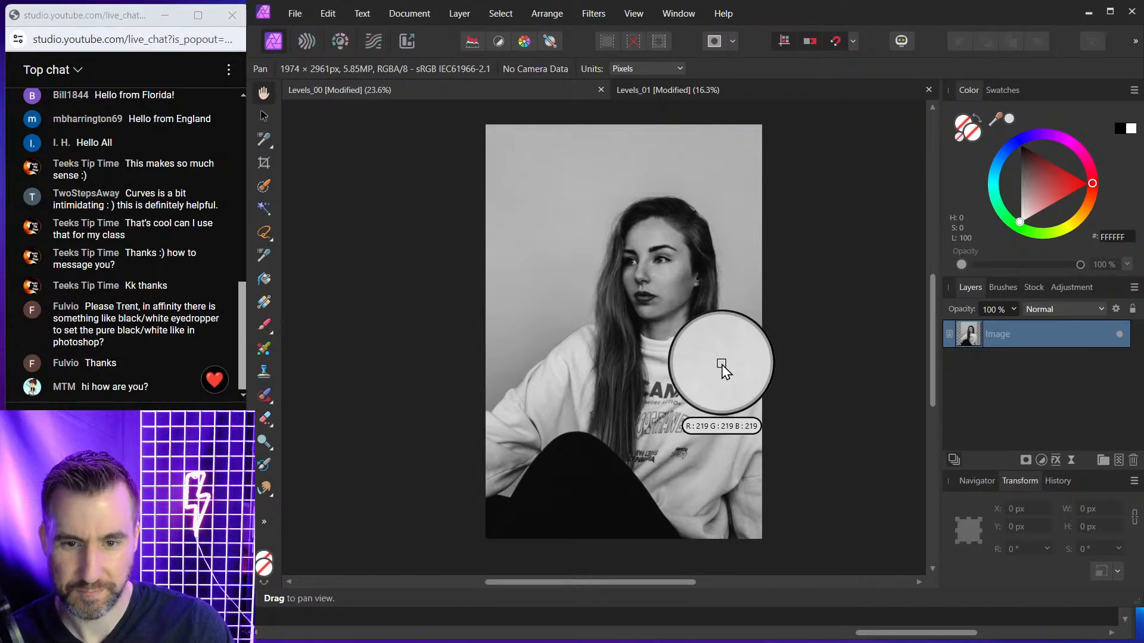
pyautogui.moveTo(722, 367); pyautogui.dragTo(700, 376)
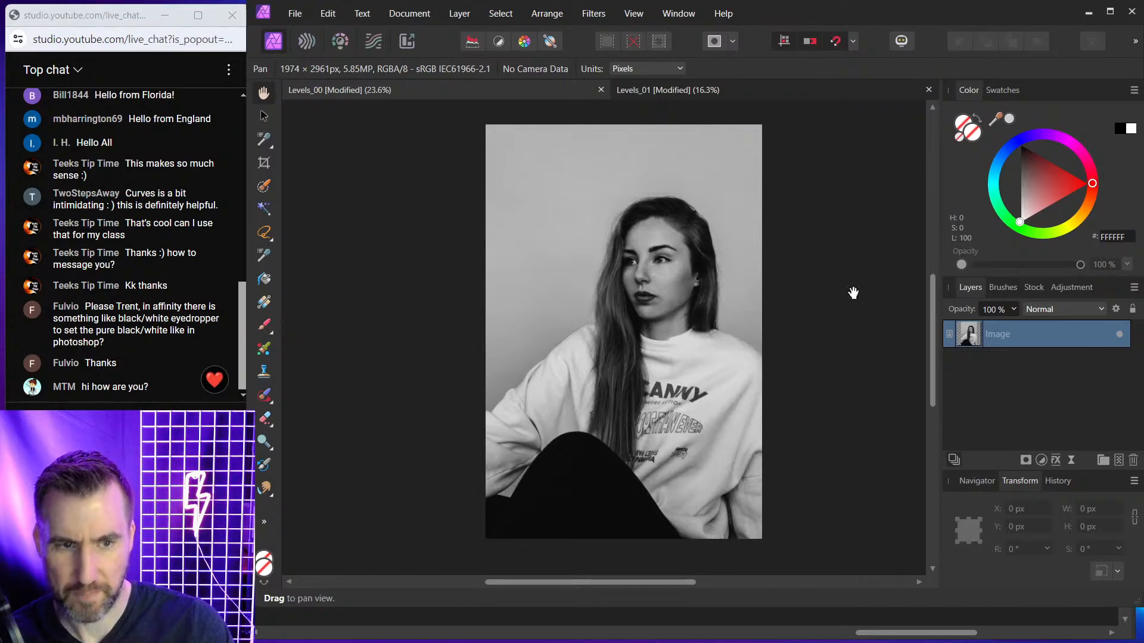
# Add a Levels adjustment to the portrait and place its settings beside the photo
pyautogui.click(1041, 459)
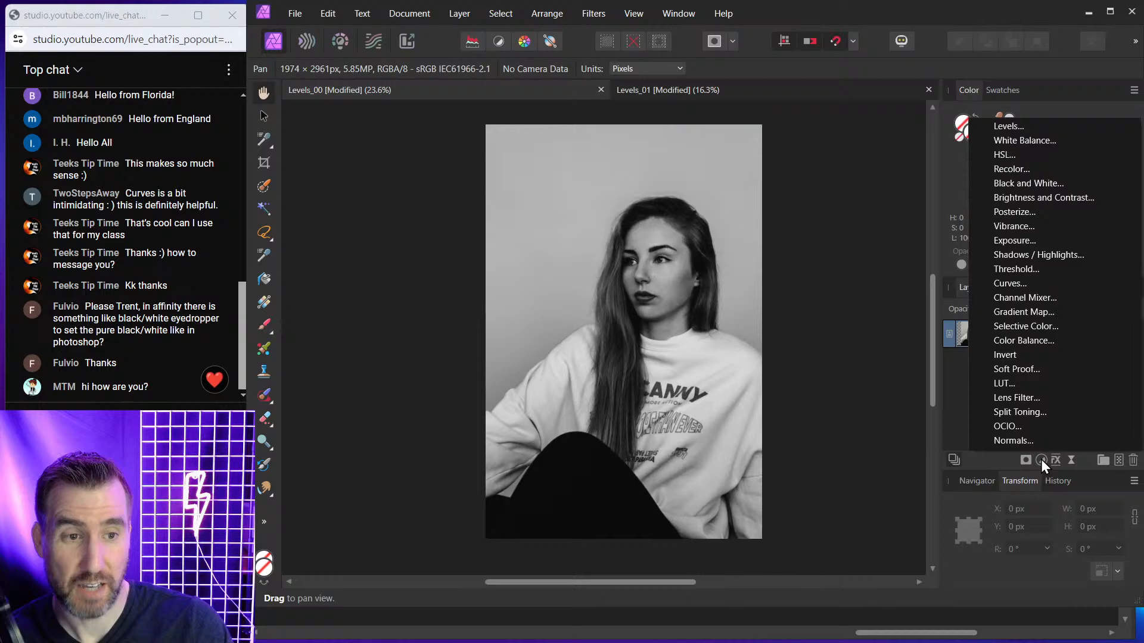
pyautogui.click(1027, 127)
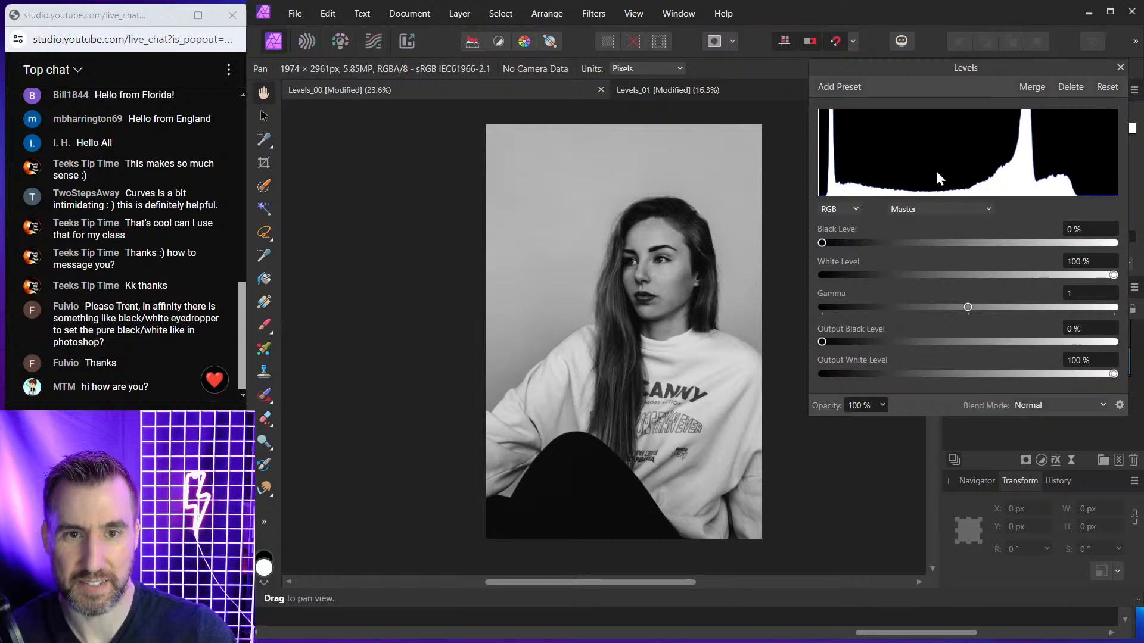
pyautogui.moveTo(914, 70); pyautogui.dragTo(879, 190)
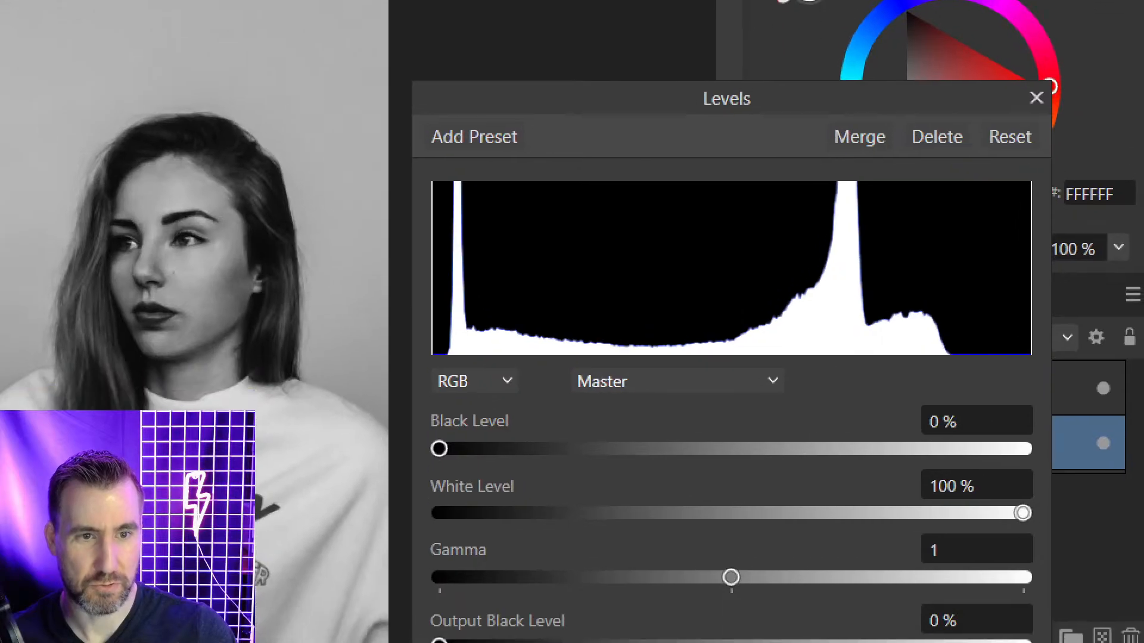
pyautogui.moveTo(1073, 232); pyautogui.dragTo(1051, 239)
pyautogui.moveTo(967, 190)
pyautogui.mouseDown()
pyautogui.moveTo(949, 340)
pyautogui.moveTo(968, 373)
pyautogui.moveTo(1038, 368)
pyautogui.moveTo(1055, 284)
pyautogui.moveTo(1034, 193)
pyautogui.moveTo(1008, 177)
pyautogui.mouseUp()
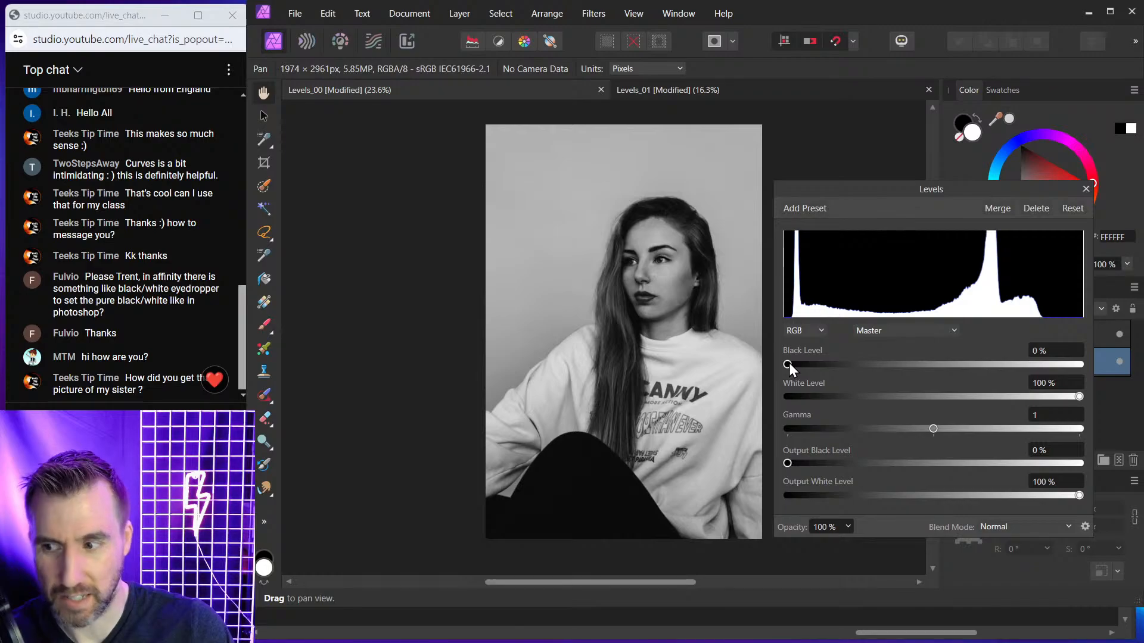
# Set the portrait's black level to 3% and its white level to 87%
pyautogui.moveTo(789, 363); pyautogui.dragTo(799, 366)
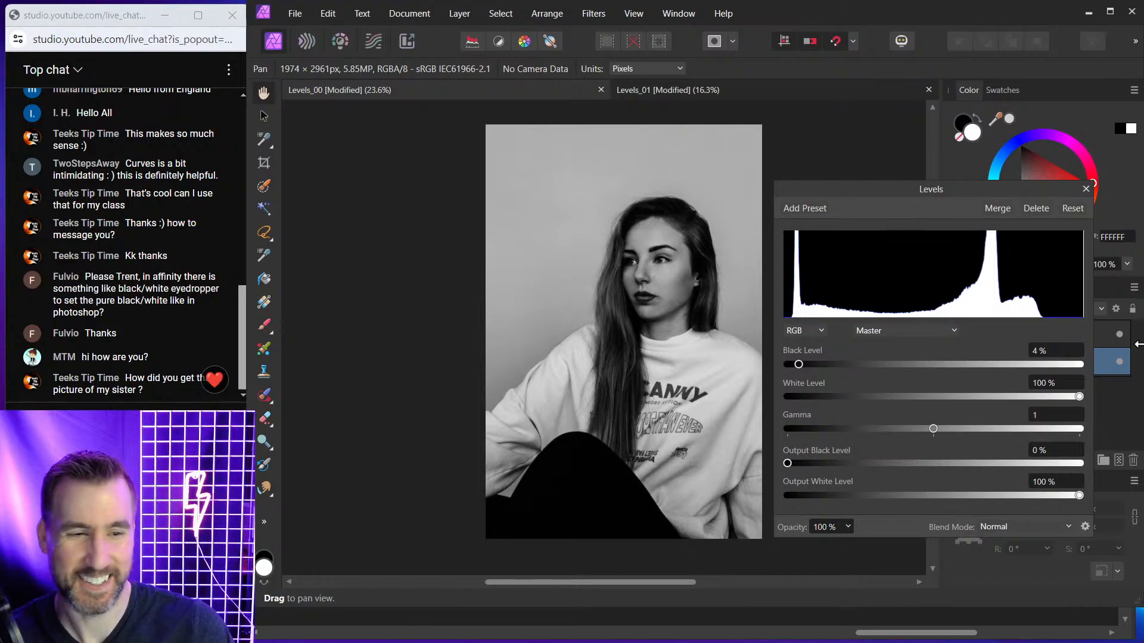
pyautogui.moveTo(971, 189); pyautogui.dragTo(975, 156)
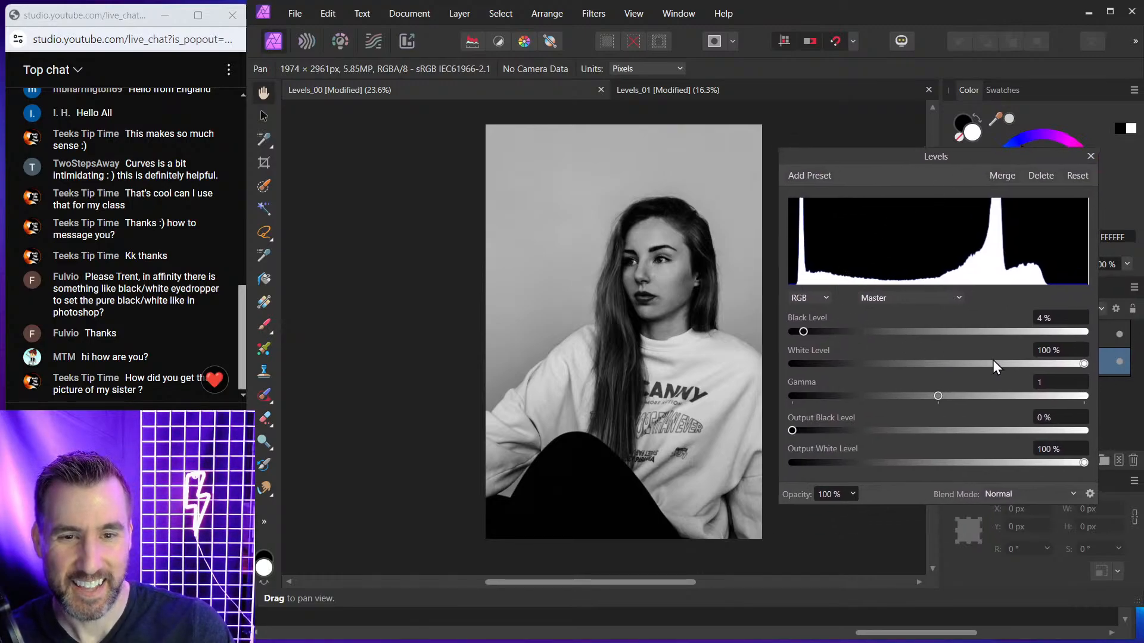
pyautogui.moveTo(806, 328)
pyautogui.mouseDown()
pyautogui.moveTo(776, 328)
pyautogui.moveTo(802, 331)
pyautogui.mouseUp()
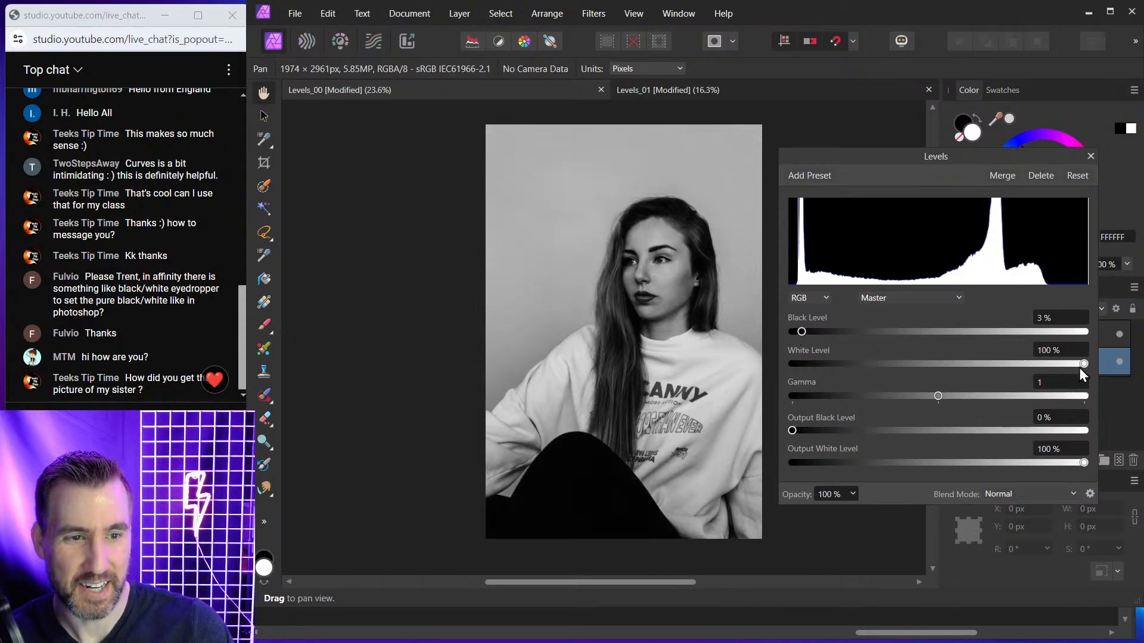
pyautogui.moveTo(1084, 364); pyautogui.dragTo(1047, 368)
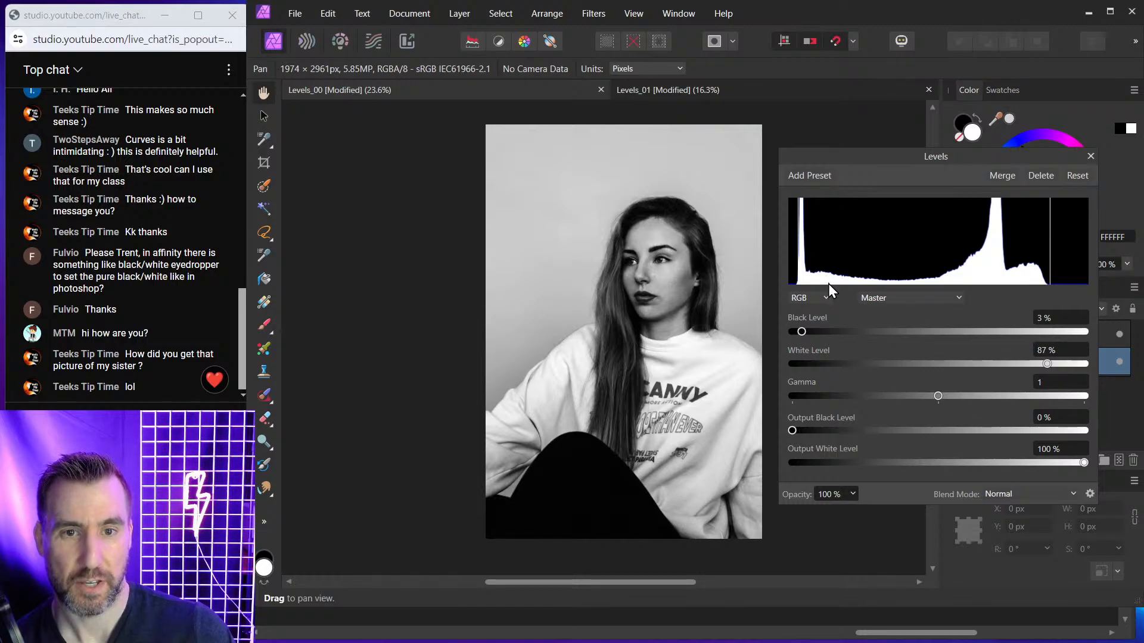
# Show the Histogram, widen it and place it over the lower part of the portrait
pyautogui.click(679, 13)
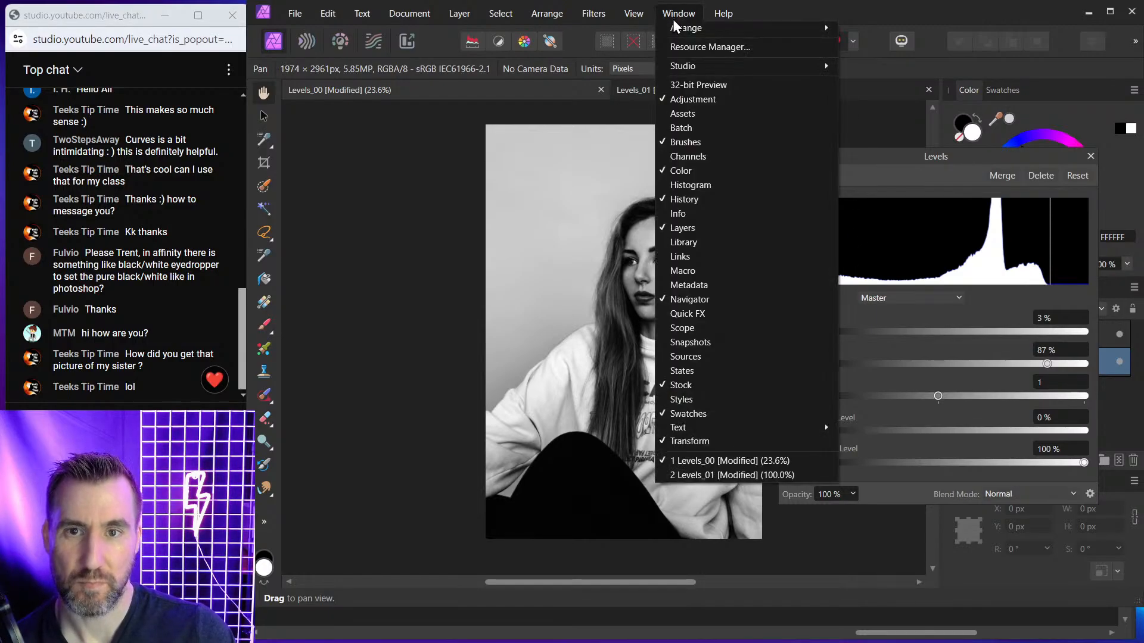
pyautogui.click(691, 185)
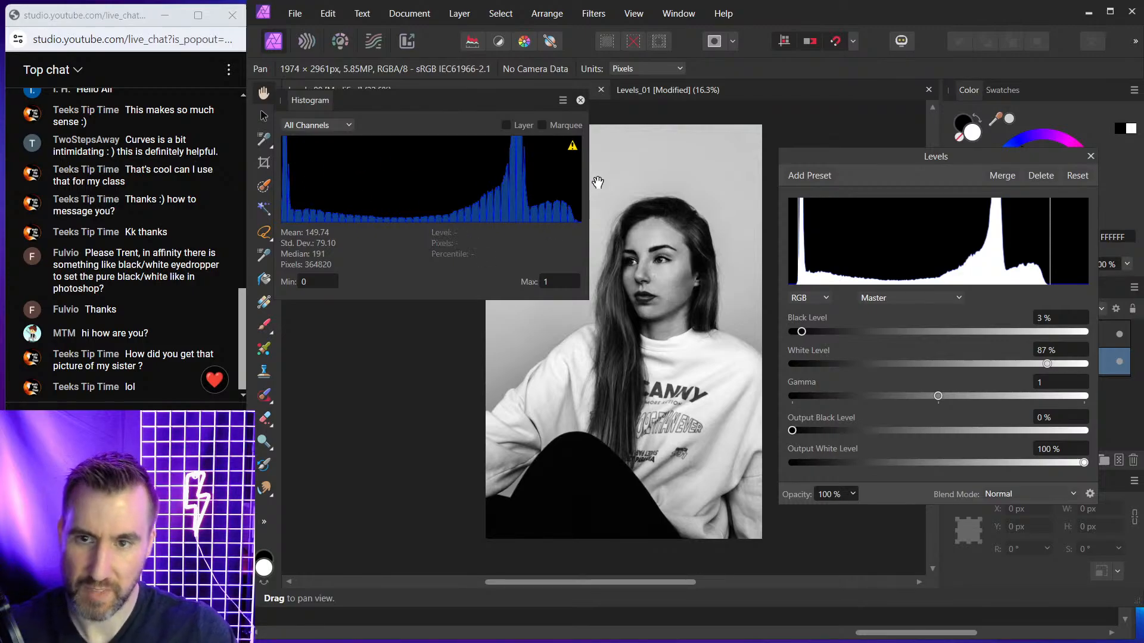
pyautogui.moveTo(588, 178); pyautogui.dragTo(728, 174)
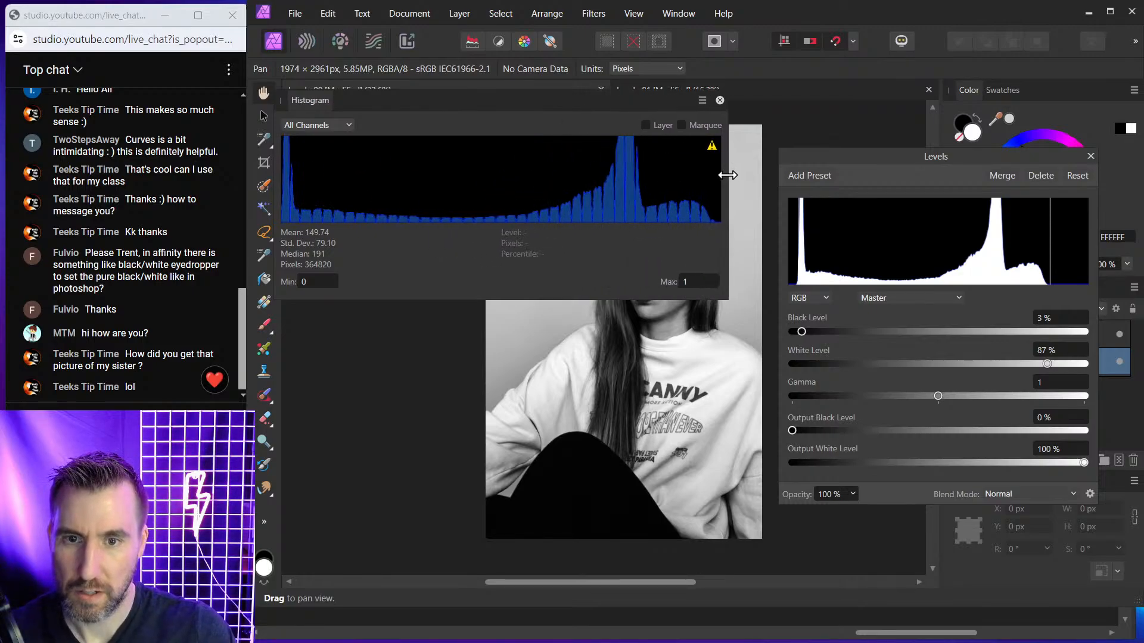
pyautogui.moveTo(659, 108); pyautogui.dragTo(680, 373)
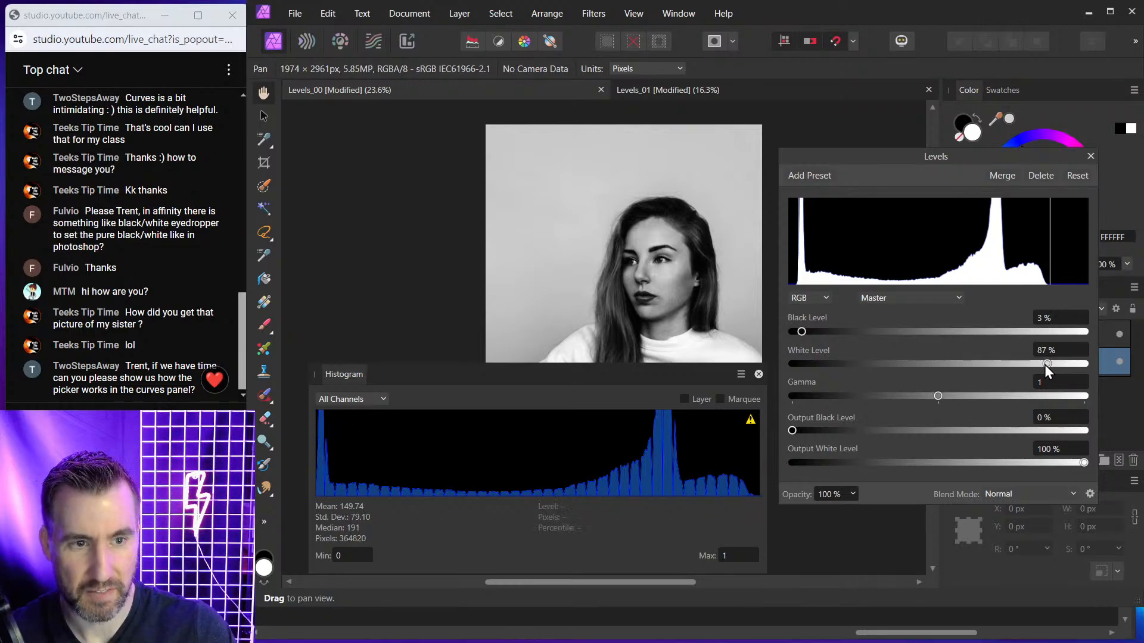
# Set the white level to 81% and the black level to 7%, and close the histogram and Levels settings
pyautogui.moveTo(1045, 364); pyautogui.dragTo(1028, 365)
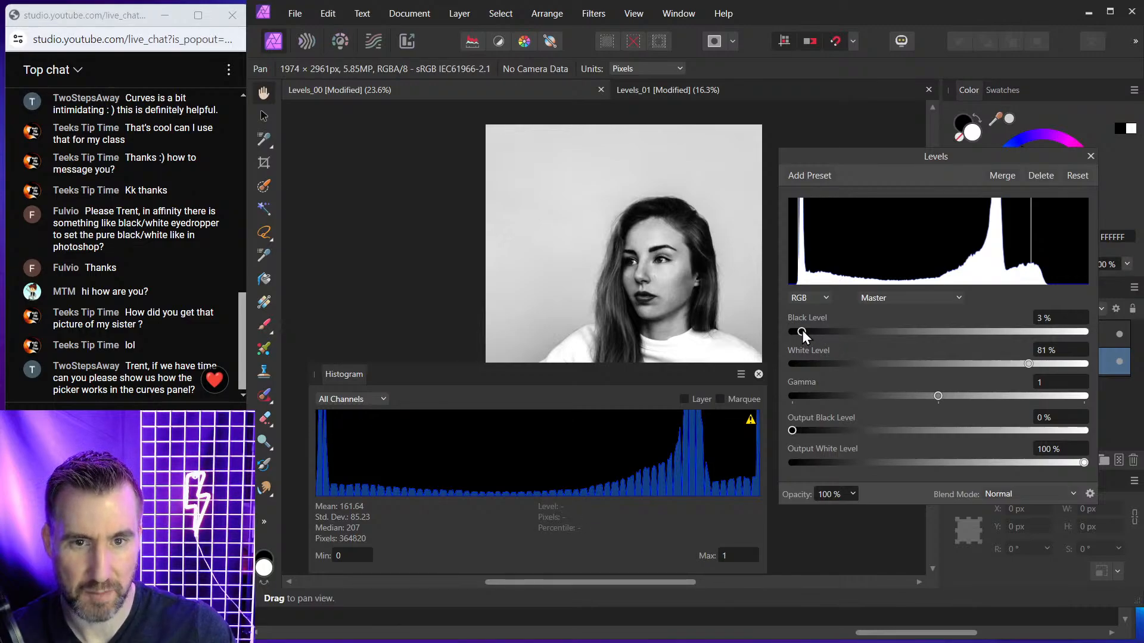
pyautogui.moveTo(802, 330); pyautogui.dragTo(813, 330)
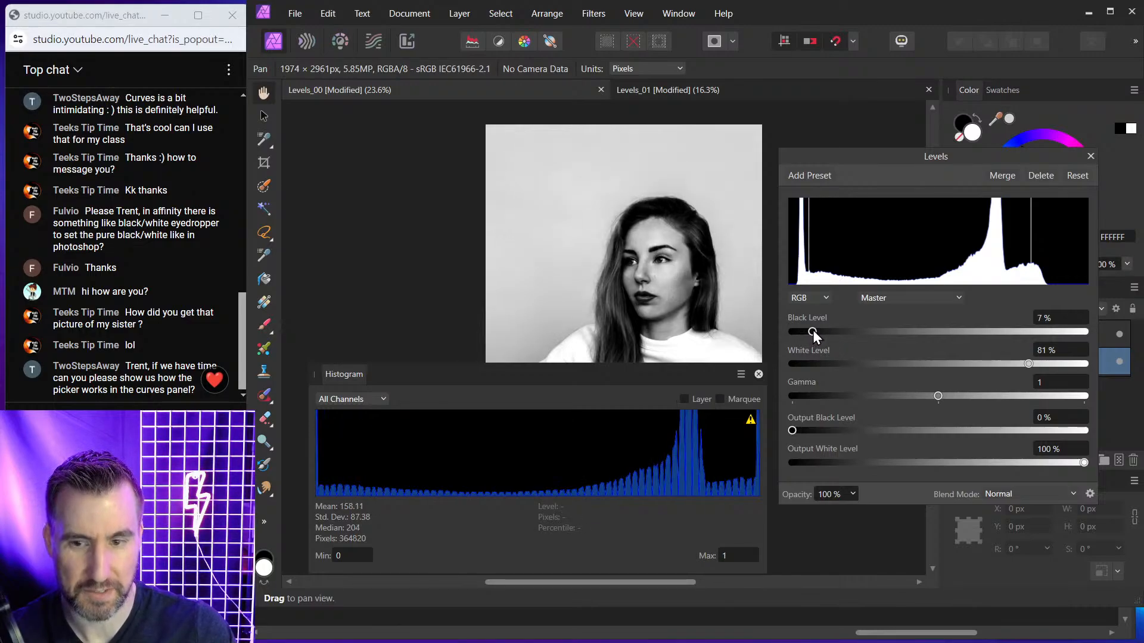
pyautogui.moveTo(707, 374); pyautogui.dragTo(326, 51)
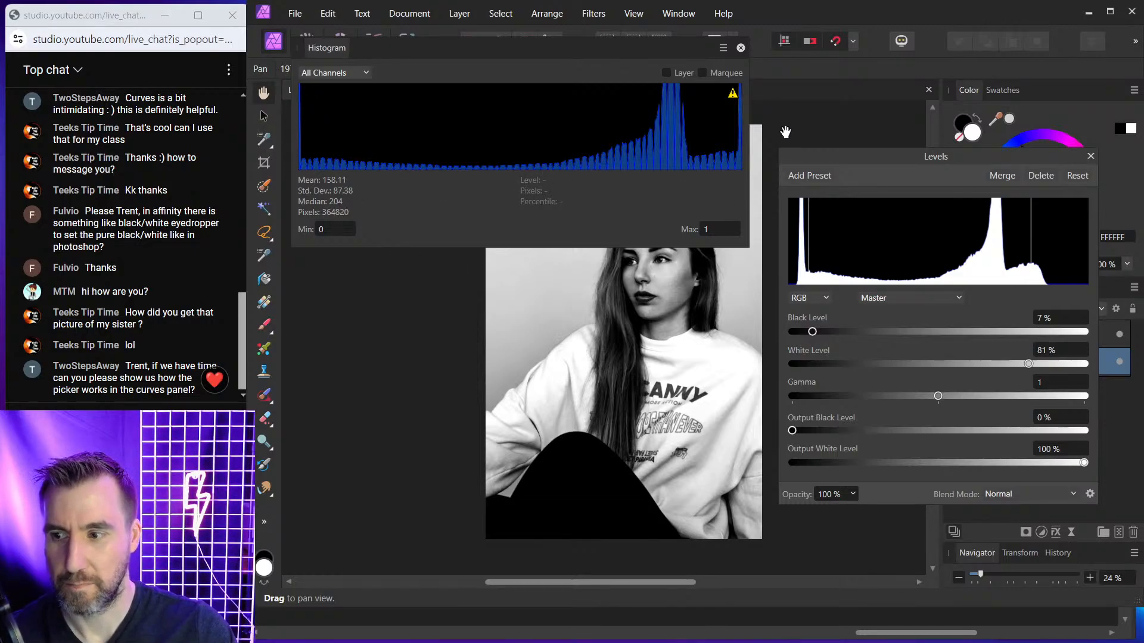
pyautogui.click(741, 48)
pyautogui.click(1091, 157)
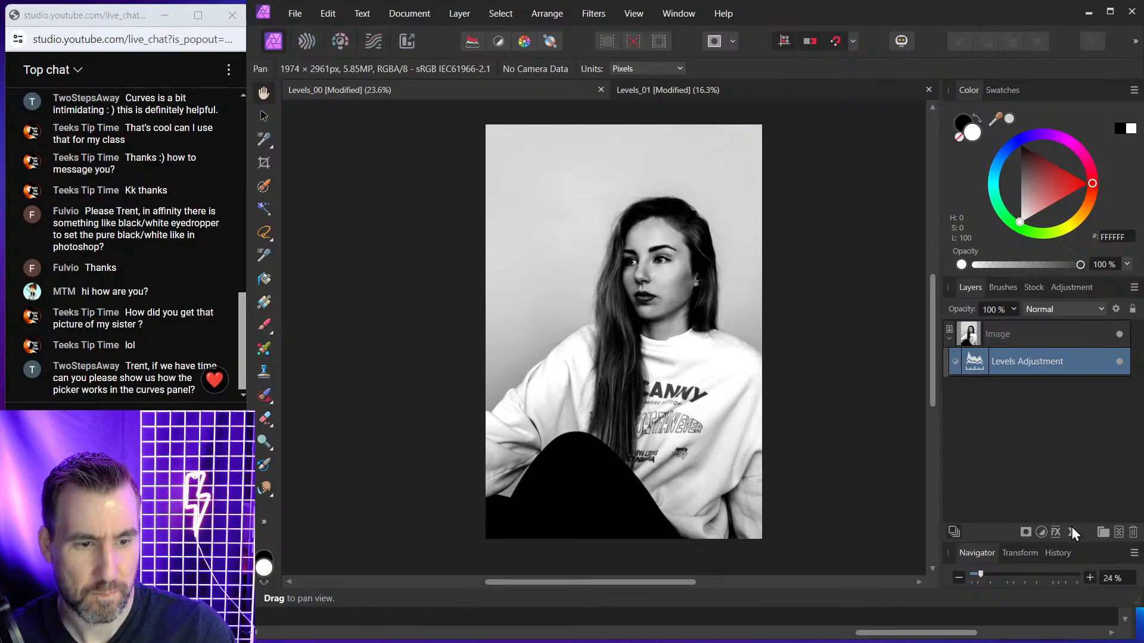
# Replace the portrait's Levels adjustment with a Curves adjustment
pyautogui.click(1133, 532)
pyautogui.click(1042, 532)
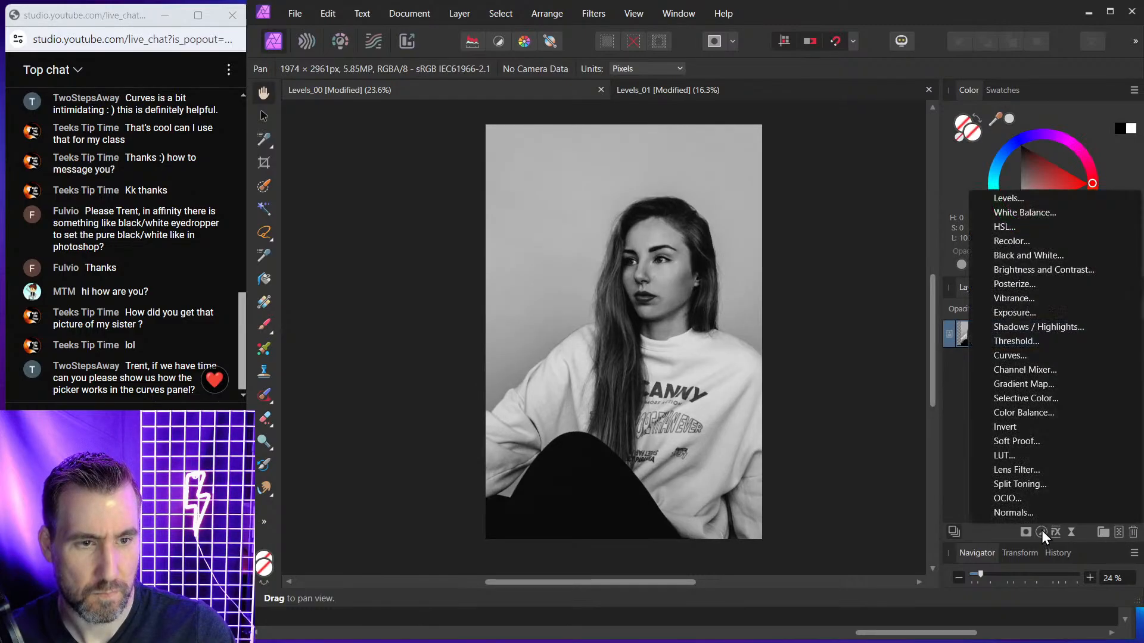
pyautogui.click(1035, 356)
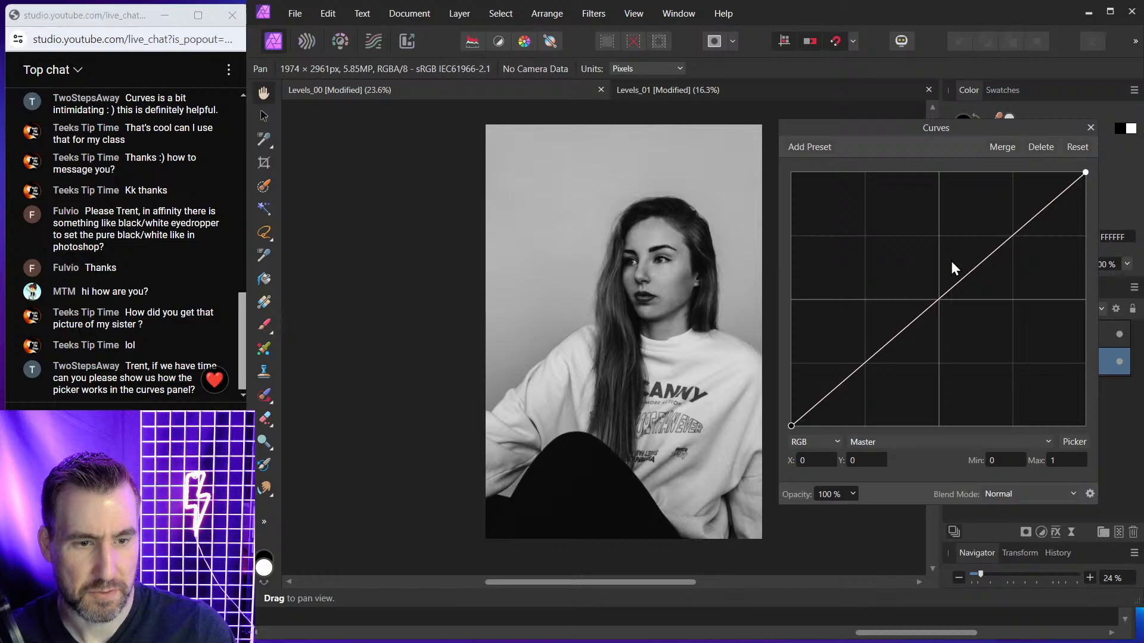
# Add a highlight point to the curve, try brightening the background with the Picker to an output of 0.728, and reset the curve
pyautogui.click(1034, 223)
pyautogui.click(1075, 442)
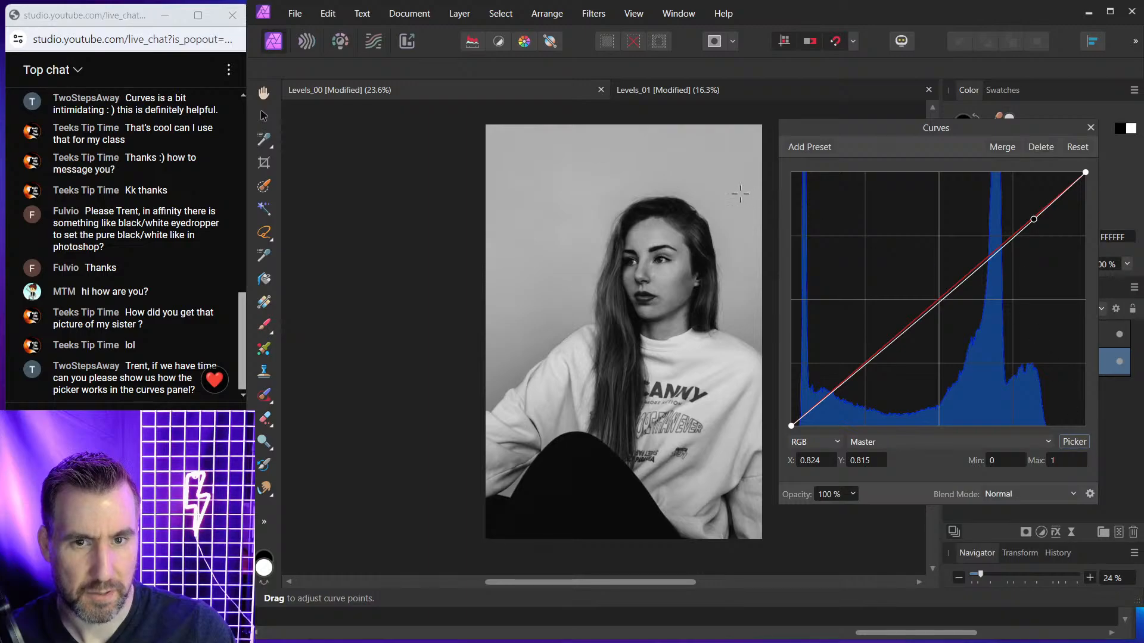
pyautogui.moveTo(735, 206); pyautogui.dragTo(716, 172)
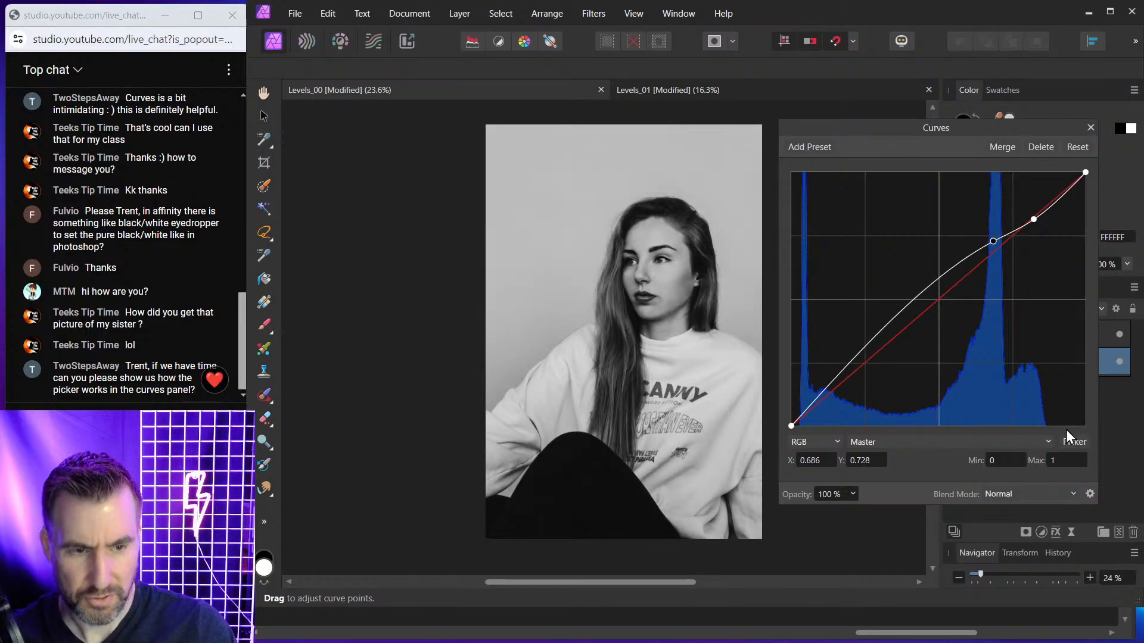
pyautogui.click(1075, 151)
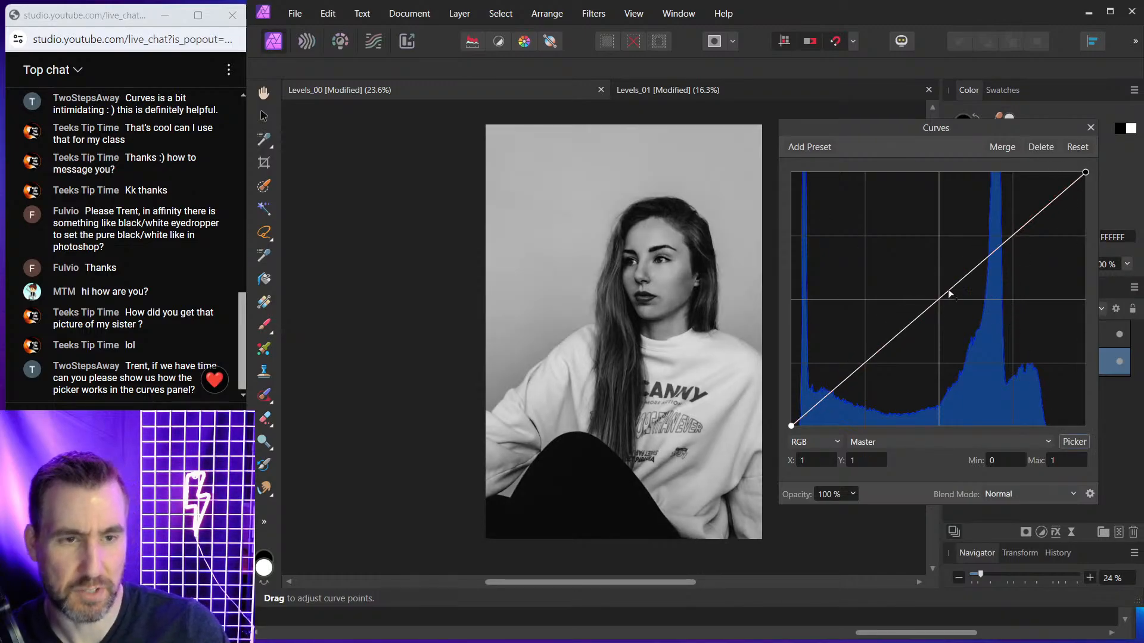
# Add a shadow point near 0.255 on the curve, pick a second point from the background, and reset the curve
pyautogui.click(866, 362)
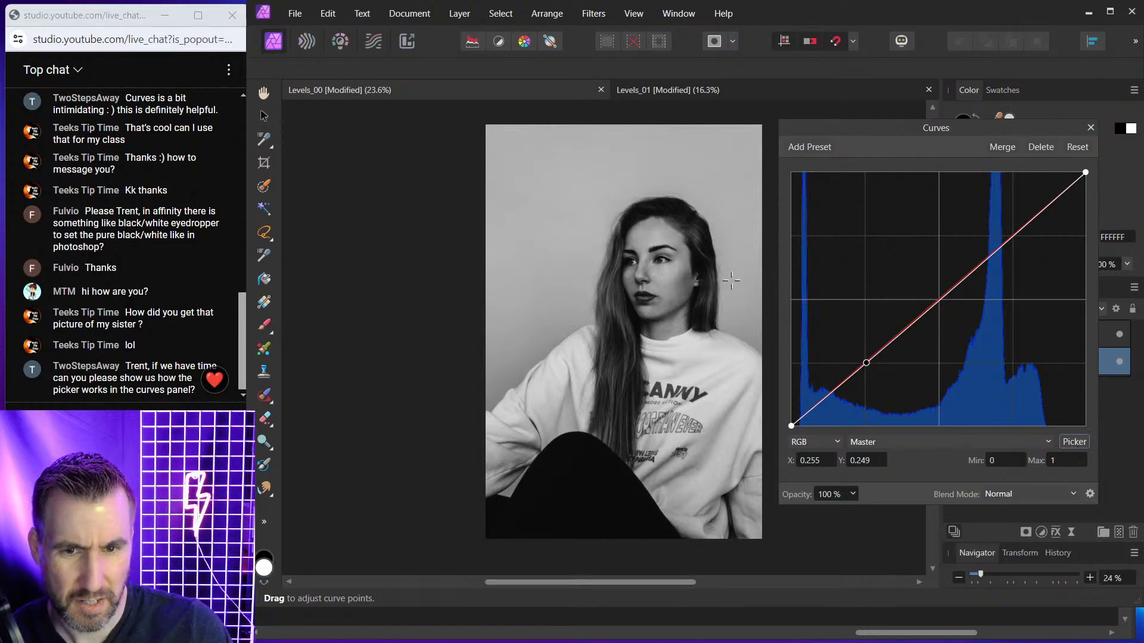
pyautogui.moveTo(732, 273)
pyautogui.mouseDown()
pyautogui.moveTo(730, 243)
pyautogui.moveTo(738, 277)
pyautogui.mouseUp()
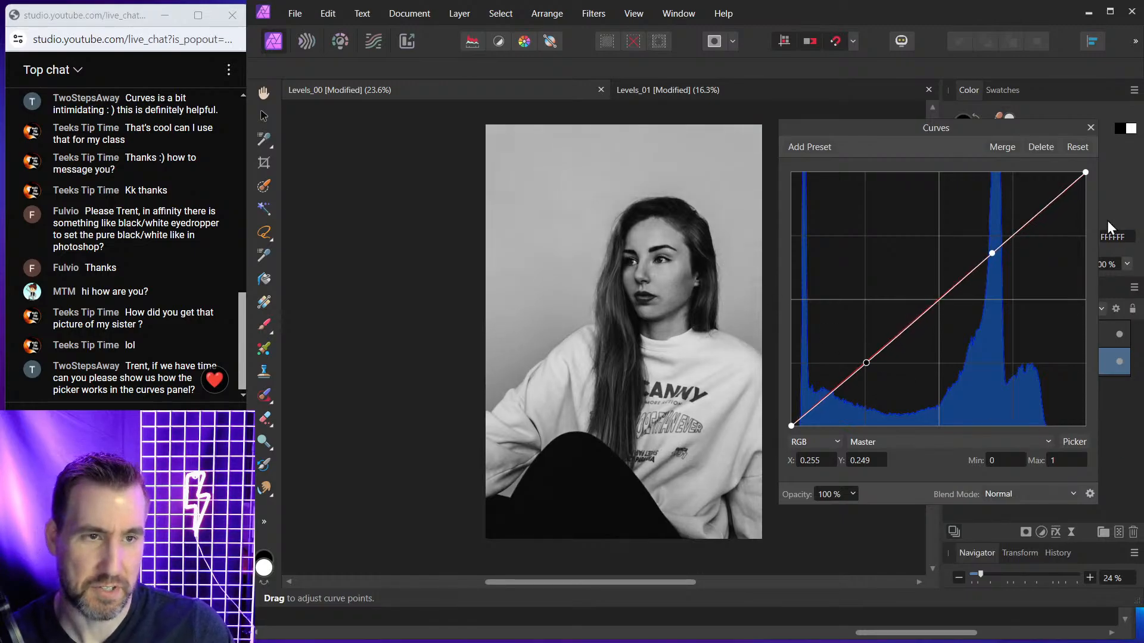
pyautogui.click(1077, 146)
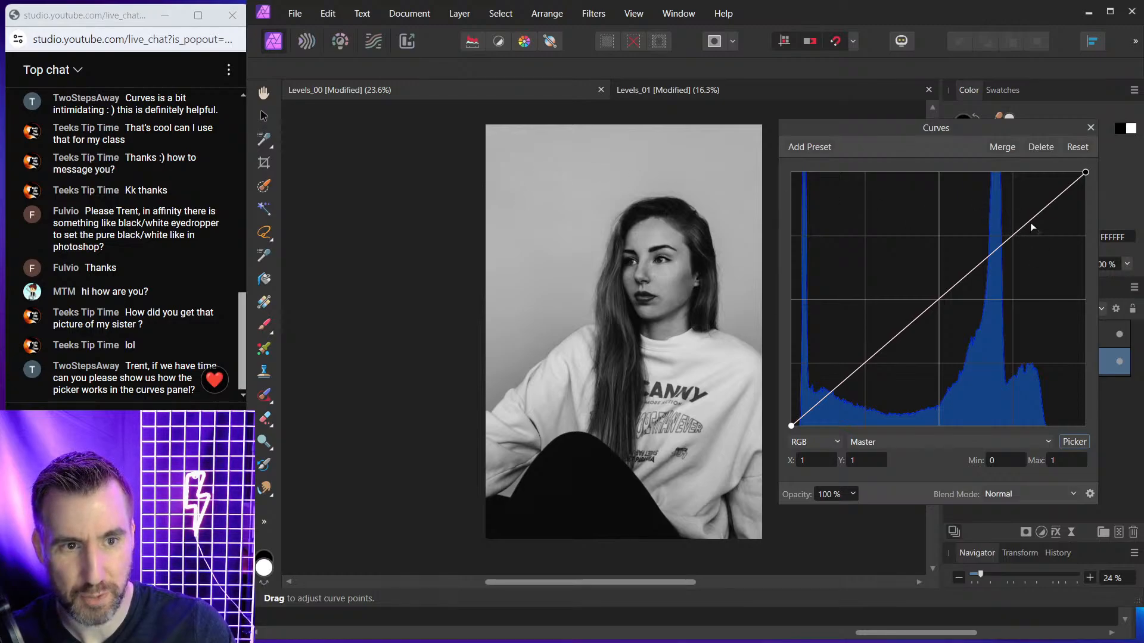
# Try darkening the background tone with the Picker to an output of 0.613, and reset the curve
pyautogui.click(545, 186)
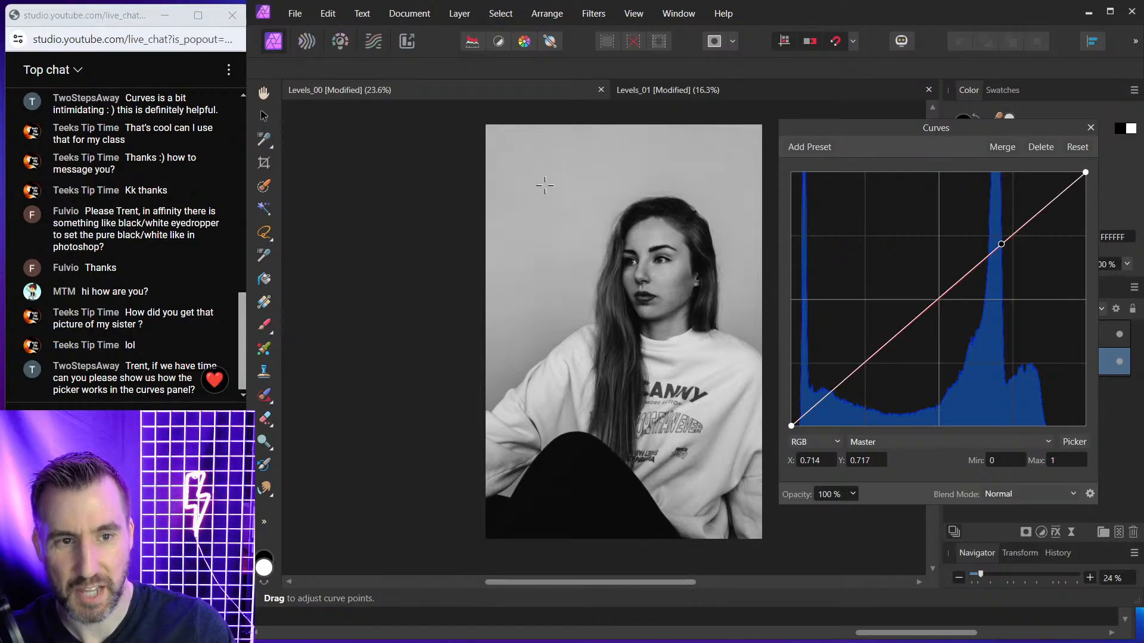
pyautogui.moveTo(544, 187); pyautogui.dragTo(584, 244)
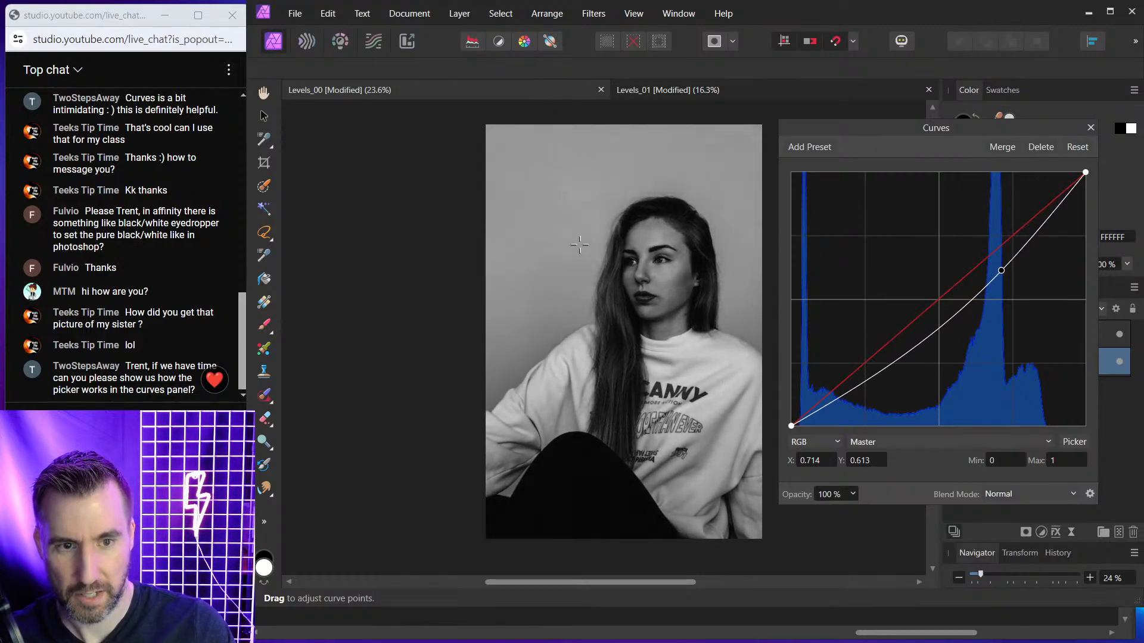
pyautogui.click(1078, 147)
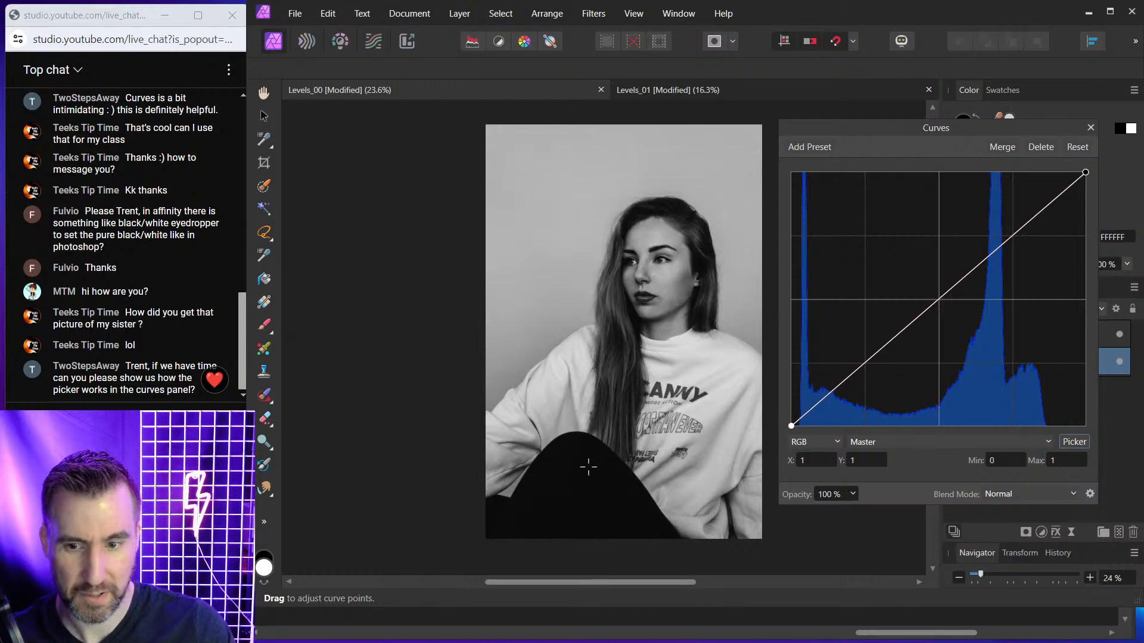
# Try darkening the black knee area with the Picker to an output of 0.012, lifting it to 0.029, and reset the curve
pyautogui.moveTo(574, 472)
pyautogui.mouseDown()
pyautogui.moveTo(596, 274)
pyautogui.moveTo(595, 479)
pyautogui.mouseUp()
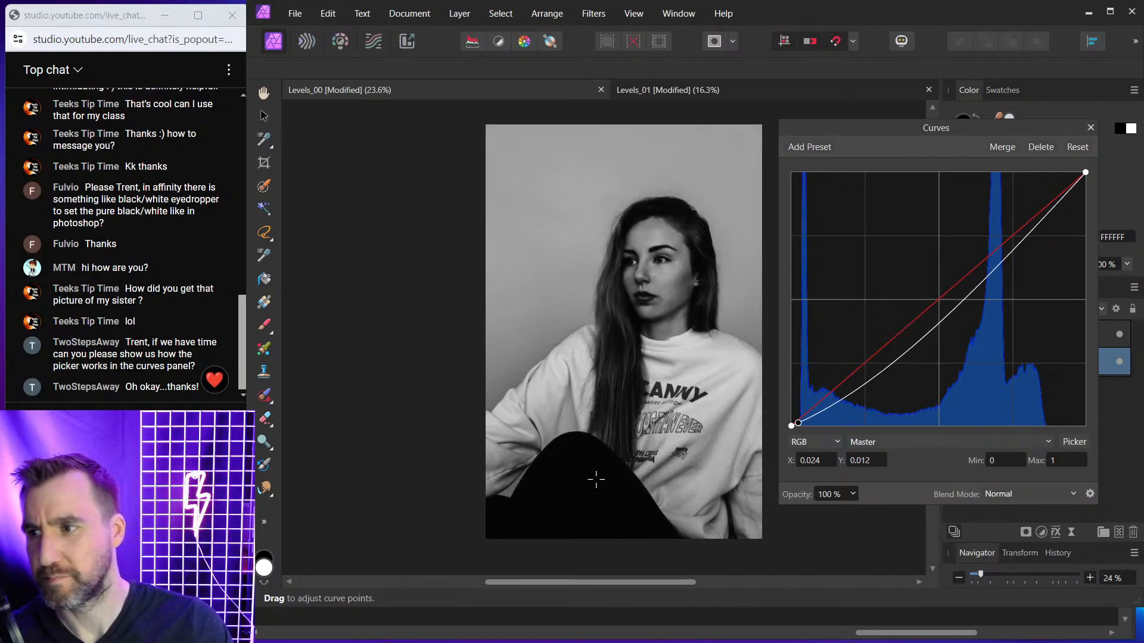
pyautogui.moveTo(596, 480); pyautogui.dragTo(624, 471)
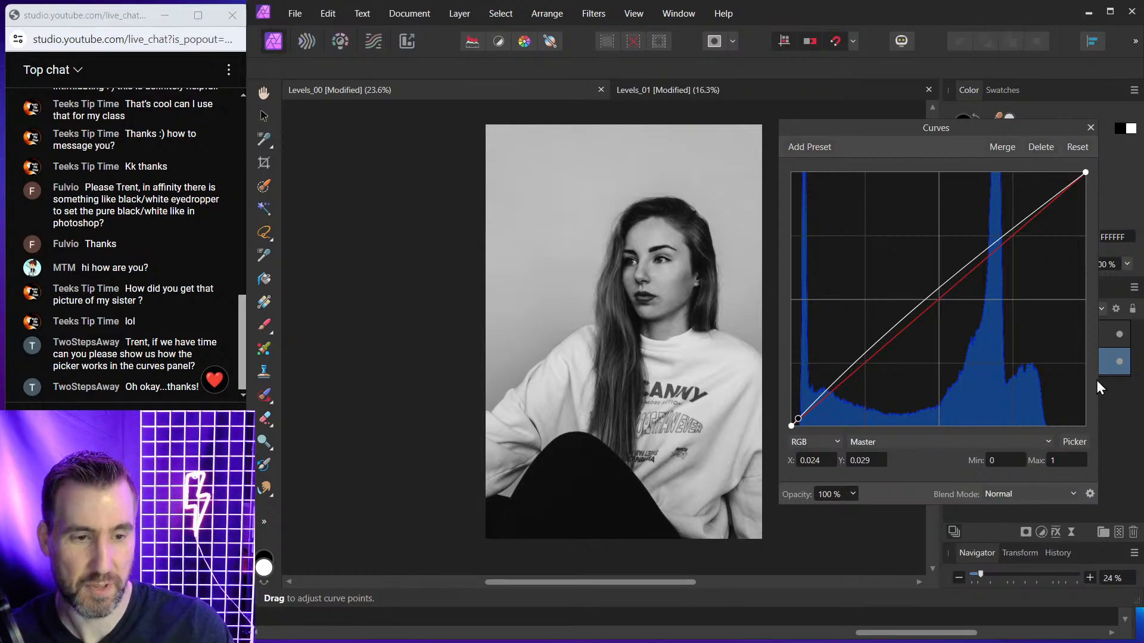
pyautogui.click(1087, 146)
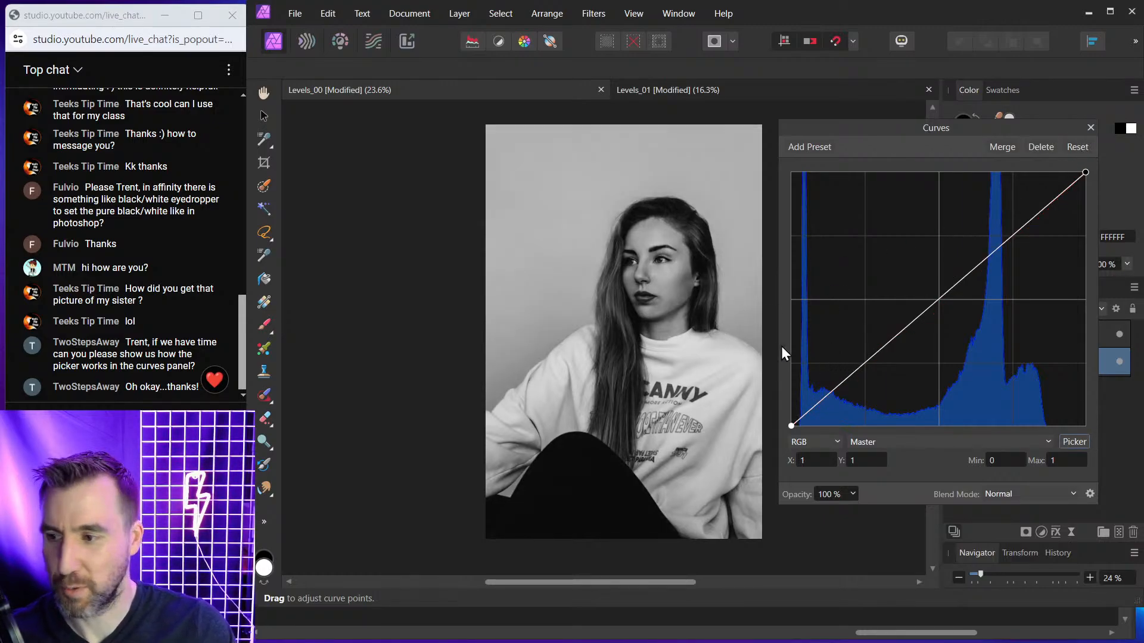
# Replace the portrait's Curves adjustment with a new Levels adjustment
pyautogui.click(1092, 129)
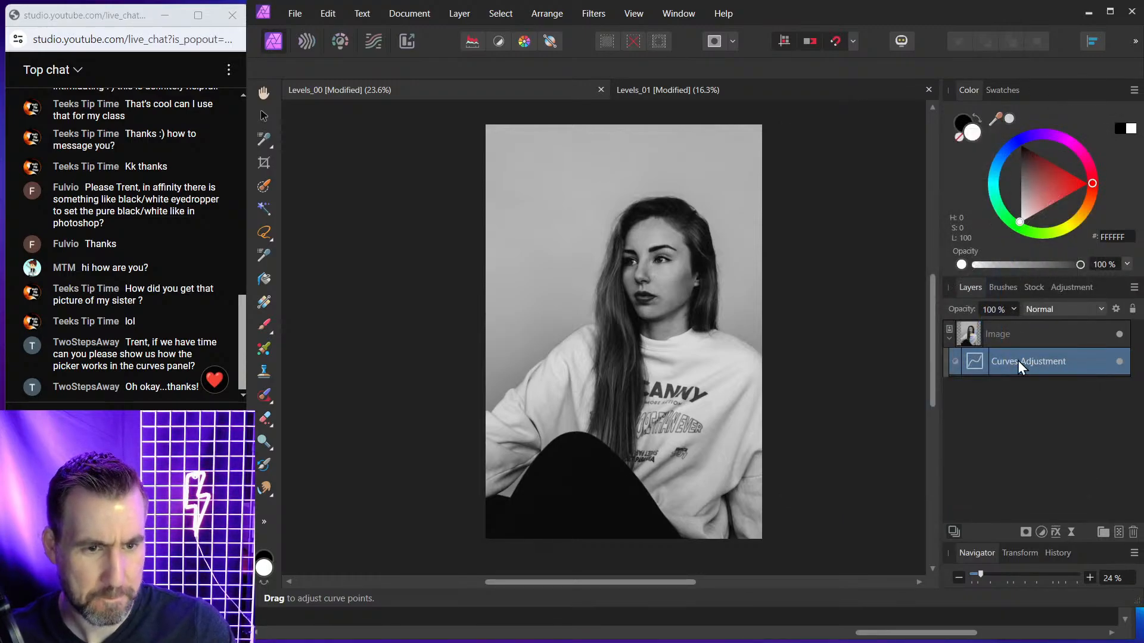
pyautogui.click(1133, 532)
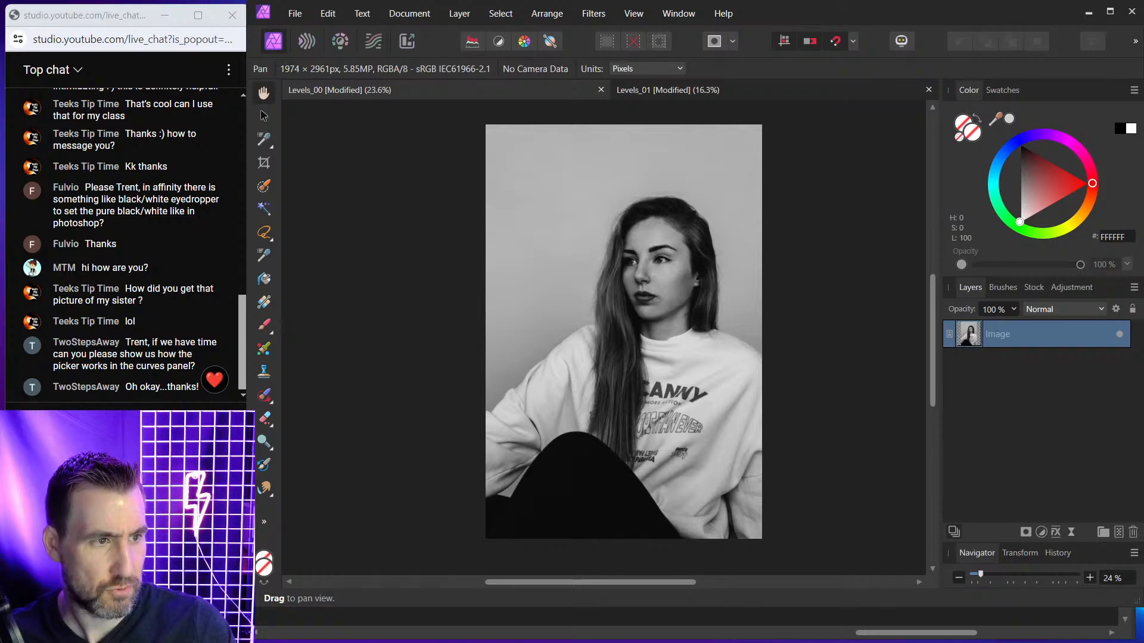
pyautogui.click(1042, 528)
pyautogui.click(999, 201)
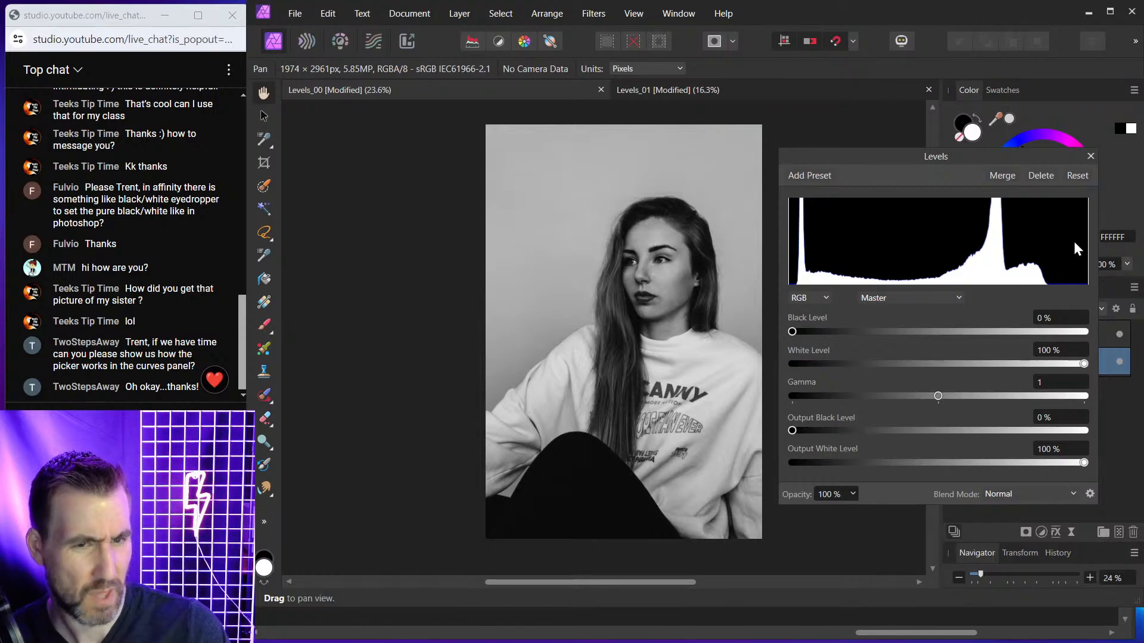
pyautogui.moveTo(1005, 152); pyautogui.dragTo(1006, 130)
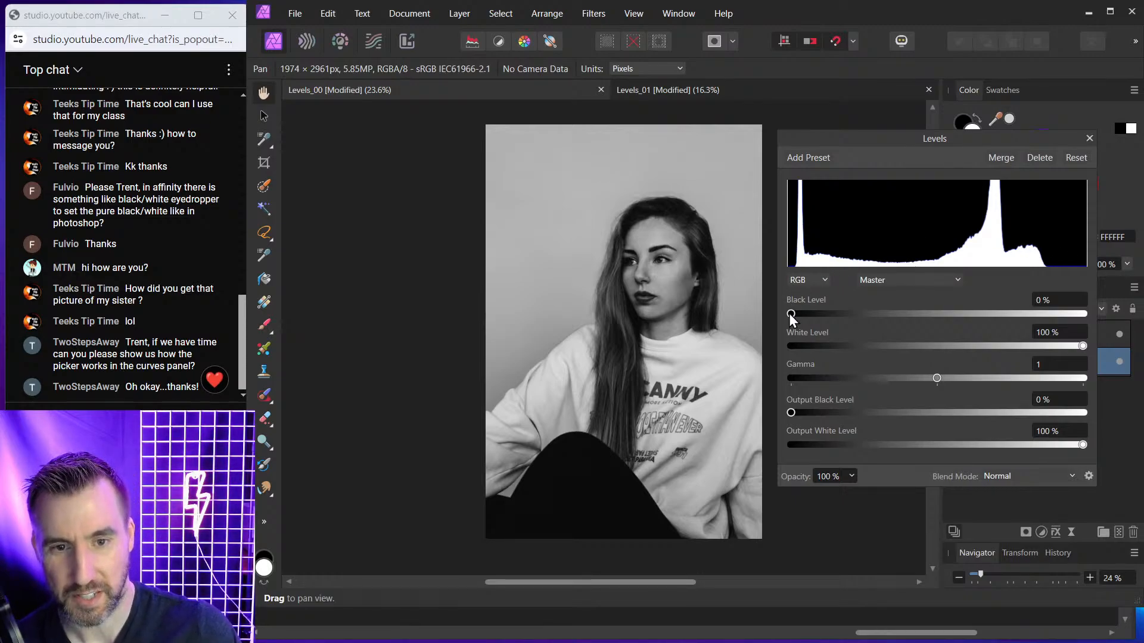
# Try a black level of 3% and a white level of 86% on the portrait, and reset the Levels
pyautogui.moveTo(790, 314); pyautogui.dragTo(802, 316)
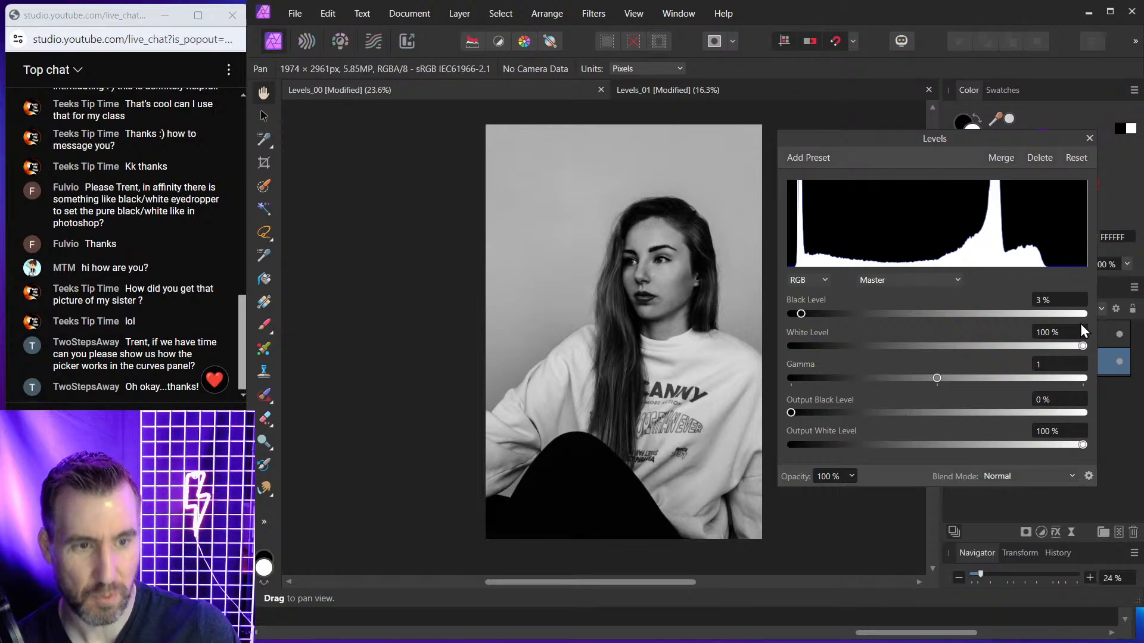
pyautogui.moveTo(1081, 348); pyautogui.dragTo(1042, 349)
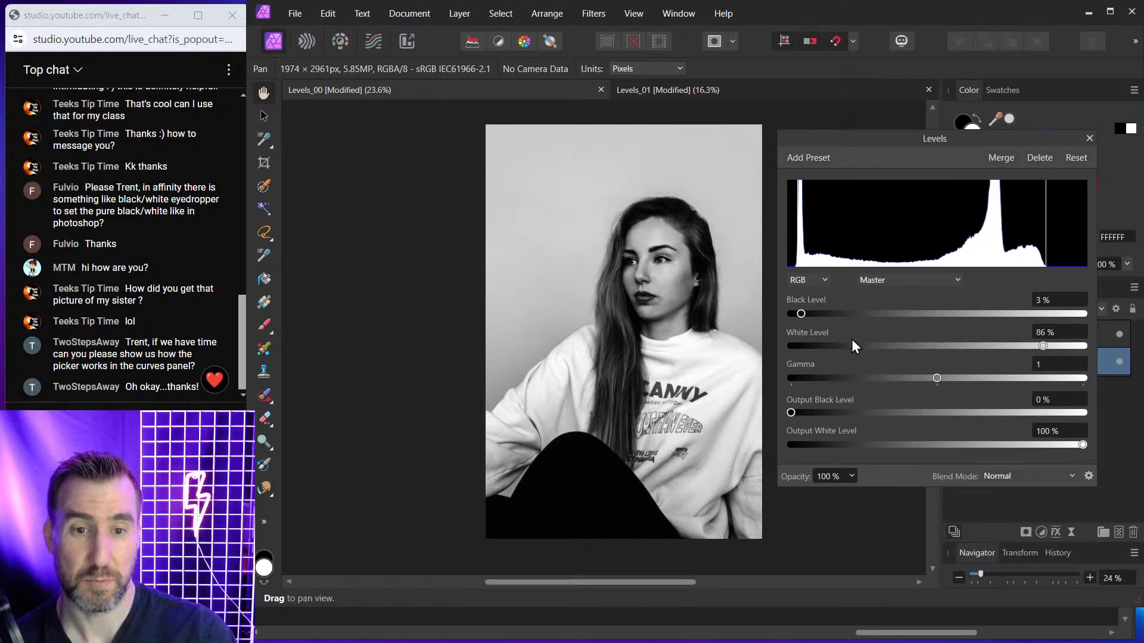
pyautogui.click(1075, 157)
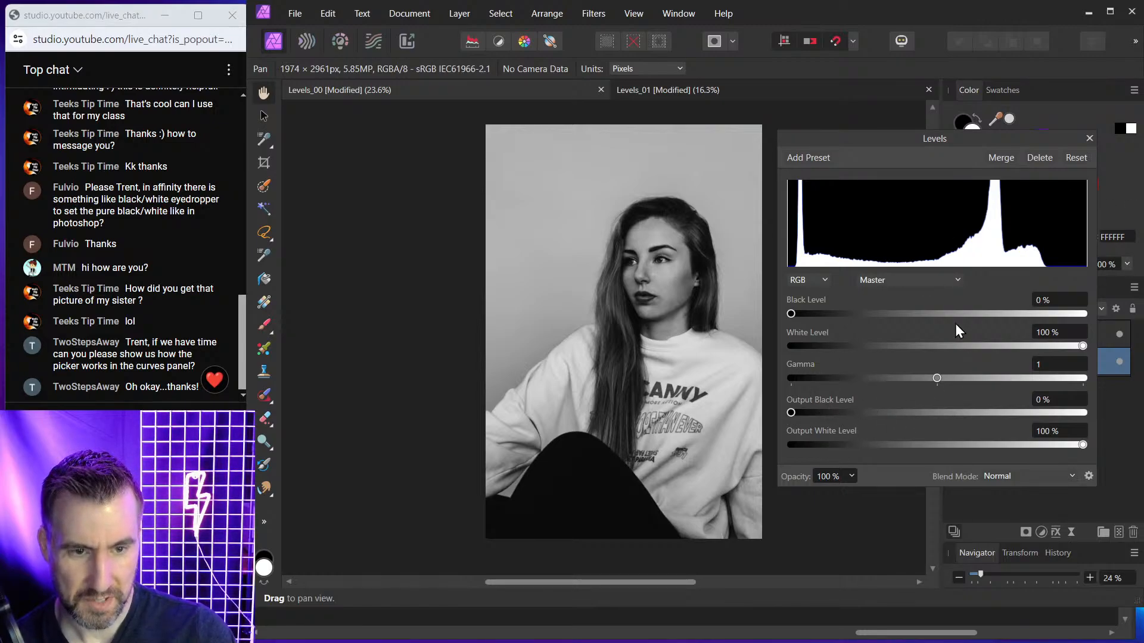
# Try a gamma of 1.249 on the portrait, show the document histogram, and reset the Levels
pyautogui.moveTo(935, 377); pyautogui.dragTo(973, 381)
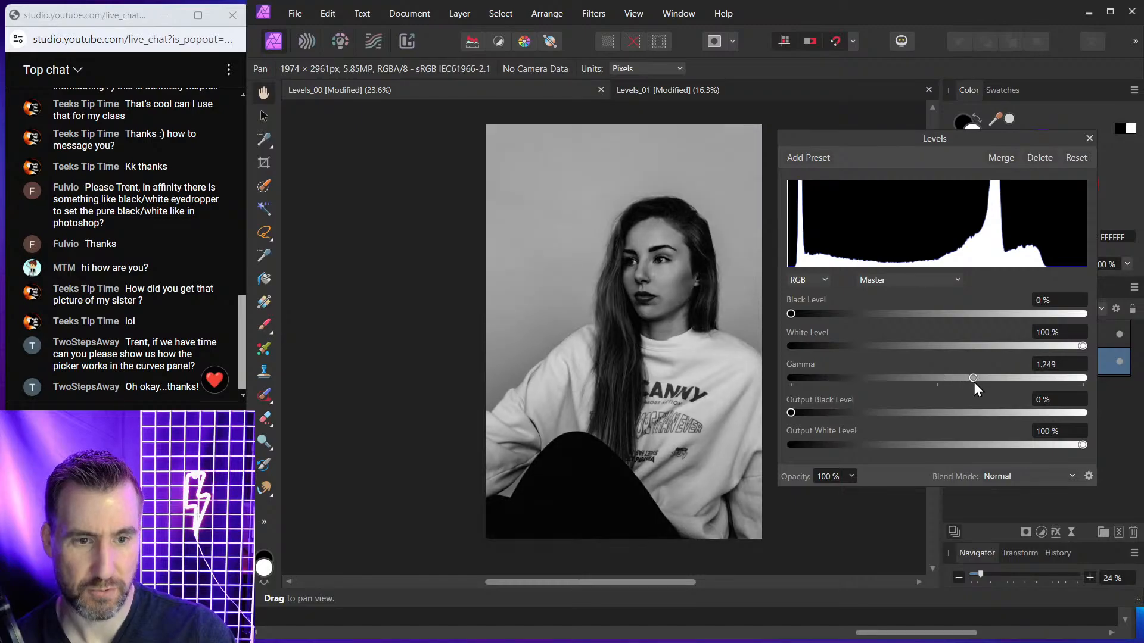
pyautogui.click(678, 13)
pyautogui.click(692, 184)
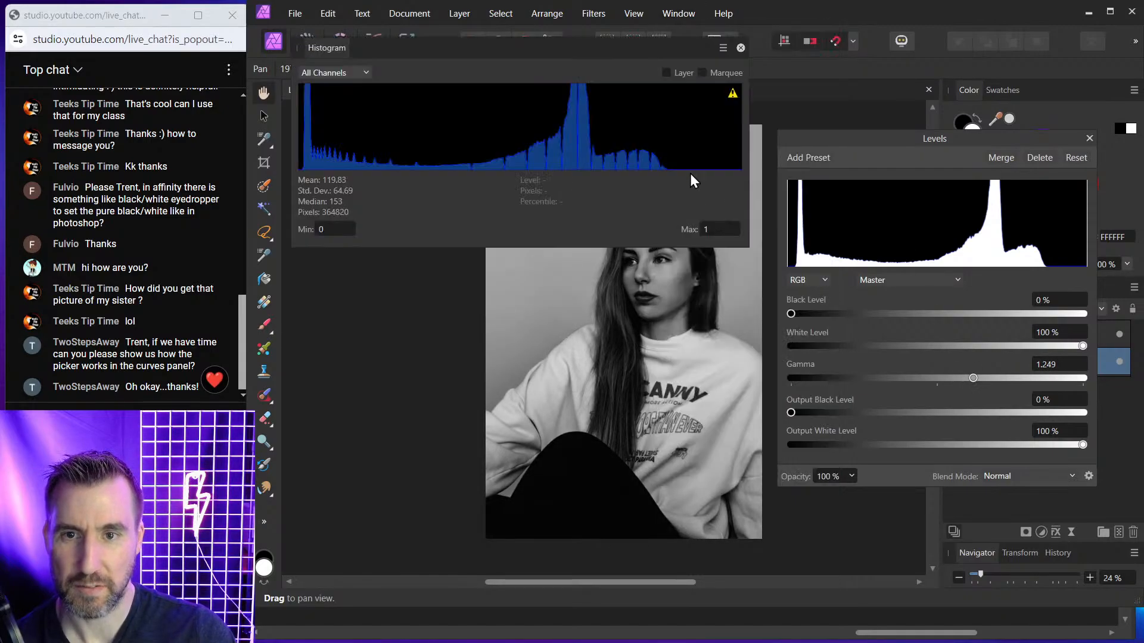
pyautogui.click(1080, 161)
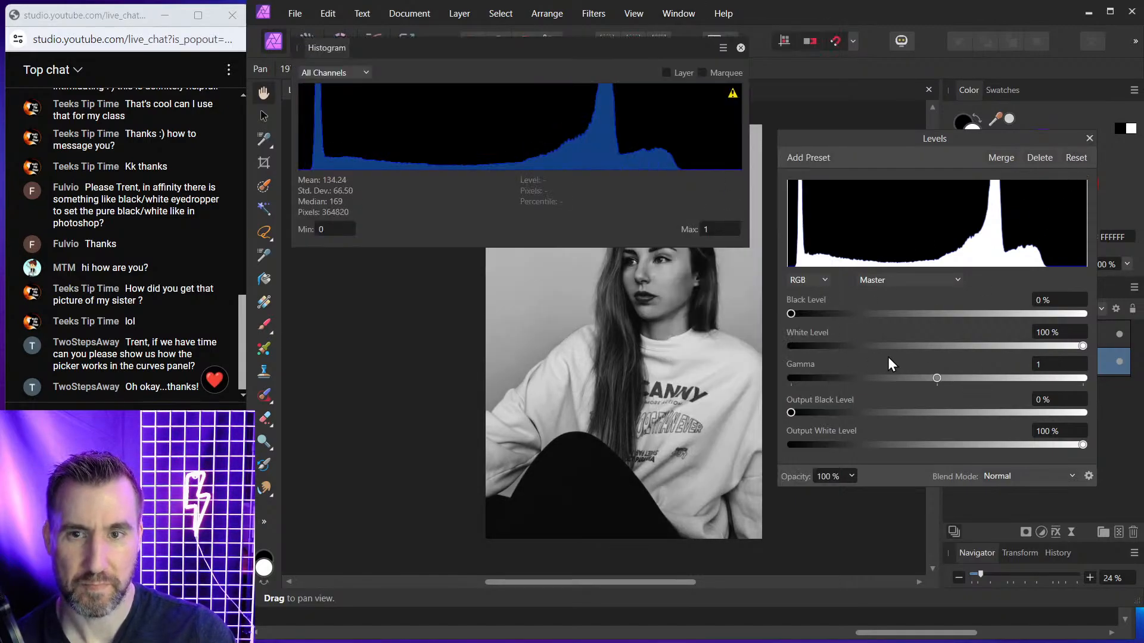
# Try lowering the gamma to 0.653 and 0.441 and raising it to 1.216 and 1.306, and reset the Levels
pyautogui.moveTo(938, 376); pyautogui.dragTo(886, 378)
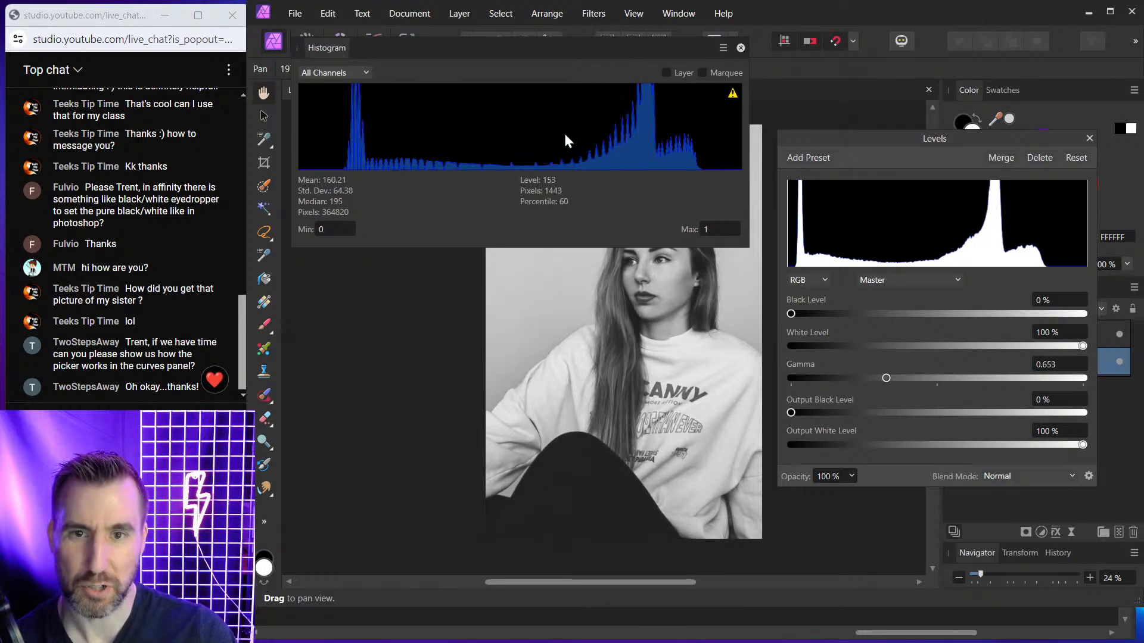
pyautogui.moveTo(888, 379); pyautogui.dragTo(856, 377)
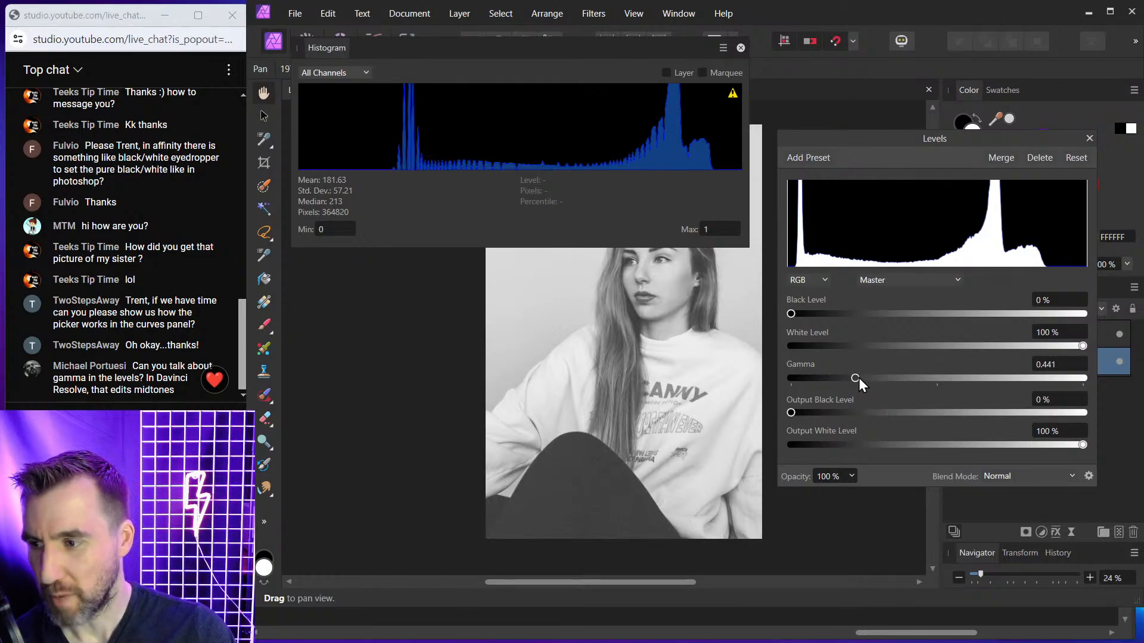
pyautogui.moveTo(856, 378); pyautogui.dragTo(968, 378)
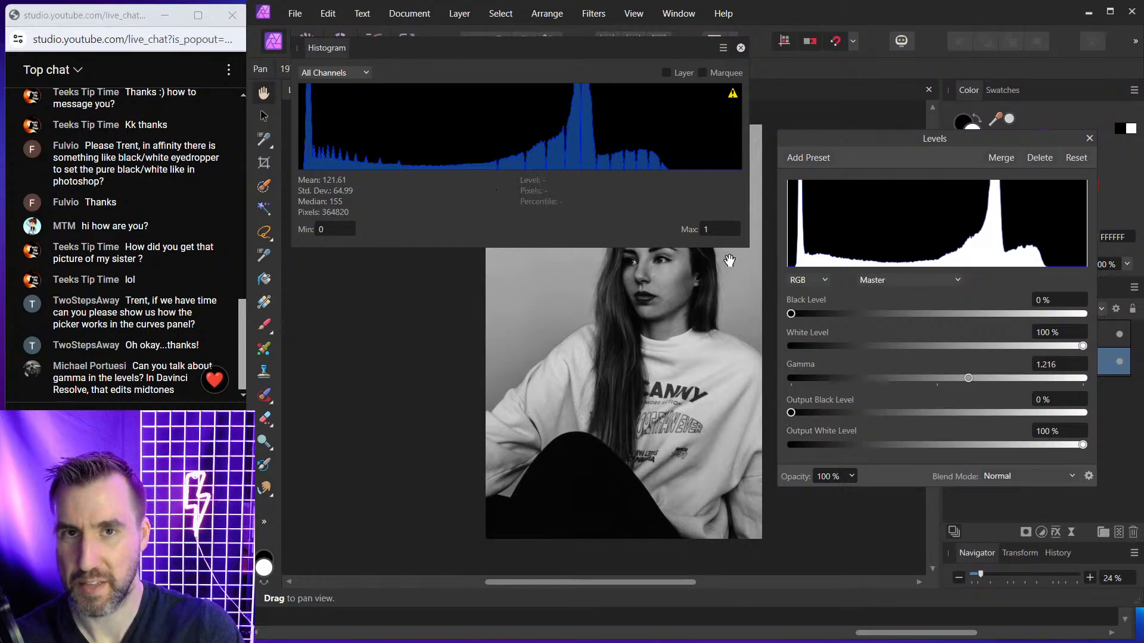
pyautogui.moveTo(969, 379); pyautogui.dragTo(982, 379)
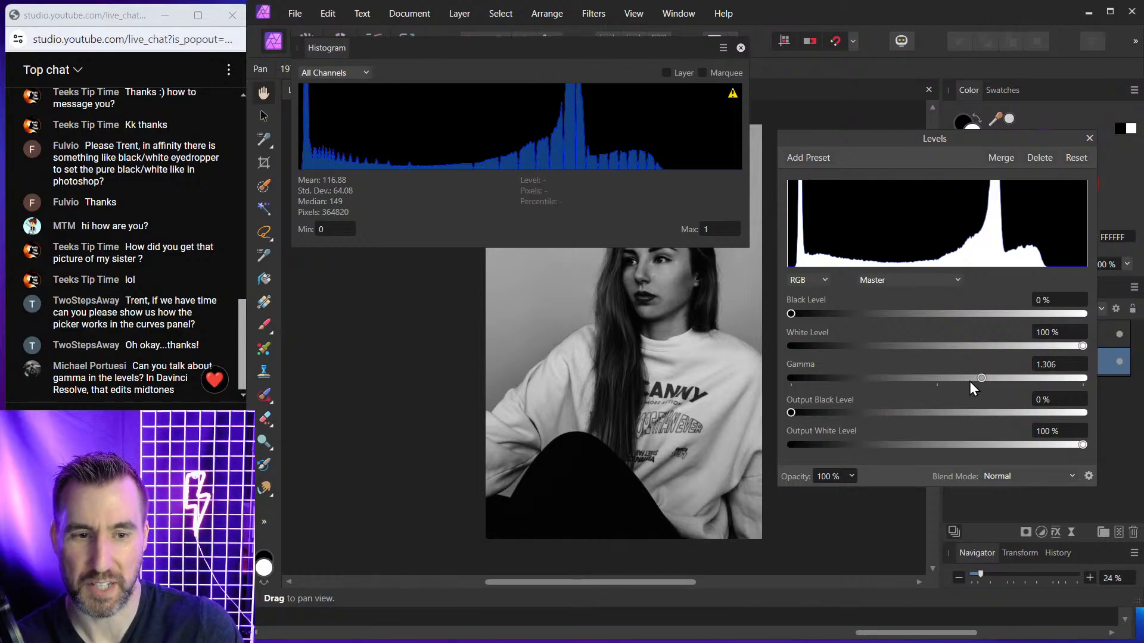
pyautogui.click(1076, 159)
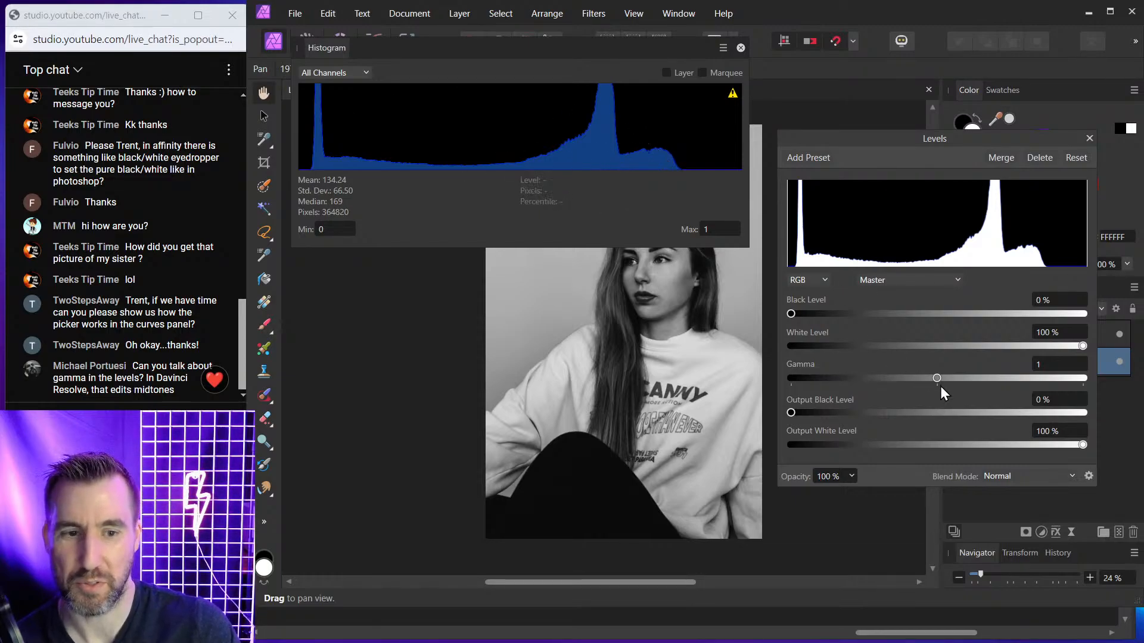
# Try a gamma of 0.433 followed by 1.339 to compare the midtones, and reset the Levels
pyautogui.moveTo(870, 380); pyautogui.dragTo(855, 379)
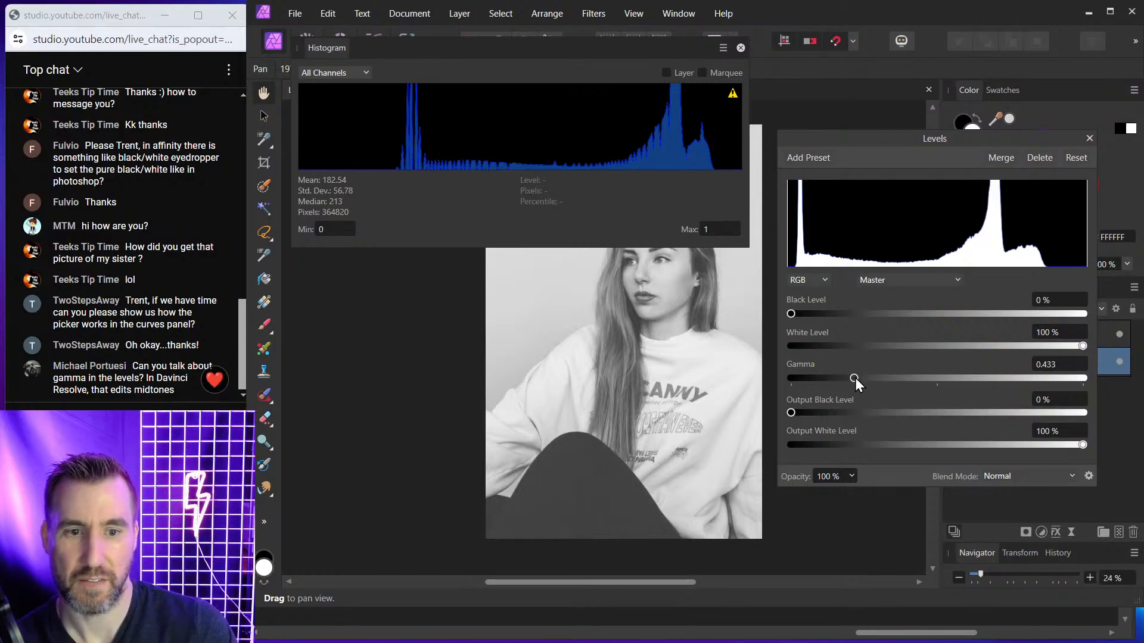
pyautogui.moveTo(855, 378); pyautogui.dragTo(987, 387)
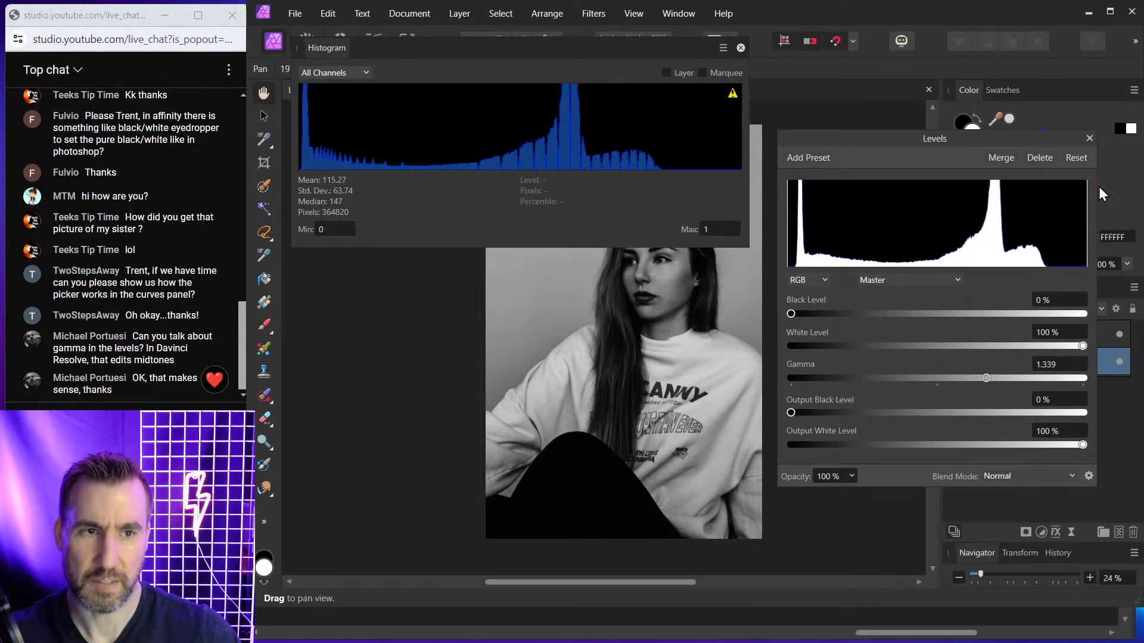
pyautogui.click(1076, 158)
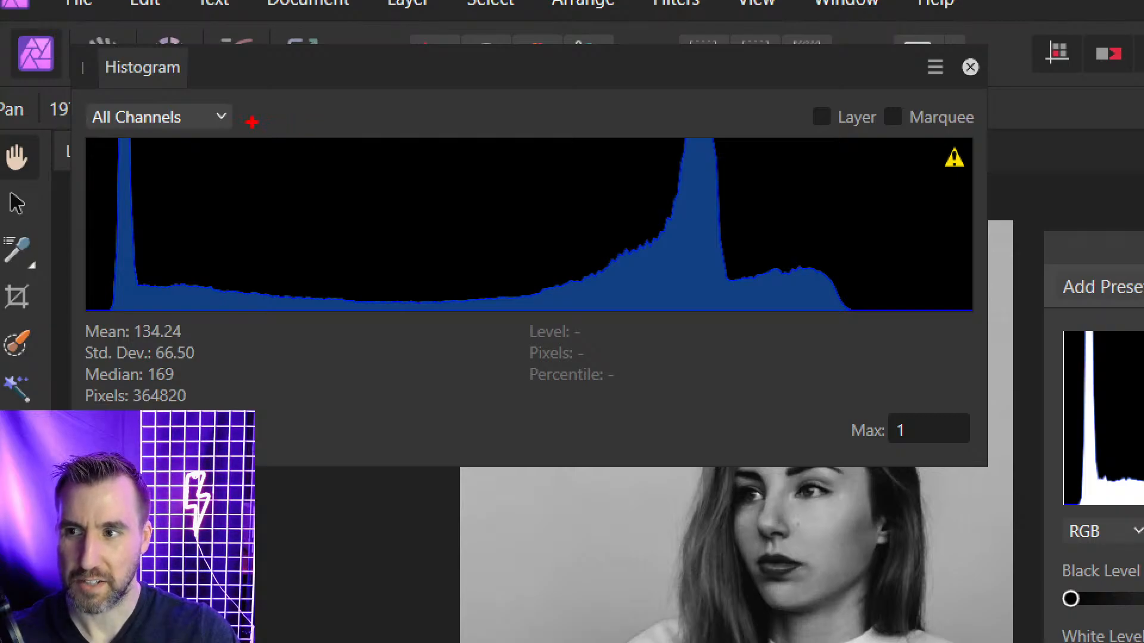
pyautogui.moveTo(252, 121)
pyautogui.mouseDown()
pyautogui.moveTo(230, 204)
pyautogui.moveTo(260, 290)
pyautogui.moveTo(323, 358)
pyautogui.moveTo(449, 367)
pyautogui.moveTo(582, 353)
pyautogui.moveTo(647, 307)
pyautogui.moveTo(678, 207)
pyautogui.moveTo(658, 122)
pyautogui.moveTo(550, 51)
pyautogui.moveTo(262, 110)
pyautogui.mouseUp()
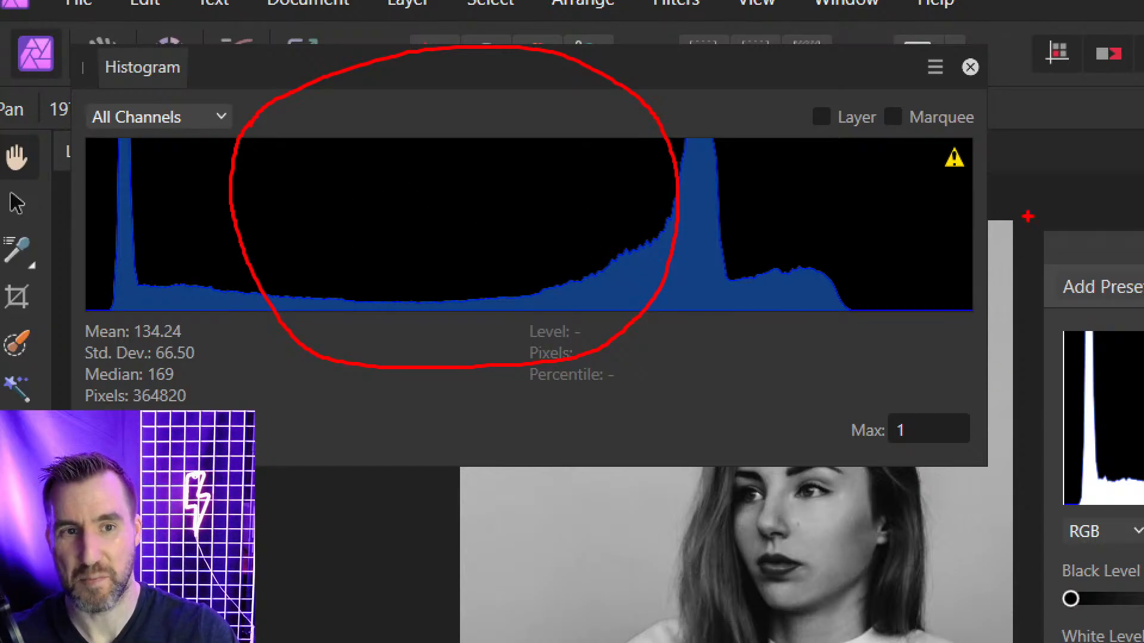
pyautogui.press('Escape')
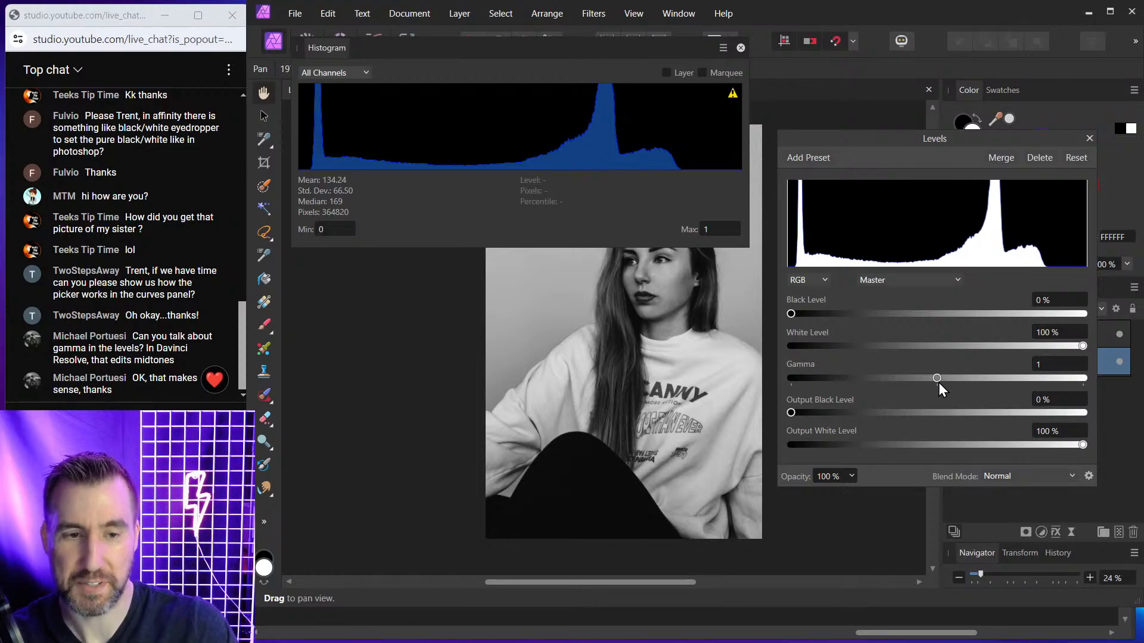
# Try darkening the portrait with a gamma of 1.555, reset the Levels, and close the histogram
pyautogui.moveTo(939, 378); pyautogui.dragTo(1017, 379)
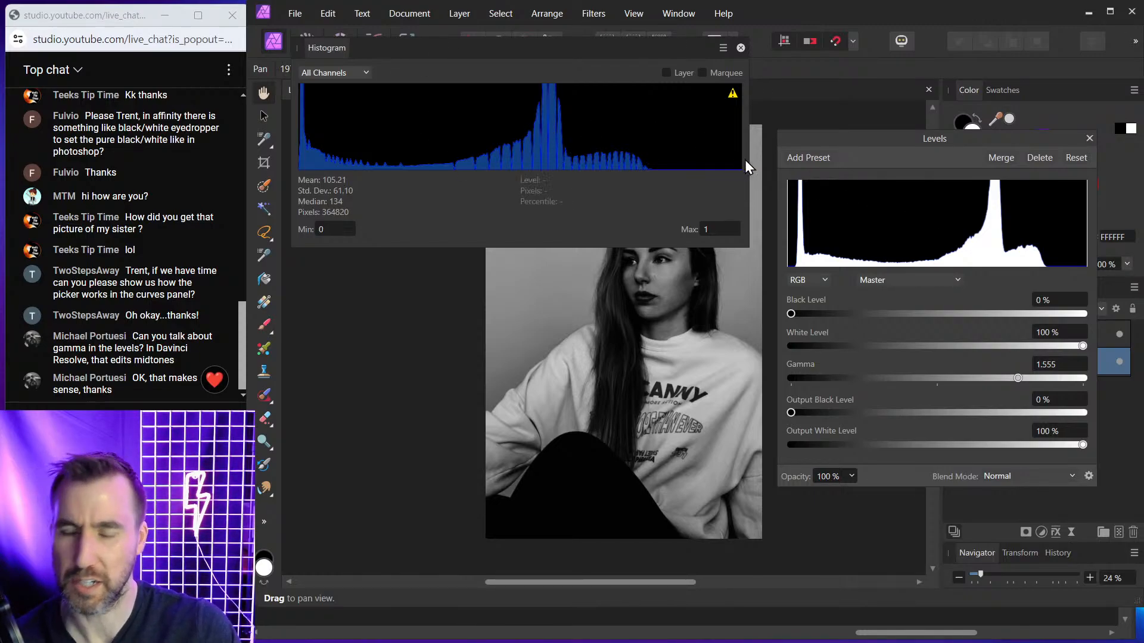
pyautogui.click(1076, 157)
pyautogui.click(740, 47)
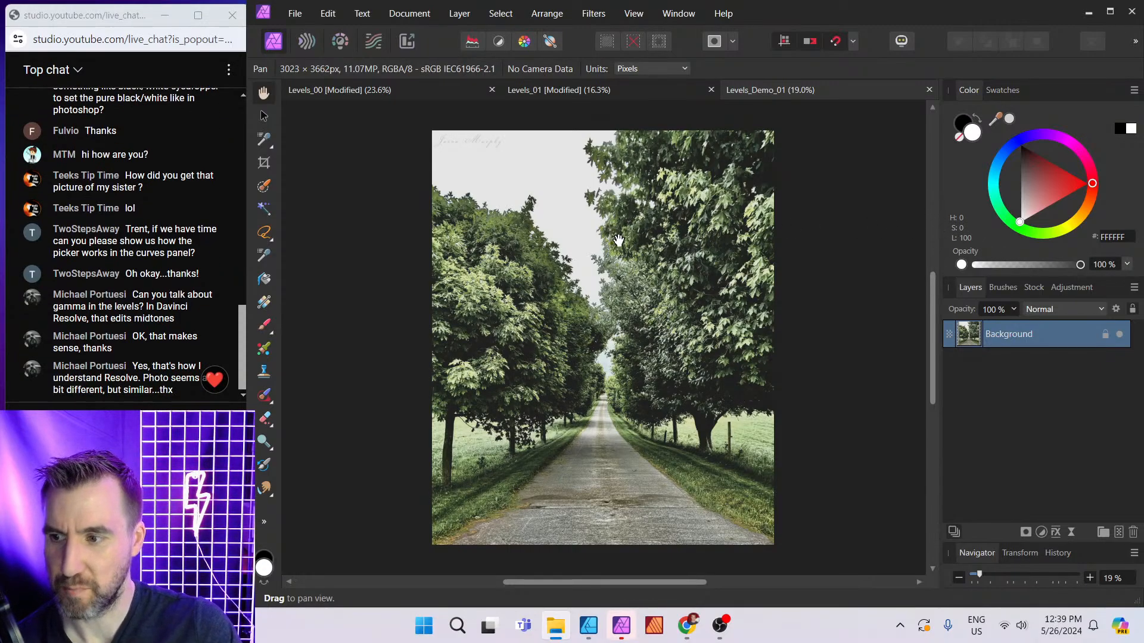
# Add a Levels adjustment to the tree-lined road photo and move its dialog off the image
pyautogui.click(1042, 534)
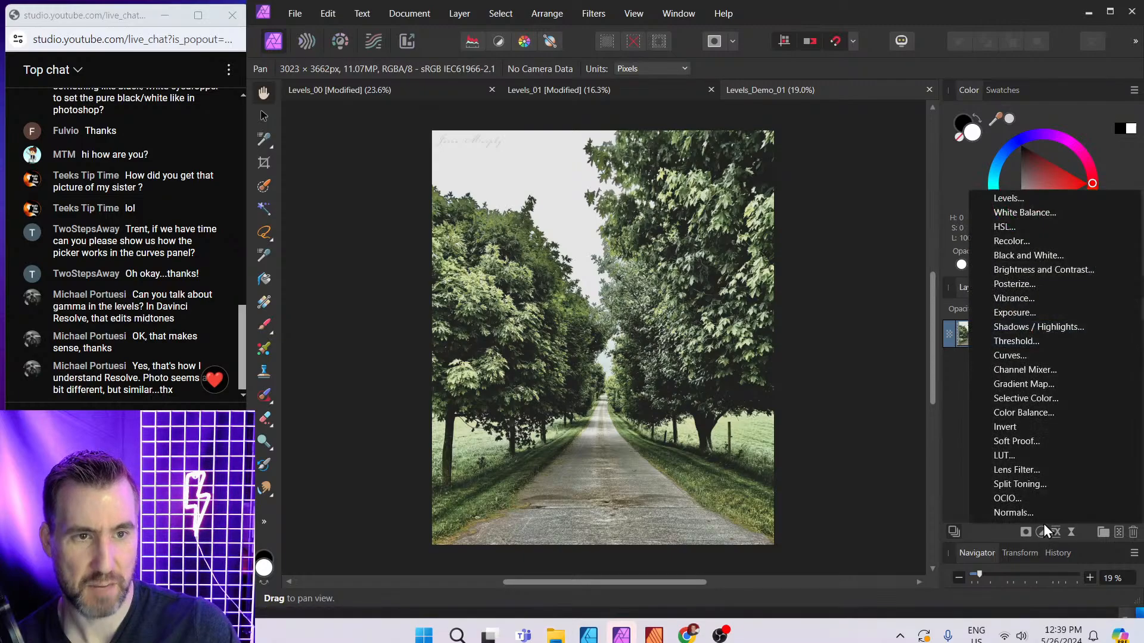
pyautogui.click(1008, 196)
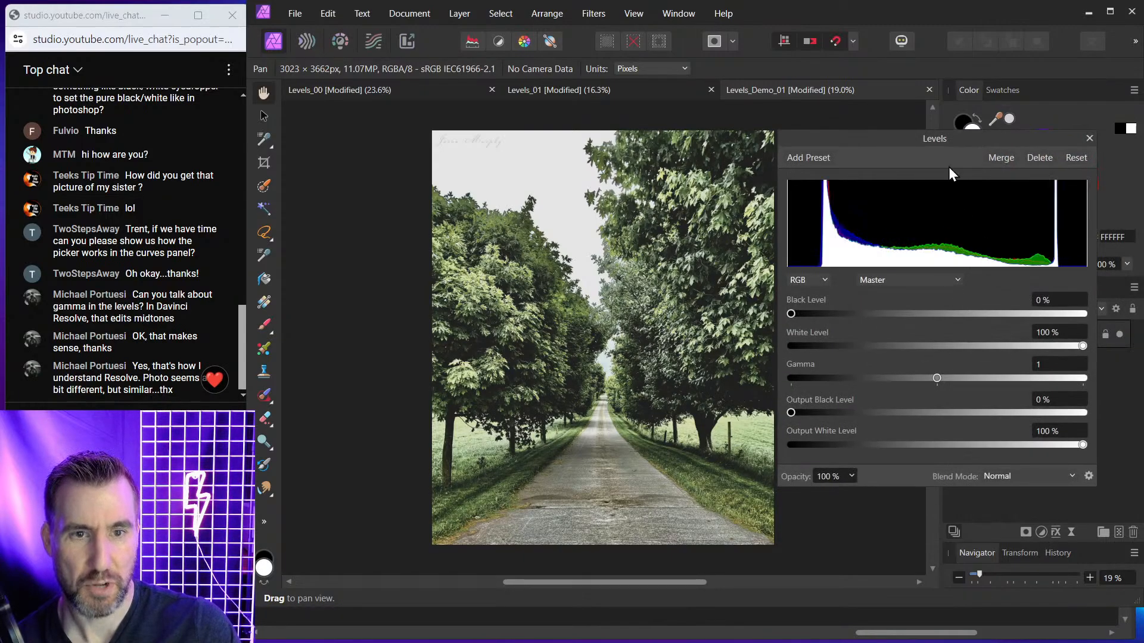
pyautogui.moveTo(966, 141); pyautogui.dragTo(980, 113)
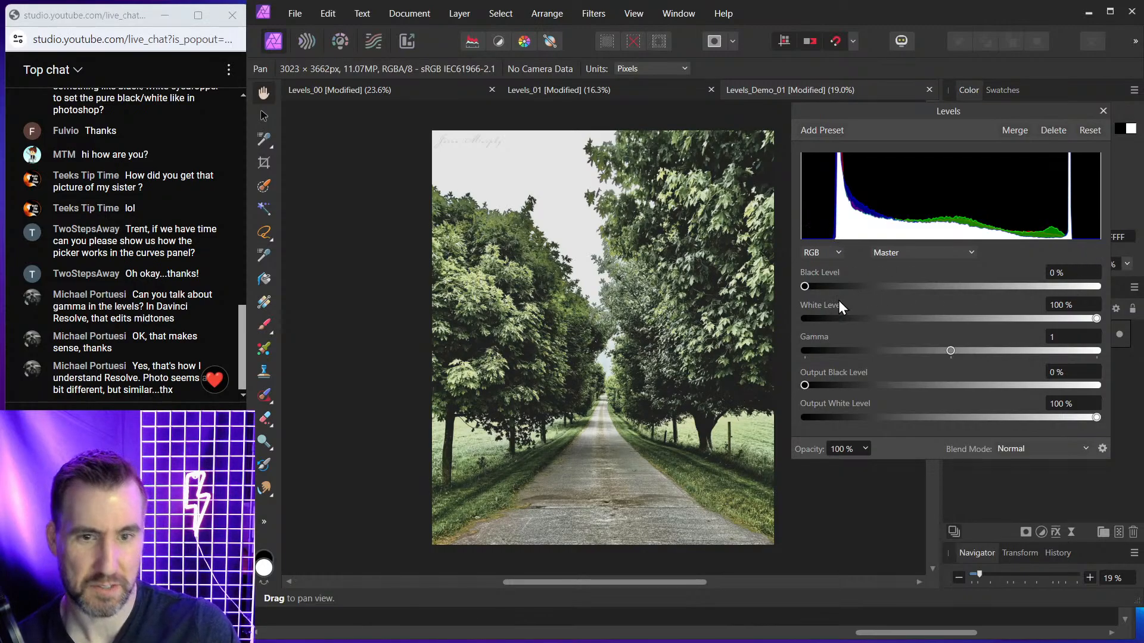
# Set the road photo's black level to 11% and white level to 90%, and close the Levels dialog
pyautogui.moveTo(804, 287); pyautogui.dragTo(838, 288)
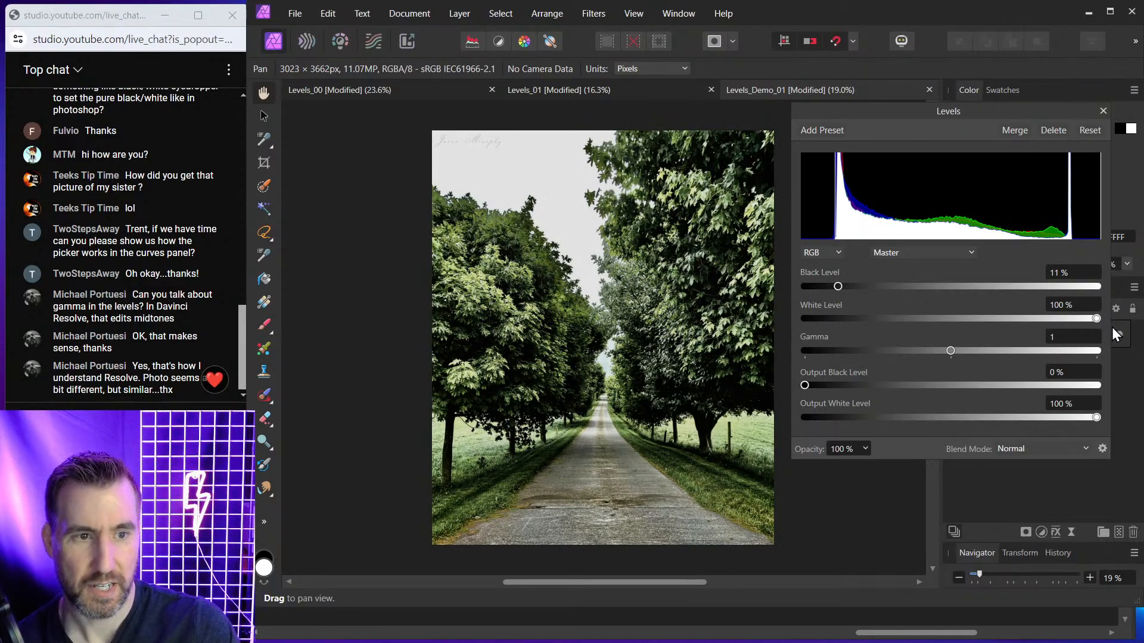
pyautogui.moveTo(1097, 319); pyautogui.dragTo(1069, 321)
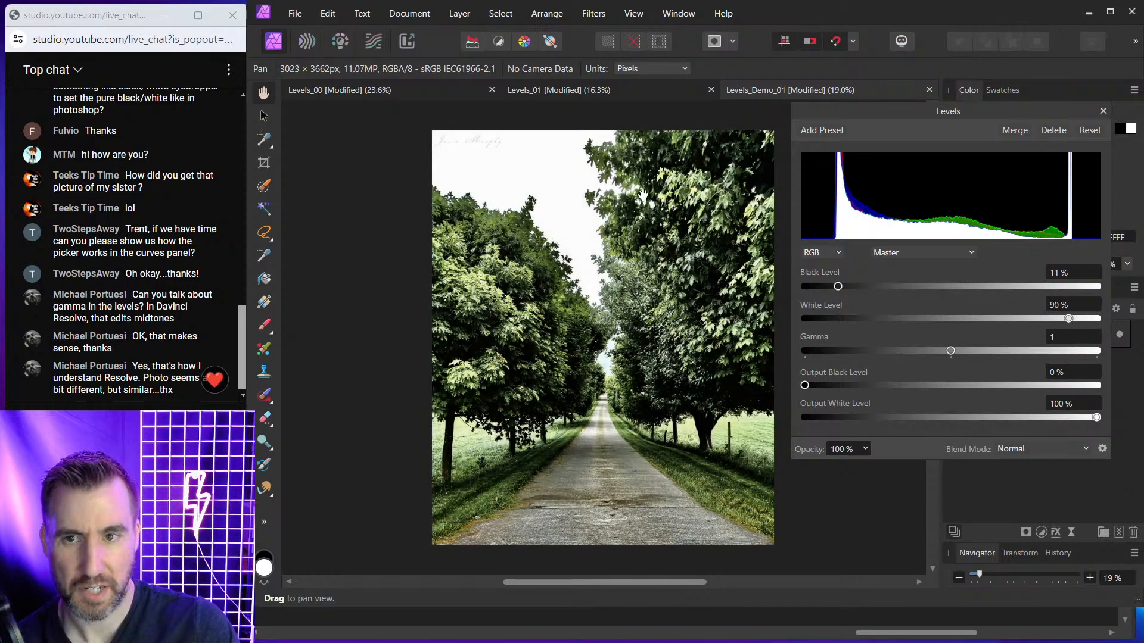
pyautogui.click(1103, 112)
# Toggle the Levels adjustment's visibility off and on twice to compare the road photo before and after
pyautogui.click(948, 338)
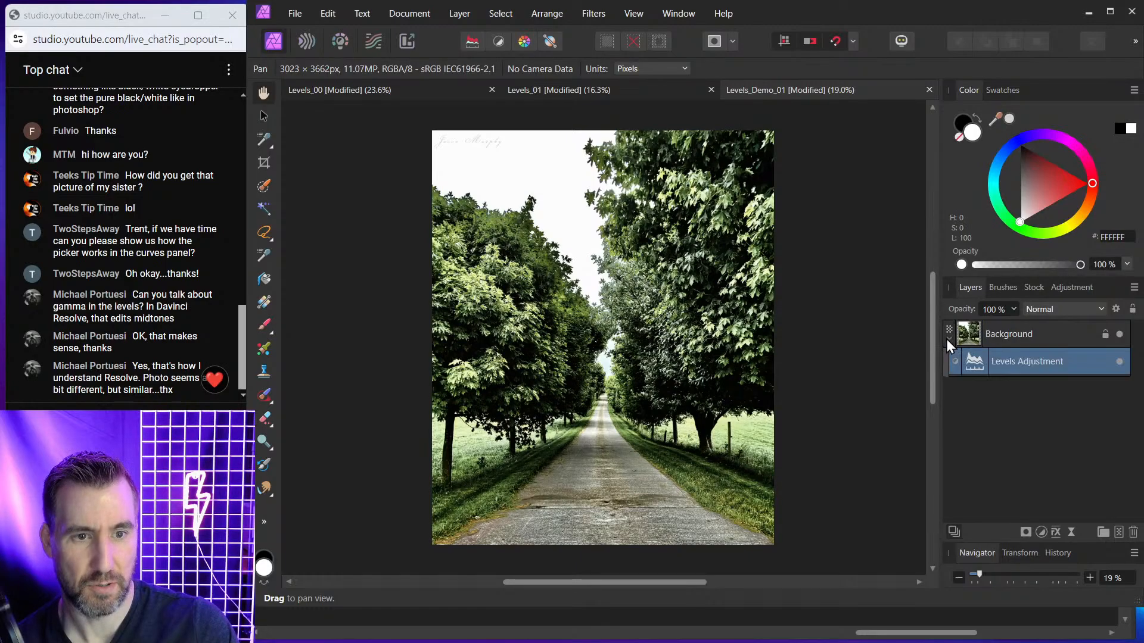
pyautogui.click(1119, 362)
pyautogui.click(1121, 362)
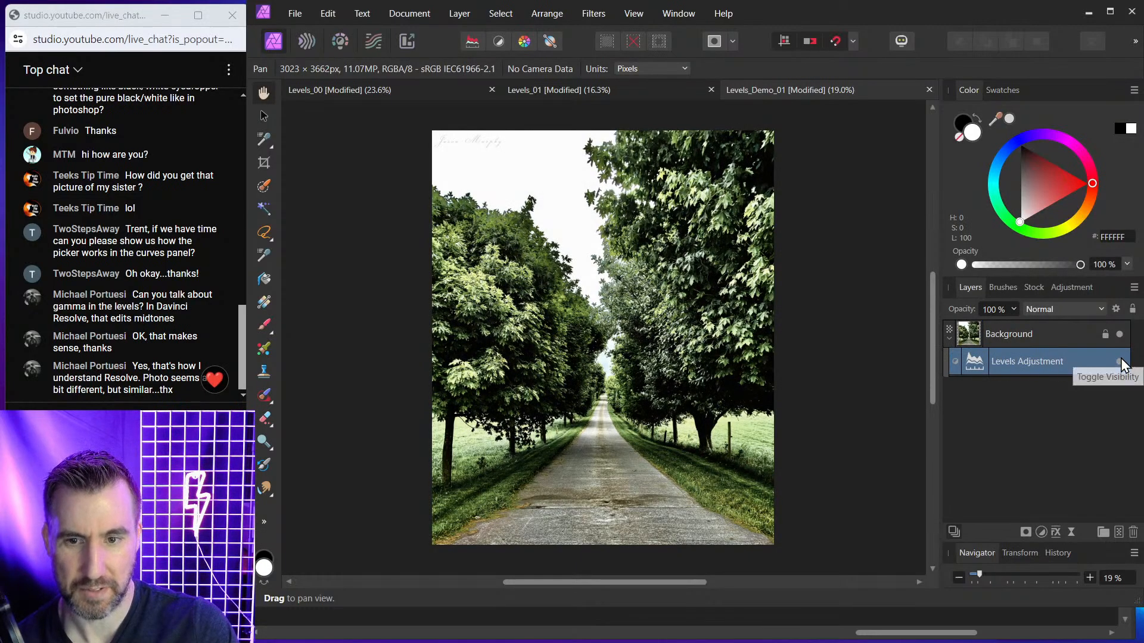
pyautogui.click(1120, 362)
pyautogui.click(1120, 362)
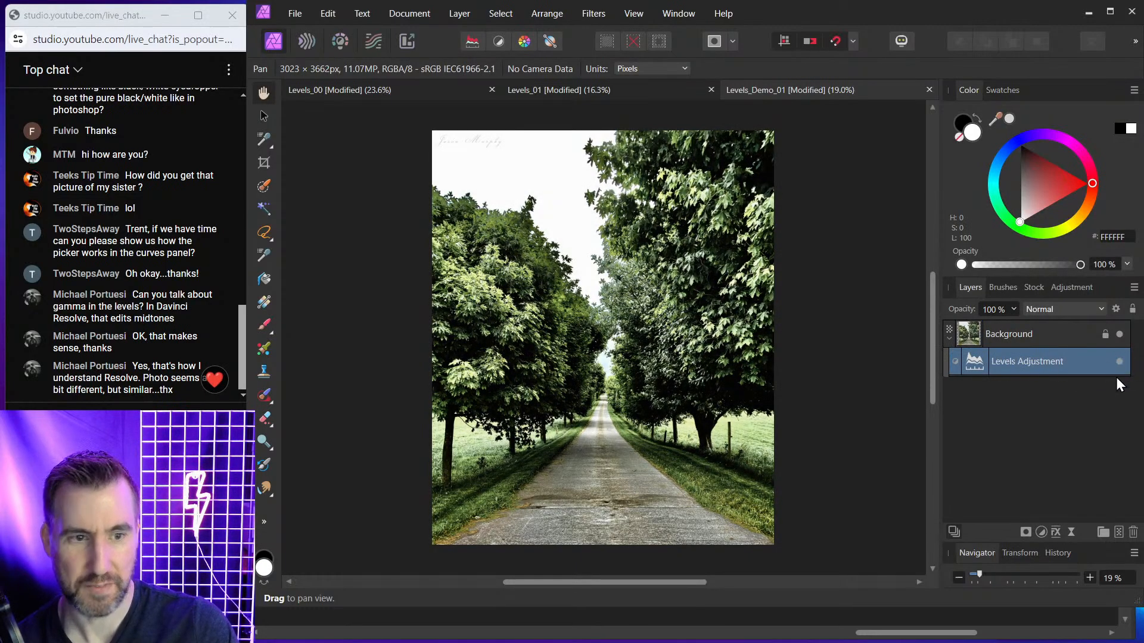
# Reopen the road photo's Levels adjustment and reset its values to the defaults
pyautogui.doubleClick(975, 364)
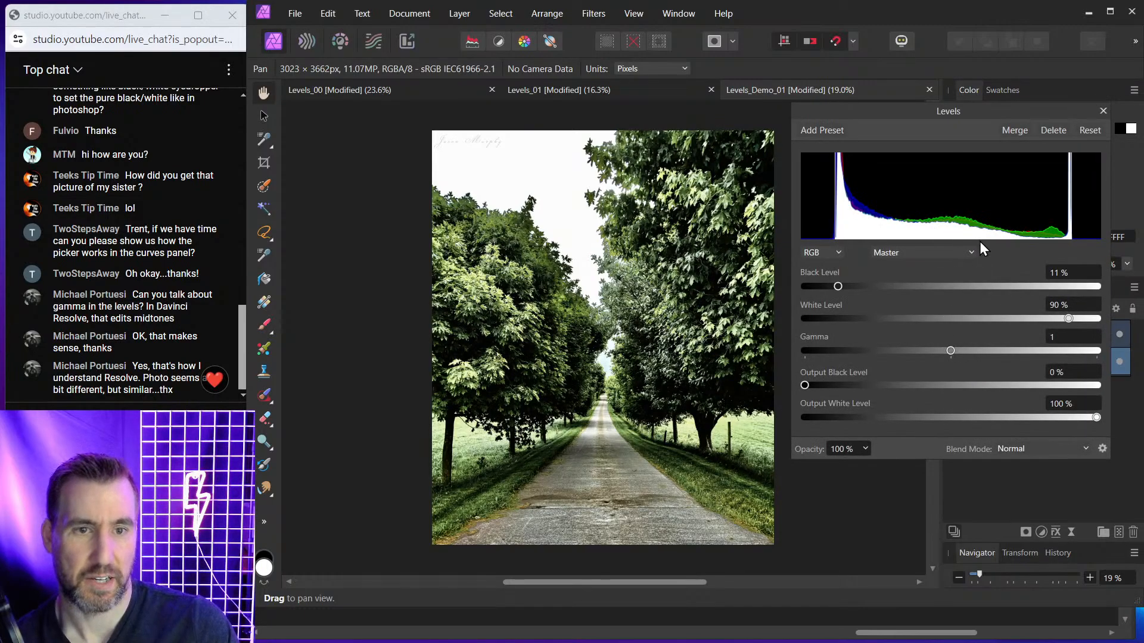
pyautogui.click(1090, 131)
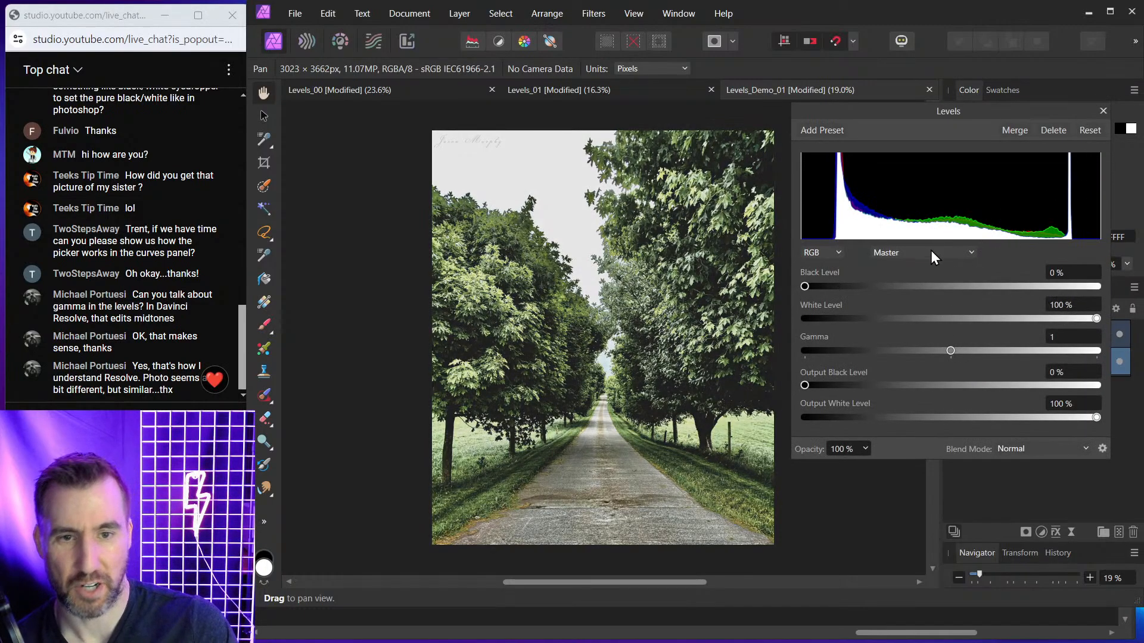
# Try raising the Green channel's black level to 36% in the road photo's Levels, and reset the values
pyautogui.click(928, 254)
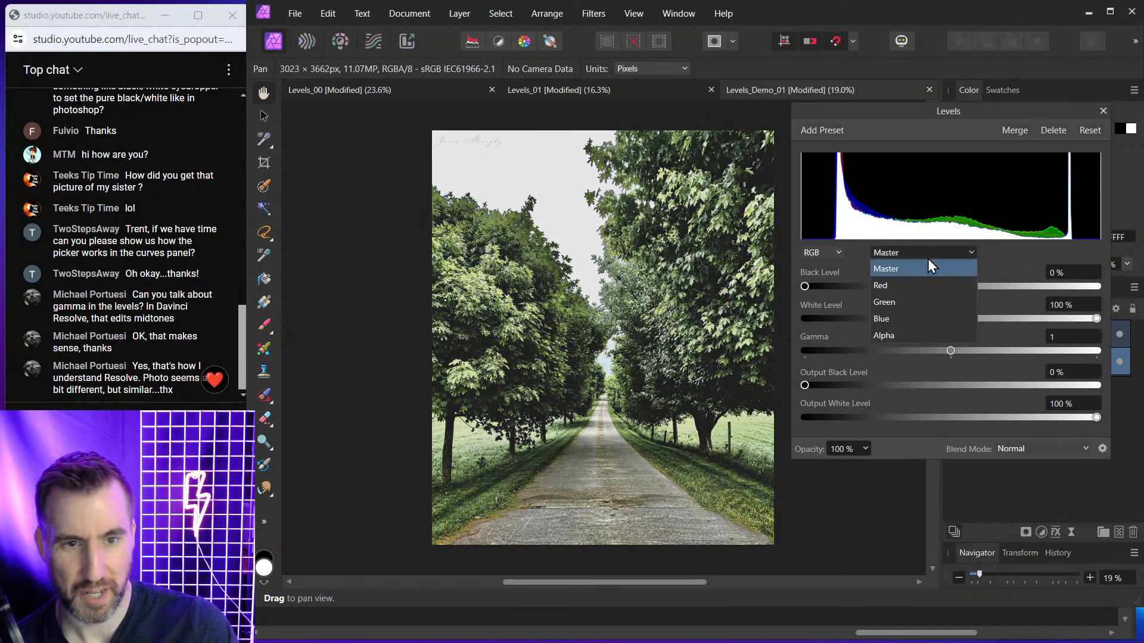
pyautogui.click(917, 300)
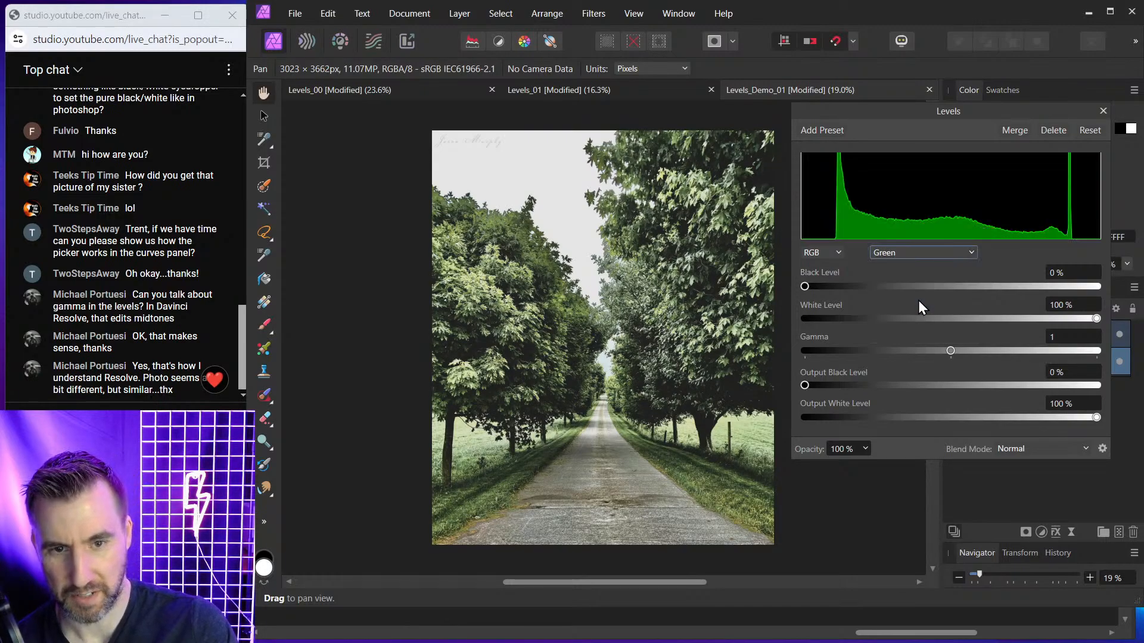
pyautogui.click(806, 287)
pyautogui.moveTo(806, 287)
pyautogui.mouseDown()
pyautogui.moveTo(970, 298)
pyautogui.moveTo(942, 284)
pyautogui.moveTo(820, 284)
pyautogui.moveTo(927, 293)
pyautogui.mouseUp()
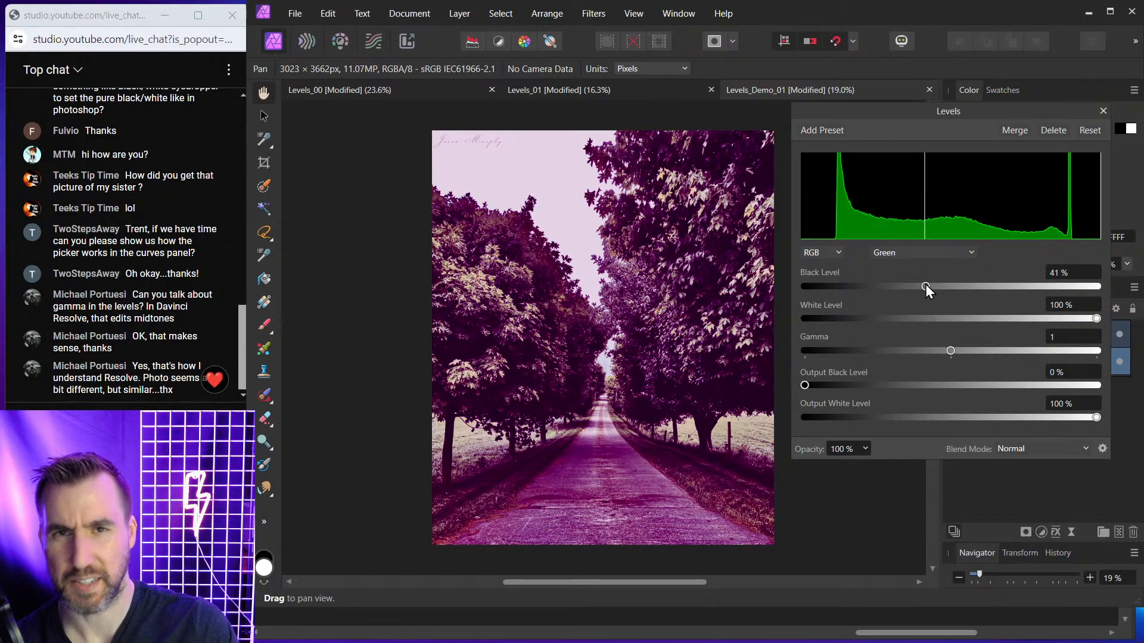
pyautogui.moveTo(925, 286); pyautogui.dragTo(909, 287)
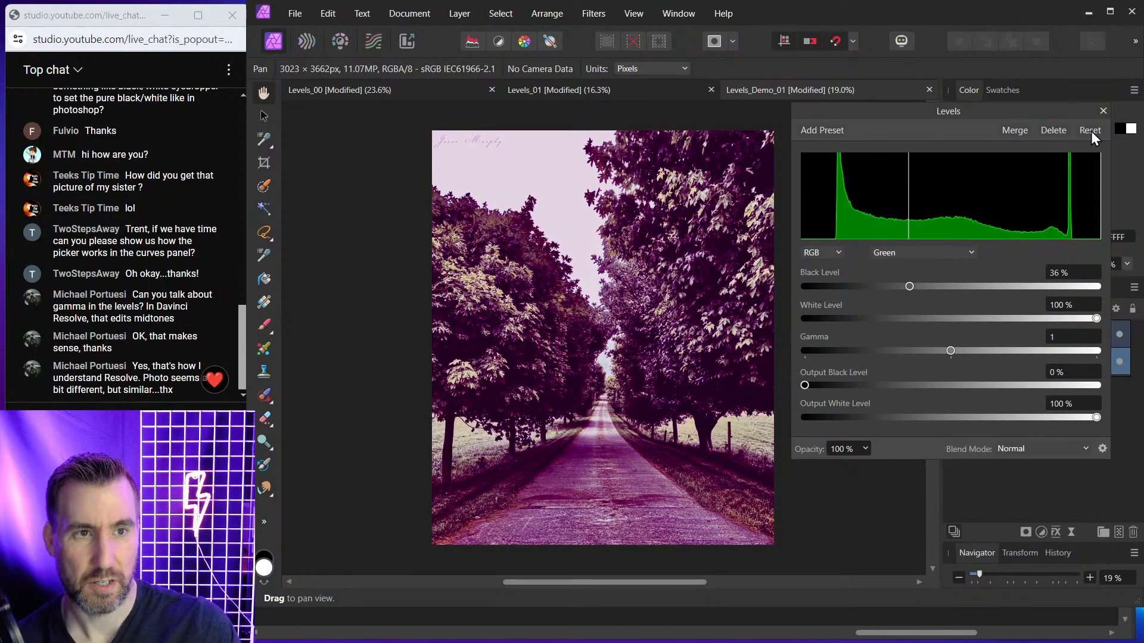
pyautogui.click(1092, 132)
# Try out the black and white levels on the Red channel, returning them to 0% and 100%
pyautogui.click(906, 257)
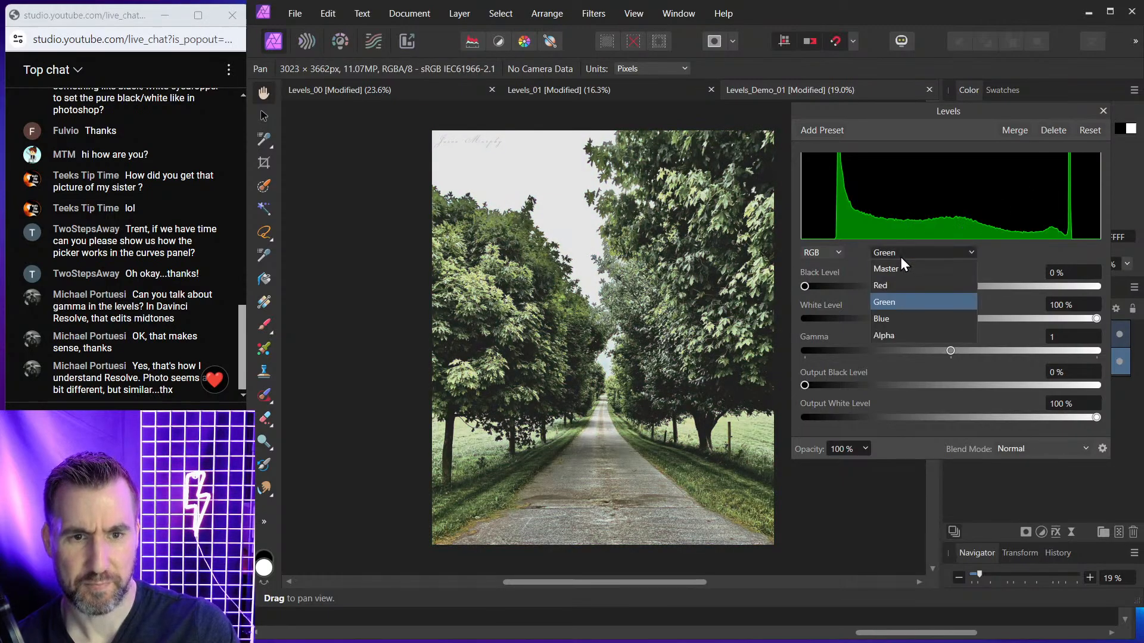
pyautogui.click(897, 286)
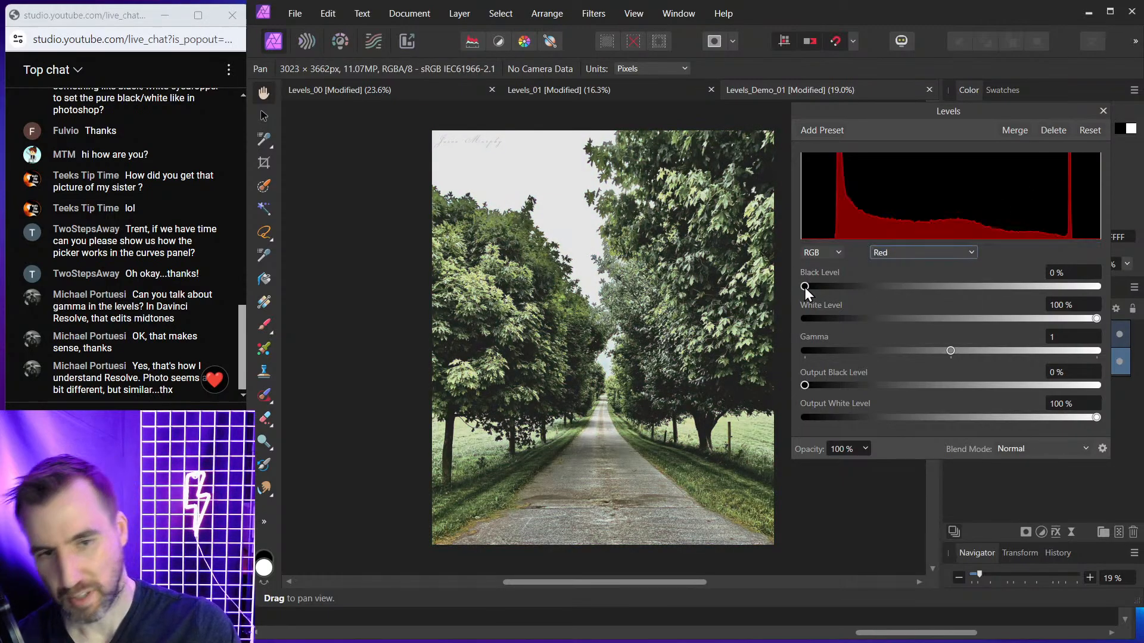
pyautogui.moveTo(804, 287)
pyautogui.mouseDown()
pyautogui.moveTo(1003, 311)
pyautogui.moveTo(762, 301)
pyautogui.mouseUp()
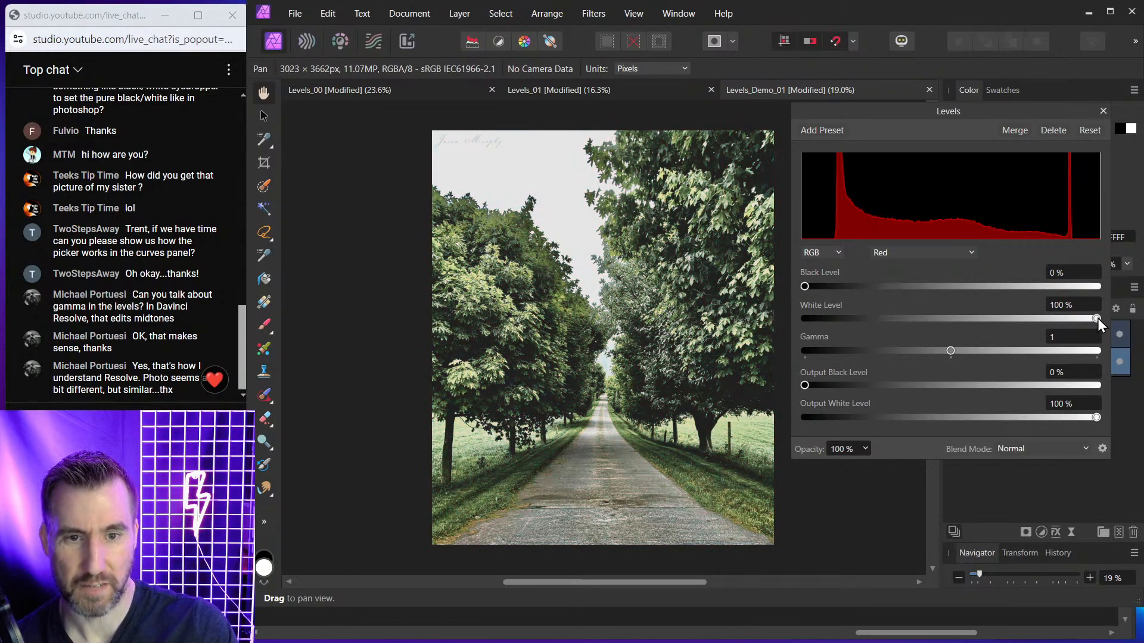
pyautogui.moveTo(1097, 318)
pyautogui.mouseDown()
pyautogui.moveTo(921, 320)
pyautogui.moveTo(1087, 322)
pyautogui.moveTo(1120, 337)
pyautogui.mouseUp()
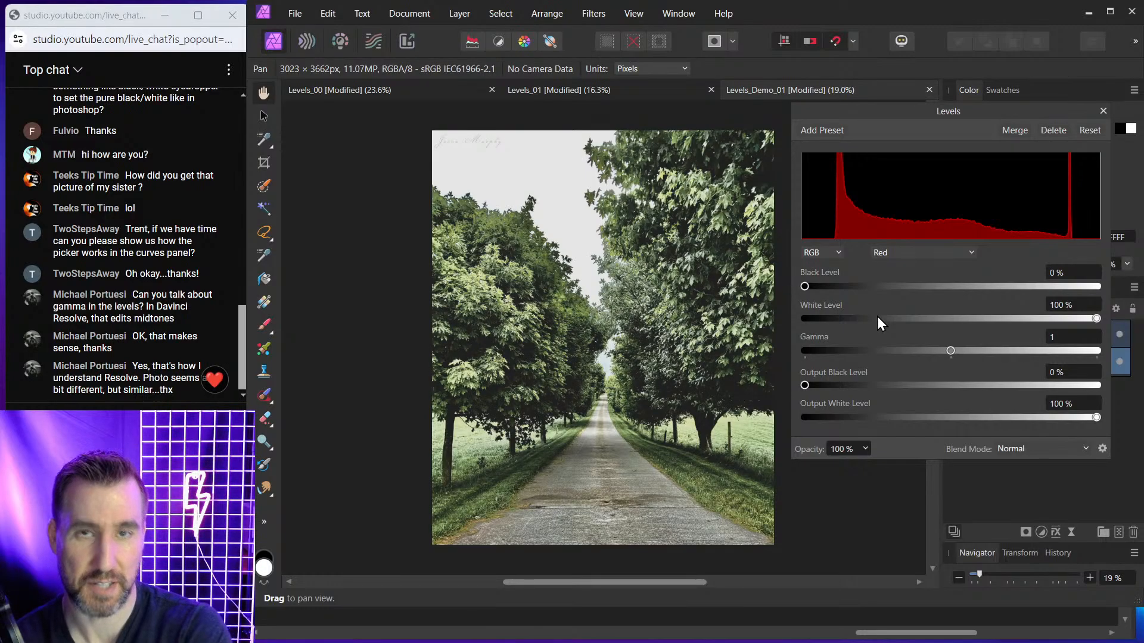
# Return the road photo's Levels to the Master channel, set the black level to 12% and lower the white level
pyautogui.click(927, 260)
pyautogui.click(912, 268)
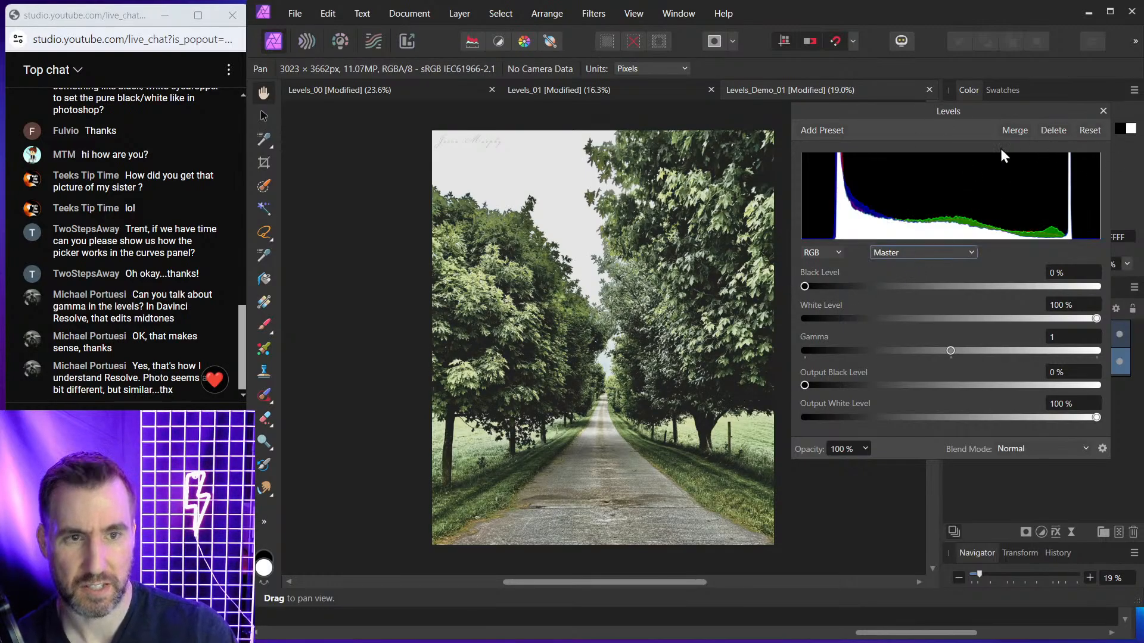
pyautogui.moveTo(804, 289); pyautogui.dragTo(839, 291)
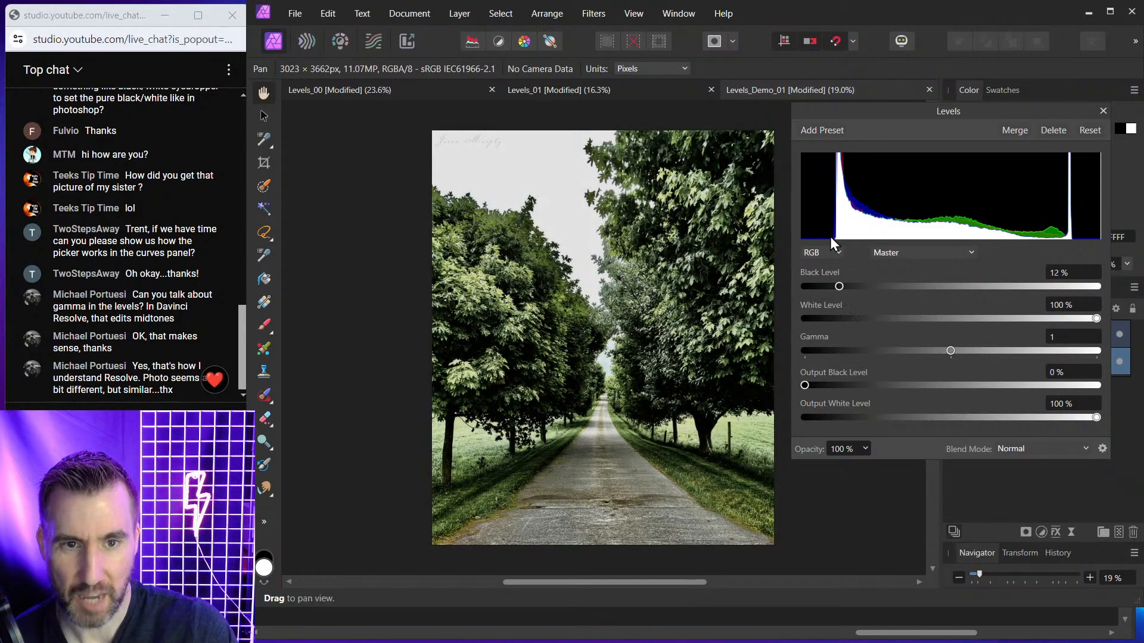
pyautogui.moveTo(1097, 319); pyautogui.dragTo(1070, 320)
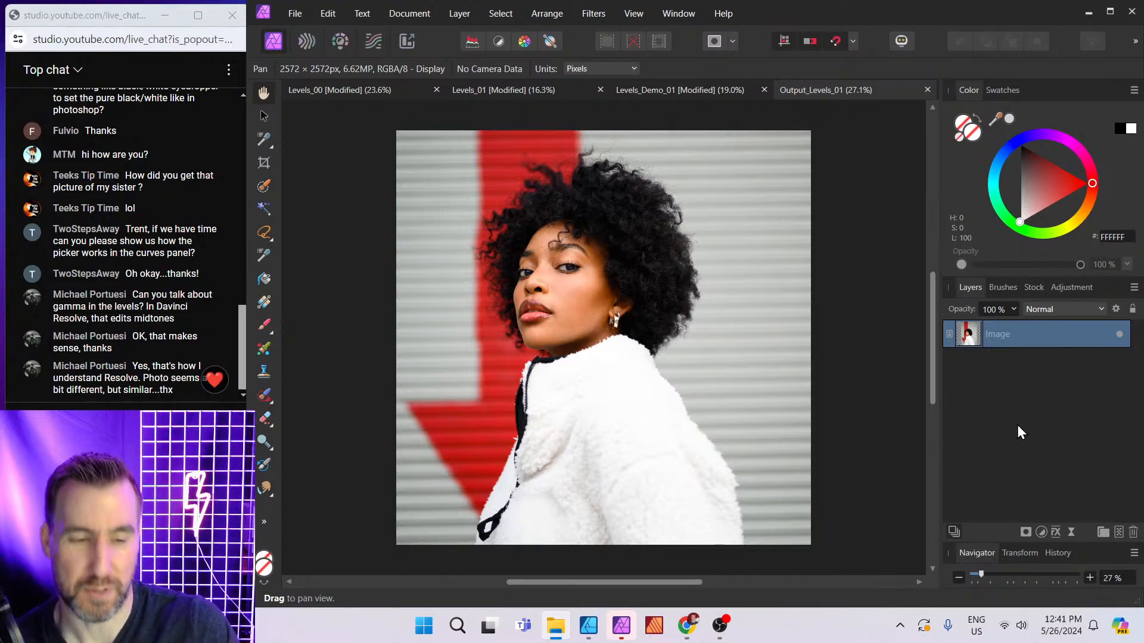
# Add a Levels adjustment to the Output_Levels_01 portrait and move its dialog off the photo
pyautogui.click(1043, 531)
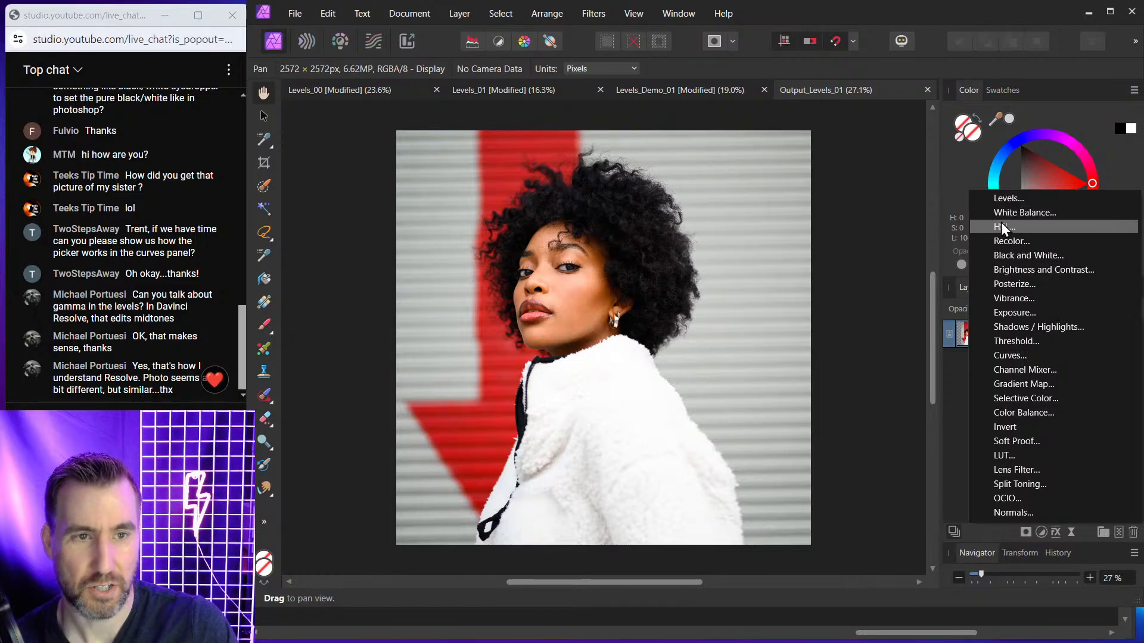
pyautogui.click(1010, 196)
pyautogui.moveTo(941, 114); pyautogui.dragTo(952, 119)
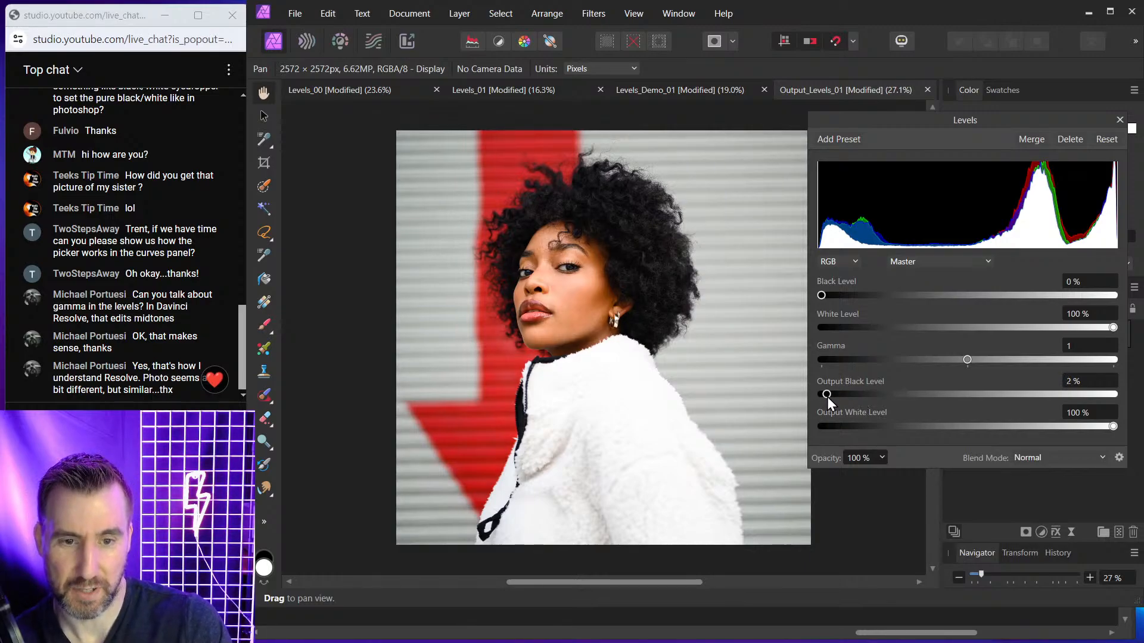
# Try raising the portrait's output black level up to 44% and return it to 0%
pyautogui.moveTo(827, 396); pyautogui.dragTo(921, 405)
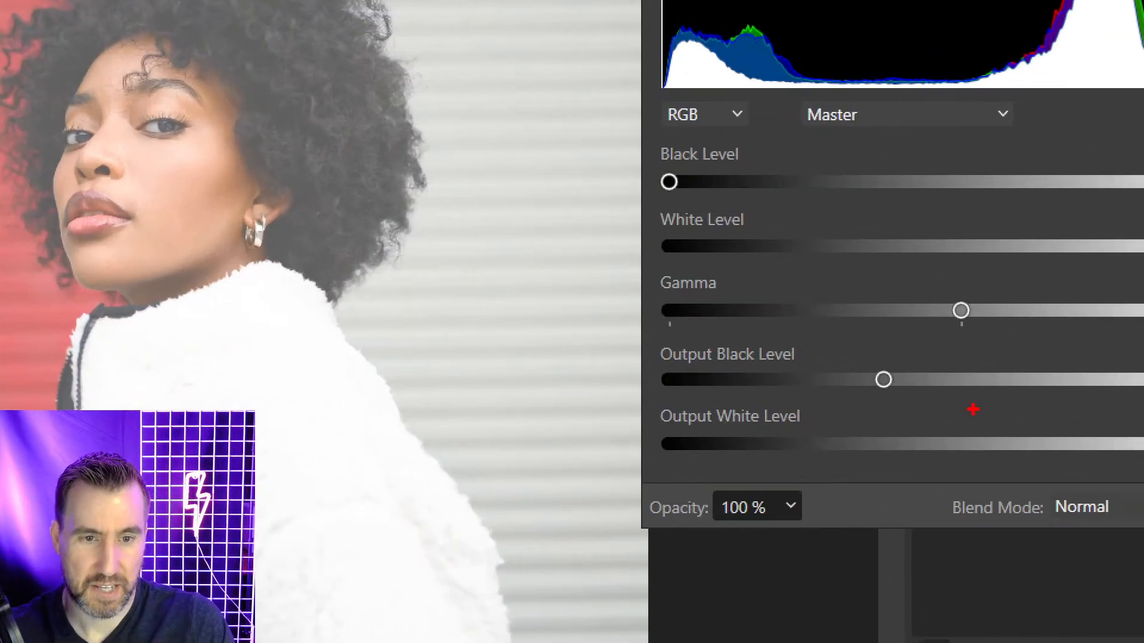
pyautogui.moveTo(878, 367); pyautogui.dragTo(886, 392)
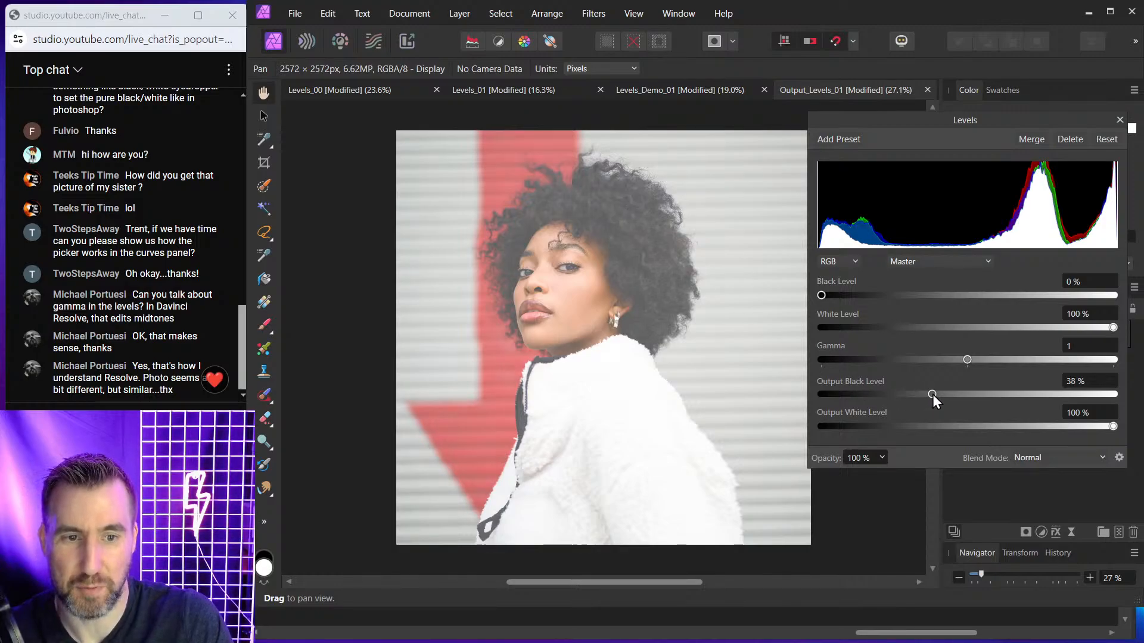
pyautogui.moveTo(931, 394); pyautogui.dragTo(949, 395)
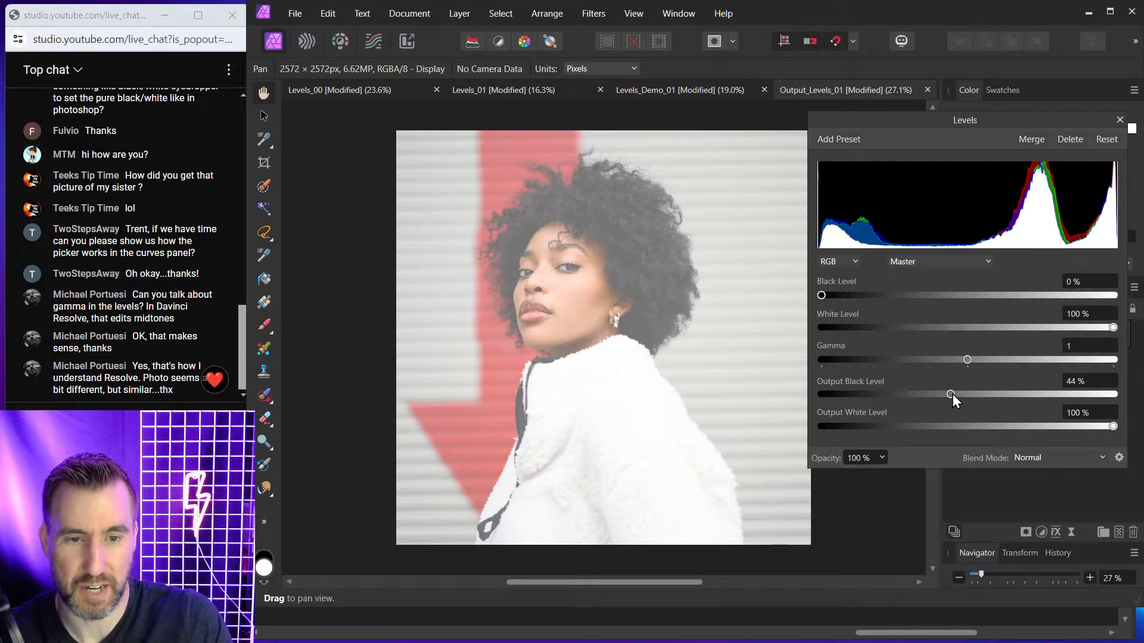
pyautogui.moveTo(952, 394); pyautogui.dragTo(794, 396)
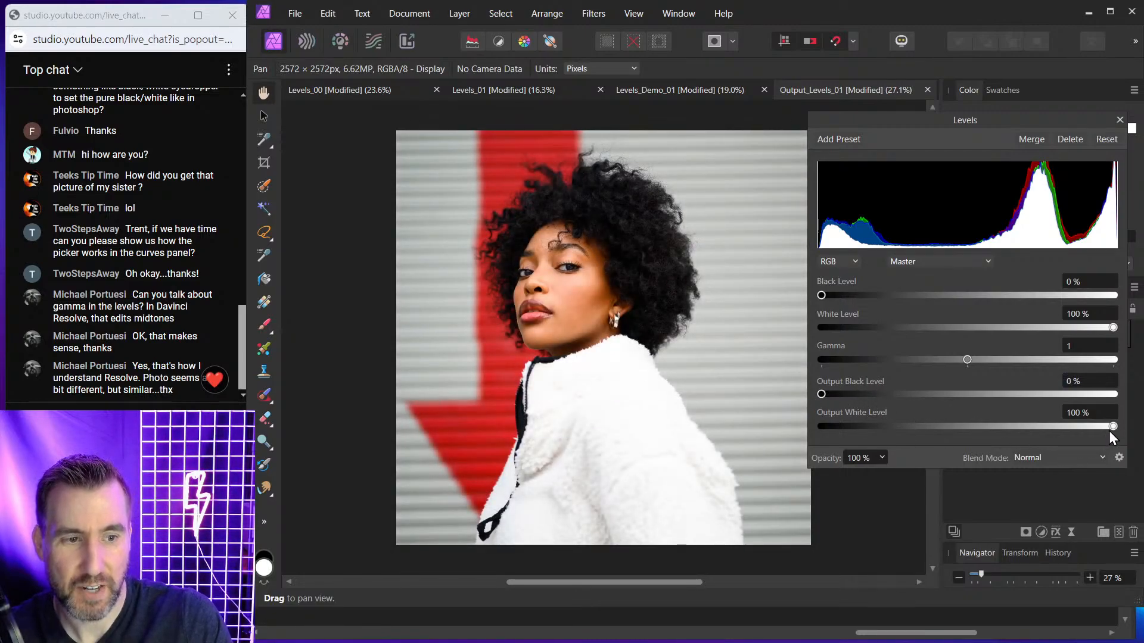
# Try an output white level of 55% with an output black level of 51%, and reset the Levels
pyautogui.moveTo(1113, 428); pyautogui.dragTo(982, 432)
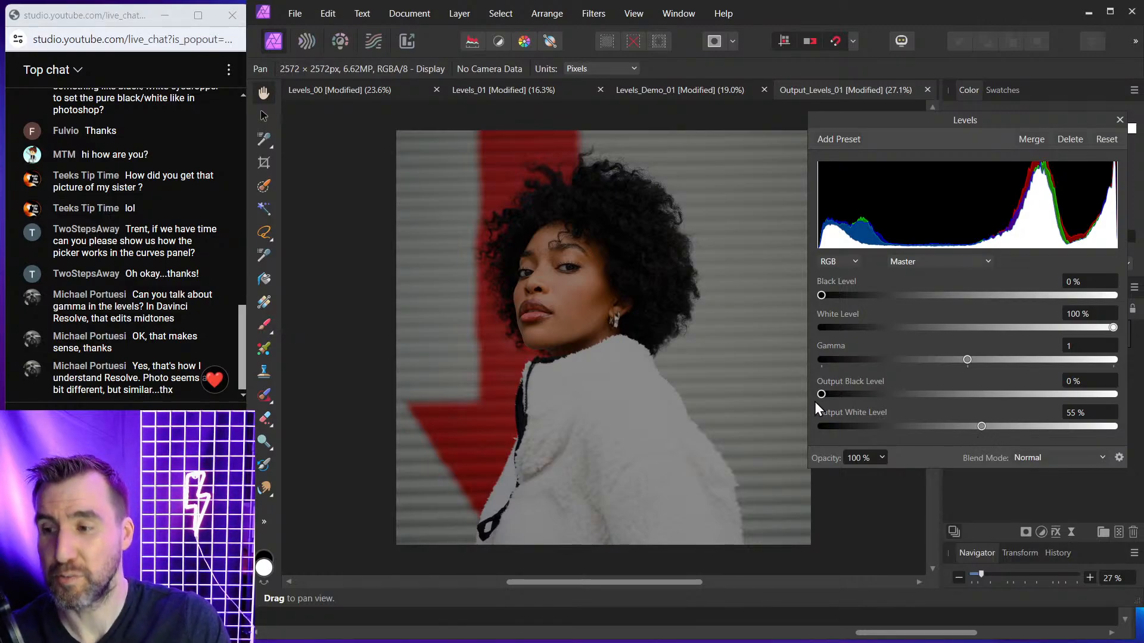
pyautogui.moveTo(823, 391); pyautogui.dragTo(968, 417)
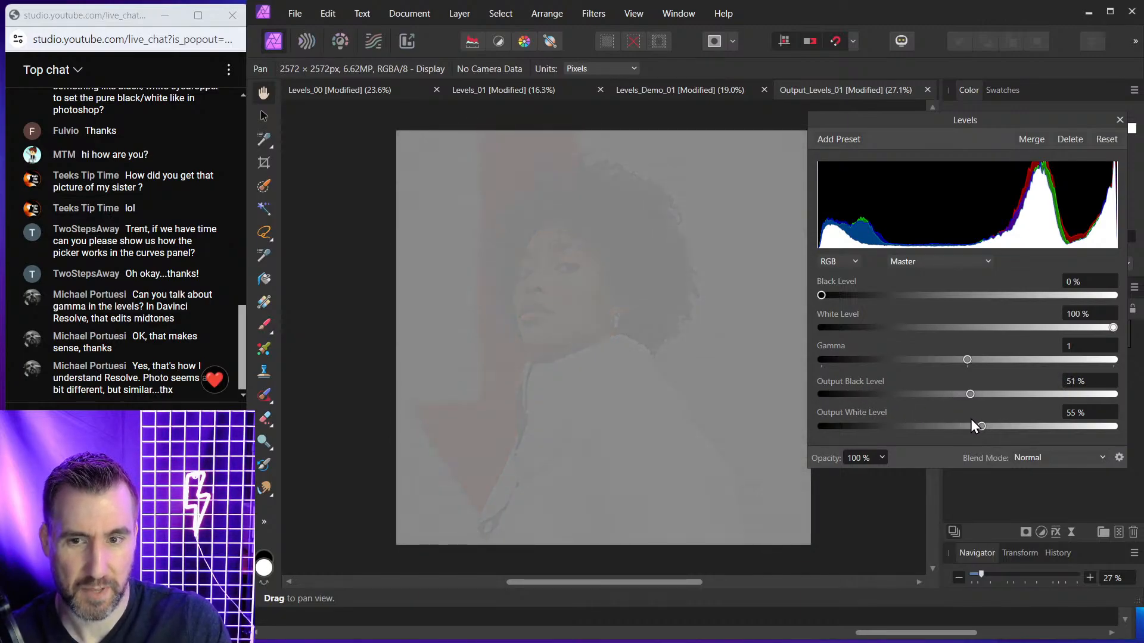
pyautogui.click(1111, 141)
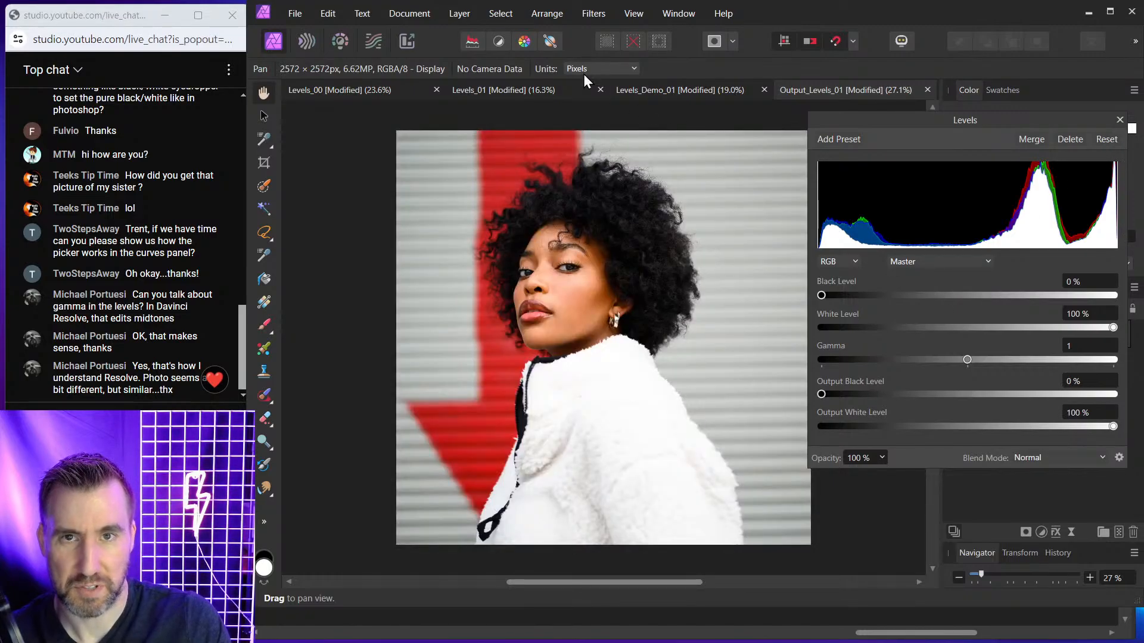
# Open the Histogram and place it over the upper part of the portrait, clear of the Levels dialog
pyautogui.click(669, 7)
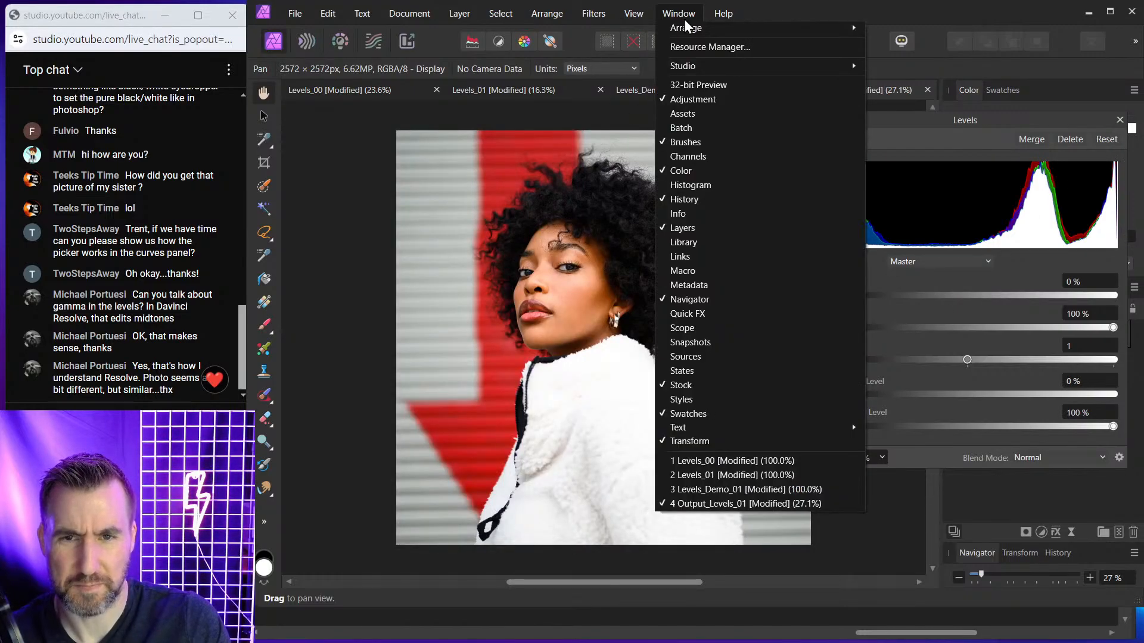
pyautogui.click(720, 182)
pyautogui.moveTo(656, 51)
pyautogui.mouseDown()
pyautogui.moveTo(652, 41)
pyautogui.moveTo(650, 54)
pyautogui.mouseUp()
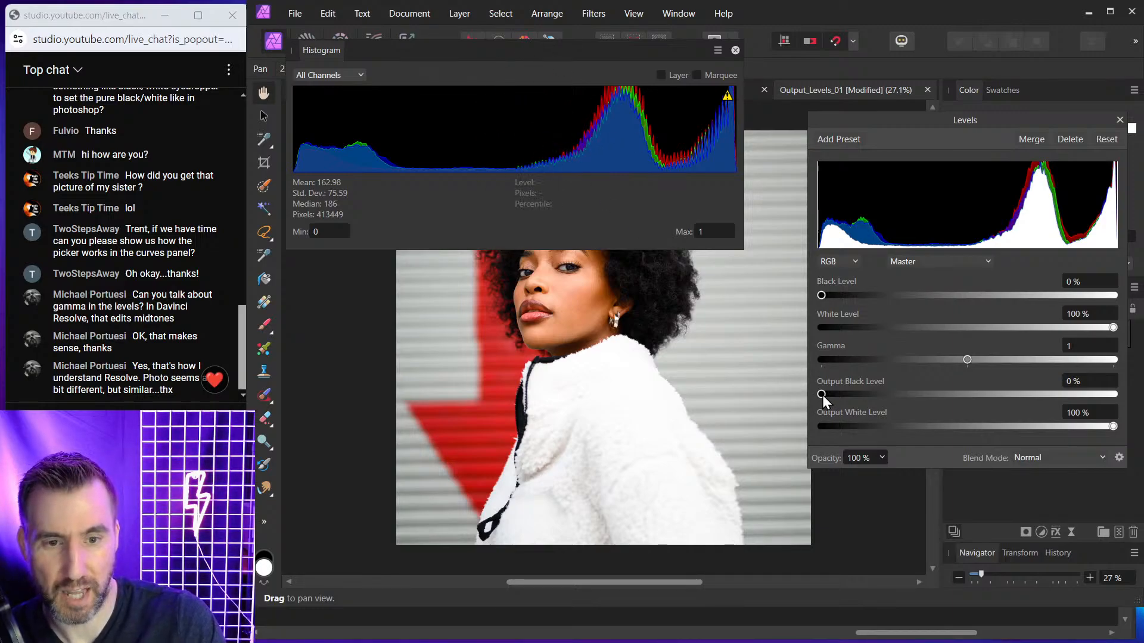
# Raise the output black level to 28% and lower the output white level to 91%
pyautogui.moveTo(826, 395); pyautogui.dragTo(878, 396)
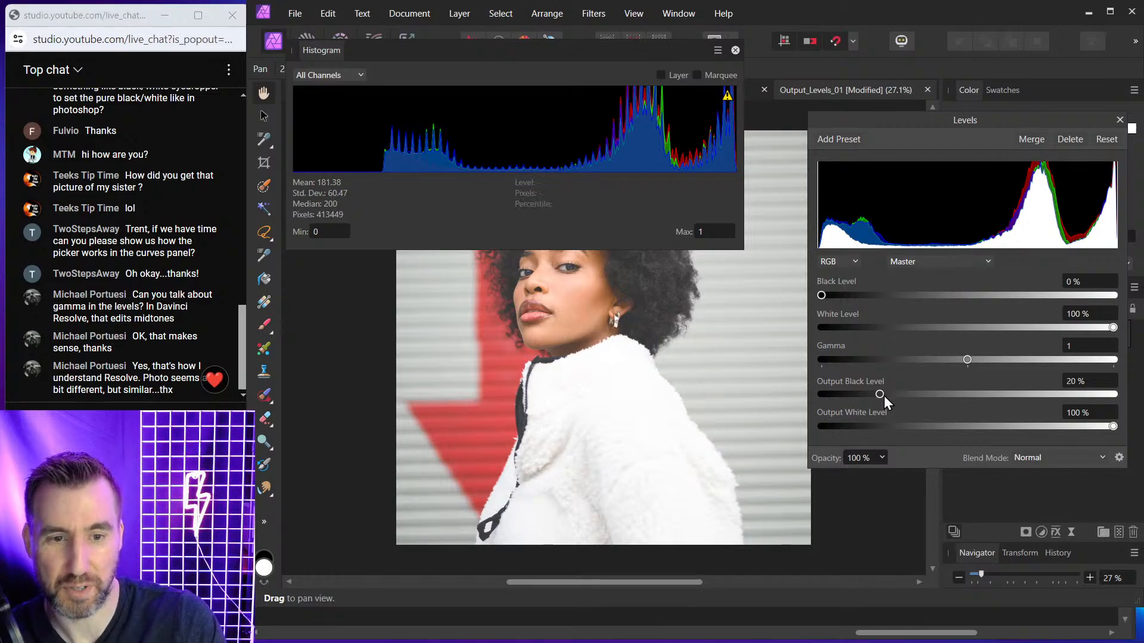
pyautogui.moveTo(891, 394); pyautogui.dragTo(903, 394)
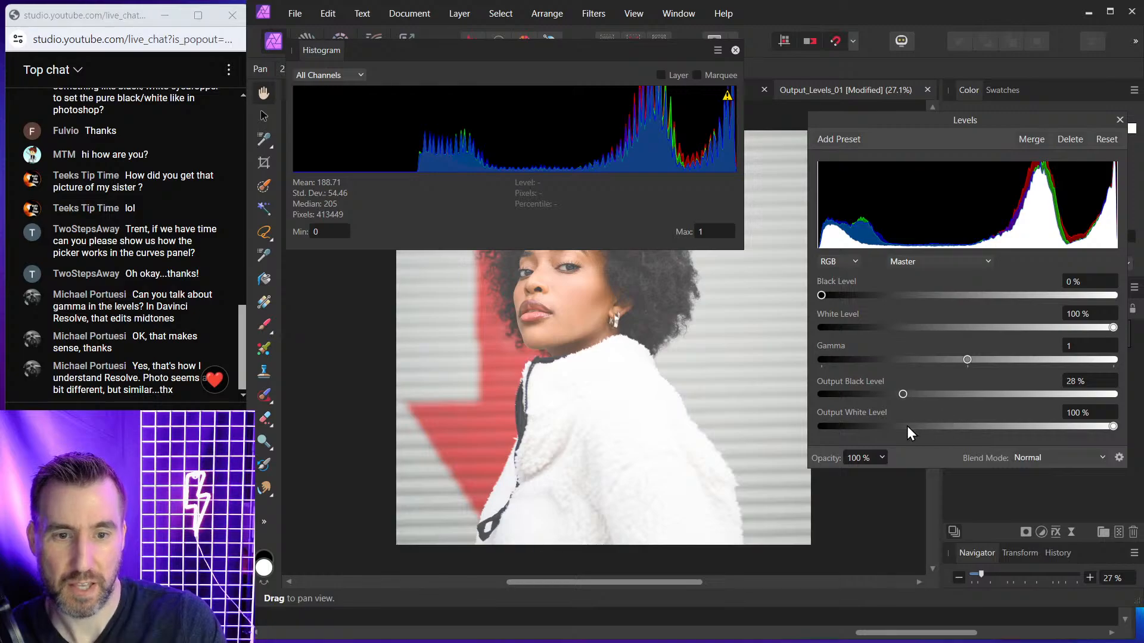
pyautogui.moveTo(1112, 426); pyautogui.dragTo(1089, 427)
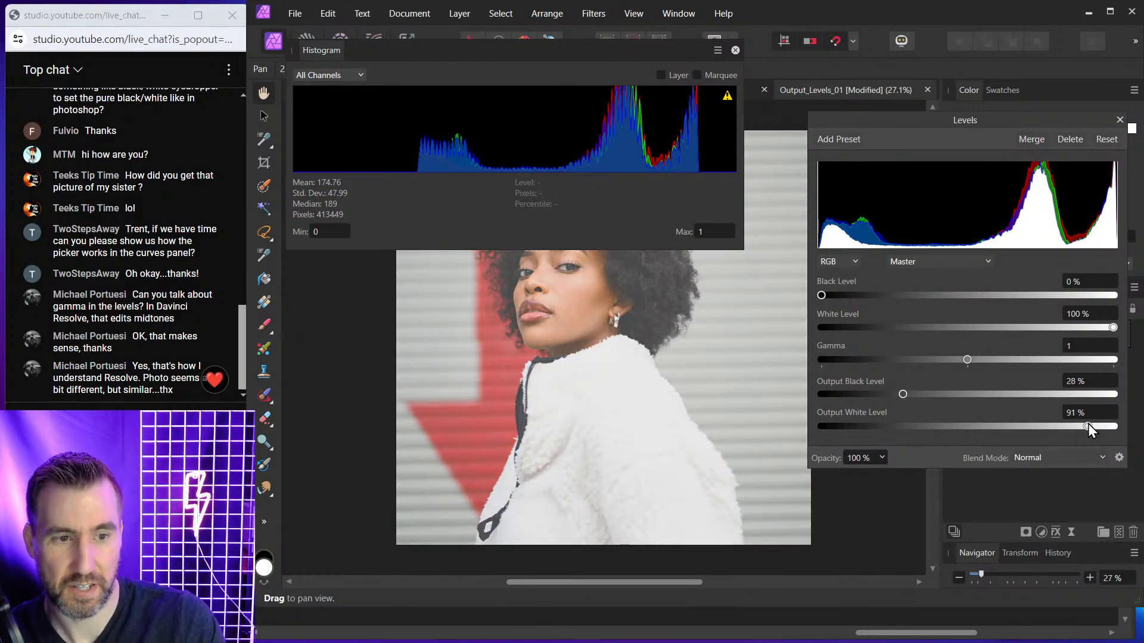
# Narrow the output range further, to an output black level of 44% and an output white level of 48%
pyautogui.moveTo(1087, 426); pyautogui.dragTo(982, 416)
pyautogui.moveTo(902, 395); pyautogui.dragTo(925, 395)
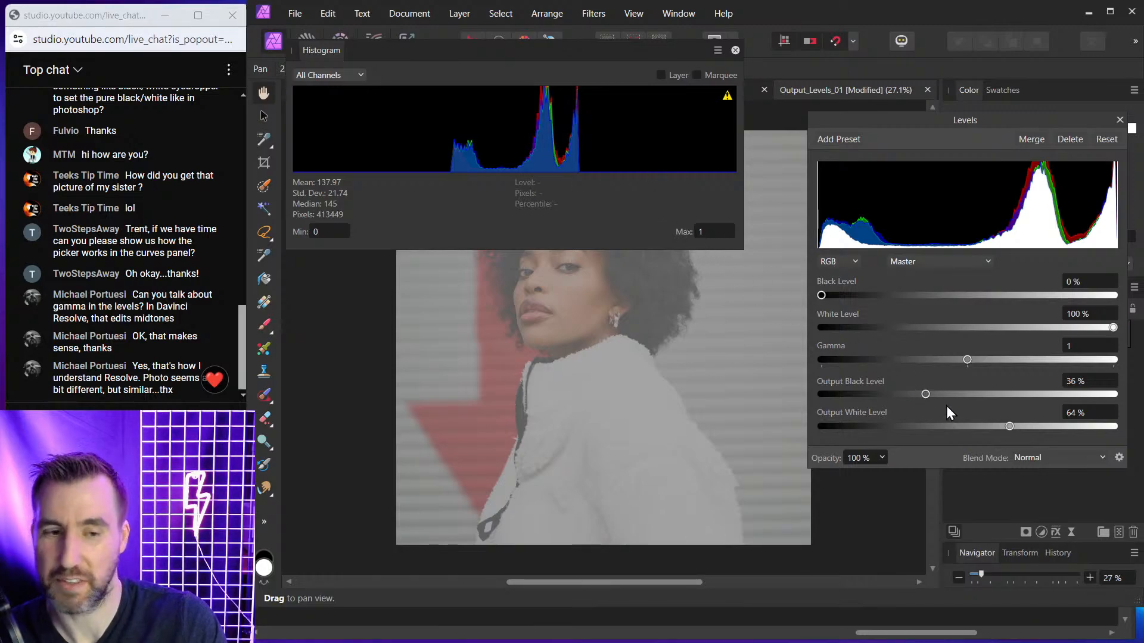
pyautogui.moveTo(934, 395); pyautogui.dragTo(948, 394)
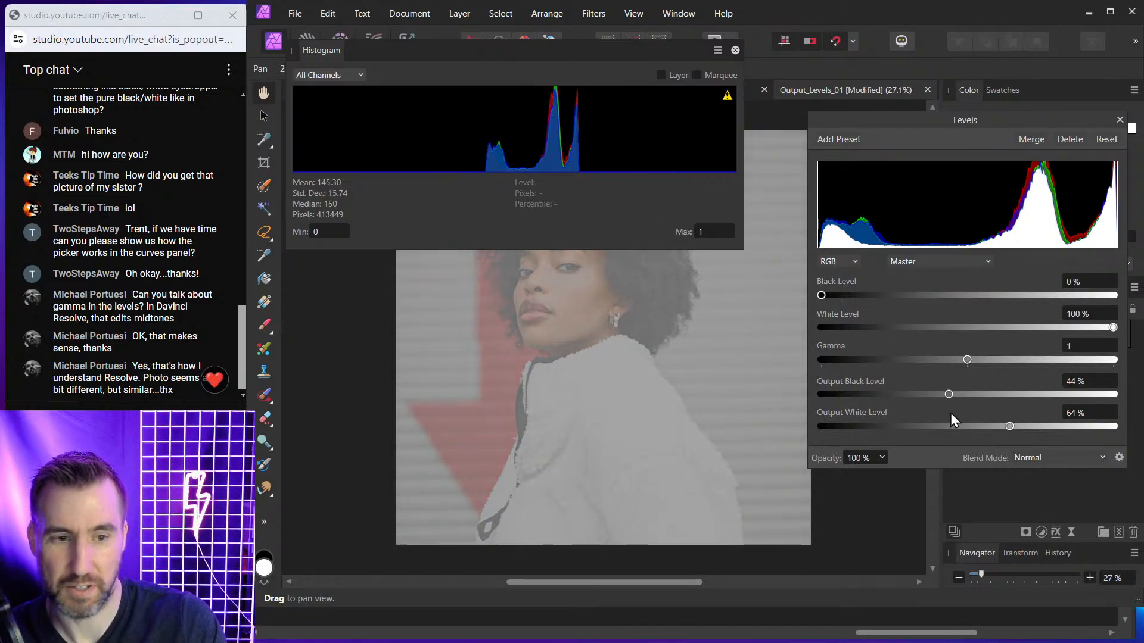
pyautogui.moveTo(1009, 427); pyautogui.dragTo(960, 426)
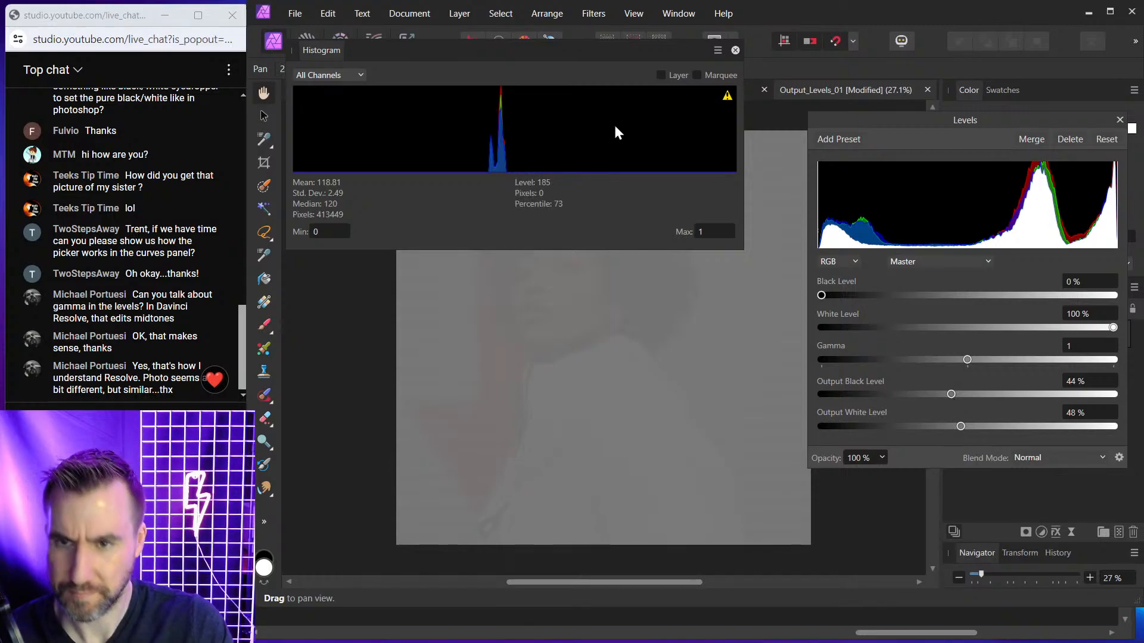
# Reset the portrait's Levels to the defaults with the output black level at 0%, and close the Histogram
pyautogui.click(1107, 143)
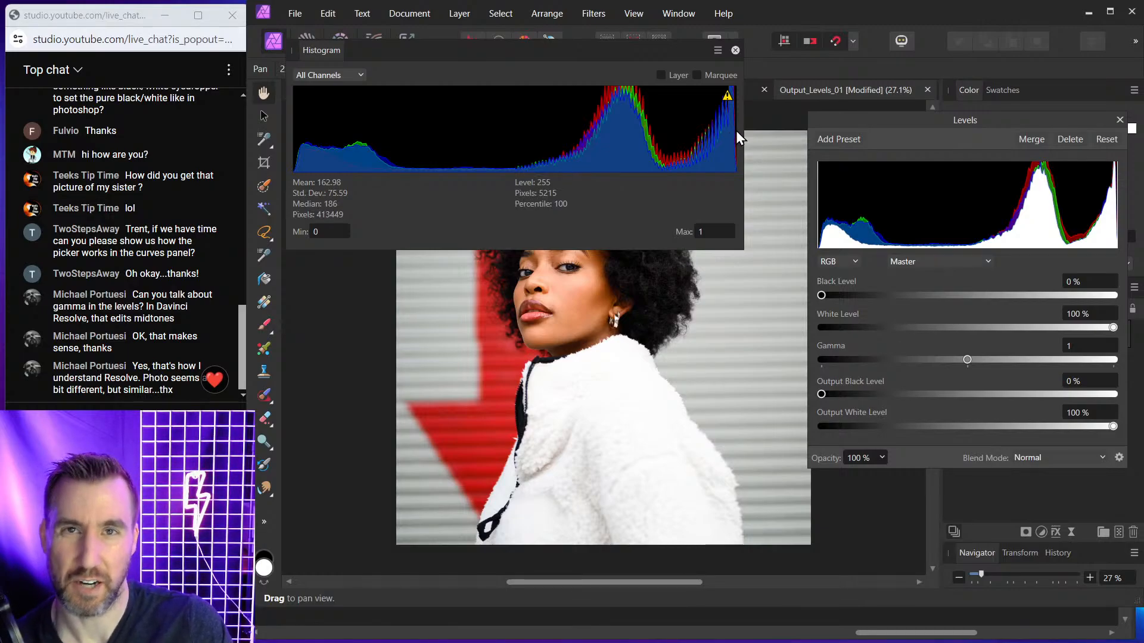
pyautogui.click(735, 51)
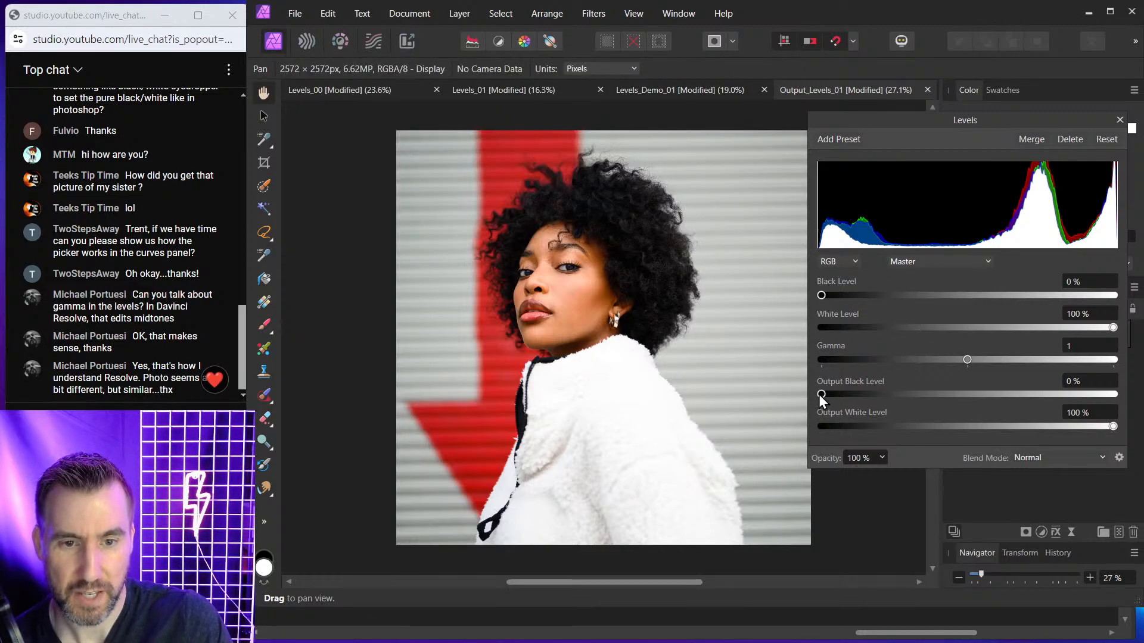
pyautogui.moveTo(820, 394)
pyautogui.mouseDown()
pyautogui.moveTo(845, 394)
pyautogui.moveTo(814, 392)
pyautogui.mouseUp()
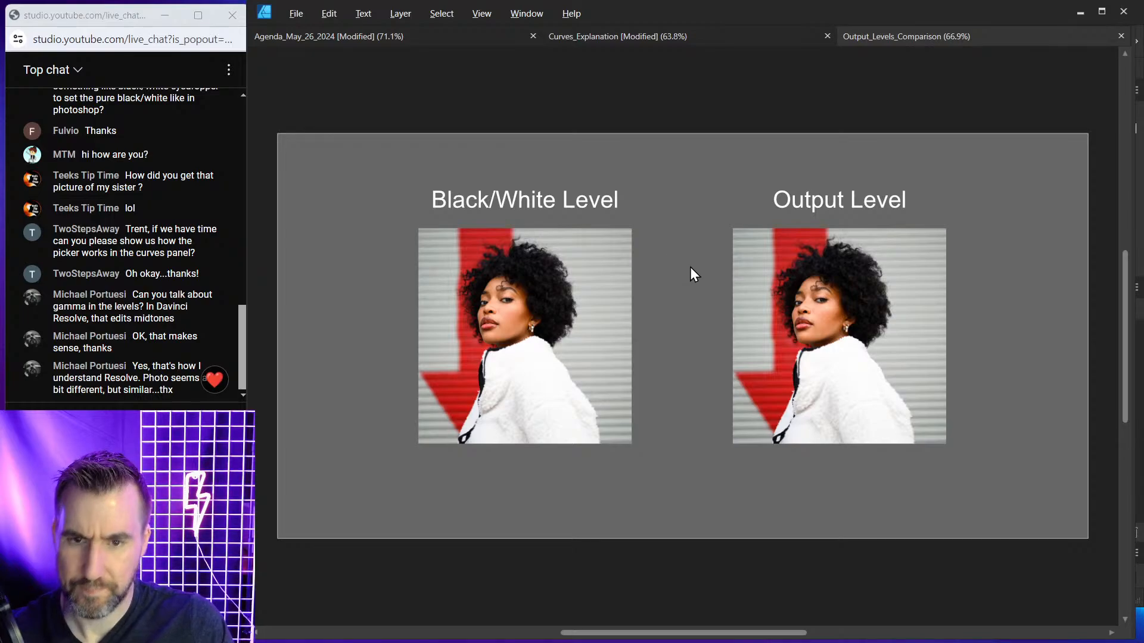
# Show the hidden interface in Output_Levels_Comparison and add a Levels adjustment to the image under the Black/White Level heading
pyautogui.press('Tab')
pyautogui.moveTo(728, 204); pyautogui.dragTo(671, 171)
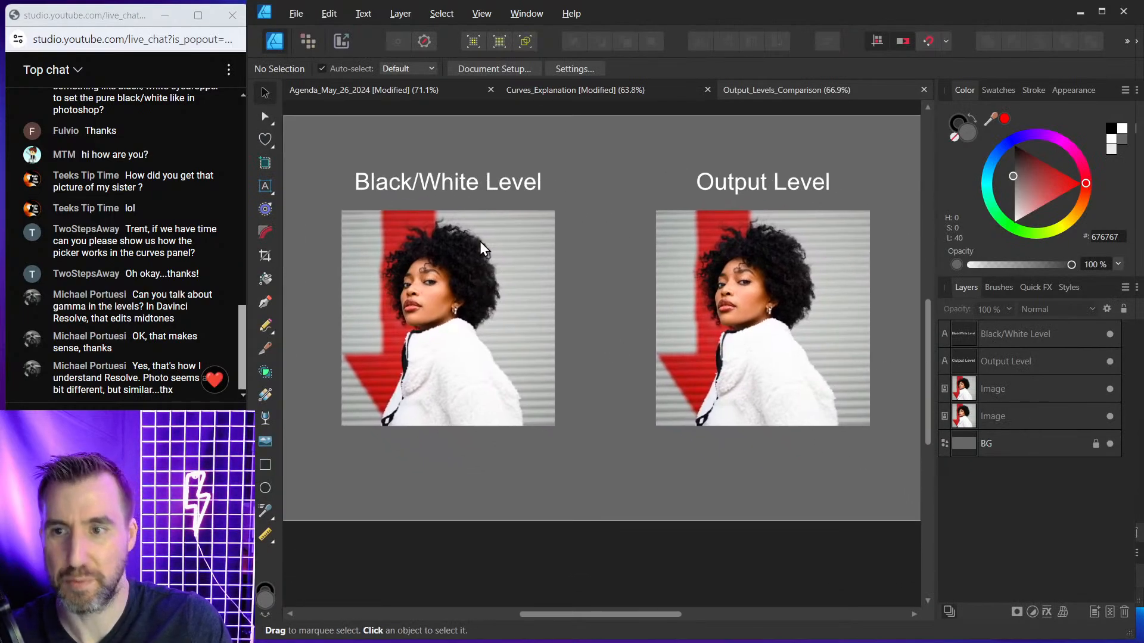
pyautogui.click(986, 393)
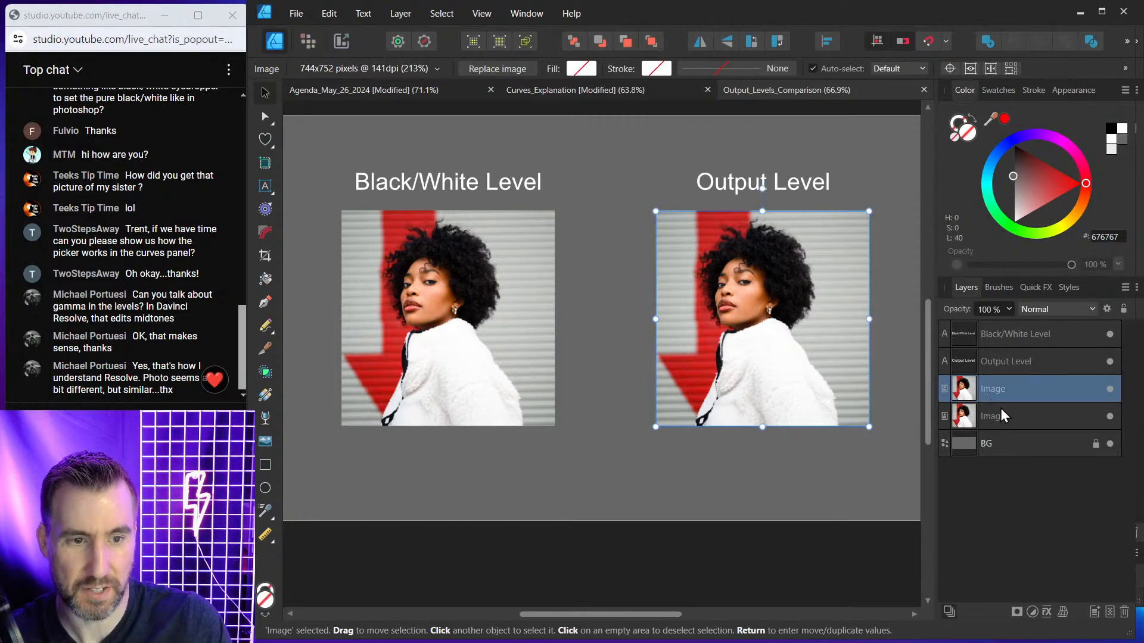
pyautogui.click(989, 417)
pyautogui.click(1032, 616)
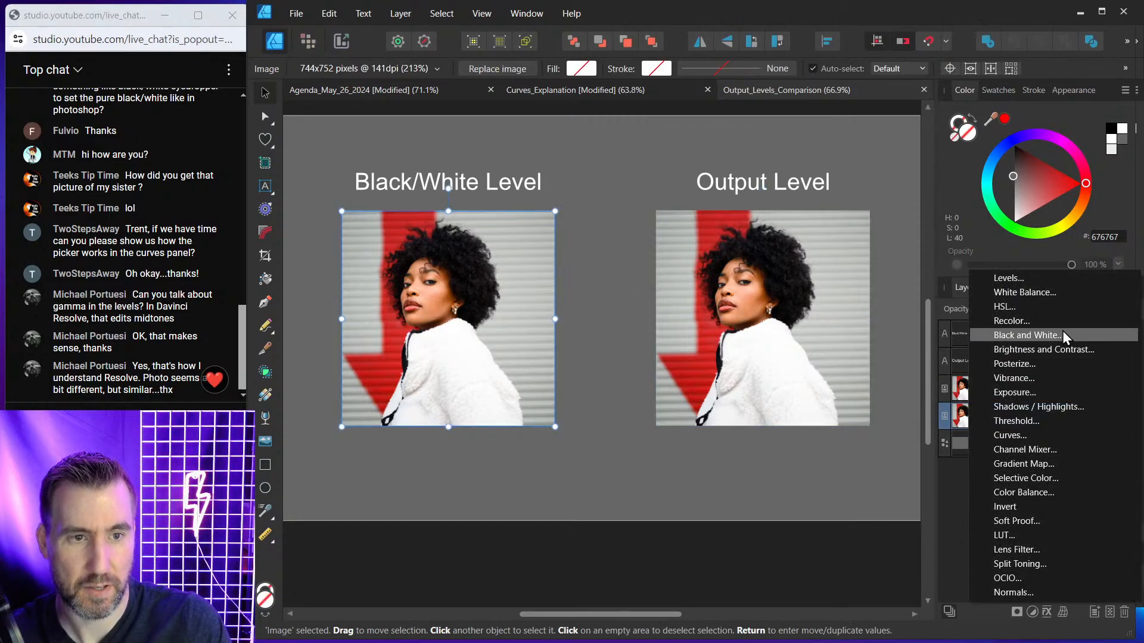
pyautogui.click(1047, 280)
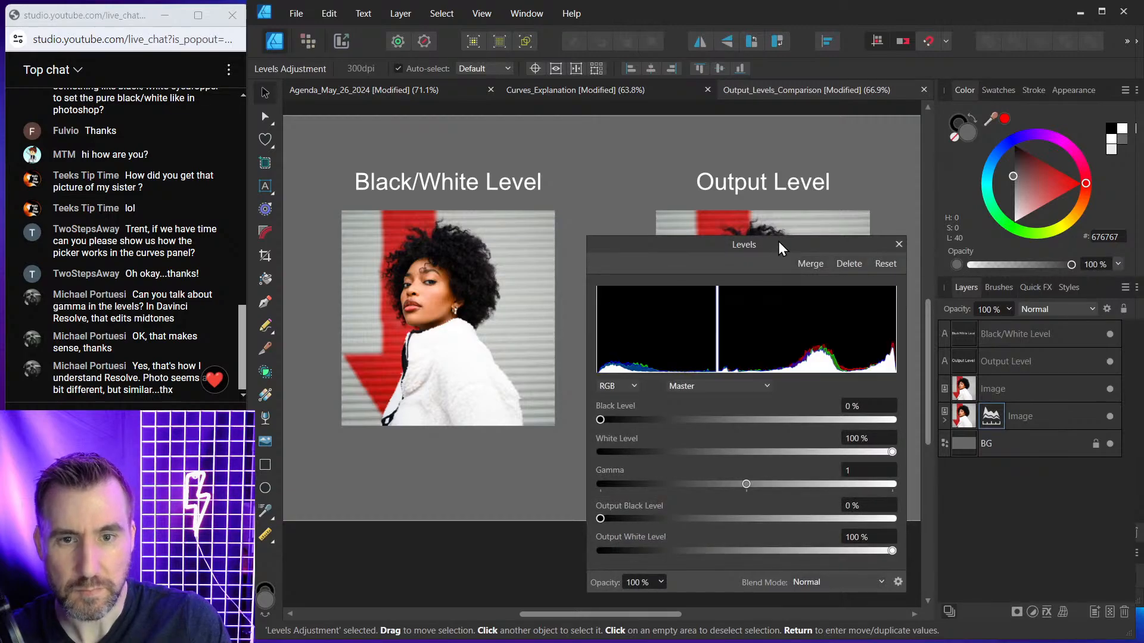
# Set the Levels of the portrait under the Black/White Level heading to a black level of 25% and a white level of 73%
pyautogui.moveTo(780, 244); pyautogui.dragTo(801, 131)
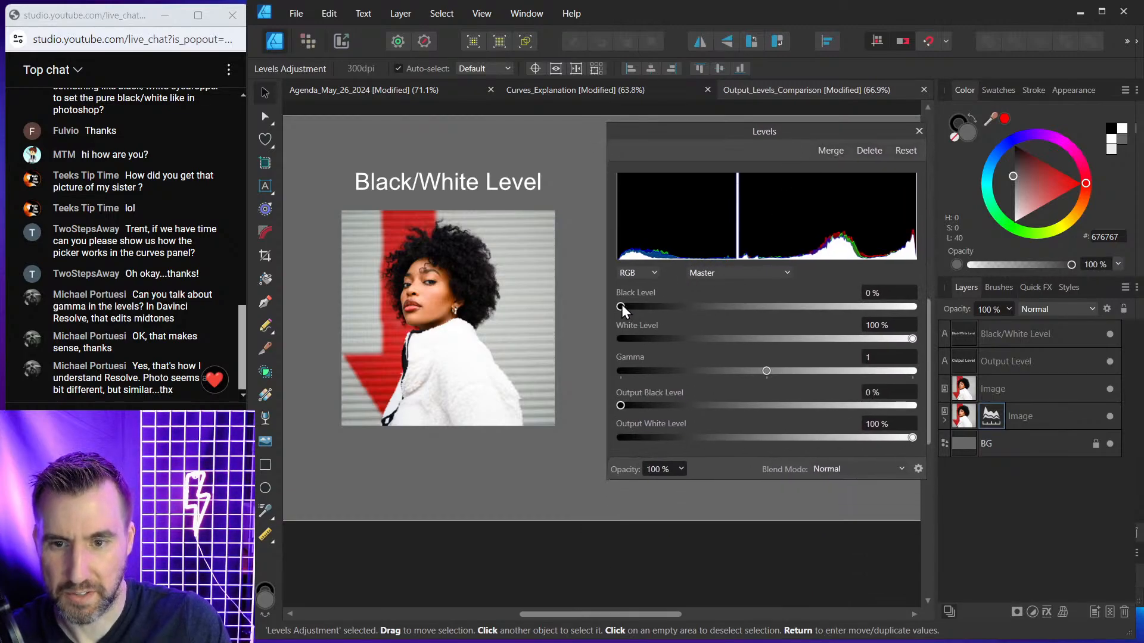
pyautogui.moveTo(620, 306); pyautogui.dragTo(694, 309)
pyautogui.moveTo(912, 341); pyautogui.dragTo(833, 341)
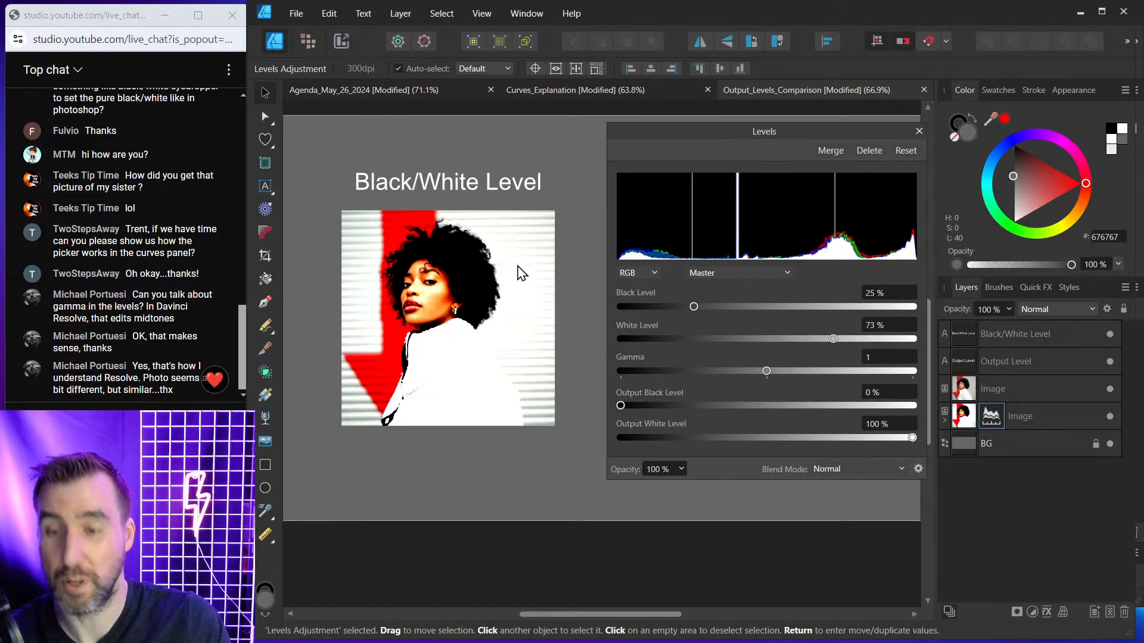
pyautogui.click(918, 132)
# Add a Levels adjustment to the portrait under the Output Level heading and move its dialog clear of the image
pyautogui.click(769, 301)
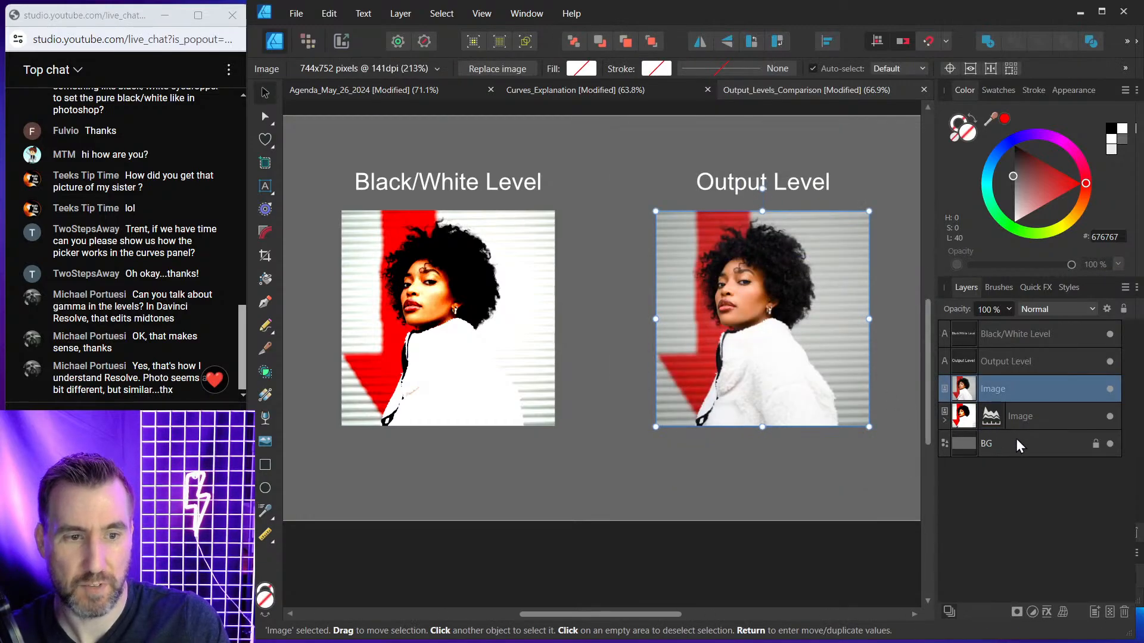
pyautogui.click(1032, 611)
pyautogui.click(1001, 282)
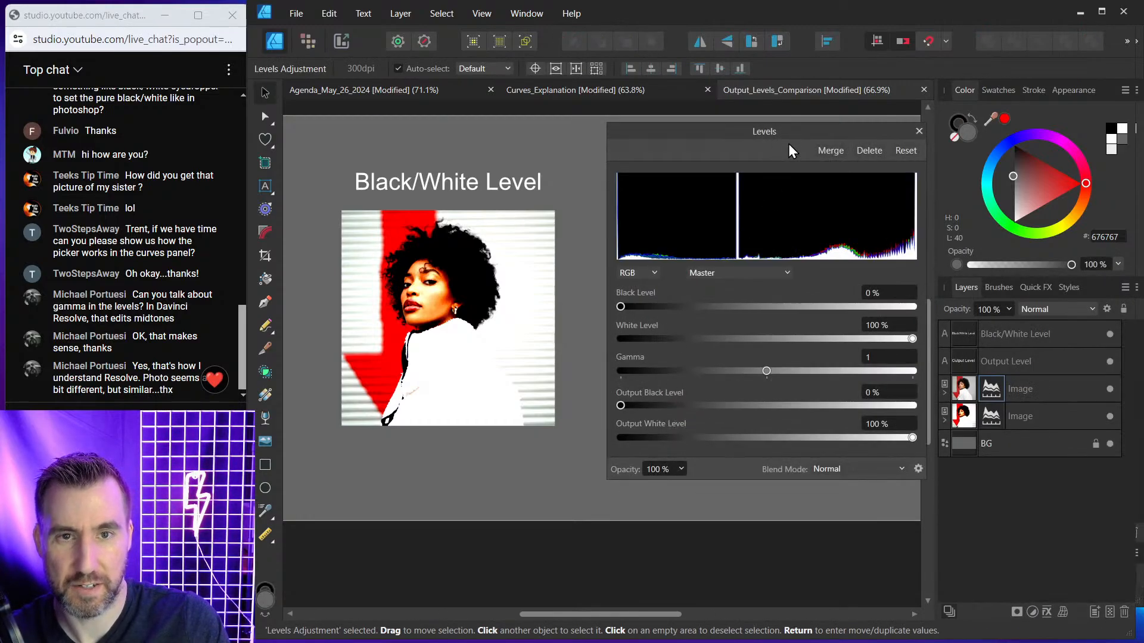
pyautogui.moveTo(825, 139); pyautogui.dragTo(1067, 80)
pyautogui.moveTo(617, 193); pyautogui.dragTo(614, 182)
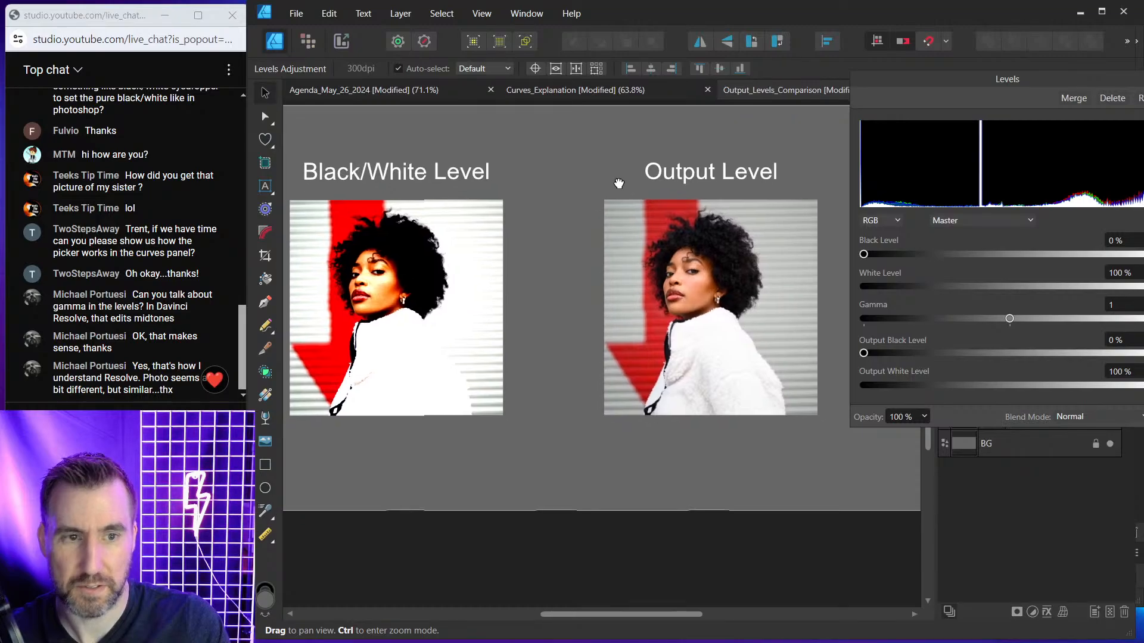
pyautogui.moveTo(1069, 87); pyautogui.dragTo(1032, 86)
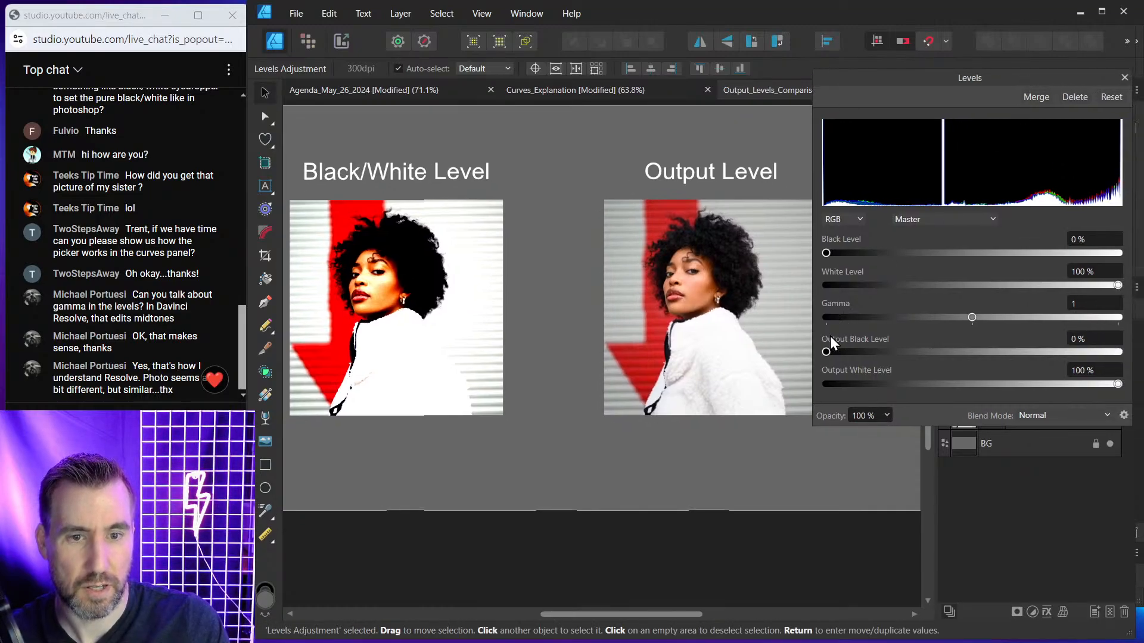
# Set the Output Level portrait's output black level to 39% and output white level to 60%, and clear the selection
pyautogui.moveTo(826, 353); pyautogui.dragTo(939, 353)
pyautogui.moveTo(1118, 385); pyautogui.dragTo(999, 385)
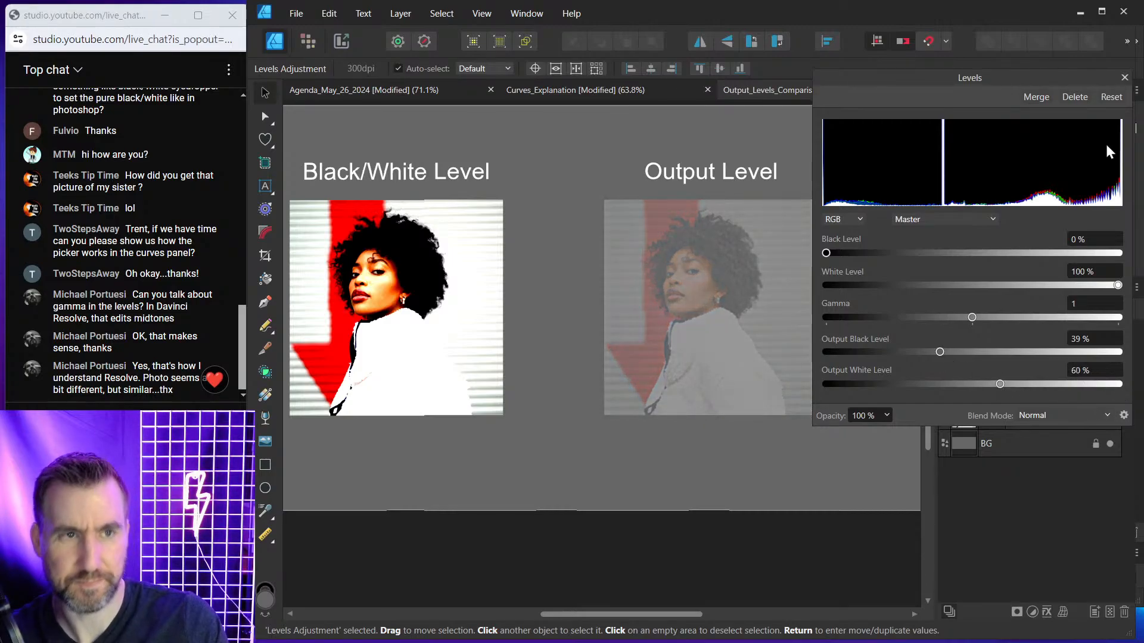
pyautogui.click(1124, 77)
pyautogui.hotkey('ctrl', 'd')
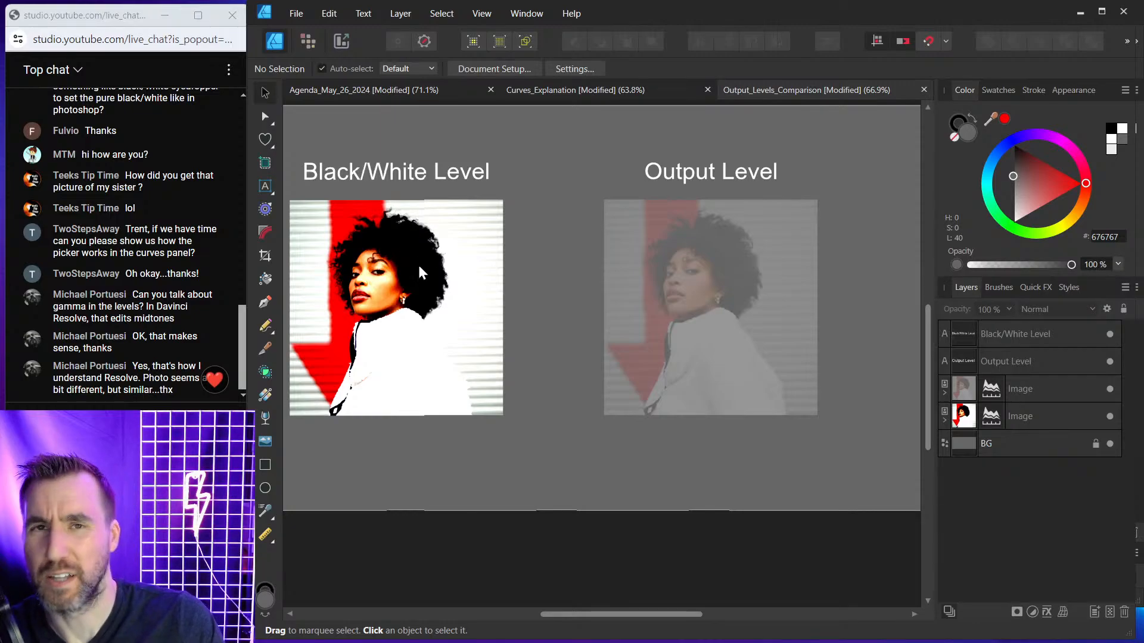
# Compare the Black/White Level portrait with the Output Level portrait, selecting each in turn
pyautogui.click(424, 285)
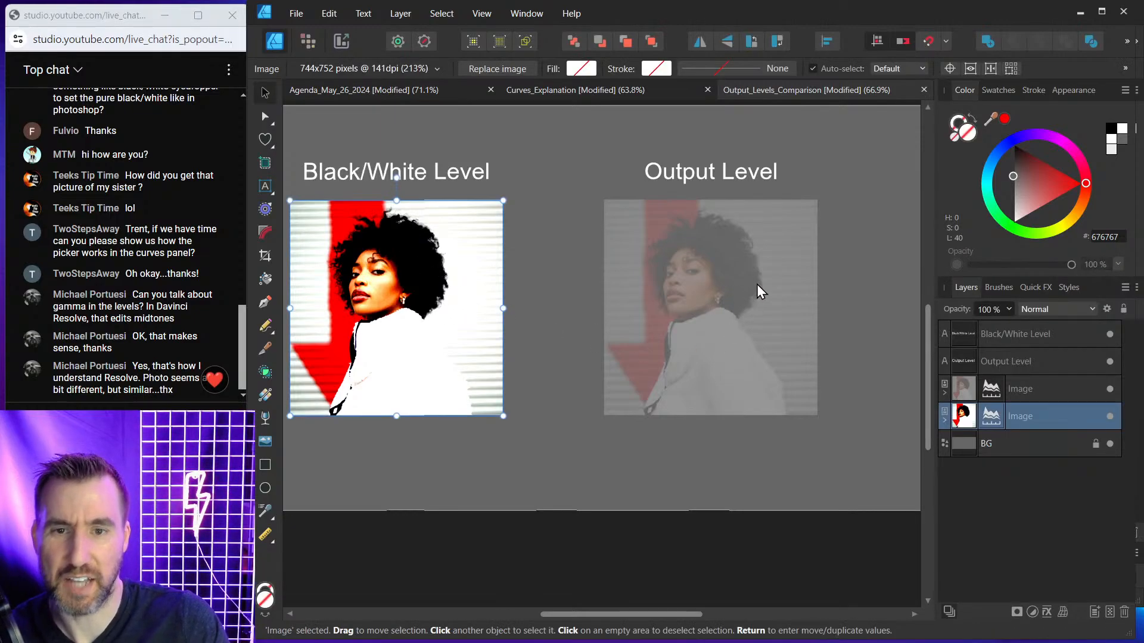
pyautogui.click(761, 291)
pyautogui.hotkey('ctrl', 'd')
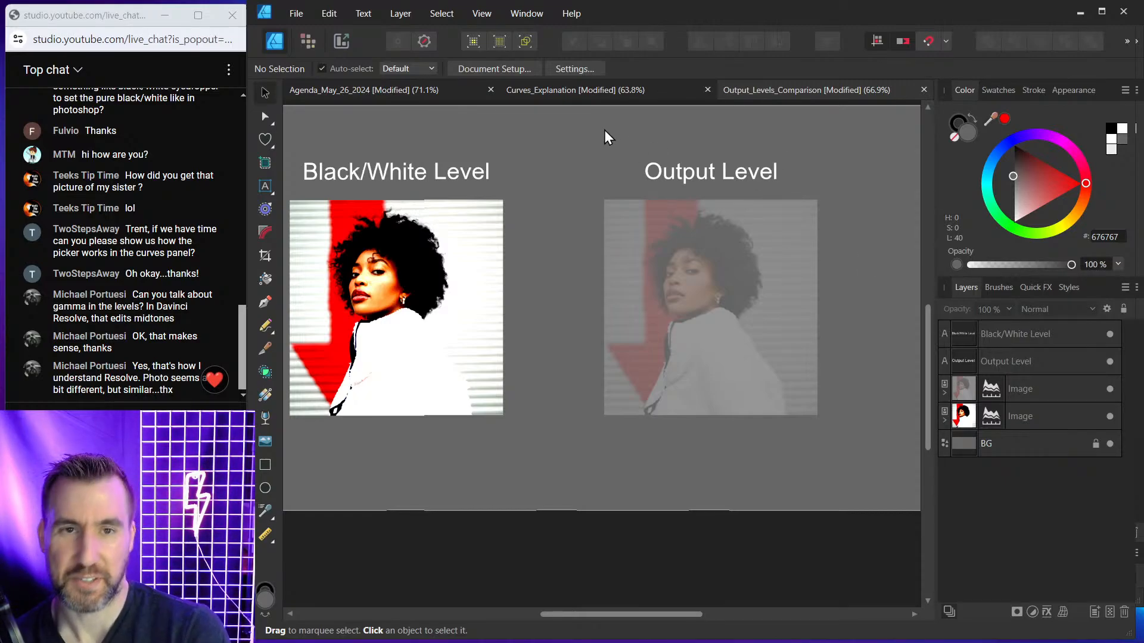
pyautogui.press('space')
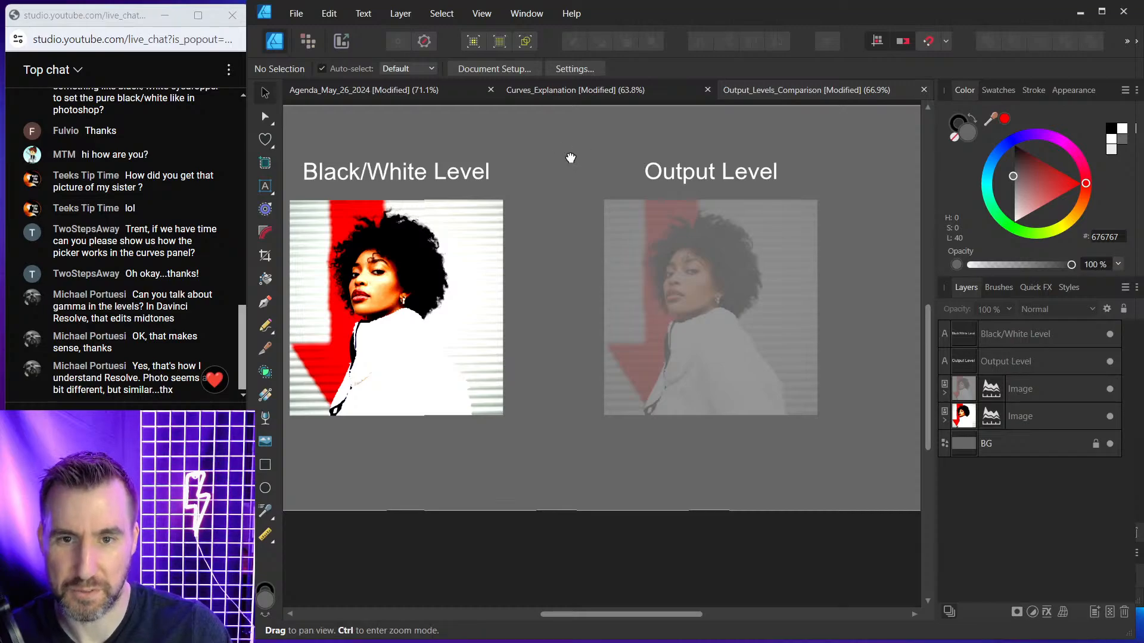
pyautogui.moveTo(569, 158); pyautogui.dragTo(587, 187)
pyautogui.click(521, 245)
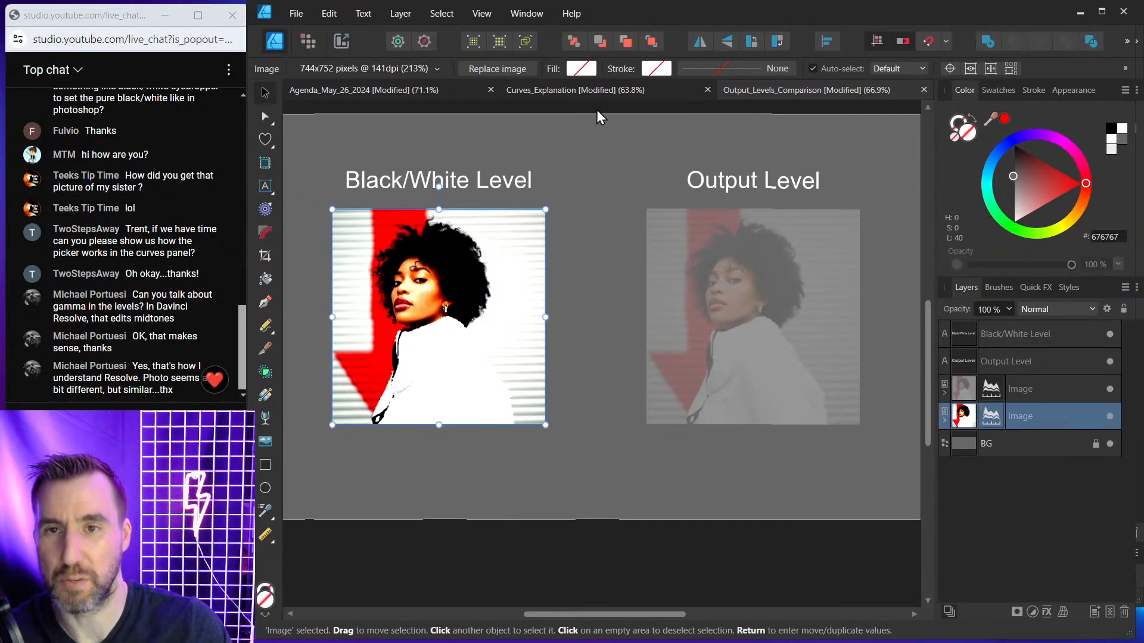
# Switch to Affinity Photo and examine the Levels adjustment of Levels_Demo_01 and its list of channels
pyautogui.click(583, 90)
pyautogui.click(452, 90)
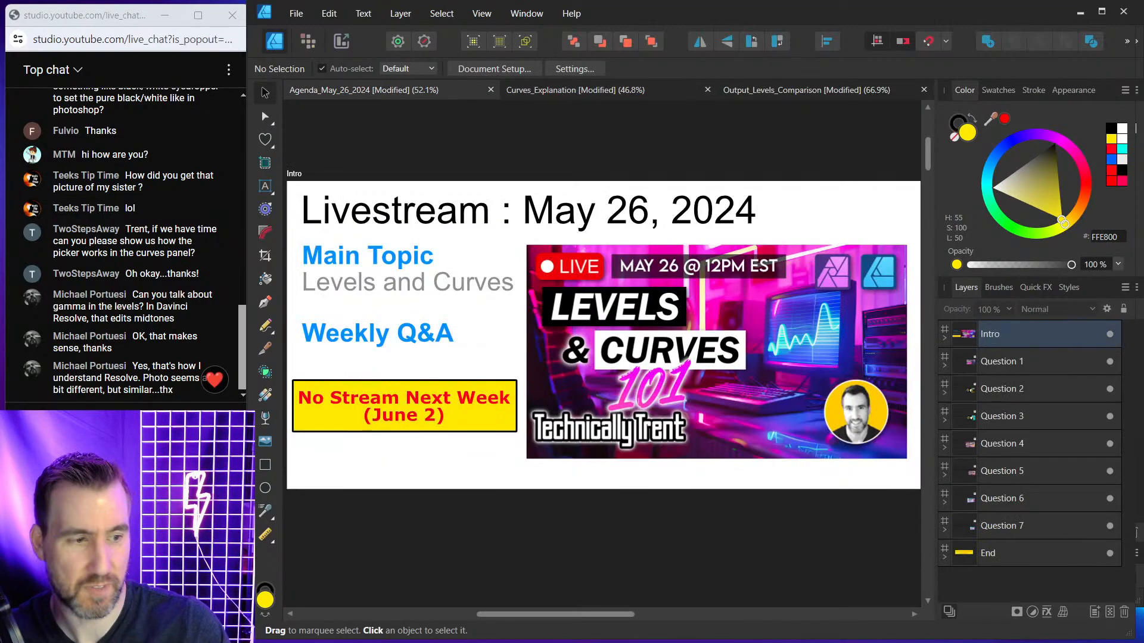
pyautogui.click(655, 625)
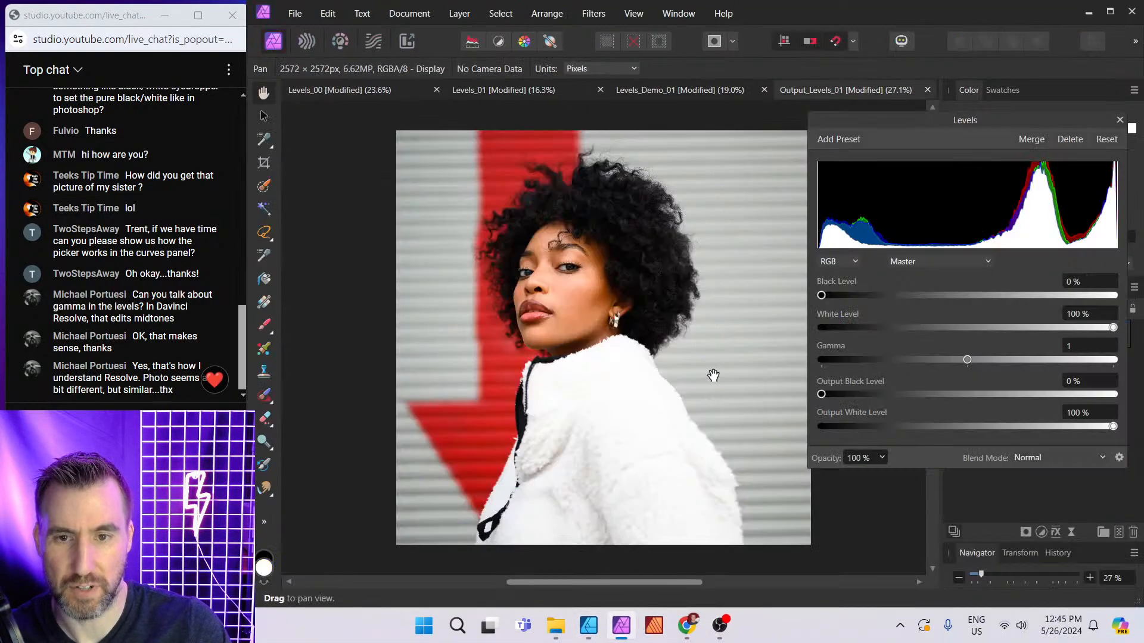
pyautogui.click(670, 94)
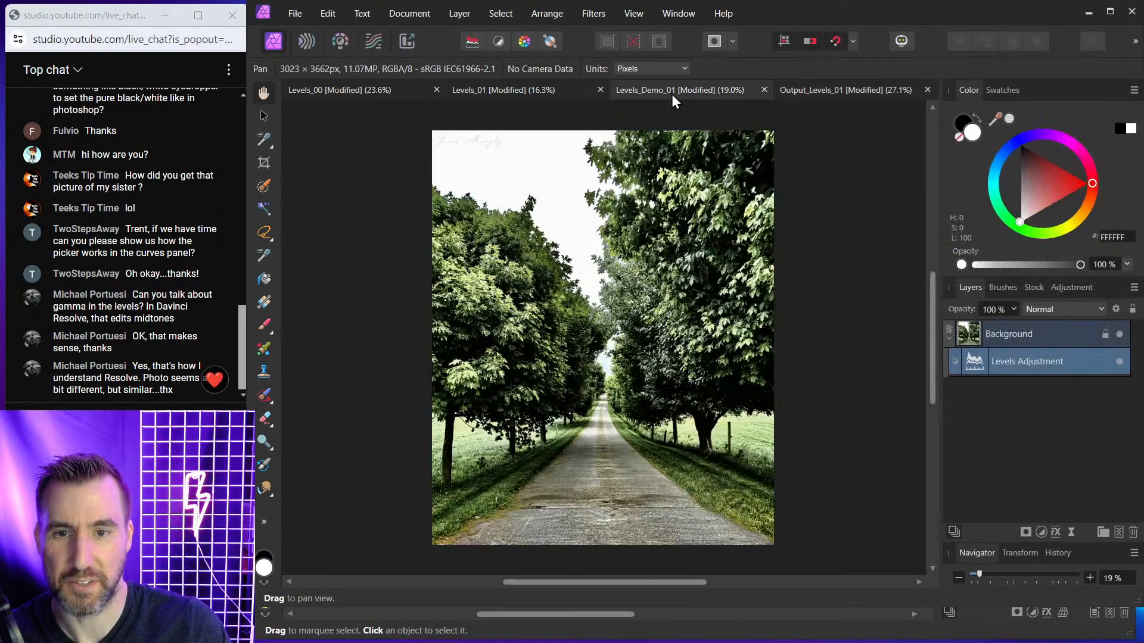
pyautogui.doubleClick(971, 361)
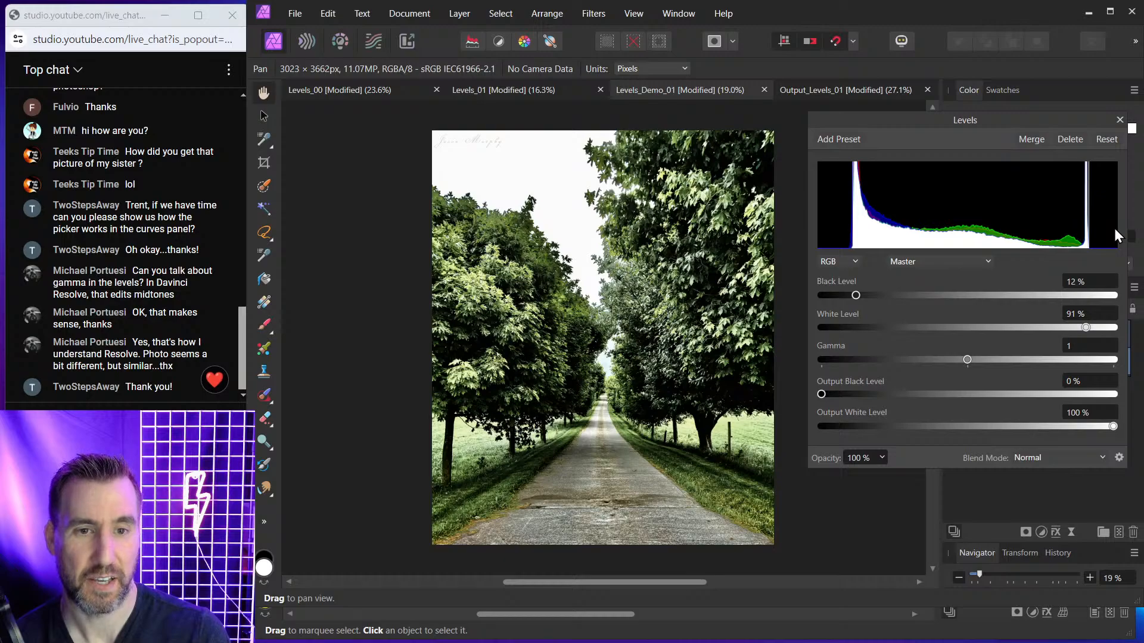
pyautogui.click(968, 263)
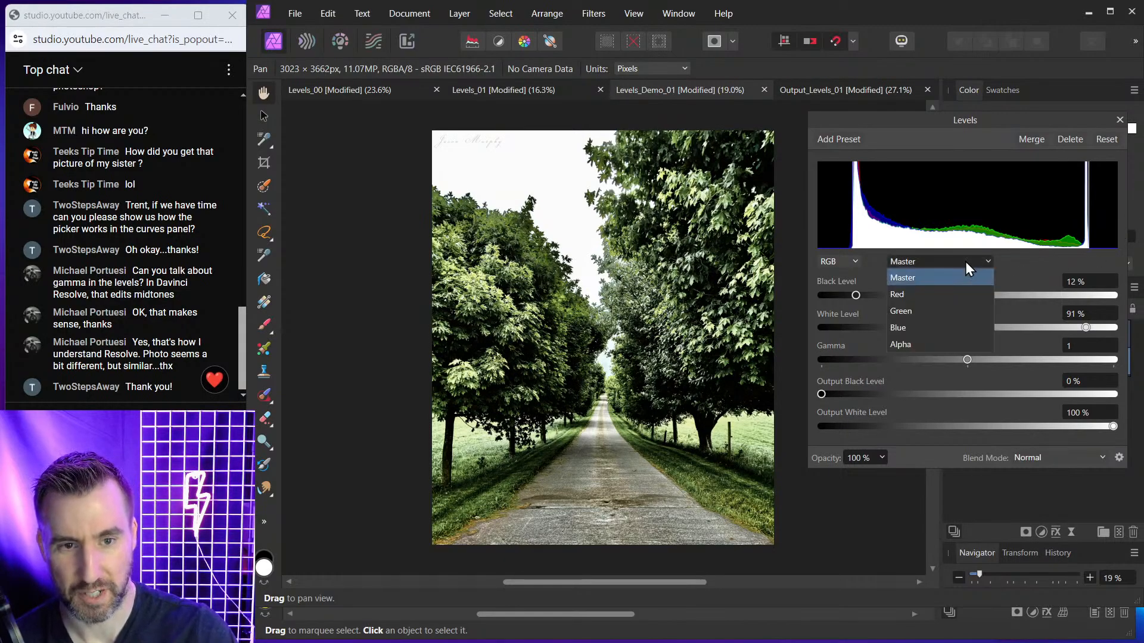
pyautogui.click(1018, 256)
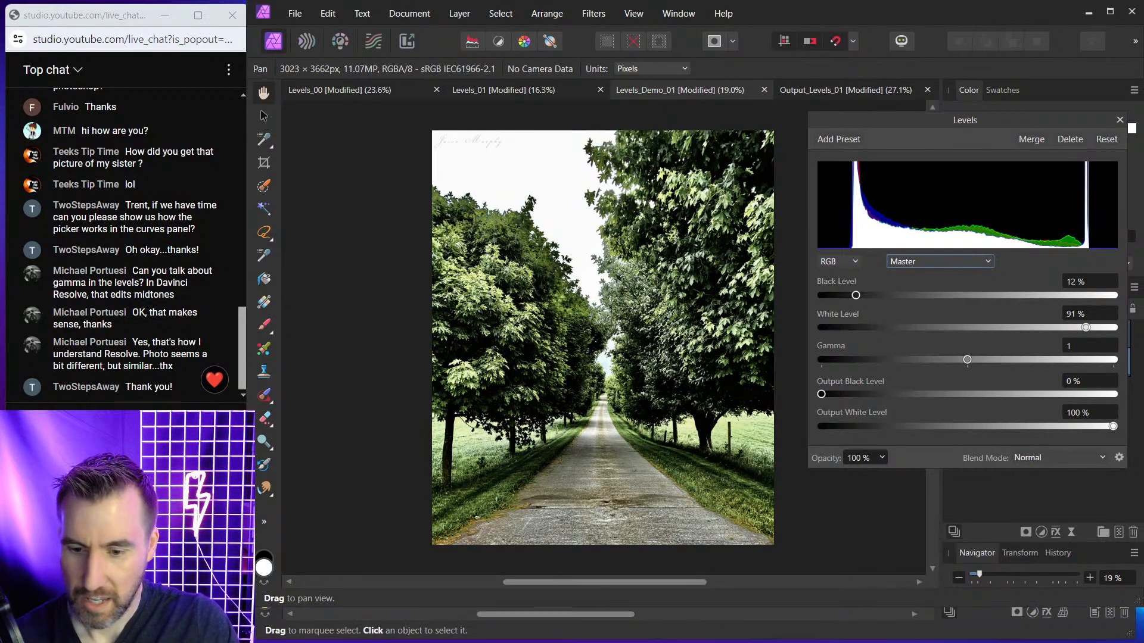
# Return to Affinity Designer and close the Curves_Explanation and Output_Levels_Comparison documents
pyautogui.click(588, 630)
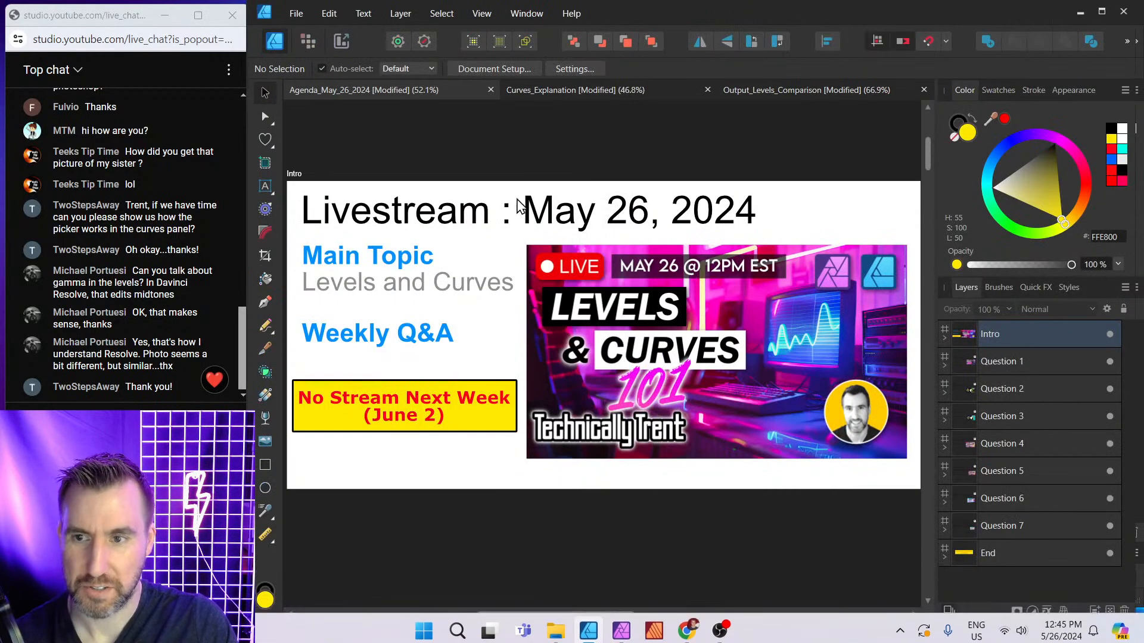
pyautogui.click(644, 96)
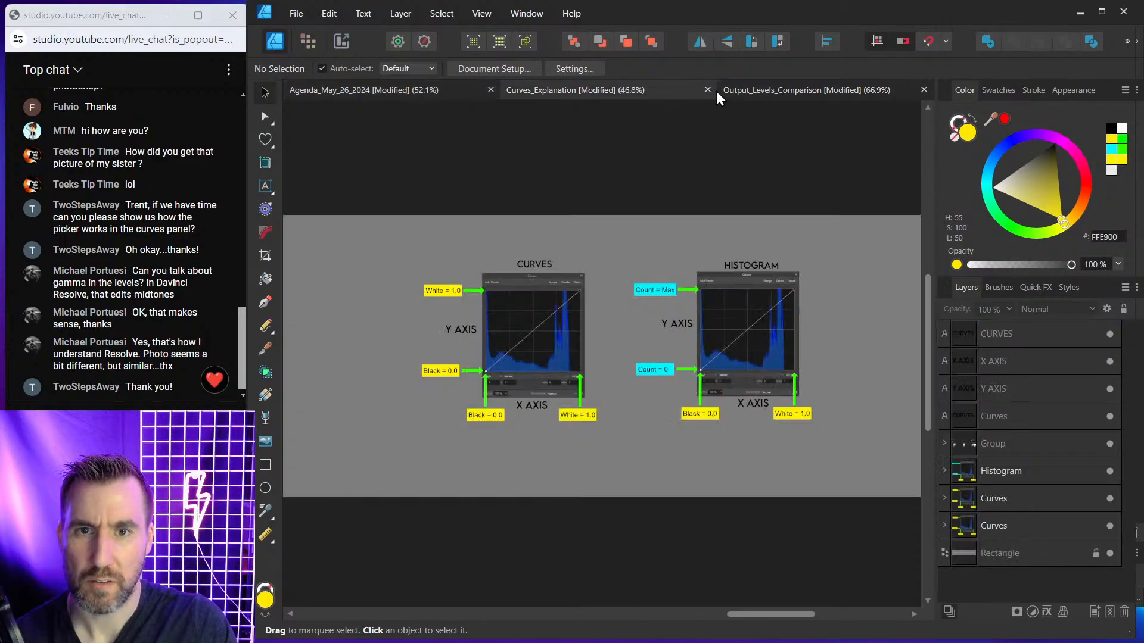
pyautogui.click(708, 90)
pyautogui.click(684, 341)
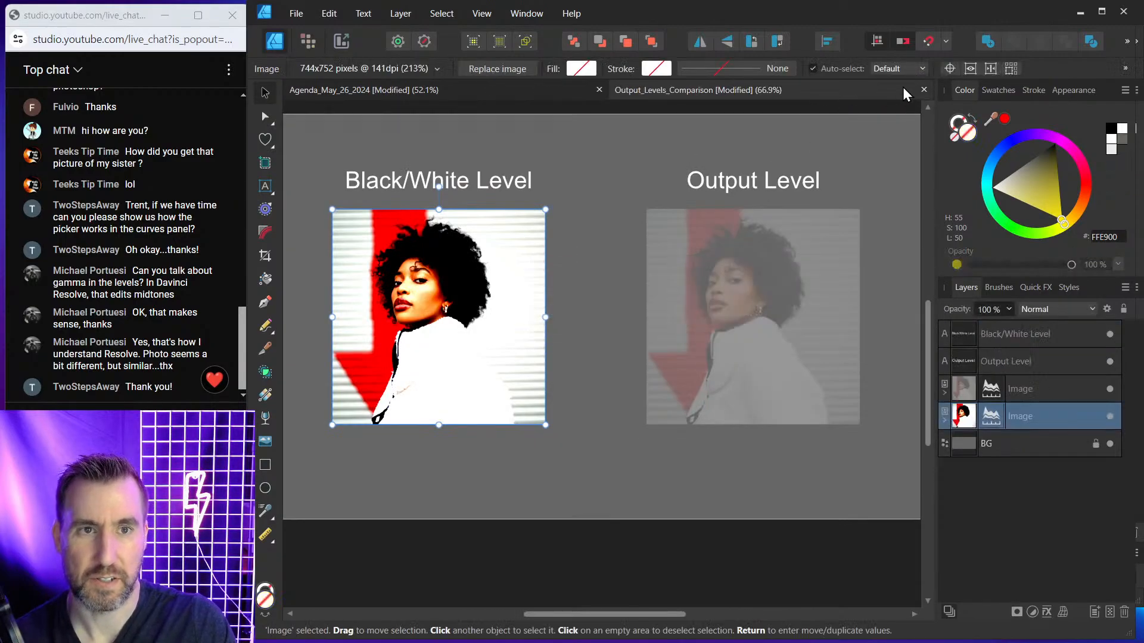
pyautogui.click(924, 90)
pyautogui.click(691, 341)
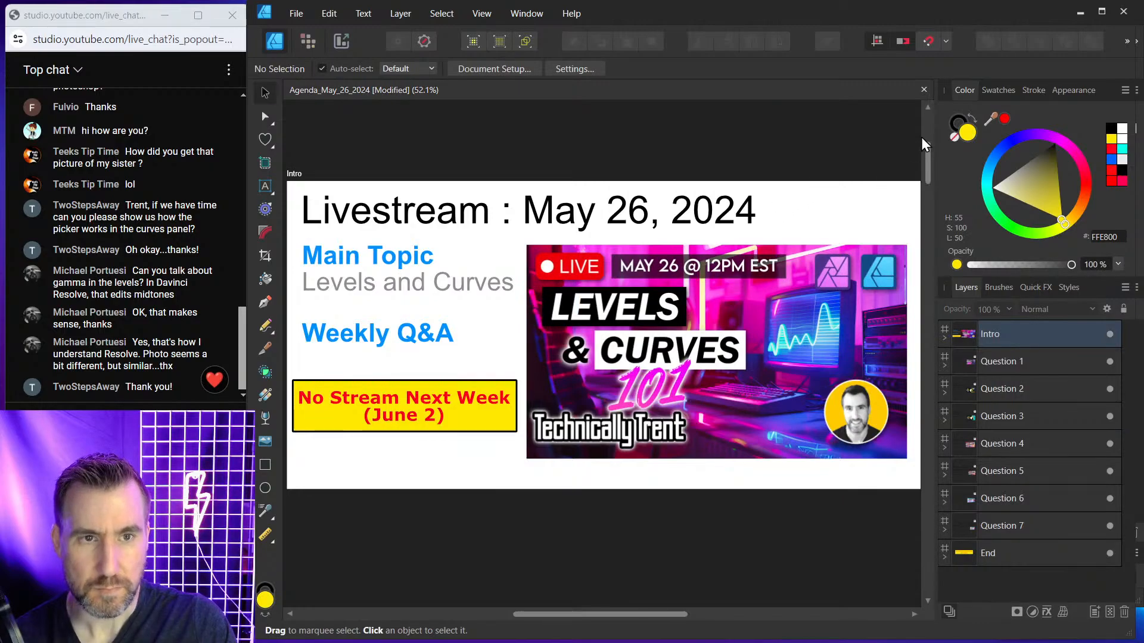
# Hide the interface in Agenda_May_26_2024 and bring the Question 1 artboard into view
pyautogui.press('Tab')
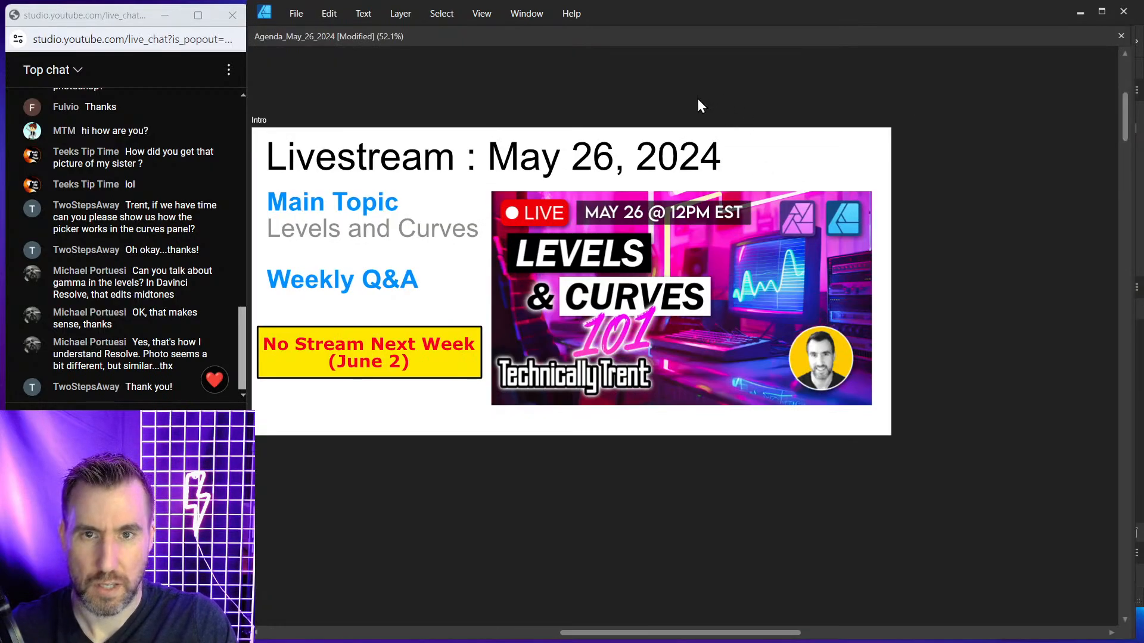
pyautogui.scroll(-5, 708, 162)
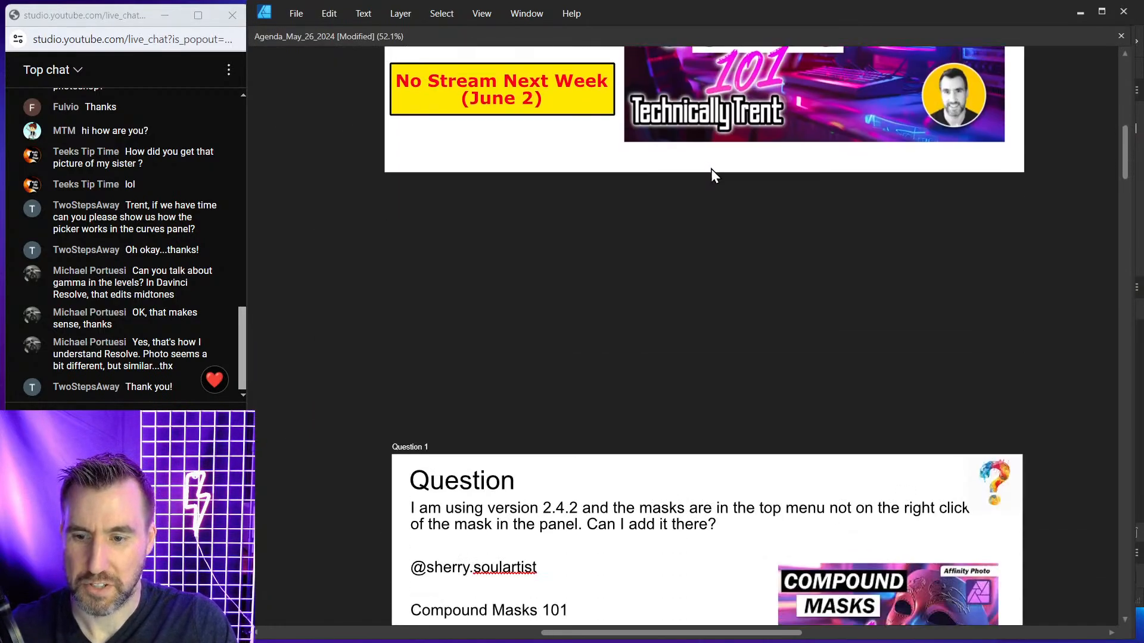
pyautogui.scroll(-3, 711, 173)
pyautogui.moveTo(877, 174); pyautogui.dragTo(820, 139)
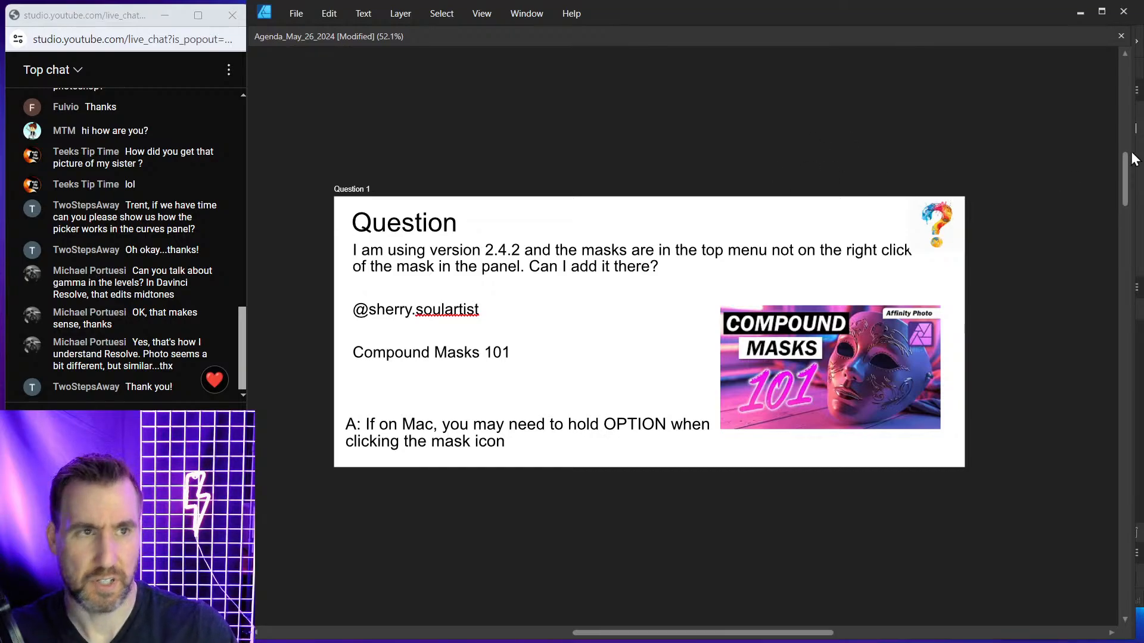
# Switch to Affinity Photo, close the Levels dialog and show the mask types available for Levels_Demo_01
pyautogui.moveTo(660, 639)
pyautogui.click(622, 625)
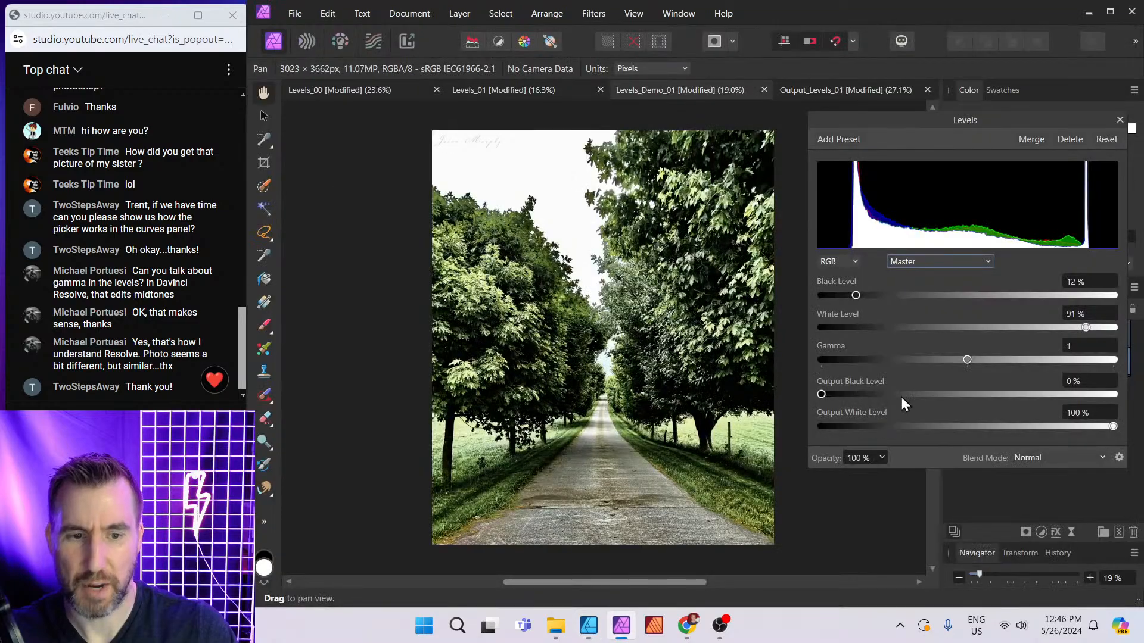
pyautogui.click(1120, 121)
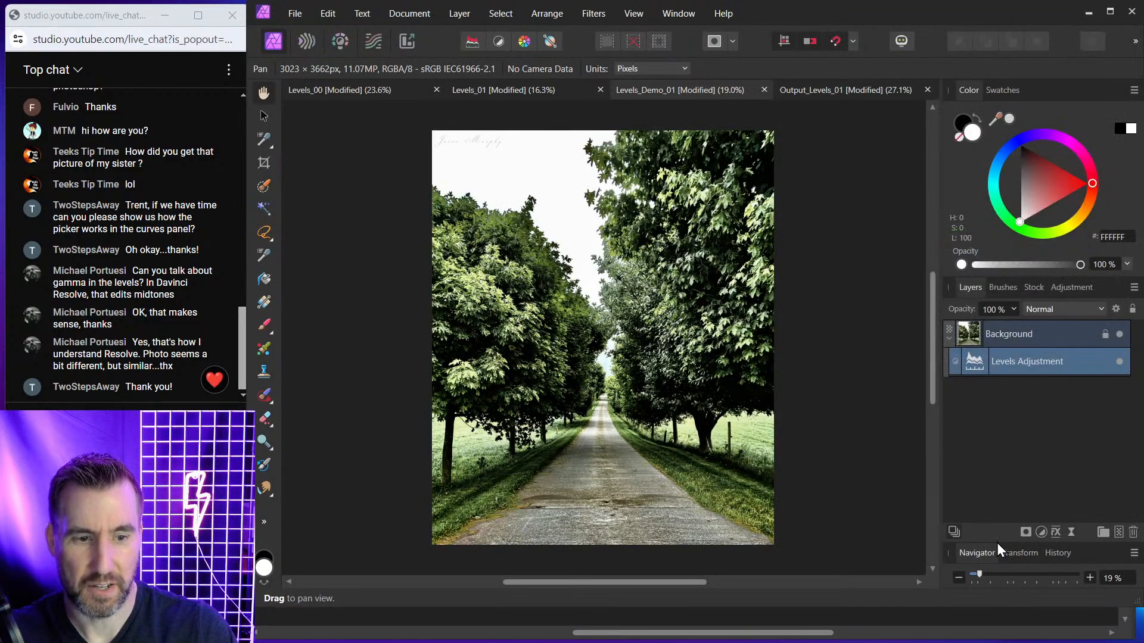
pyautogui.click(1026, 532)
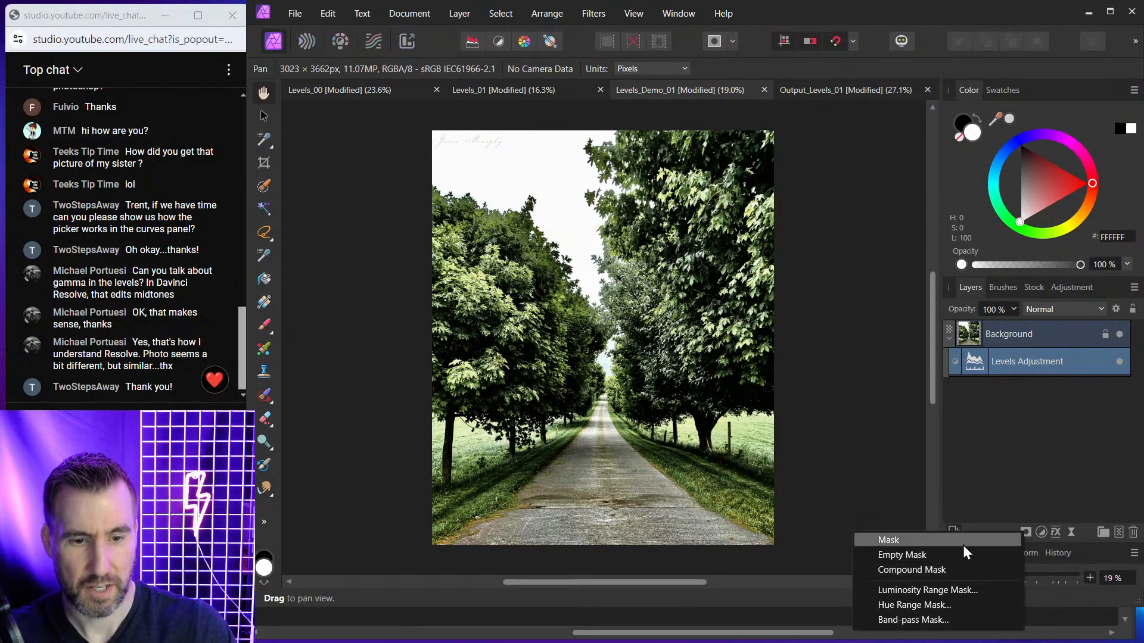
pyautogui.click(1016, 525)
pyautogui.click(1024, 532)
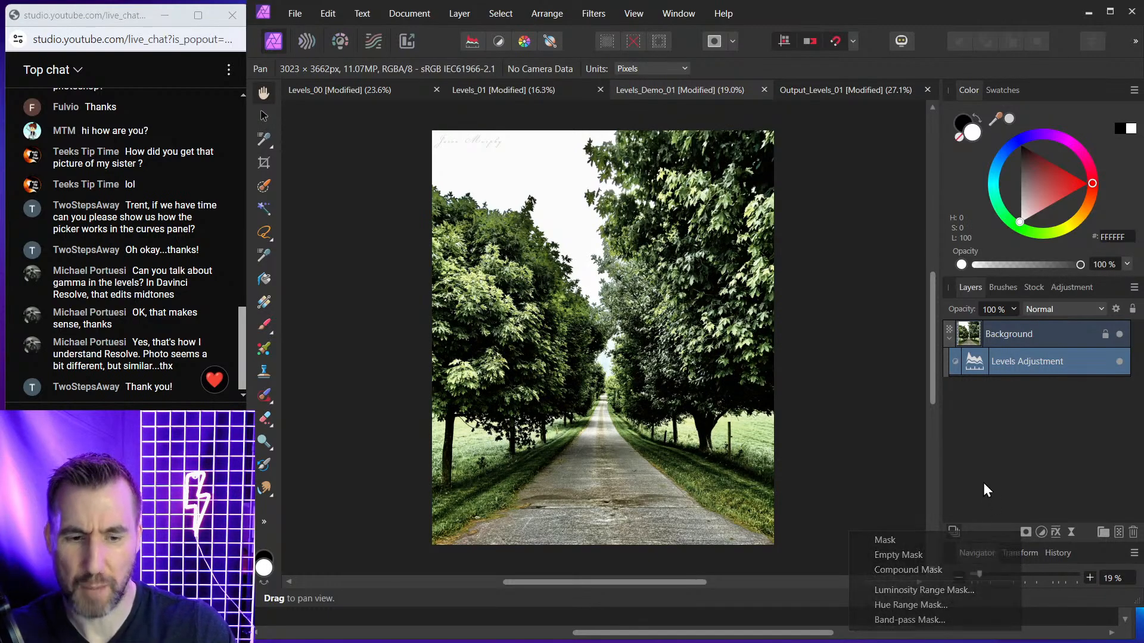
# Return to the agenda in Affinity Designer and bring the Question 2 artboard into view
pyautogui.click(588, 625)
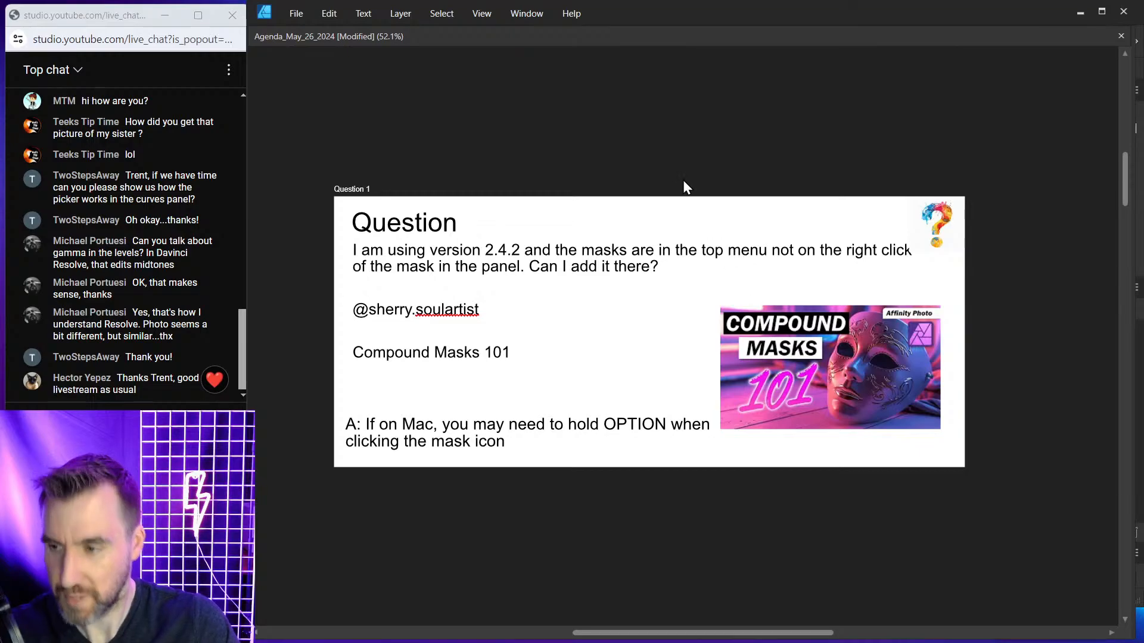
pyautogui.scroll(-2, 639, 203)
pyautogui.scroll(-5, 639, 203)
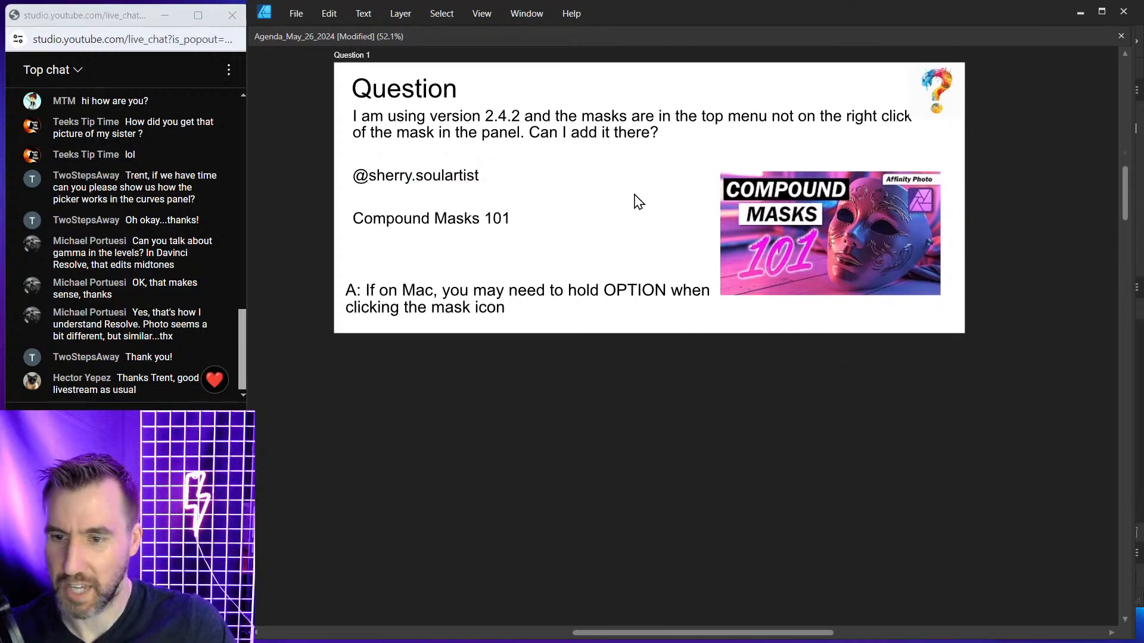
pyautogui.scroll(-5, 631, 198)
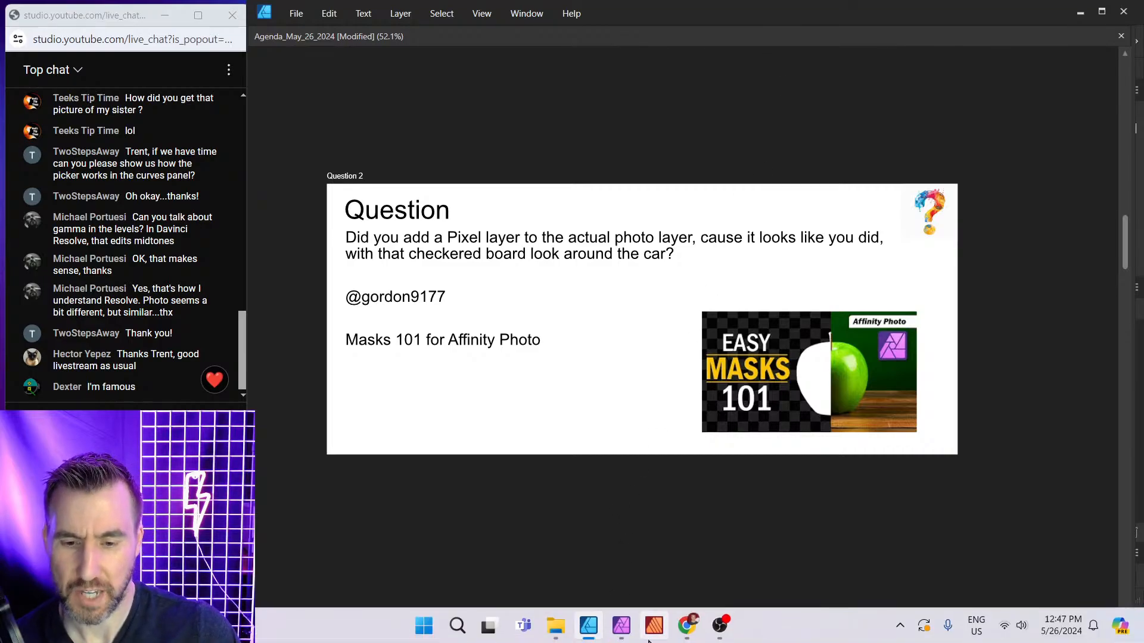
# Switch to Affinity Photo, delete the Levels adjustment from Levels_Demo_01 and activate the Paint Mixer Brush tool
pyautogui.click(625, 626)
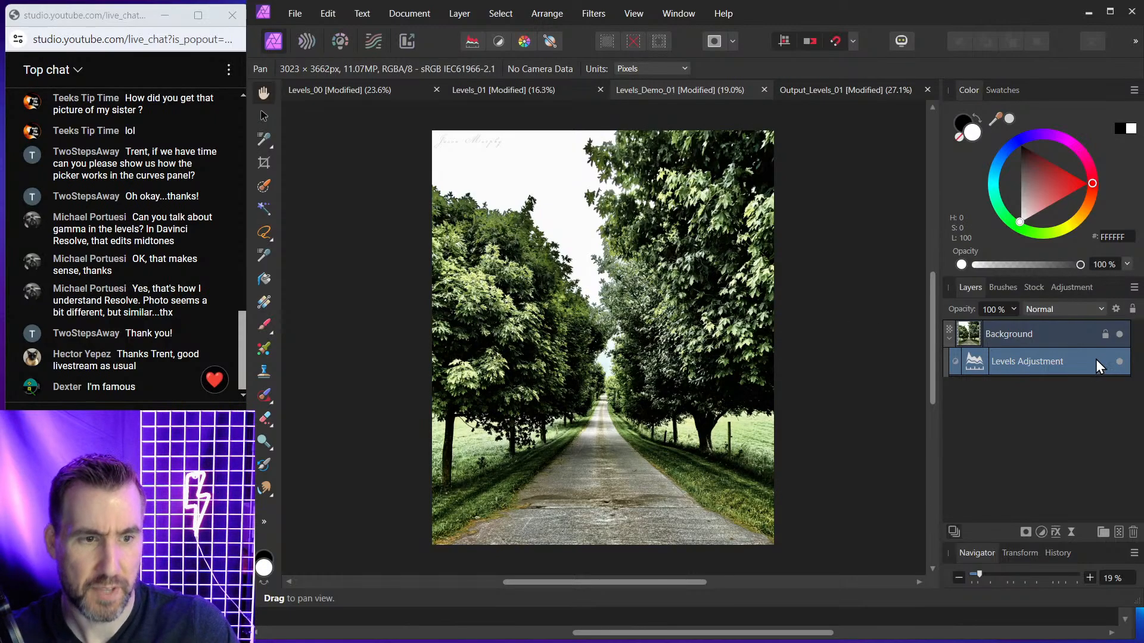
pyautogui.click(1133, 532)
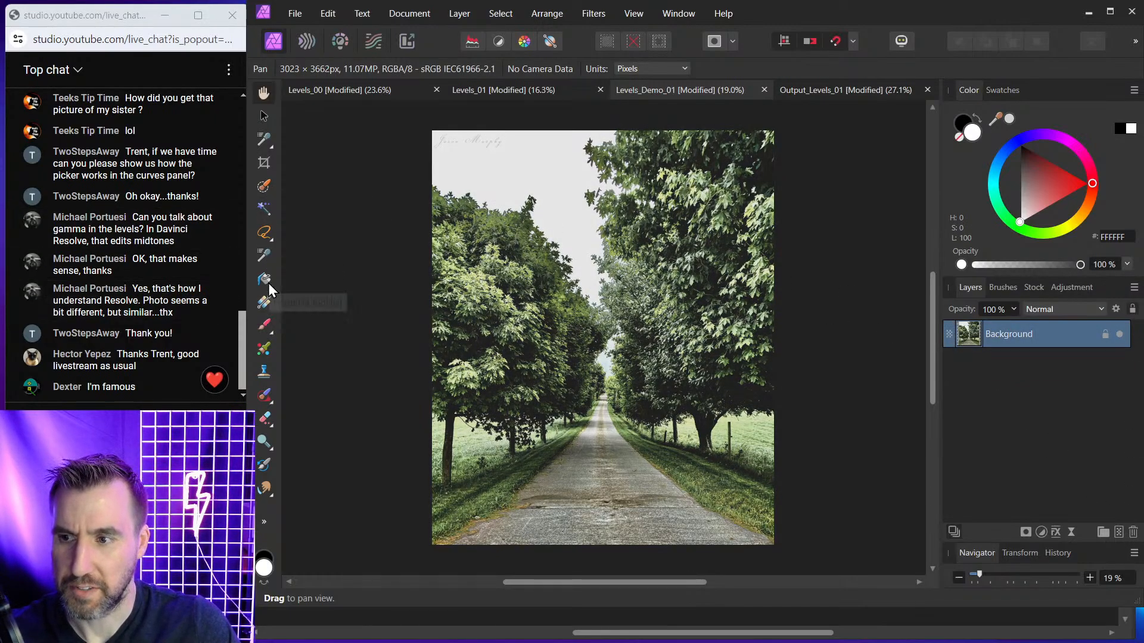
pyautogui.click(264, 349)
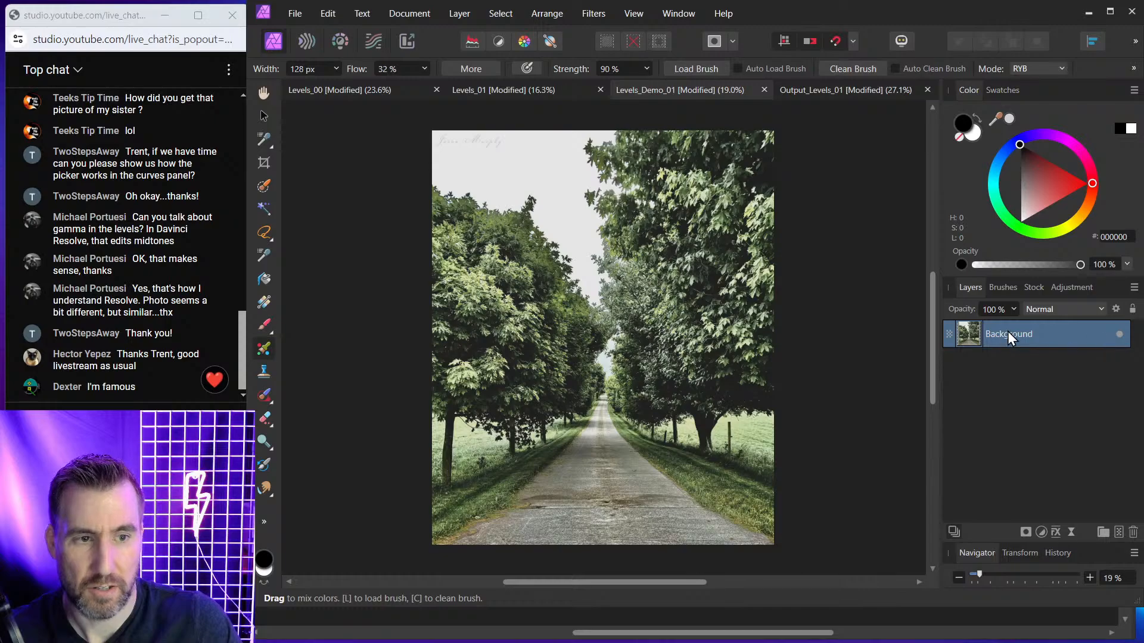
# Undo a test stroke of the Paint Mixer Brush and erase a large patch through the middle of the tree-lined road photo
pyautogui.moveTo(651, 227); pyautogui.dragTo(584, 301)
pyautogui.hotkey('ctrl', 'z')
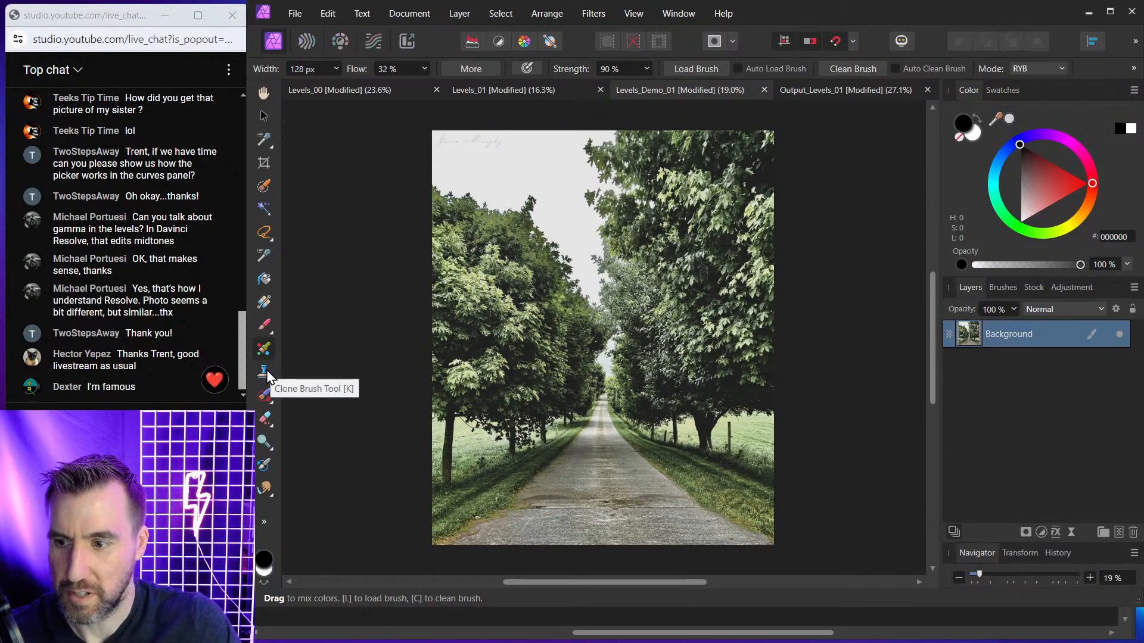
pyautogui.click(266, 413)
pyautogui.moveTo(631, 258)
pyautogui.mouseDown()
pyautogui.moveTo(636, 222)
pyautogui.moveTo(659, 235)
pyautogui.moveTo(656, 327)
pyautogui.mouseUp()
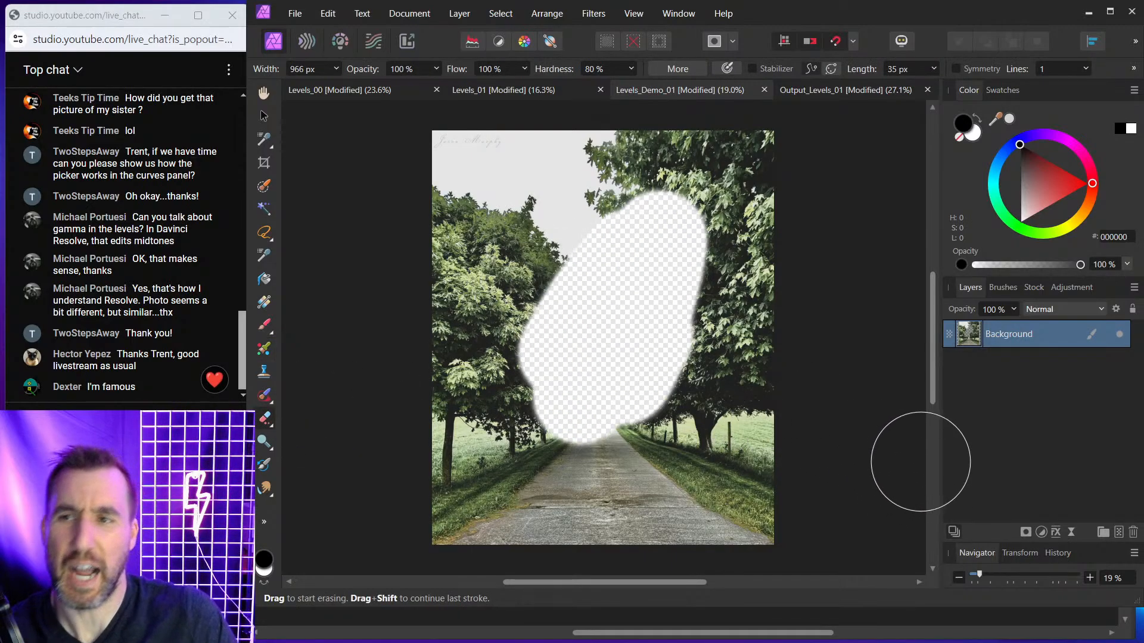
# Turn the document's Transparent Background option off and back on to compare the erased area, and deselect the Background layer
pyautogui.click(264, 117)
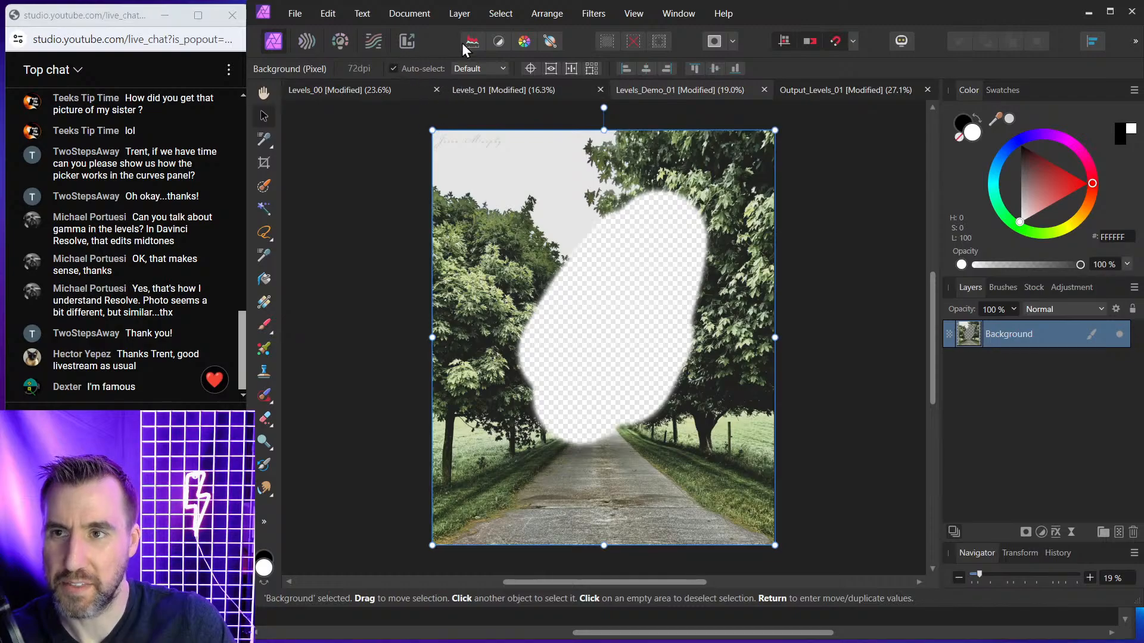
pyautogui.click(411, 14)
pyautogui.moveTo(429, 43)
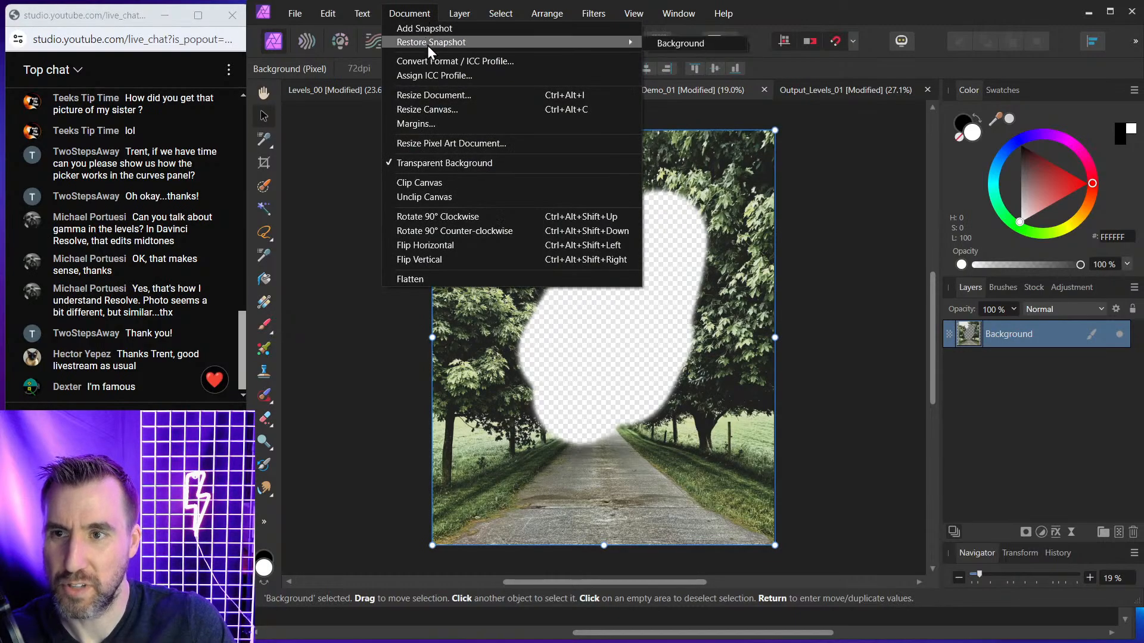
pyautogui.click(445, 164)
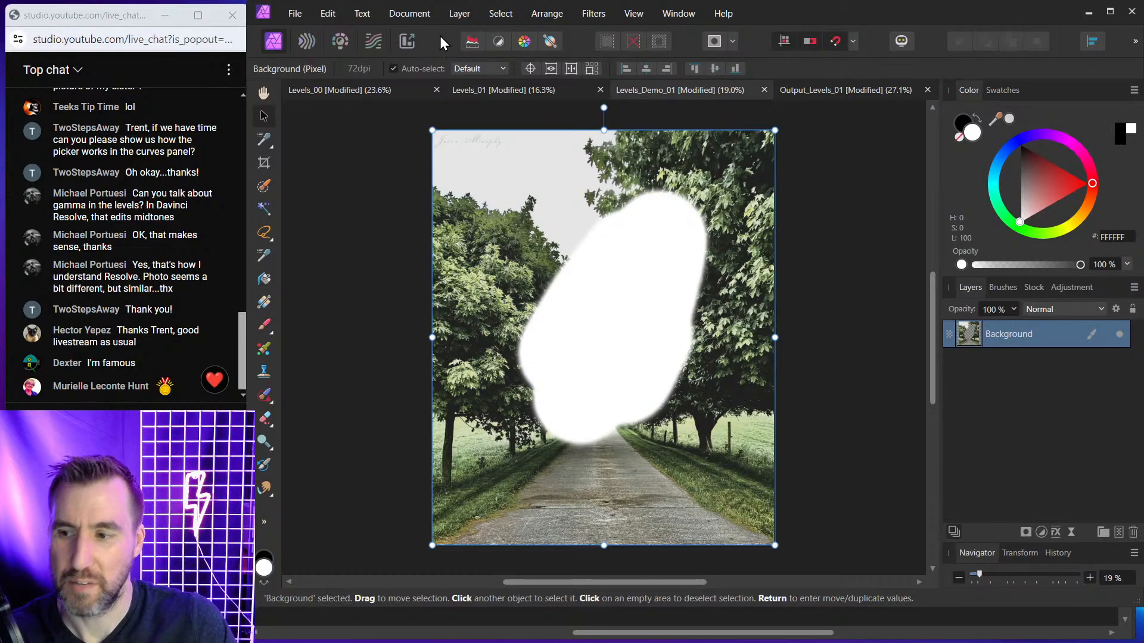
pyautogui.click(438, 14)
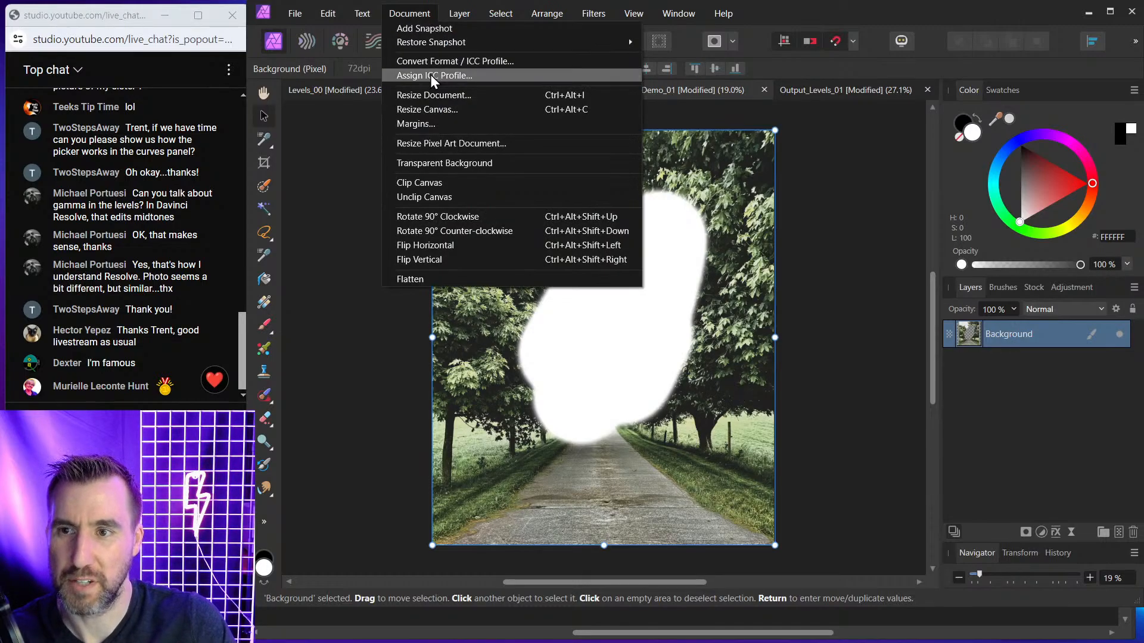
pyautogui.click(456, 167)
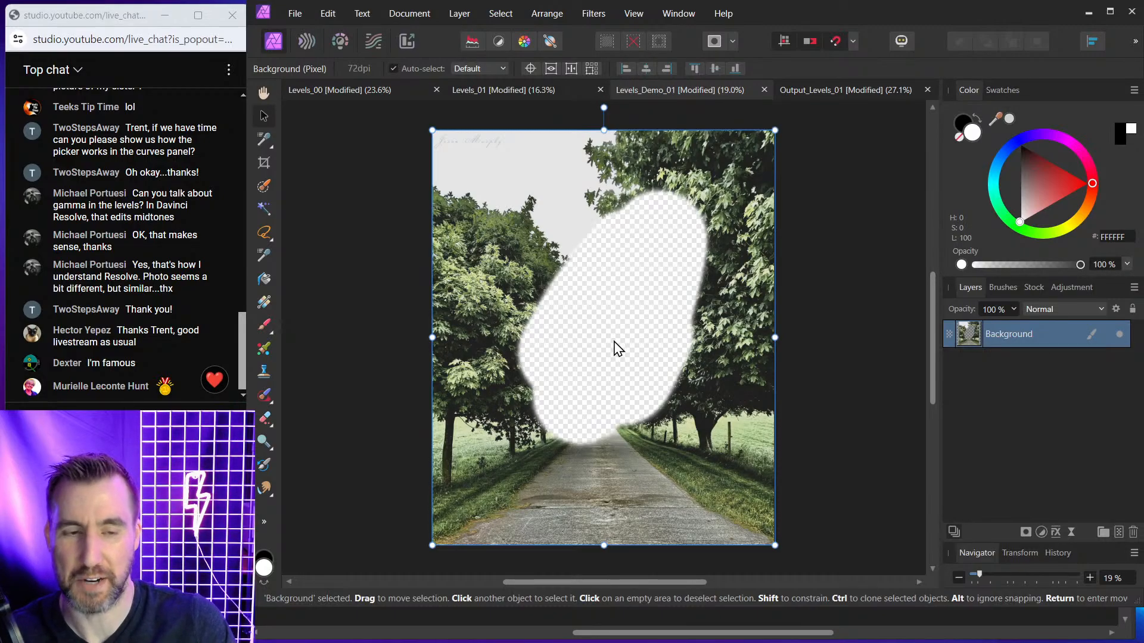
pyautogui.click(415, 14)
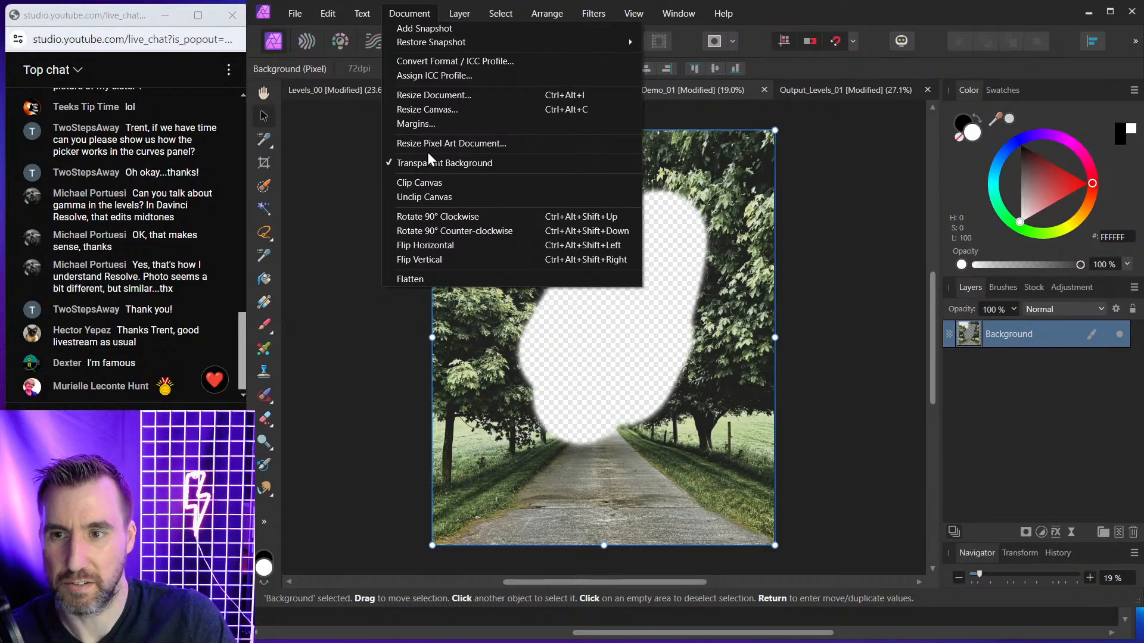
pyautogui.click(830, 198)
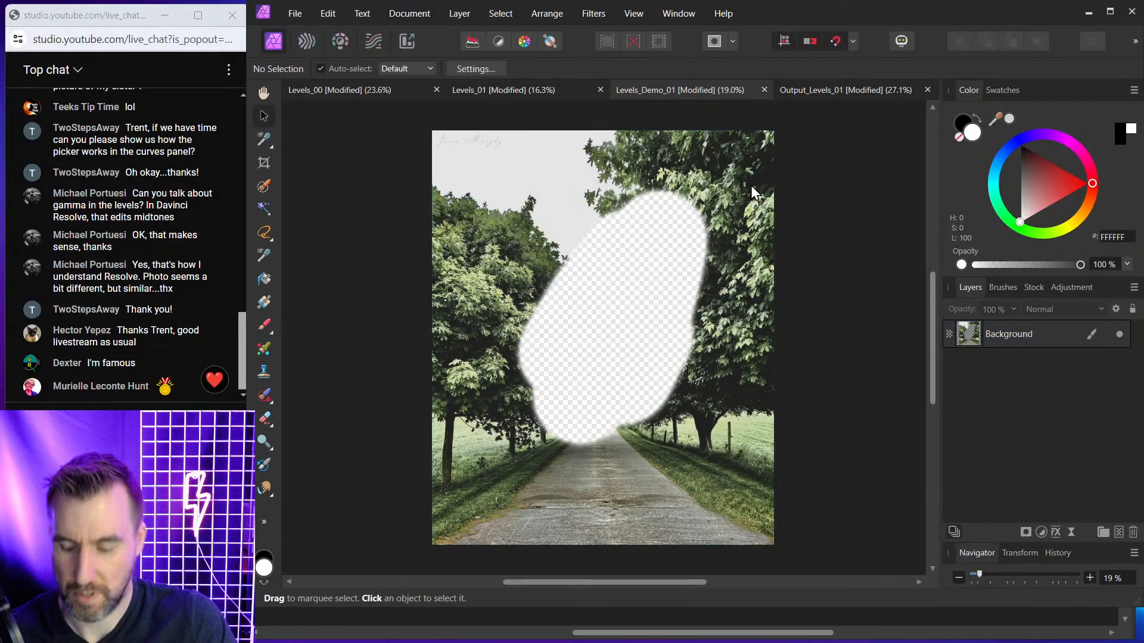
# Close the Output_Levels_01 and Levels_Demo_01 documents without saving their changes
pyautogui.click(927, 89)
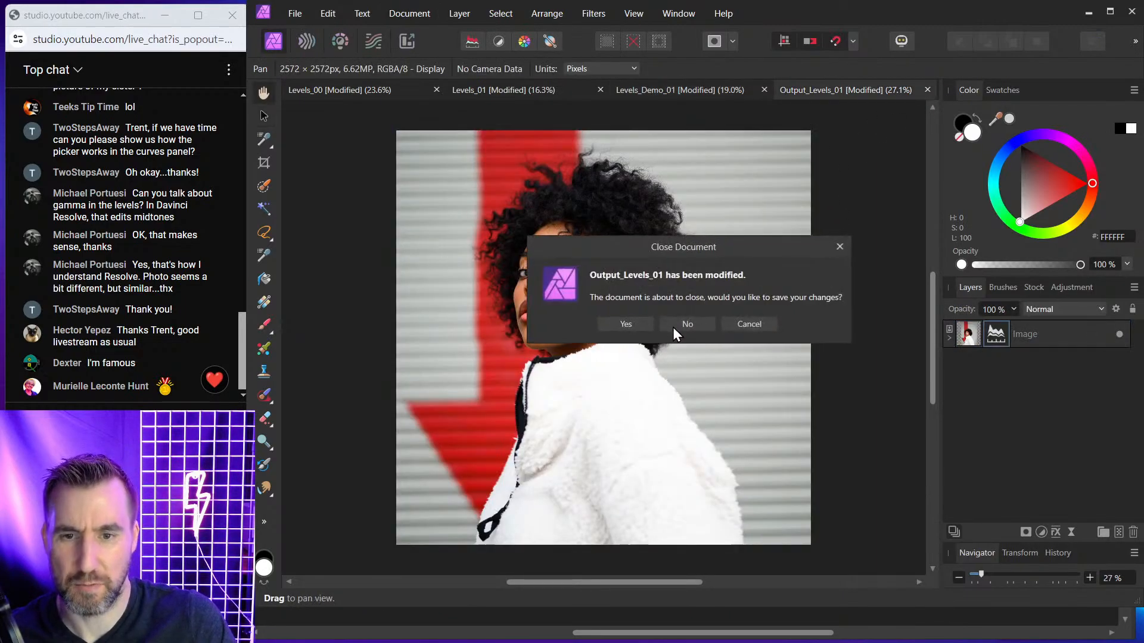
pyautogui.click(675, 326)
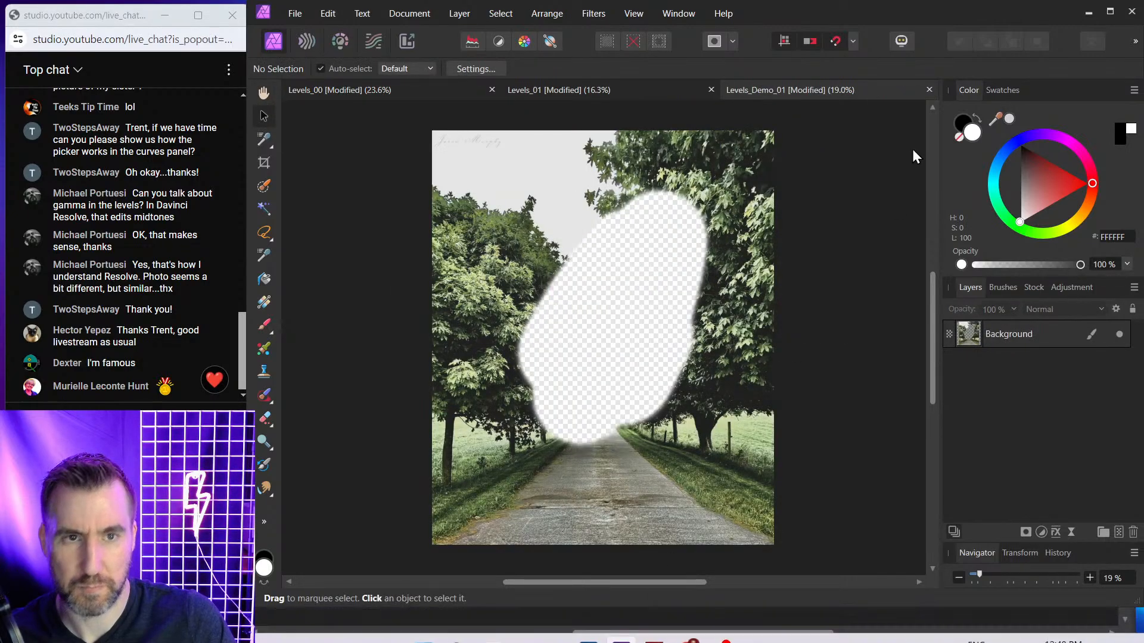
pyautogui.click(929, 89)
pyautogui.click(675, 326)
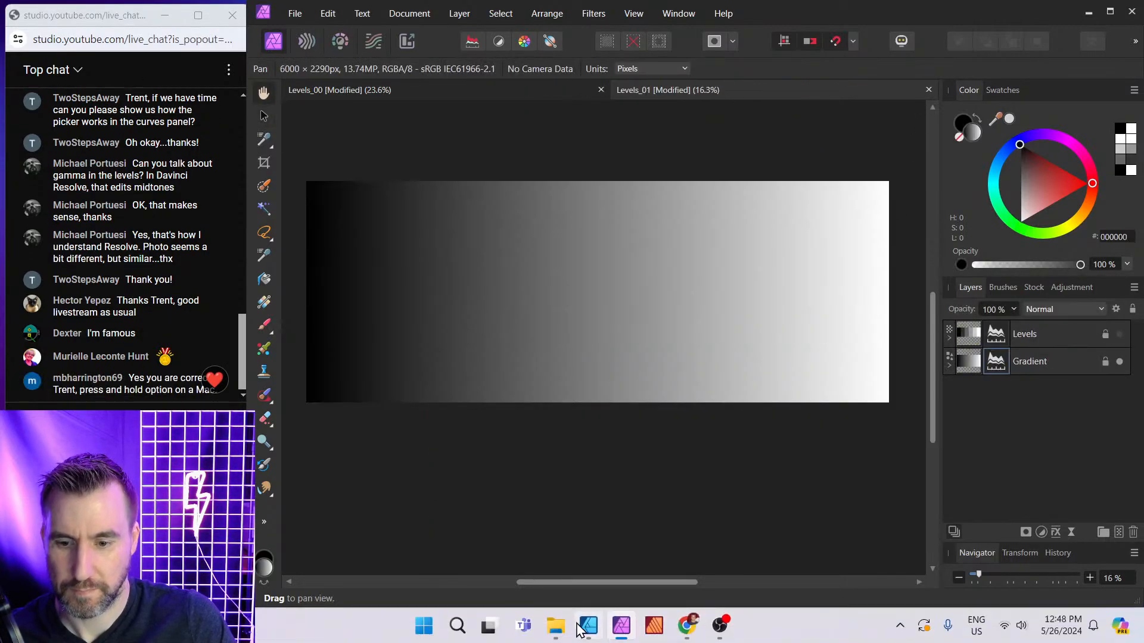
# Return to the agenda in Affinity Designer and bring the Question 3 artboard into view
pyautogui.moveTo(601, 627)
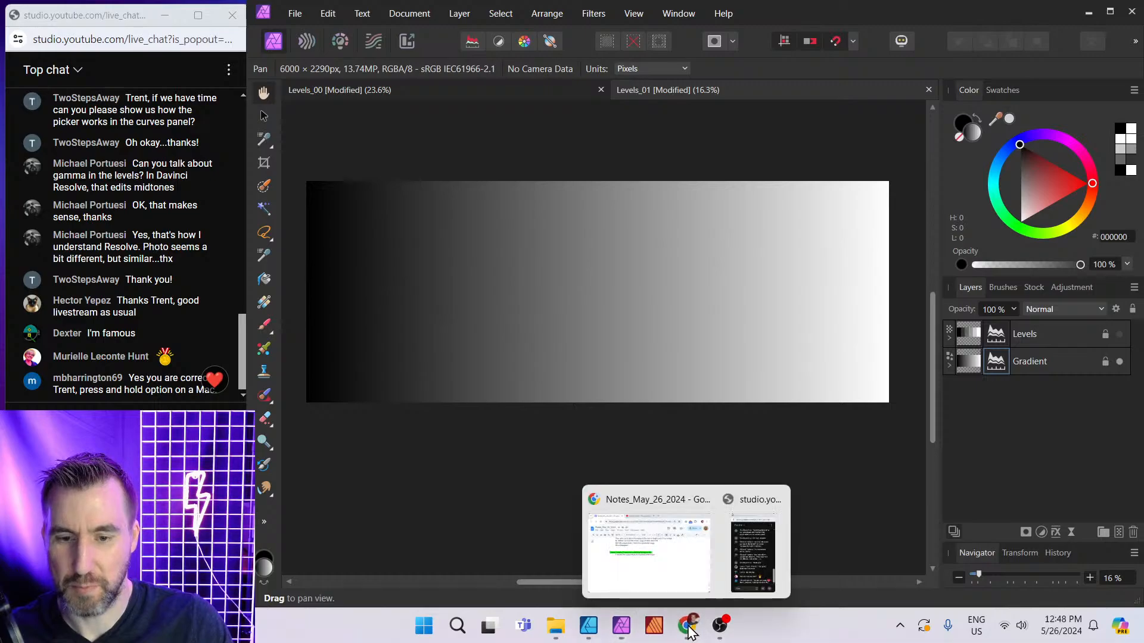
pyautogui.click(669, 572)
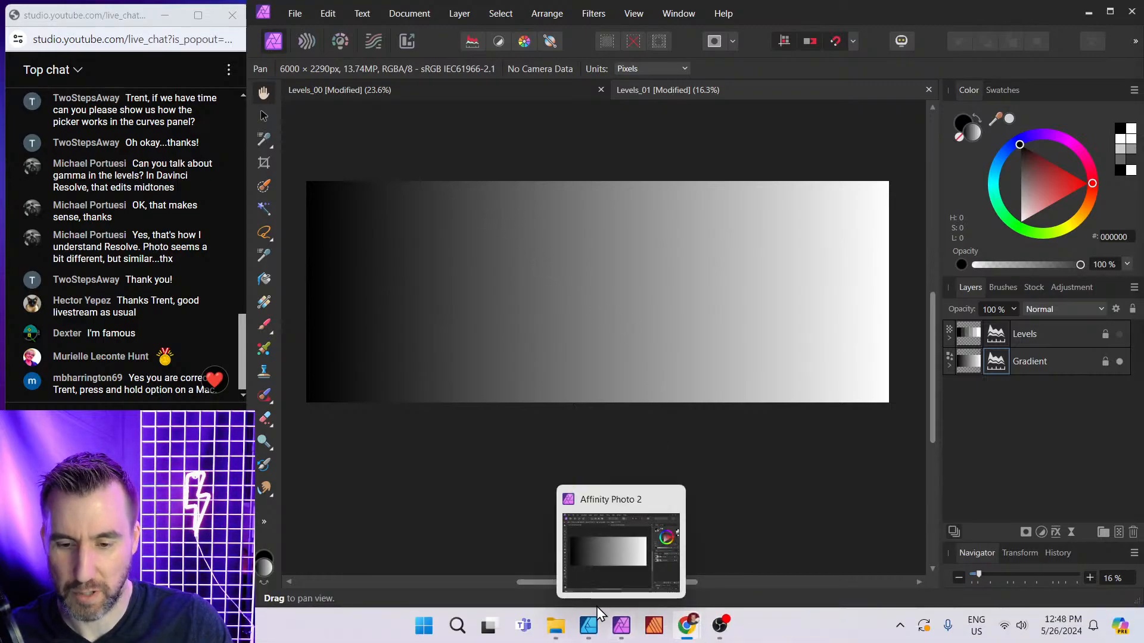
pyautogui.click(588, 625)
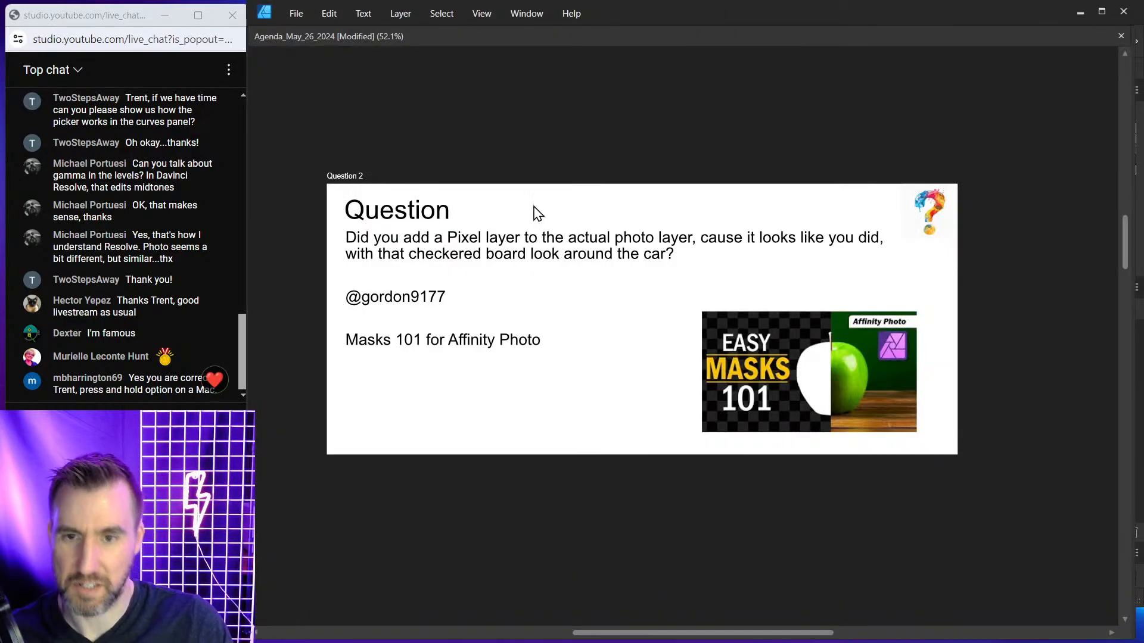
pyautogui.scroll(-5, 500, 214)
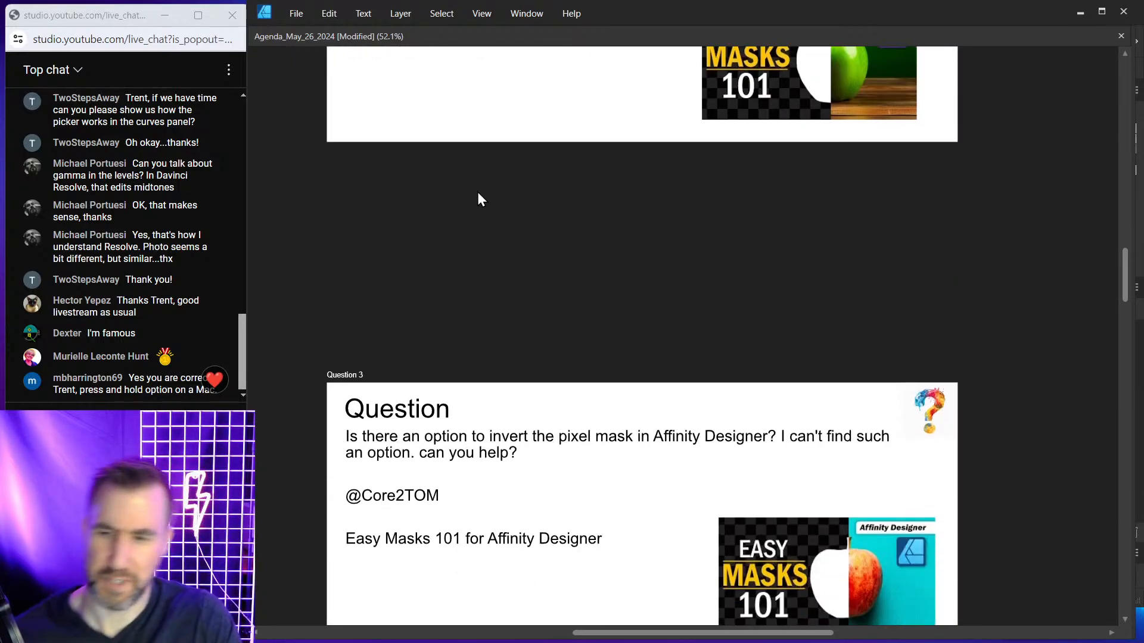
pyautogui.scroll(-1, 475, 203)
pyautogui.scroll(-2, 477, 202)
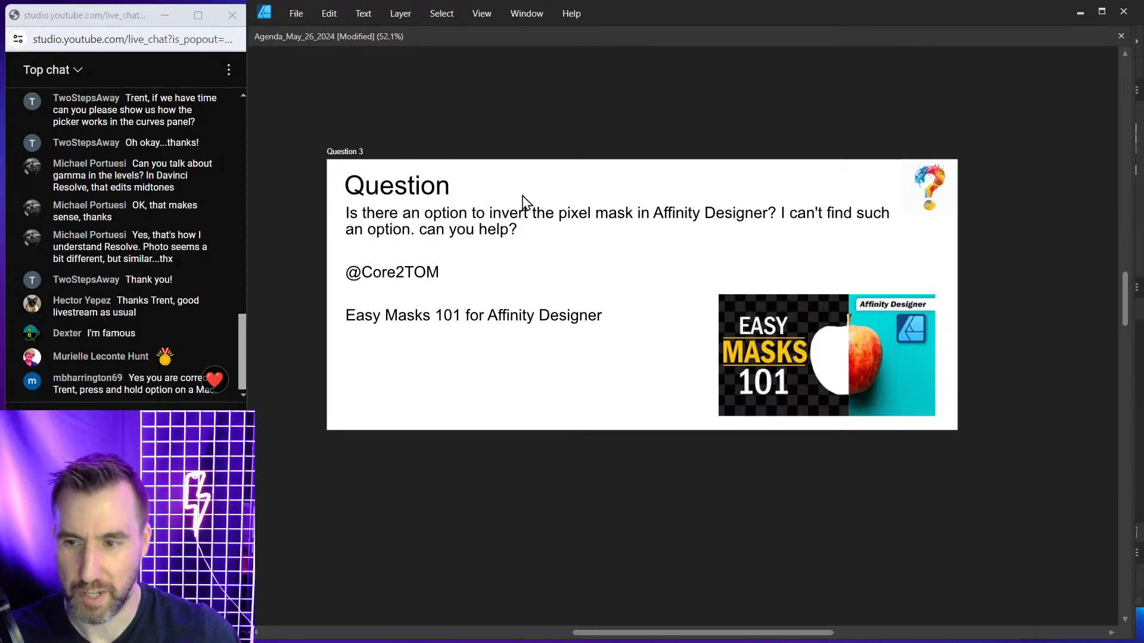
# Switch to Affinity Photo and create a new blank document of 1920 × 1080 px
pyautogui.click(621, 628)
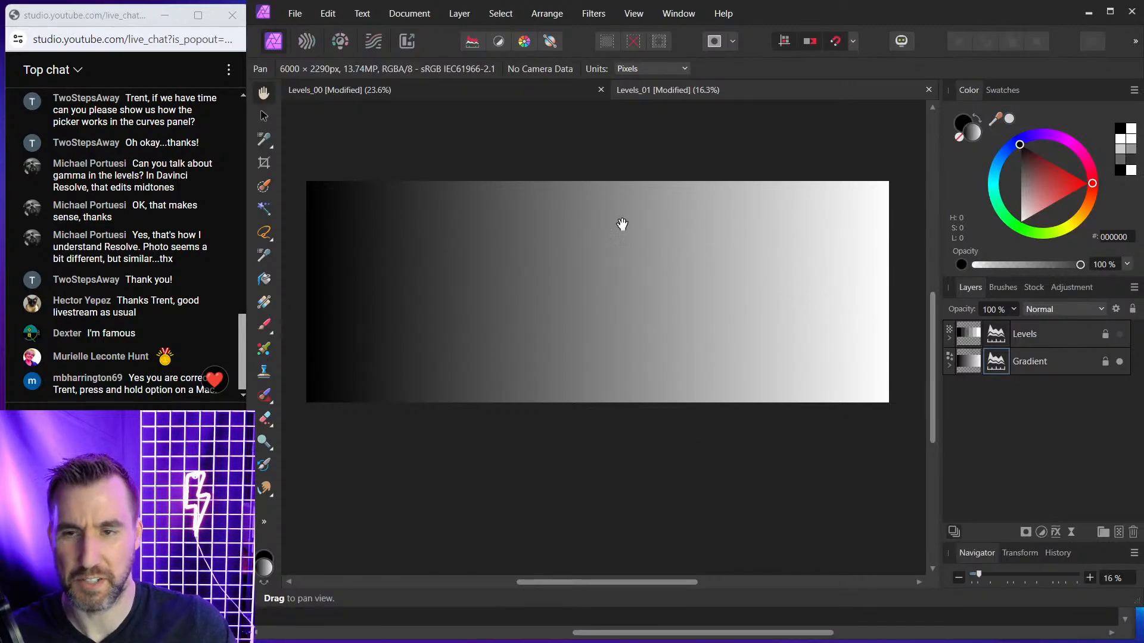
pyautogui.click(294, 15)
pyautogui.click(314, 47)
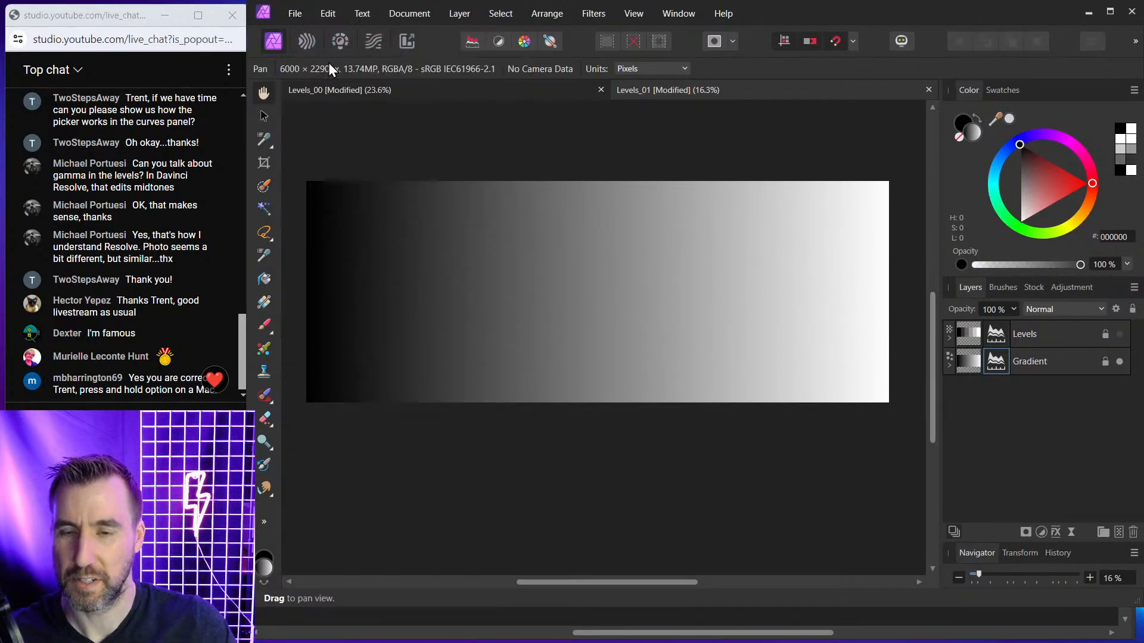
pyautogui.click(997, 529)
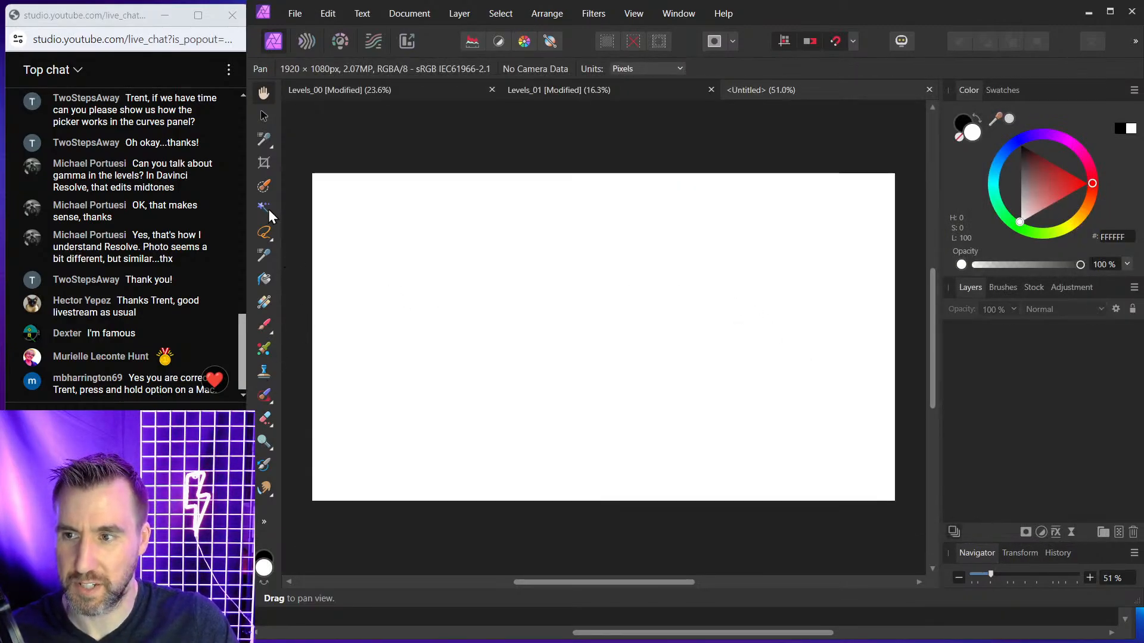
# Paint a red (FF3333) zigzag across the middle of the blank canvas with the 72 px Paint Brush and dismiss the Assistant notification
pyautogui.click(264, 324)
pyautogui.click(1073, 191)
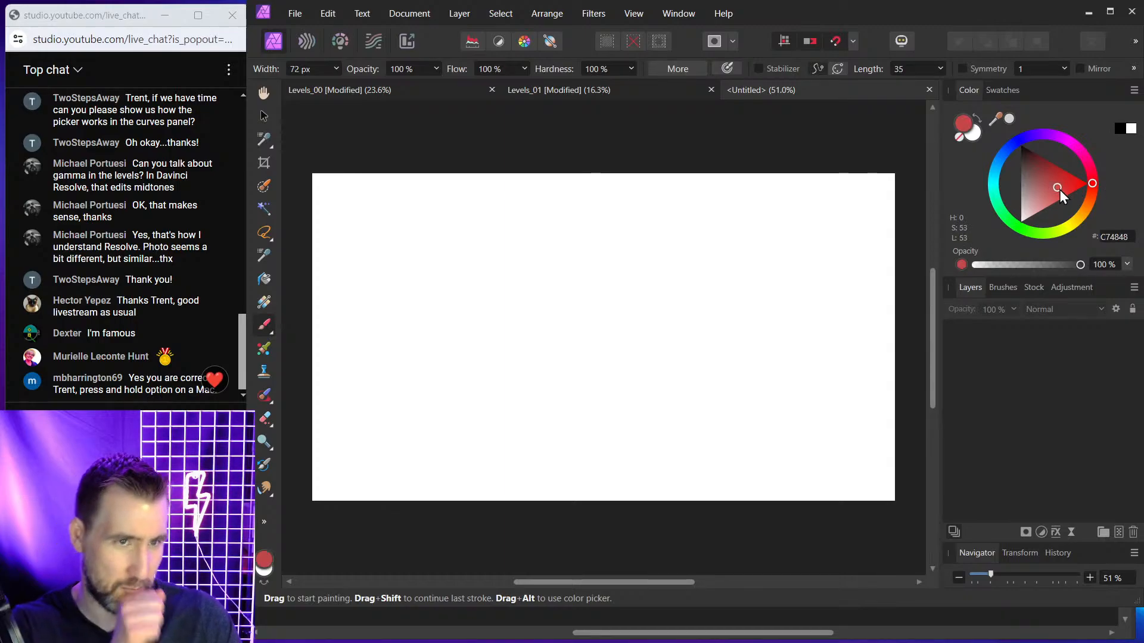
pyautogui.moveTo(643, 222)
pyautogui.mouseDown()
pyautogui.moveTo(532, 306)
pyautogui.moveTo(664, 347)
pyautogui.moveTo(691, 385)
pyautogui.mouseUp()
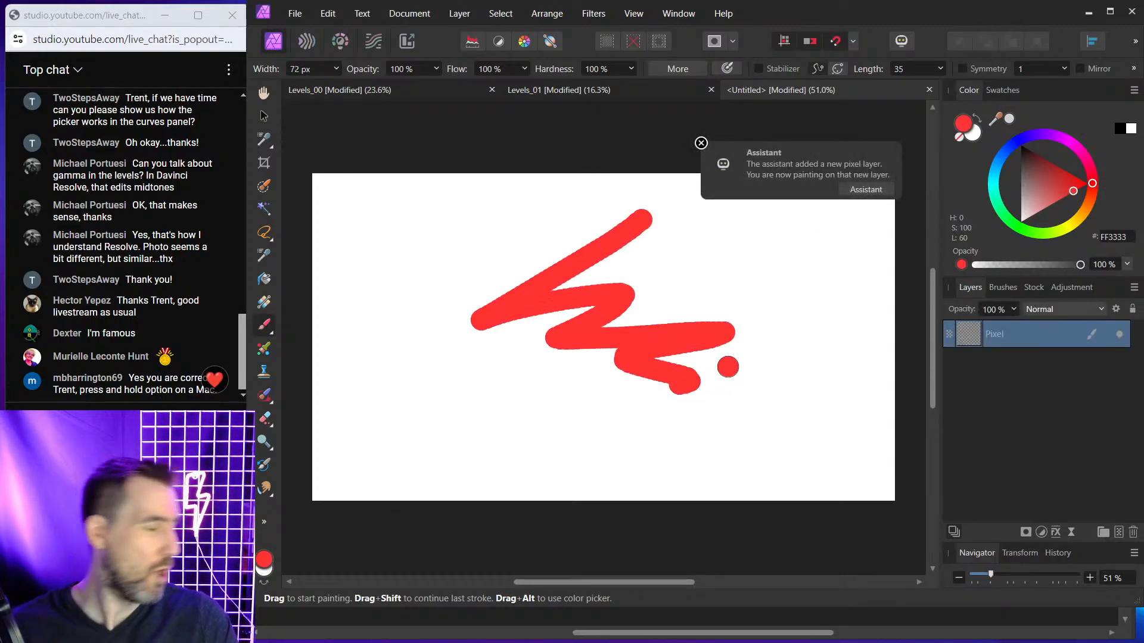
pyautogui.click(805, 372)
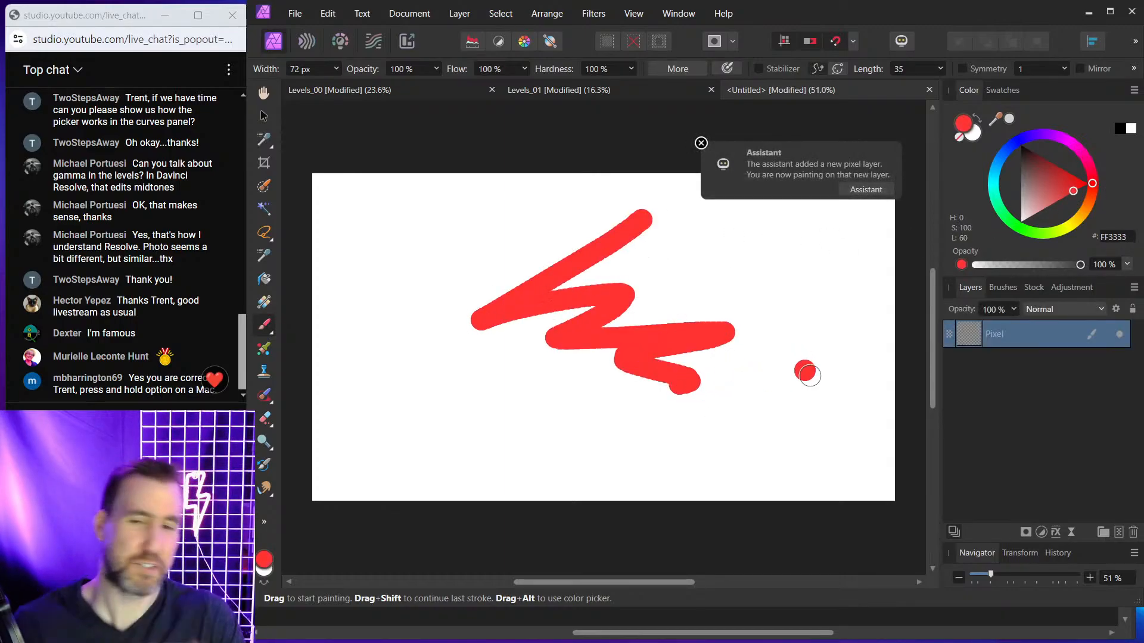
pyautogui.click(701, 143)
# Add a mask to the Pixel layer and paint a dark grey zigzag on it over the red stroke
pyautogui.click(1027, 531)
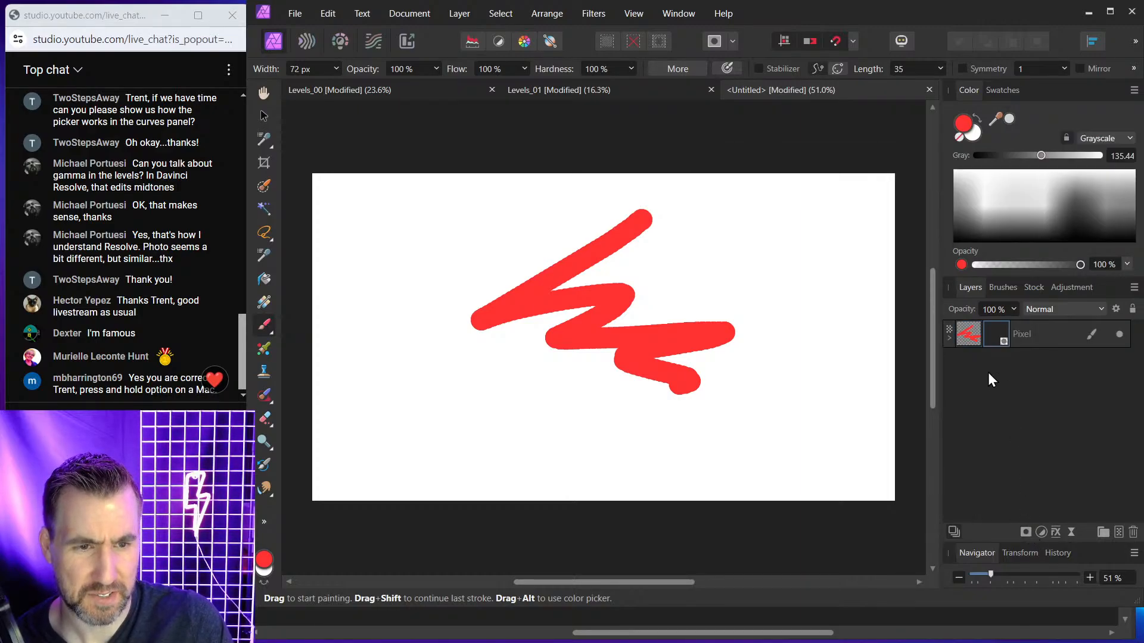
pyautogui.click(951, 337)
pyautogui.click(1039, 224)
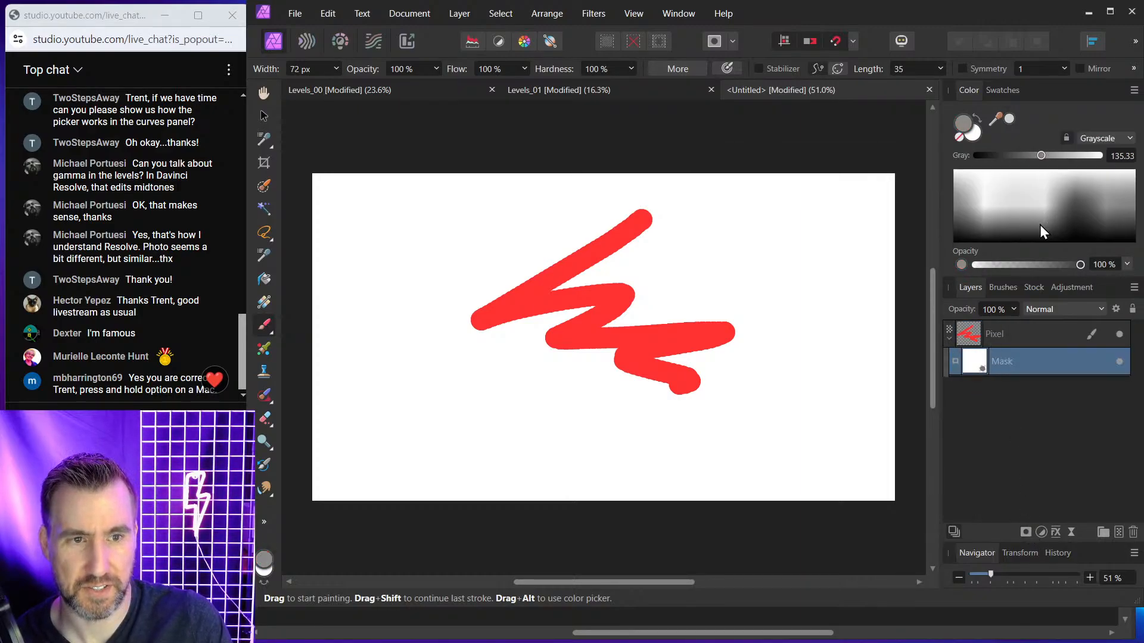
pyautogui.moveTo(734, 319)
pyautogui.mouseDown()
pyautogui.moveTo(665, 346)
pyautogui.moveTo(597, 330)
pyautogui.moveTo(601, 264)
pyautogui.moveTo(527, 265)
pyautogui.mouseUp()
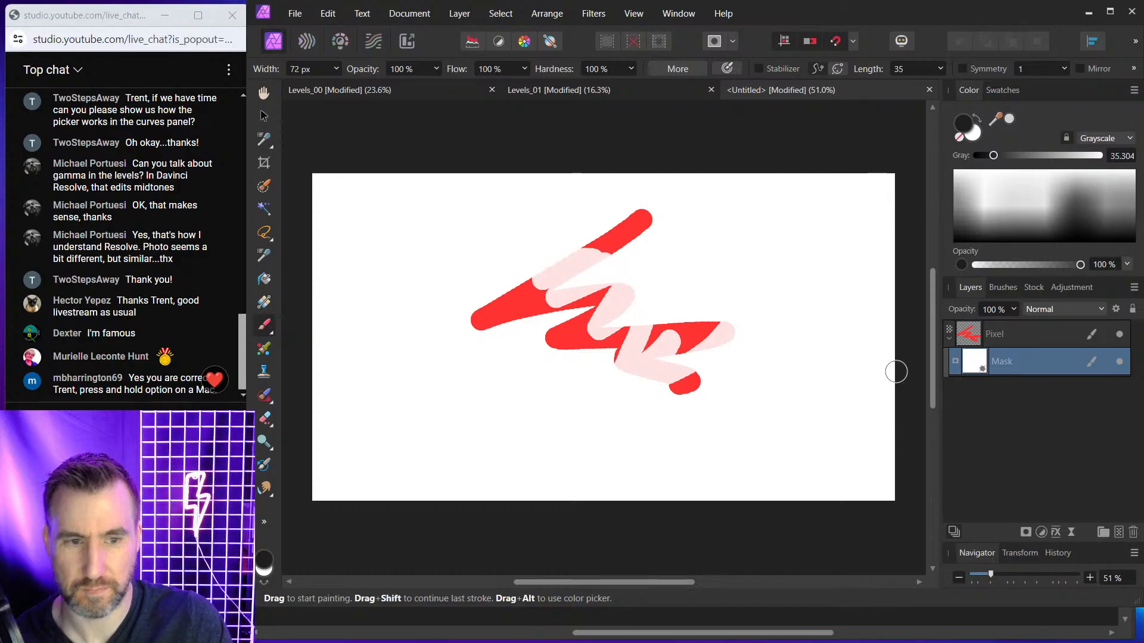
# Invert the Pixel layer's mask, show the mask on its own on the canvas and invert it three more times
pyautogui.press('alt')
pyautogui.click(975, 362)
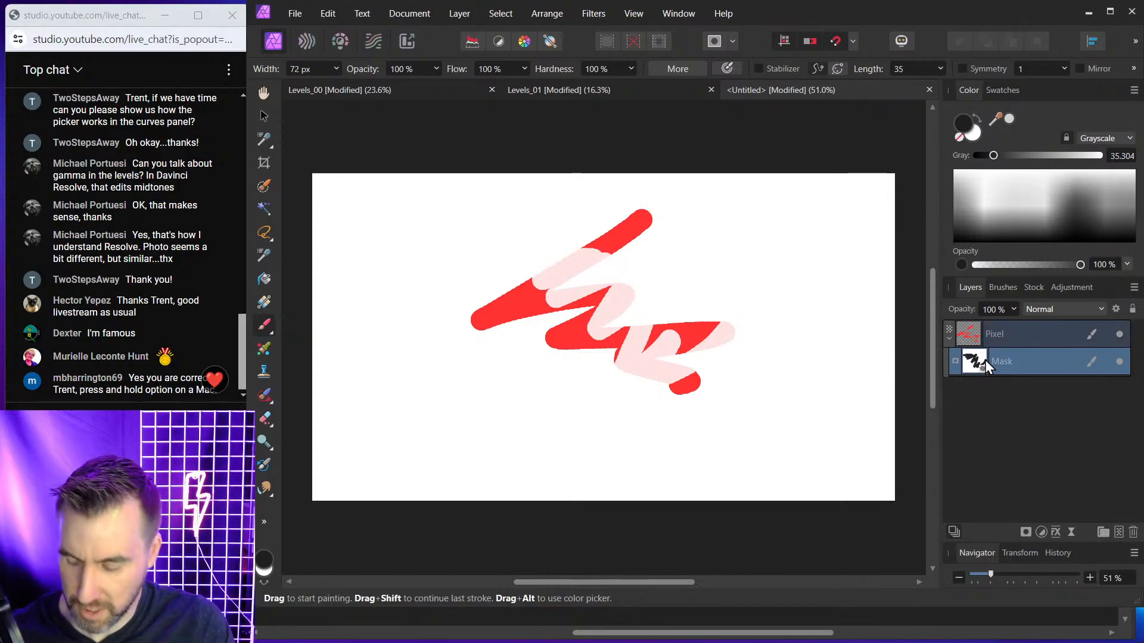
pyautogui.hotkey('ctrl', 'i')
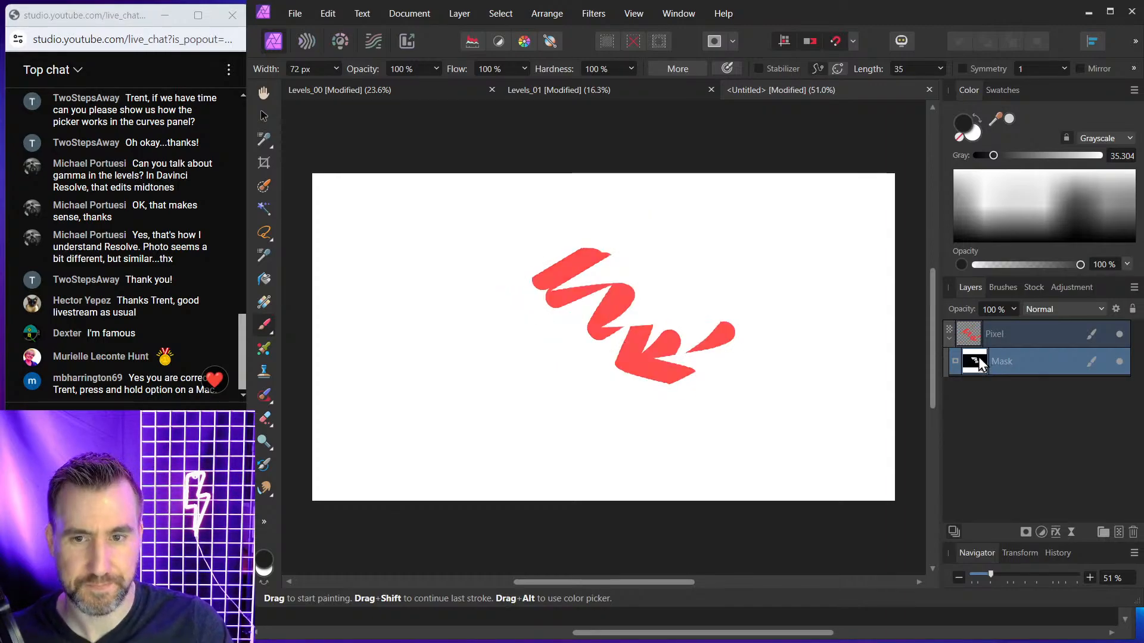
pyautogui.keyDown('alt'); pyautogui.click(979, 357); pyautogui.keyUp('alt')
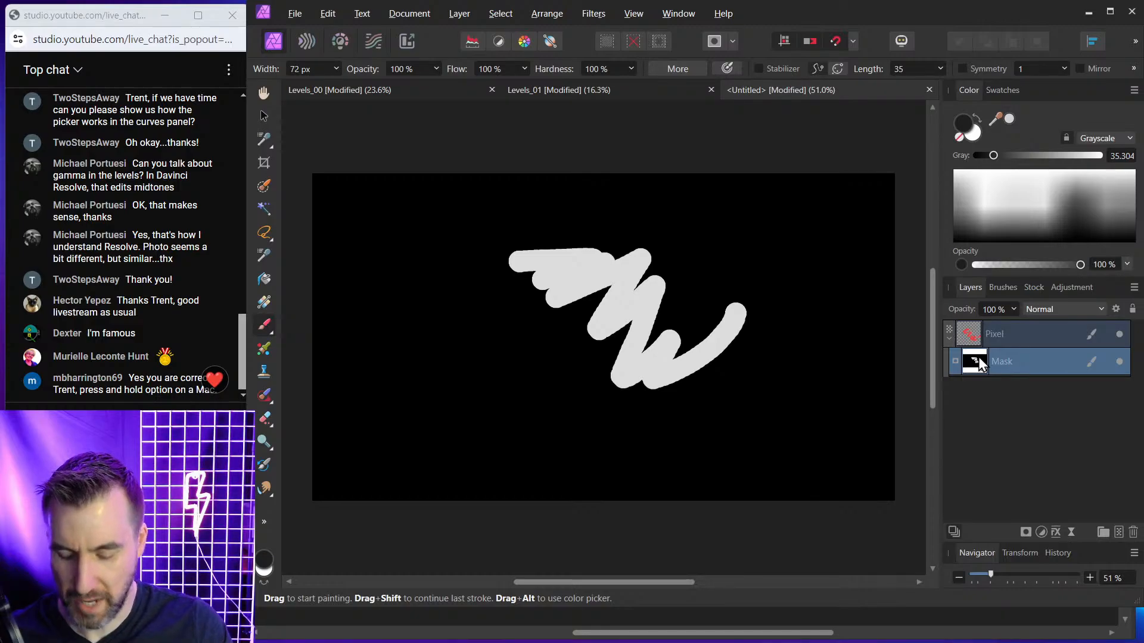
pyautogui.hotkey('ctrl', 'i')
pyautogui.hotkey('ctrl', 'i')
pyautogui.hotkey('ctrl', 'i')
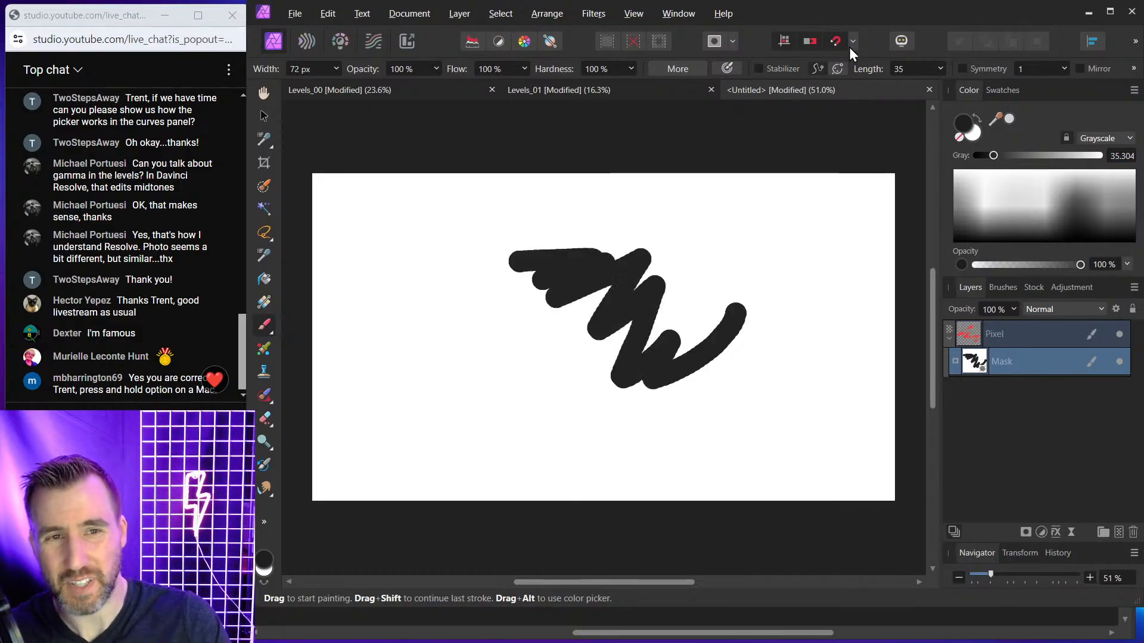
# Close the untitled document without saving, and return to the agenda in Affinity Designer at the Question 4 artboard
pyautogui.click(929, 90)
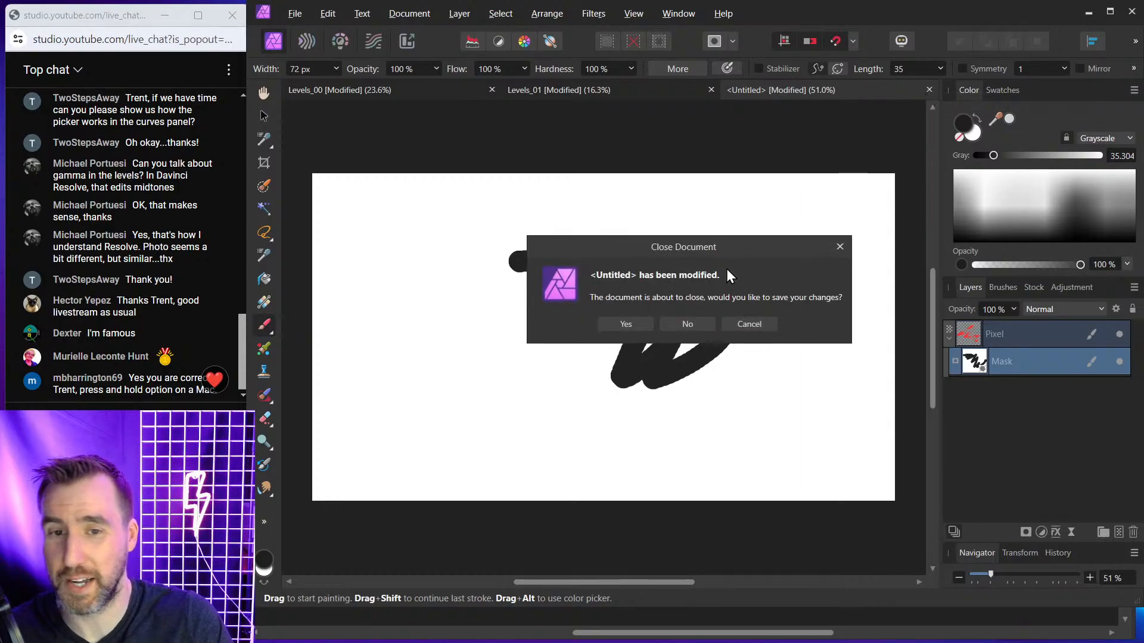
pyautogui.click(688, 324)
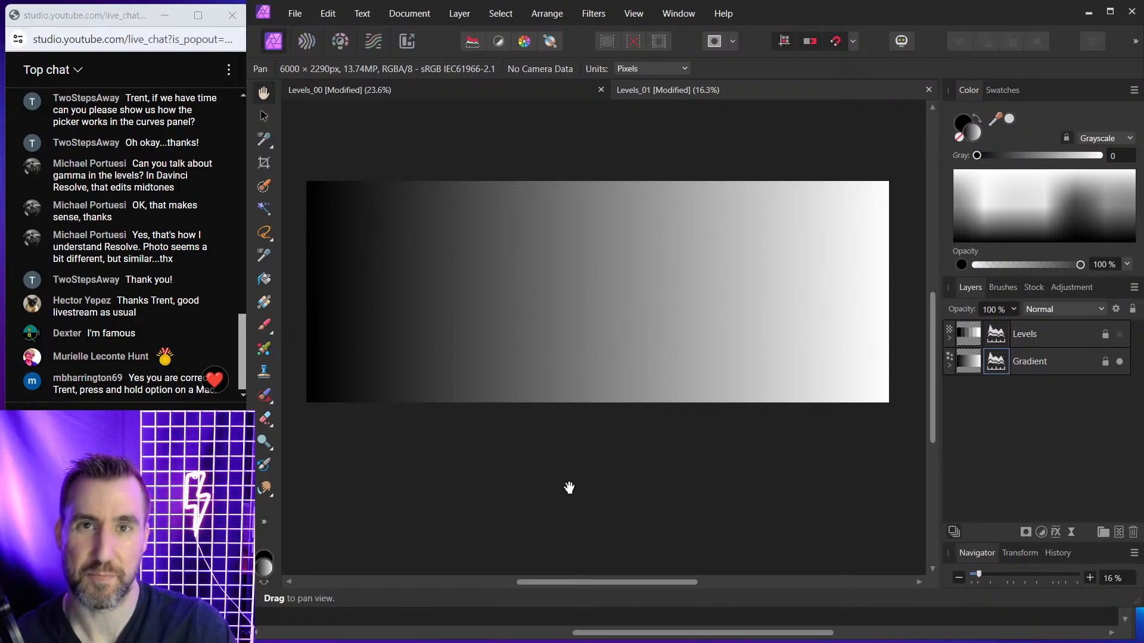
pyautogui.moveTo(691, 637)
pyautogui.click(587, 626)
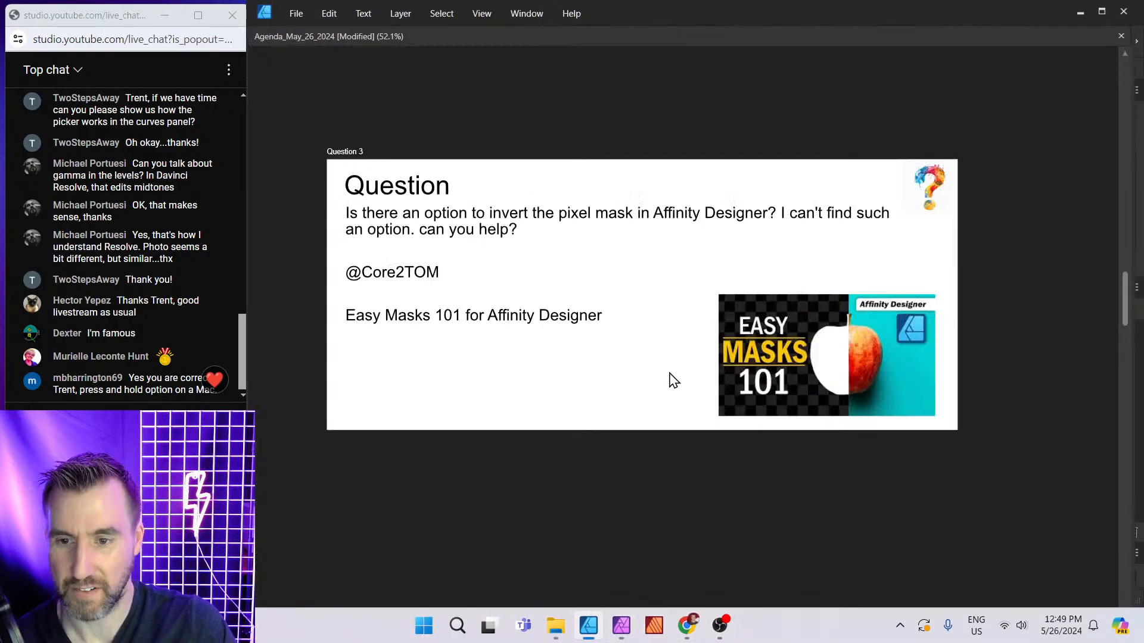
pyautogui.scroll(-2, 533, 176)
pyautogui.scroll(-5, 545, 178)
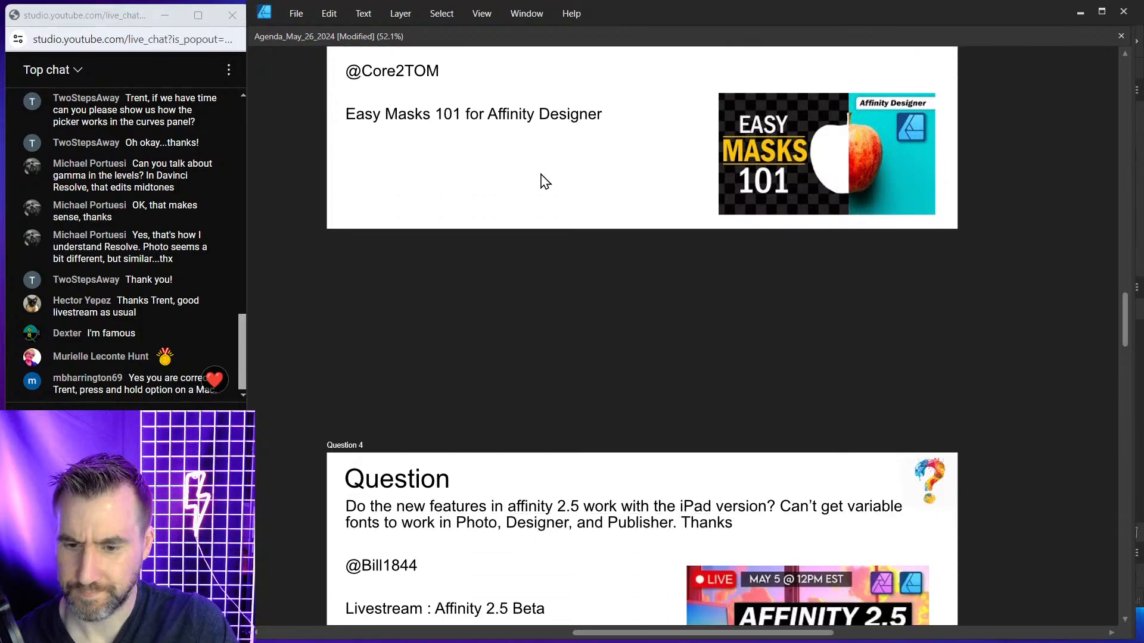
pyautogui.scroll(-1, 538, 175)
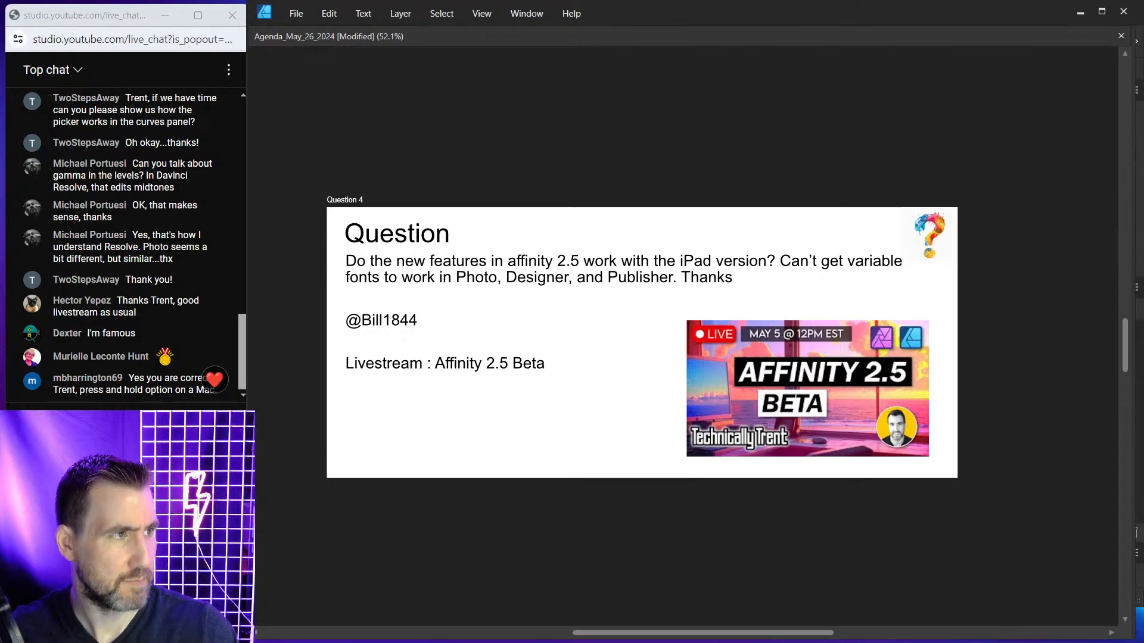
# Bring the Affinity Forum browser window over the agenda and open the Affinity on iPad Questions forum
pyautogui.moveTo(1143, 96); pyautogui.dragTo(860, 40)
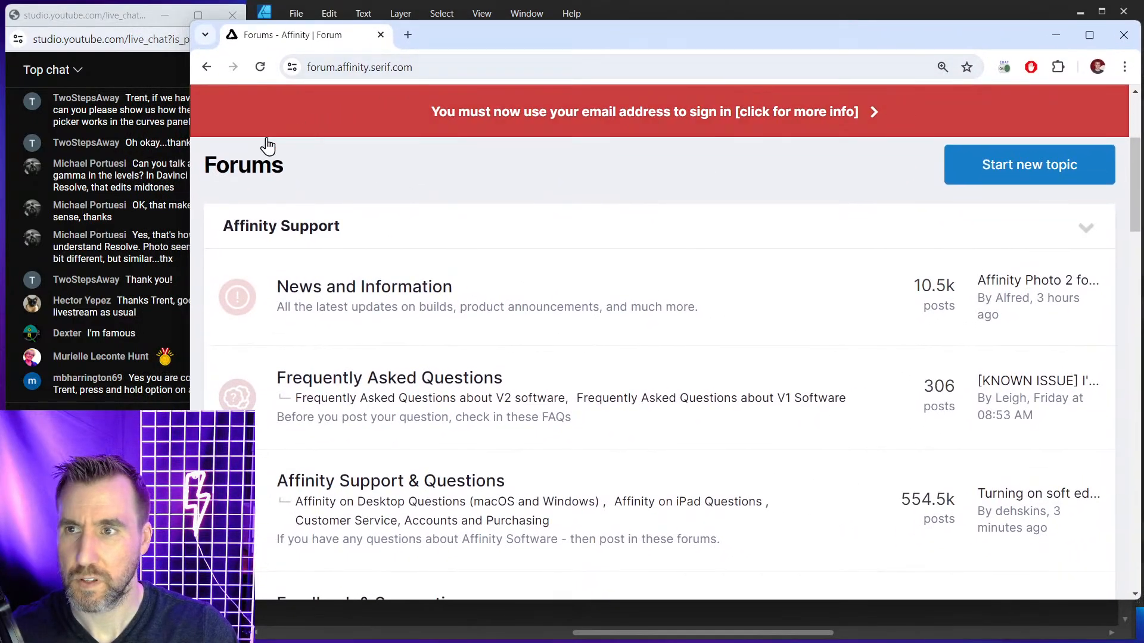
pyautogui.moveTo(192, 146); pyautogui.dragTo(257, 146)
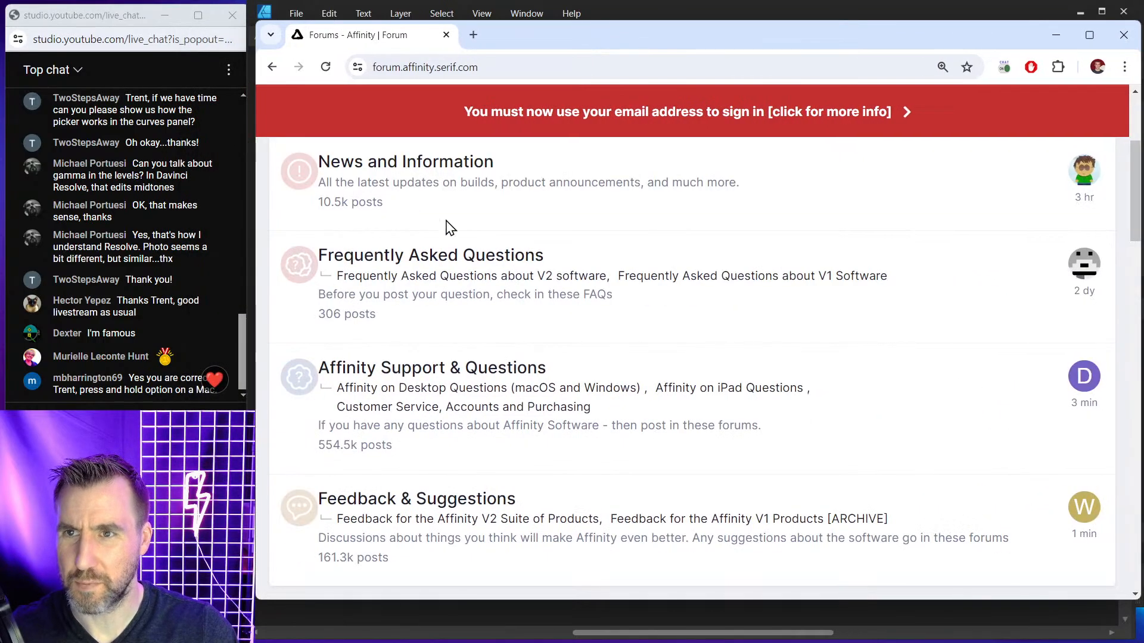
pyautogui.scroll(4, 450, 227)
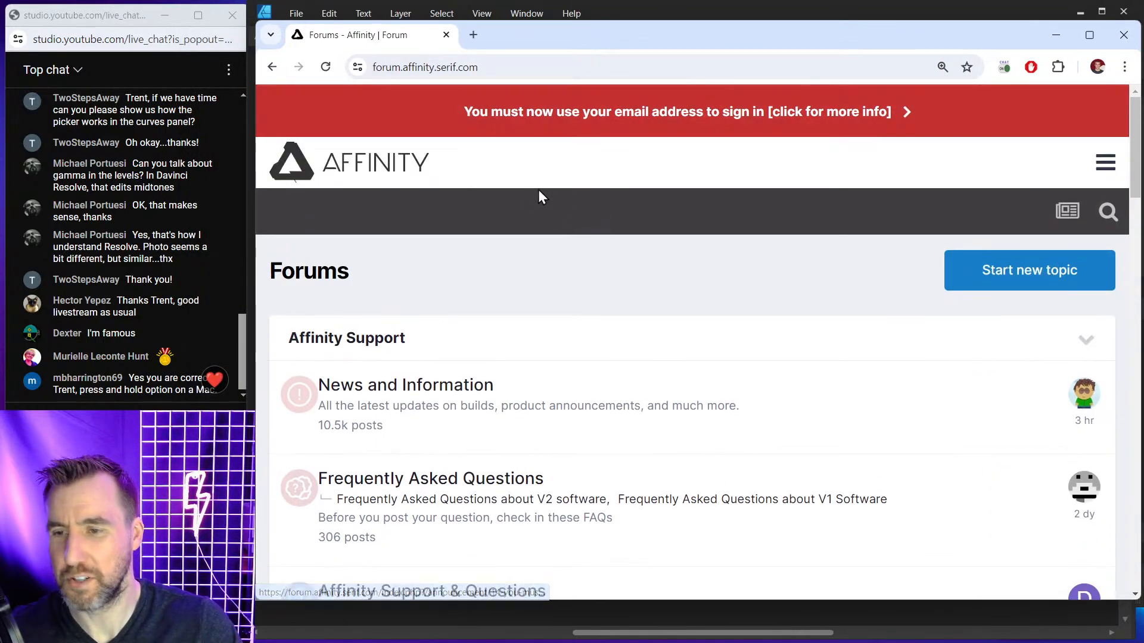
pyautogui.scroll(-4, 531, 197)
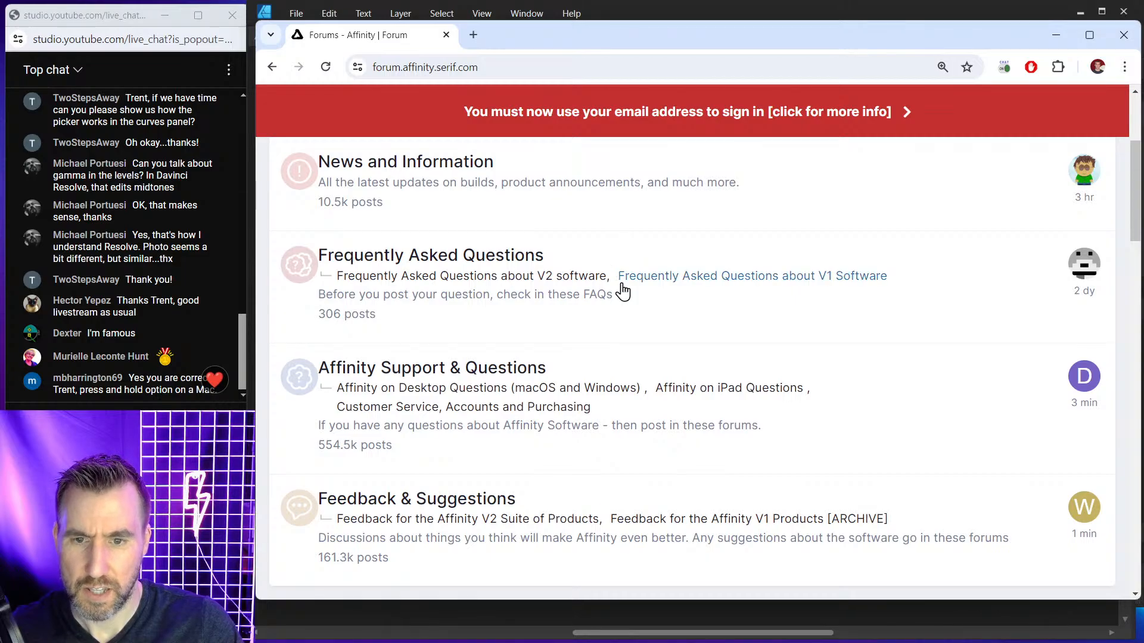
pyautogui.click(714, 393)
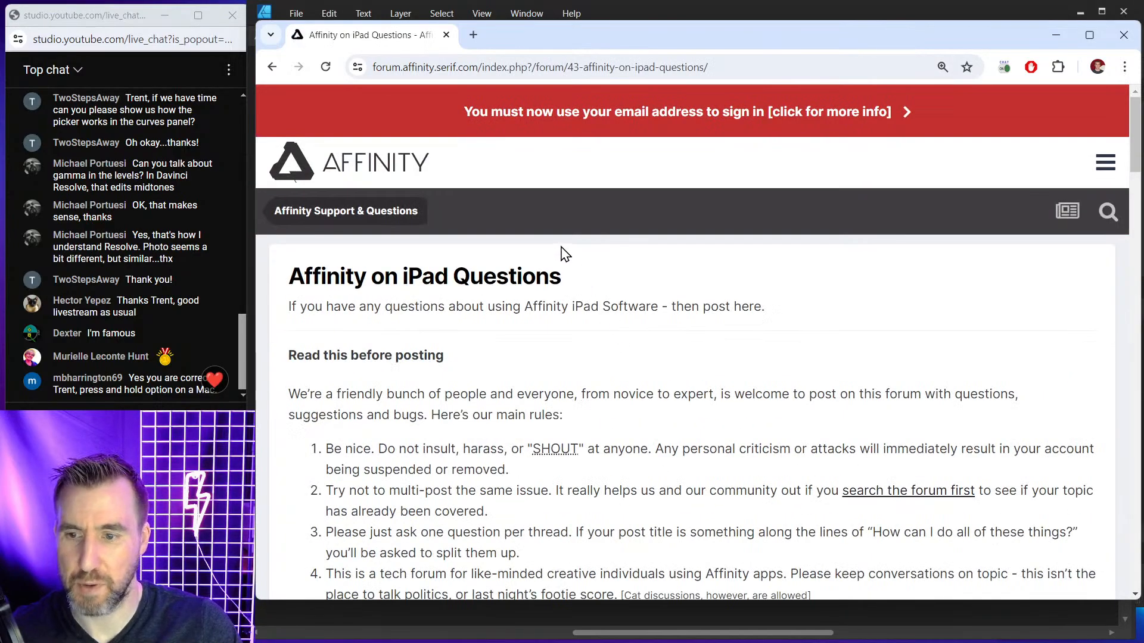
# Look through the Affinity on iPad Questions topic list for threads about problems with version 2.5 and fonts
pyautogui.scroll(-10, 563, 254)
pyautogui.scroll(-3, 564, 254)
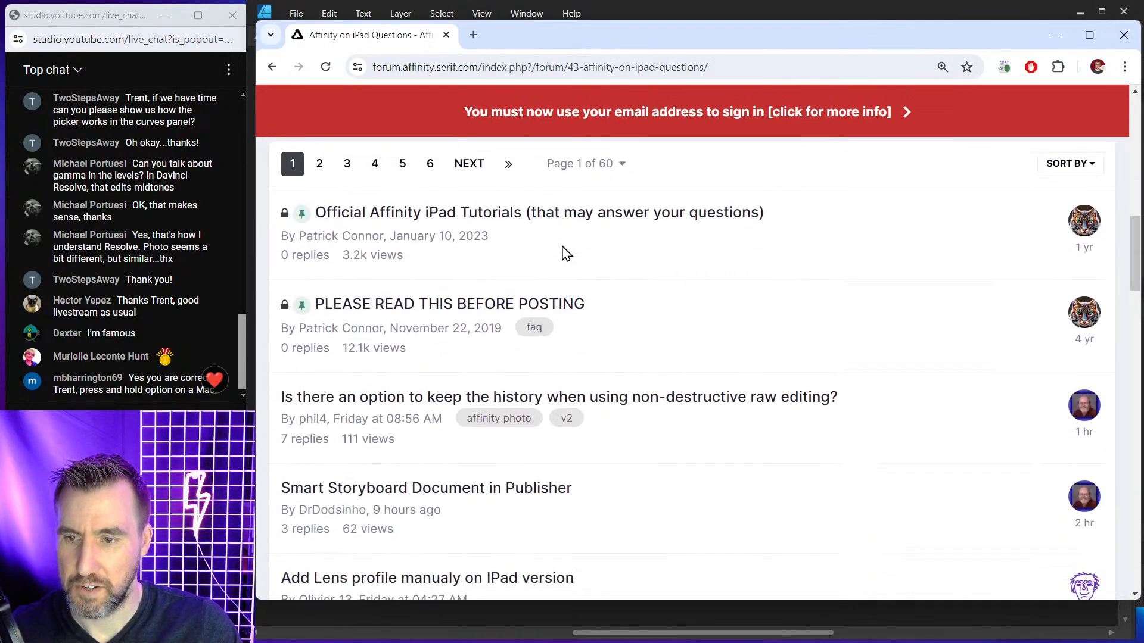
pyautogui.scroll(-10, 566, 266)
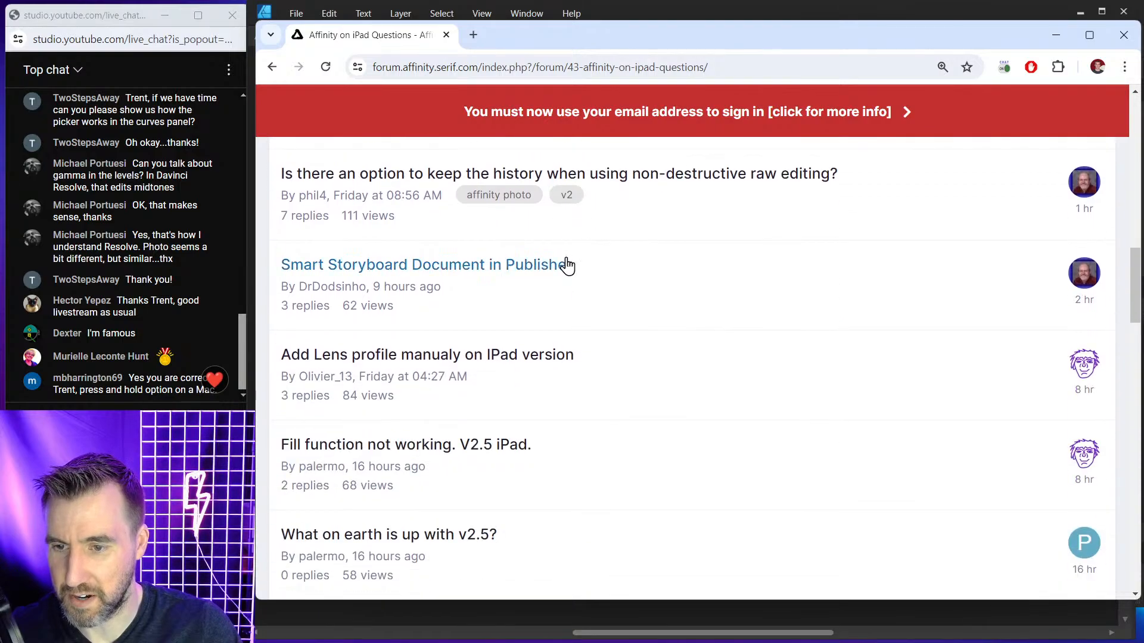
pyautogui.scroll(-5, 566, 262)
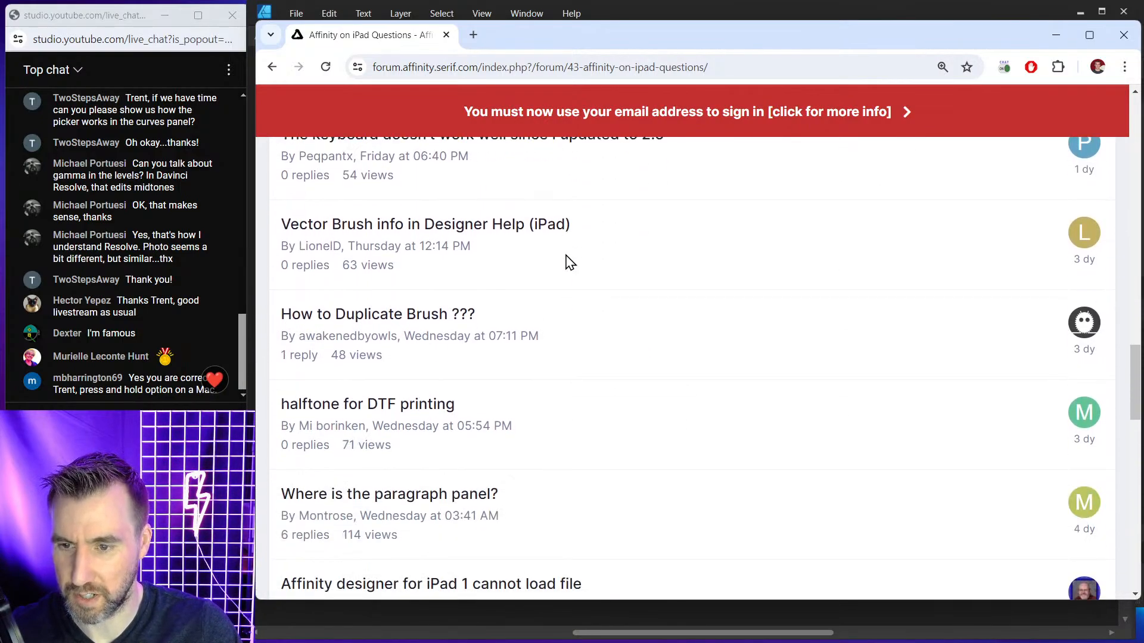
pyautogui.scroll(-3, 566, 262)
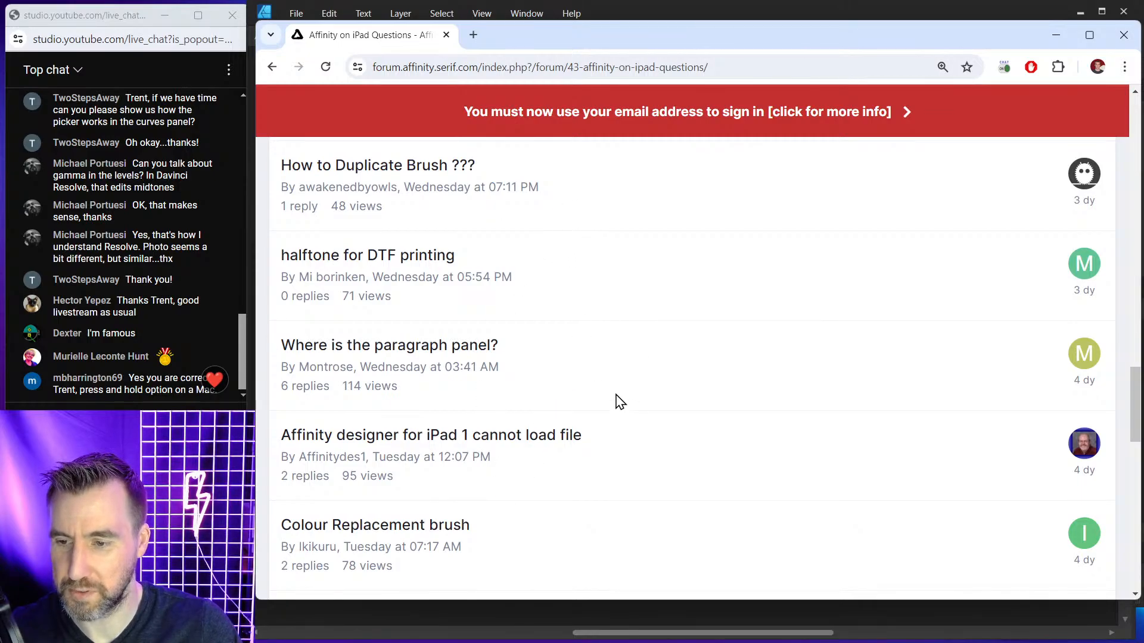
pyautogui.scroll(-4, 590, 307)
pyautogui.scroll(-4, 554, 268)
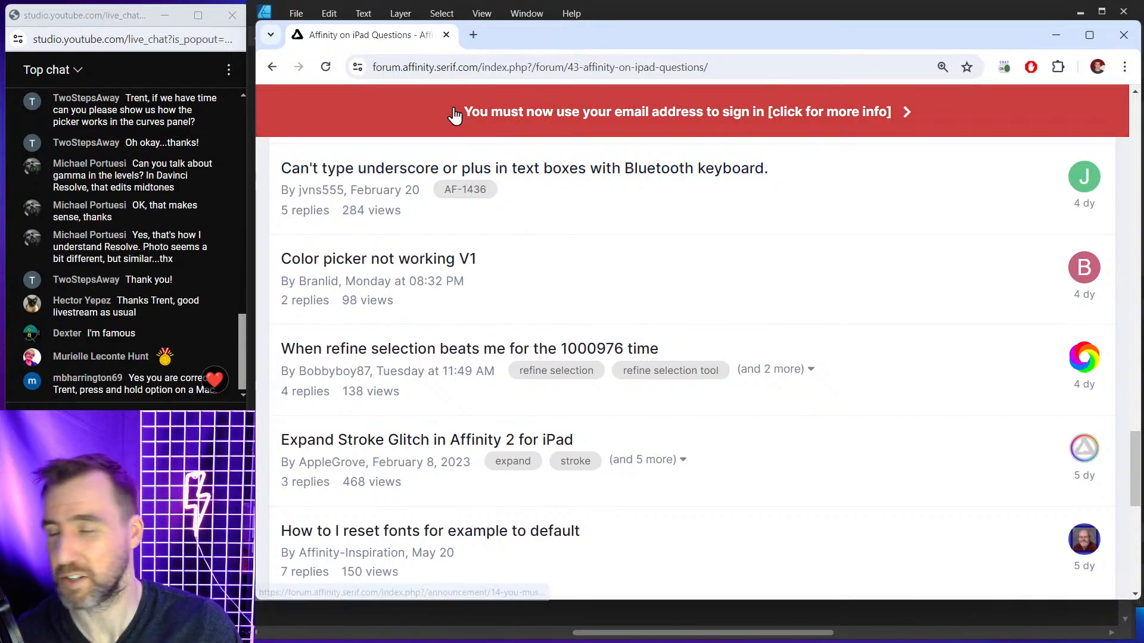
pyautogui.scroll(5, 498, 350)
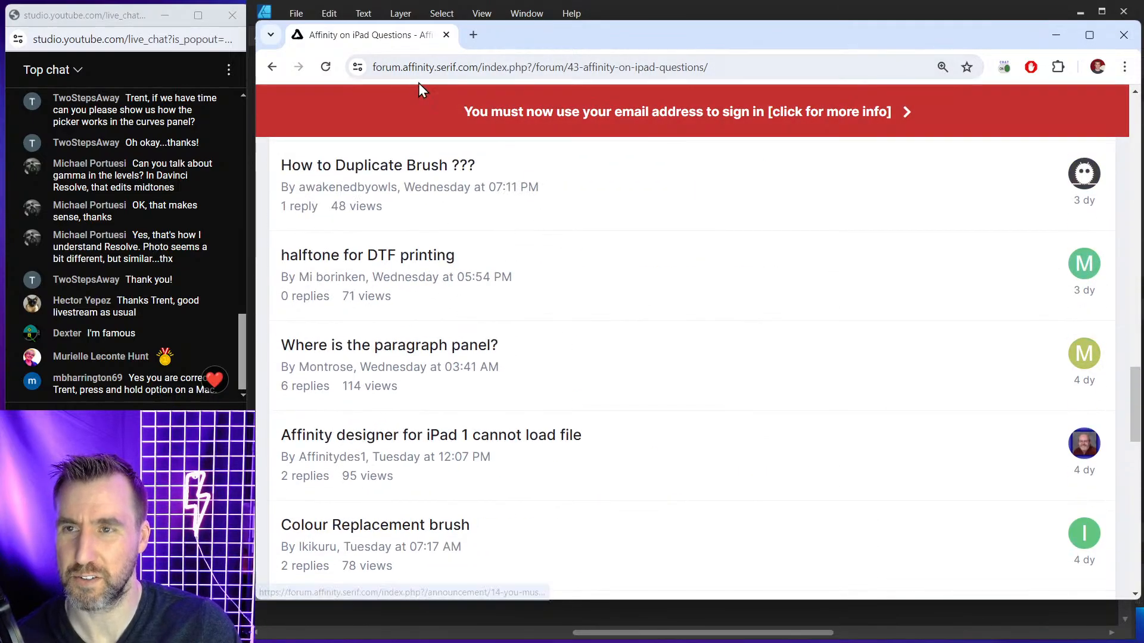
# Move the forum window away and read the agenda from the Question 4 artboard through Question 5 to Question 6
pyautogui.moveTo(373, 35); pyautogui.dragTo(1143, 57)
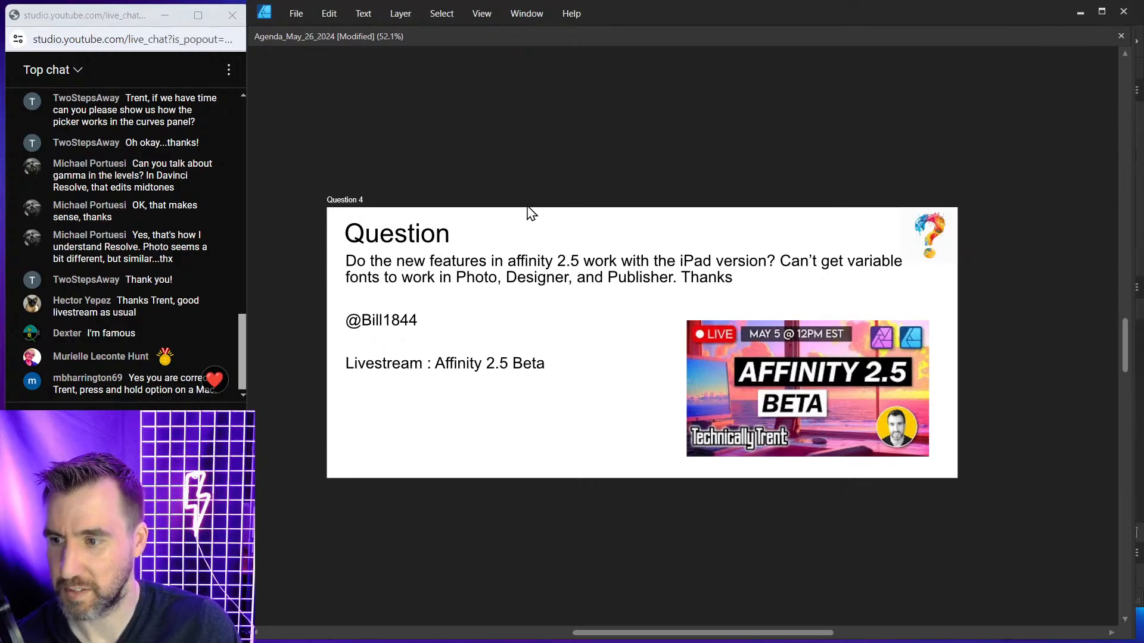
pyautogui.scroll(-8, 512, 218)
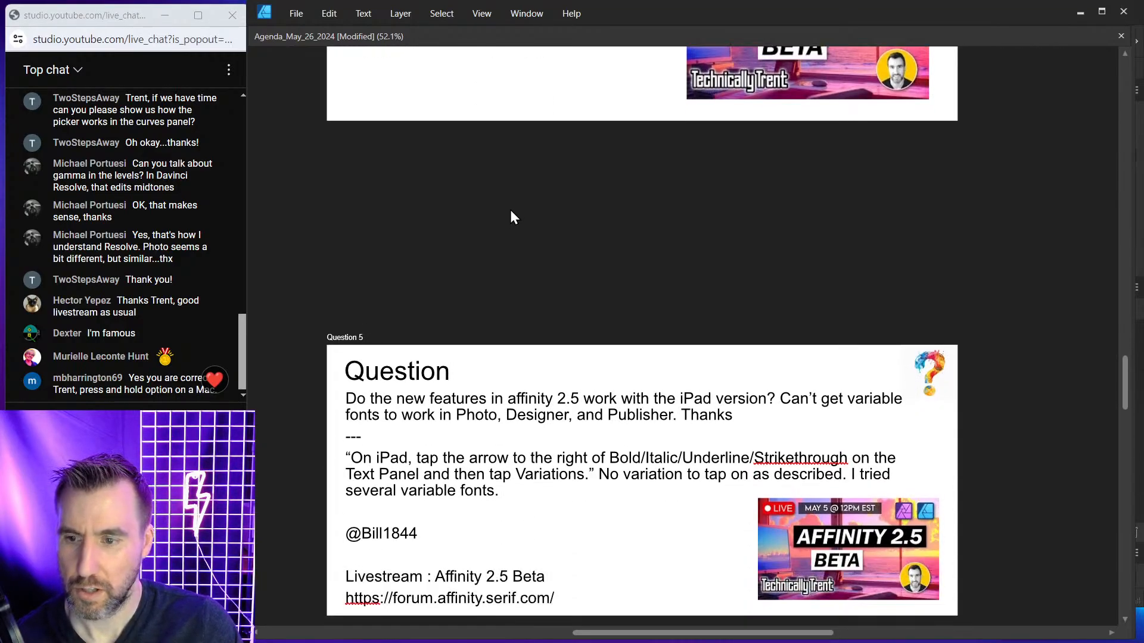
pyautogui.scroll(-2, 511, 217)
pyautogui.scroll(5, 514, 216)
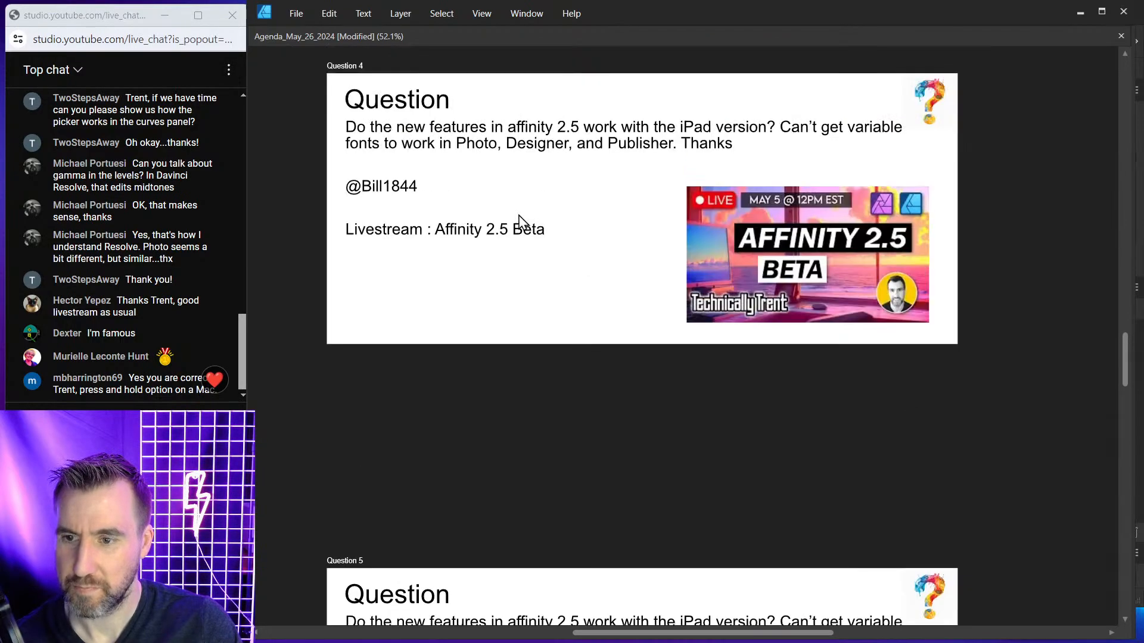
pyautogui.scroll(2, 516, 225)
pyautogui.scroll(-8, 490, 215)
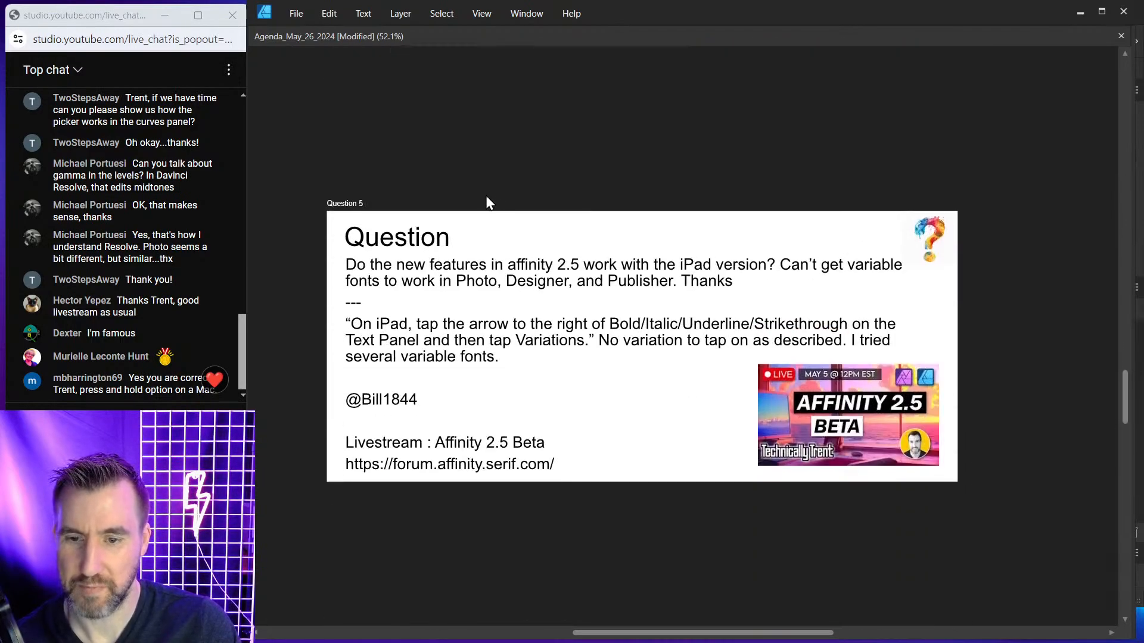
pyautogui.click(415, 467)
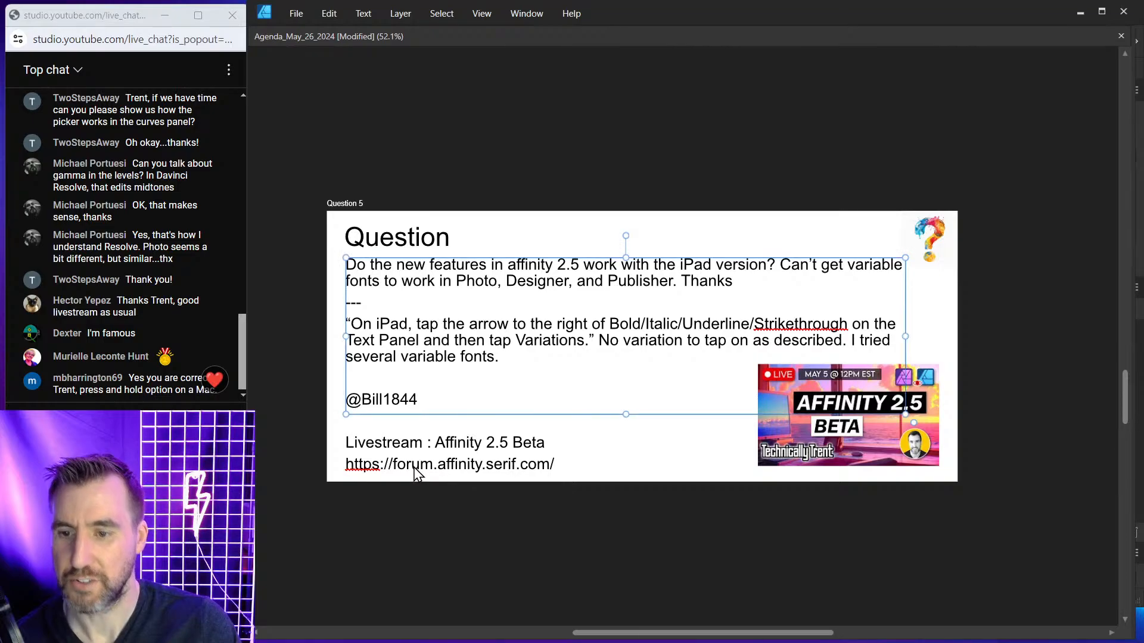
pyautogui.click(554, 198)
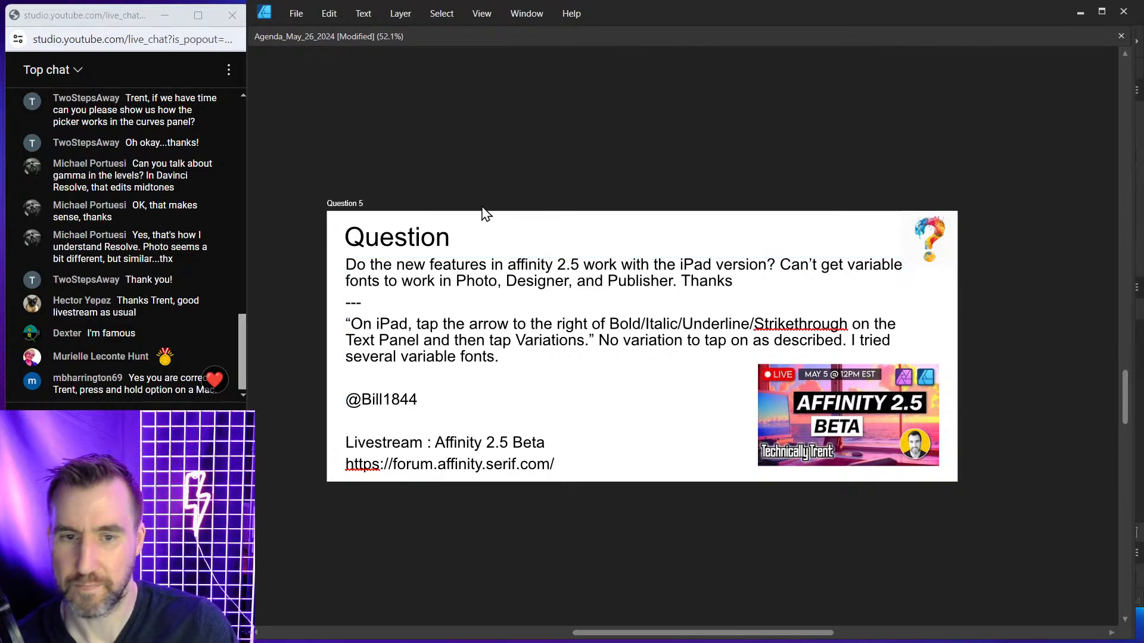
pyautogui.scroll(-5, 477, 245)
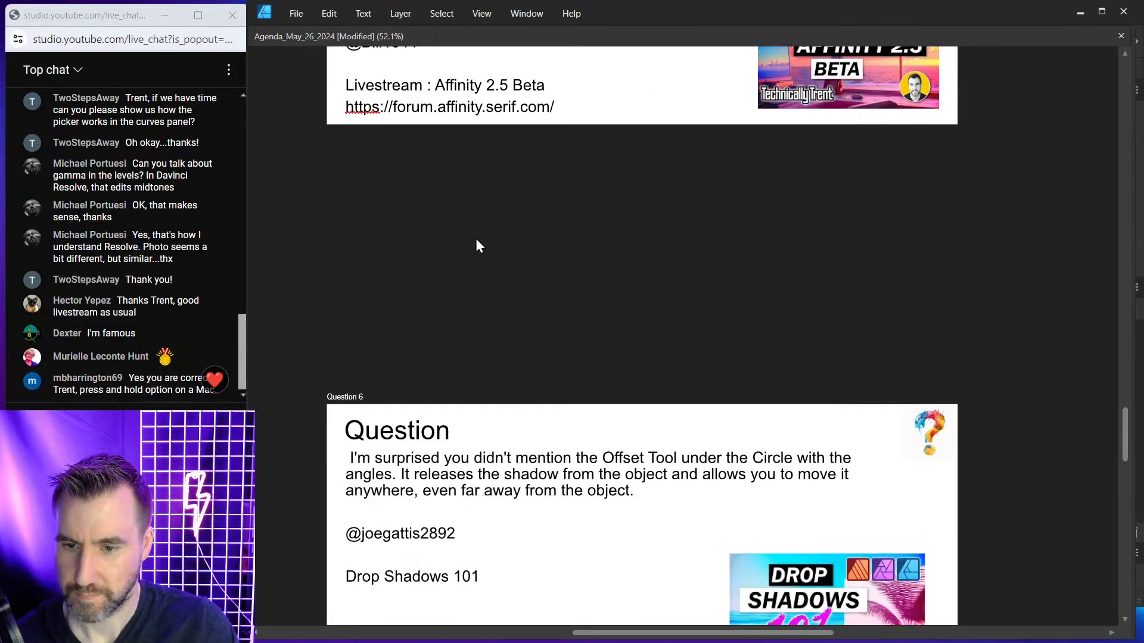
pyautogui.scroll(-3, 476, 245)
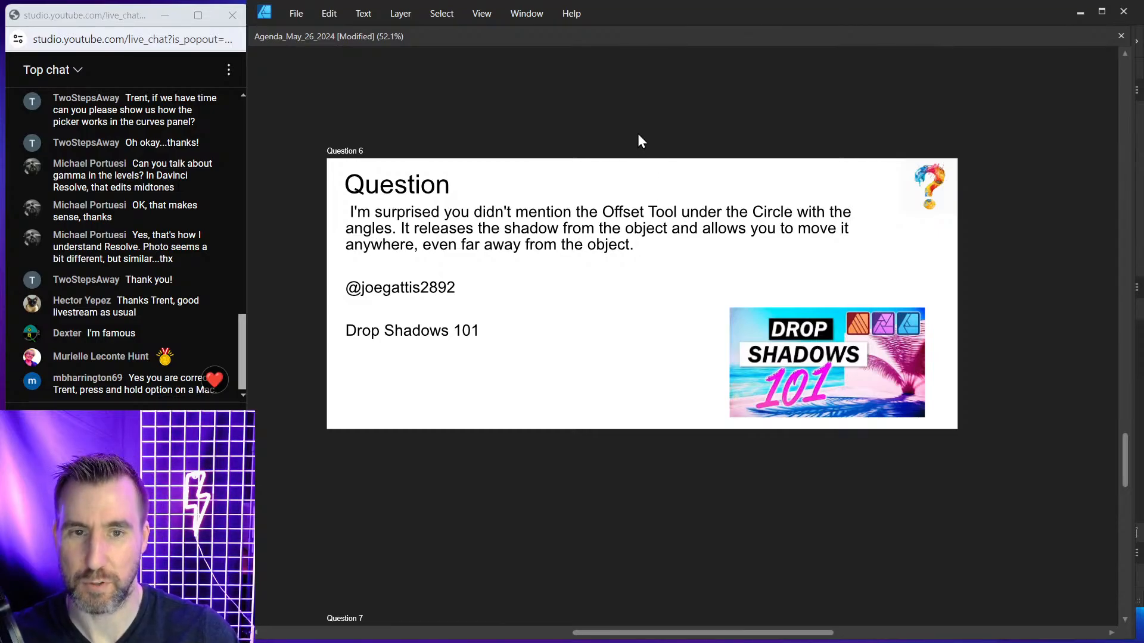
# Show the hidden interface panels and create a new blank document beside the agenda
pyautogui.press('Tab')
pyautogui.moveTo(804, 177); pyautogui.dragTo(716, 154)
pyautogui.click(298, 14)
pyautogui.click(322, 48)
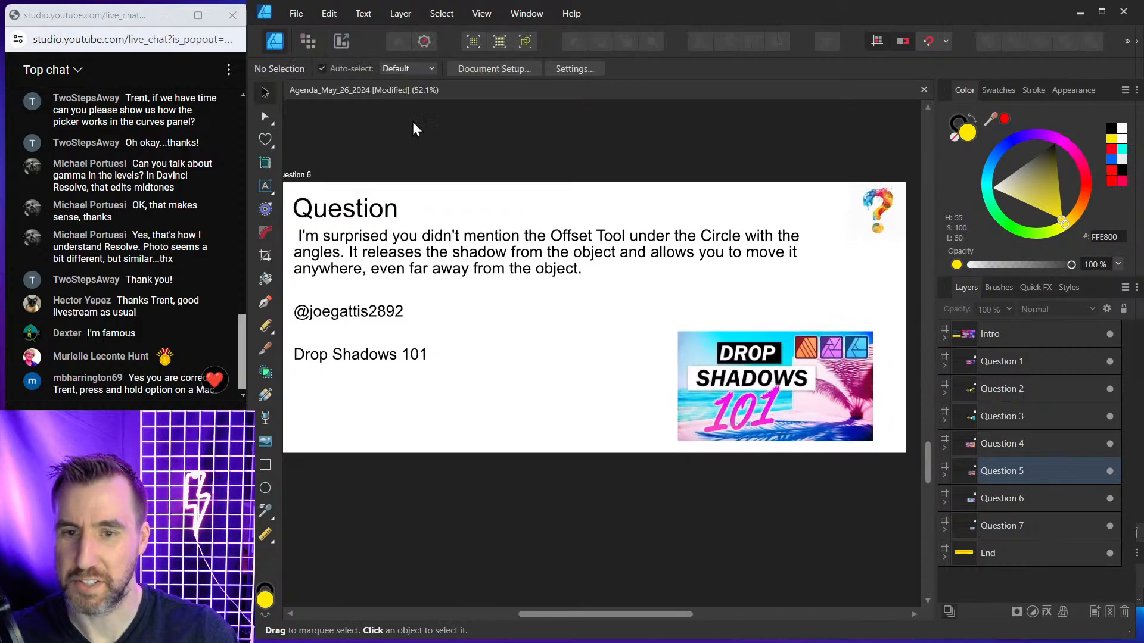
pyautogui.click(1010, 549)
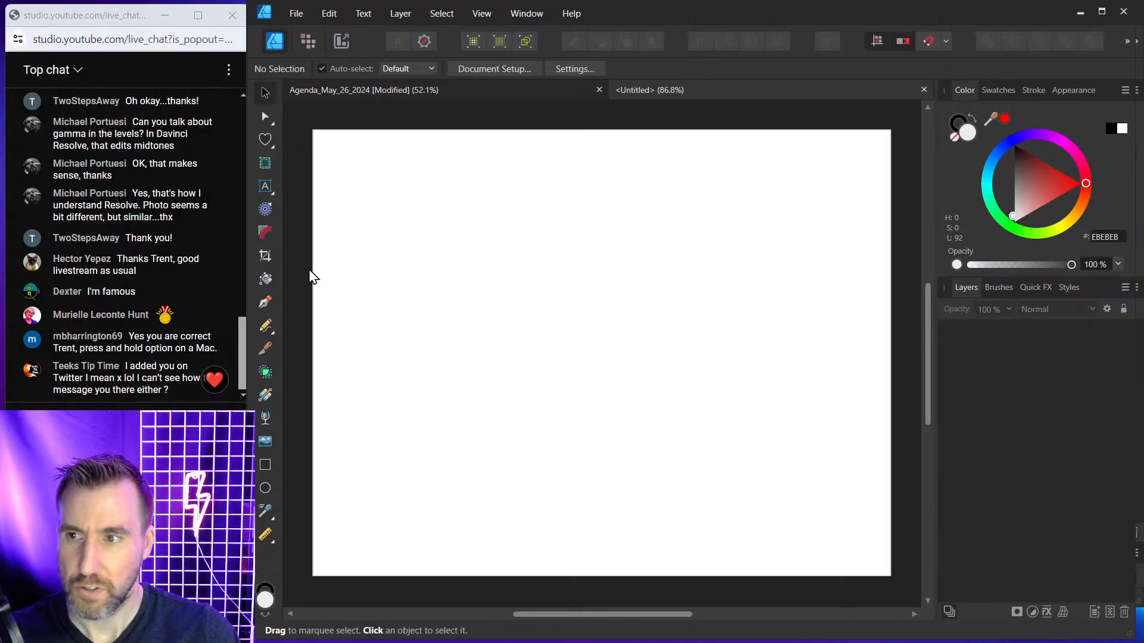
# Draw a five-pointed star near the middle of the blank page and fill it with yellow (FFDB00)
pyautogui.click(266, 138)
pyautogui.click(349, 234)
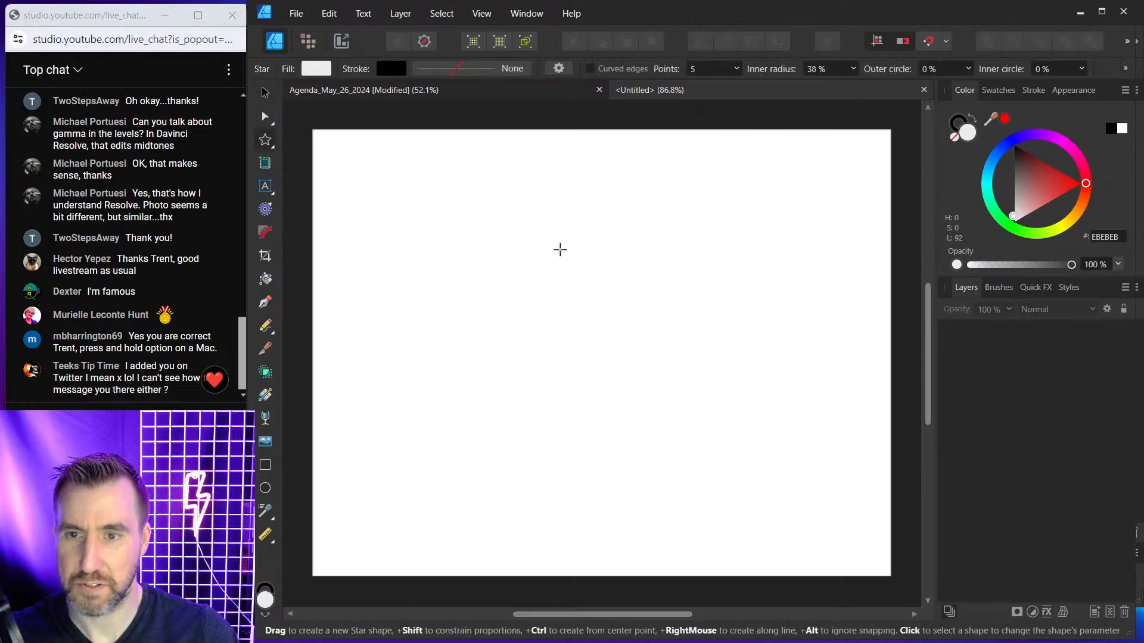
pyautogui.moveTo(533, 234); pyautogui.dragTo(773, 431)
pyautogui.moveTo(1078, 215); pyautogui.dragTo(1073, 231)
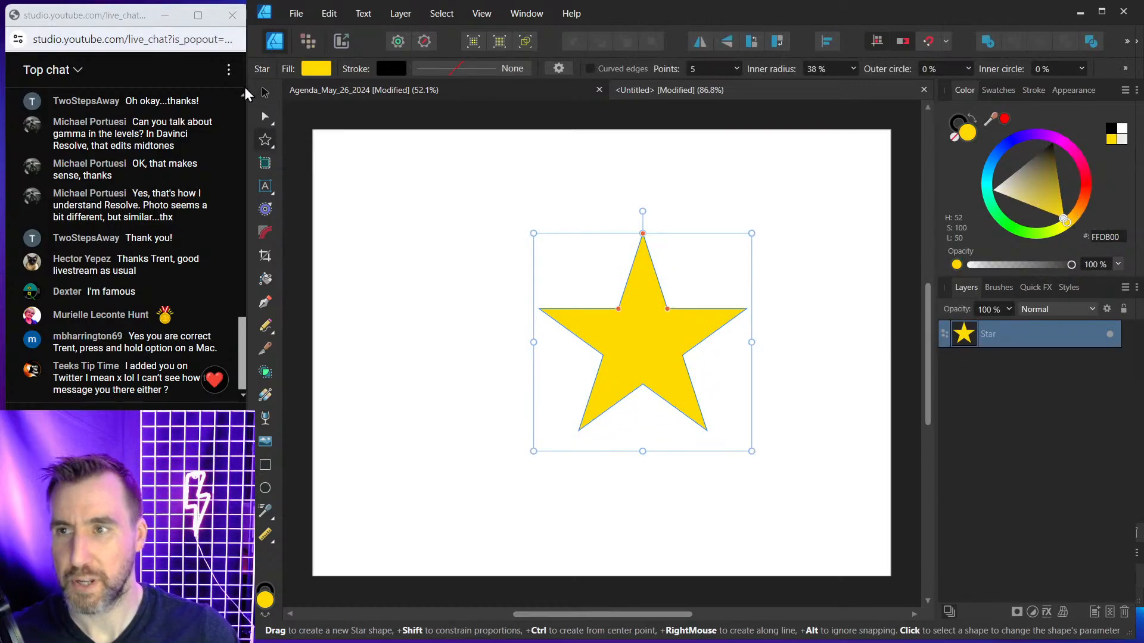
# Add an Outer Shadow layer effect to the star with a 28.1 px radius and an 18.6 px offset, keeping the dialog clear of the star
pyautogui.click(265, 92)
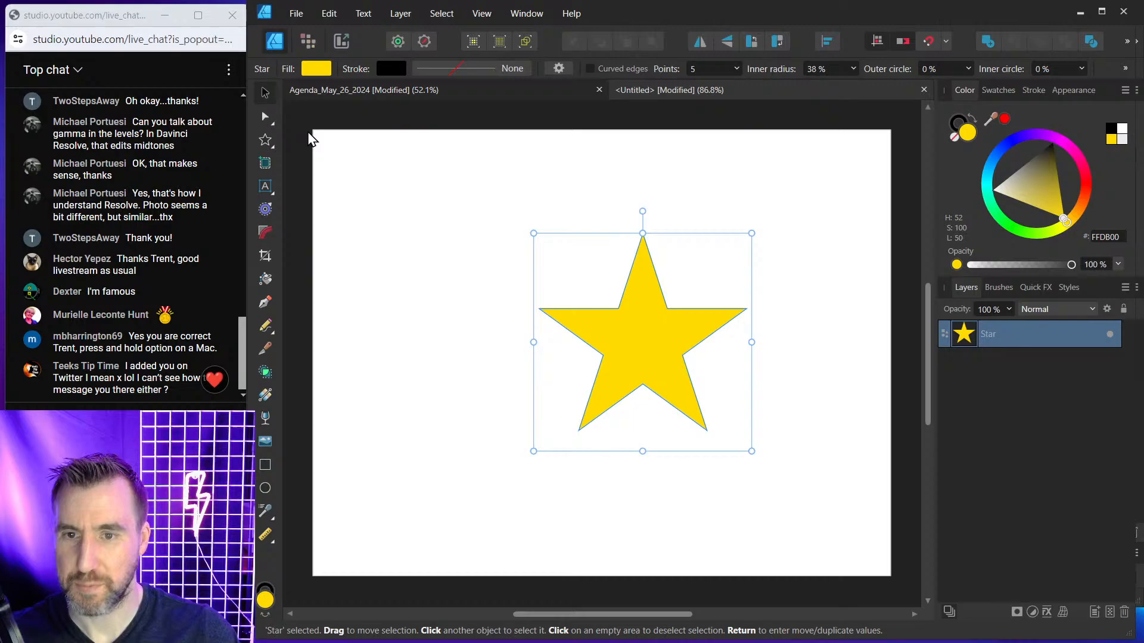
pyautogui.click(1048, 614)
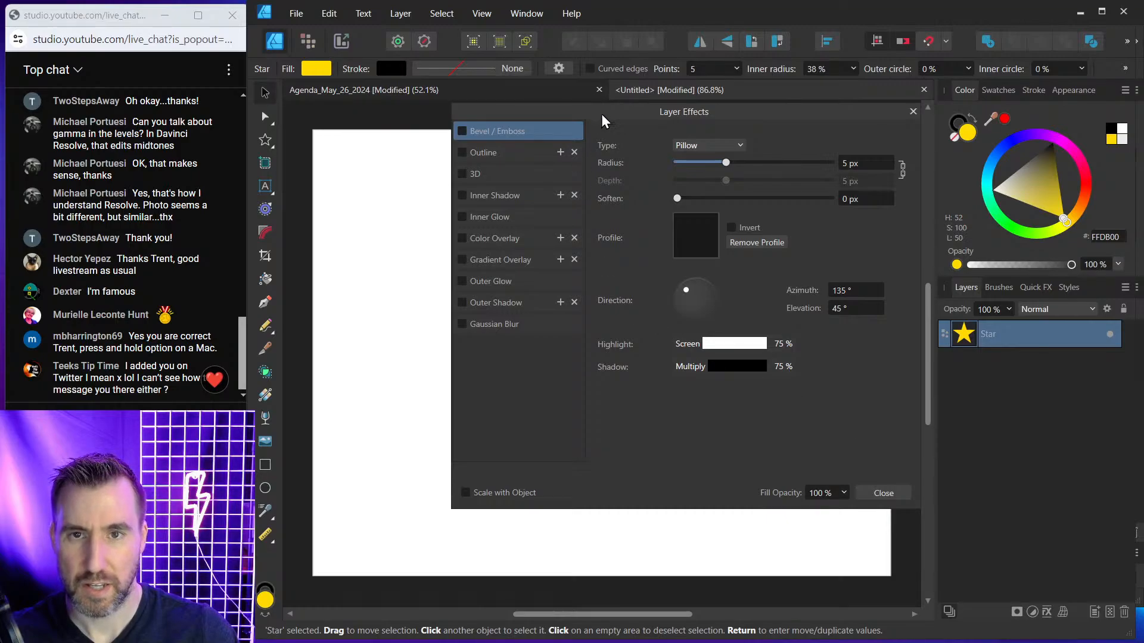
pyautogui.moveTo(601, 113); pyautogui.dragTo(882, 86)
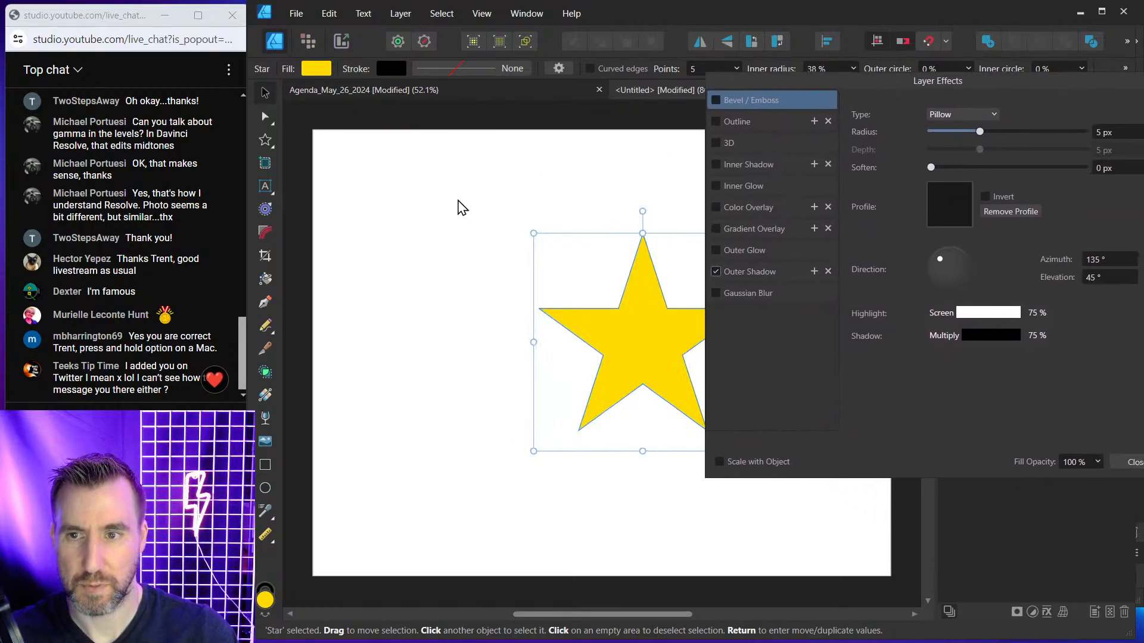
pyautogui.click(447, 202)
pyautogui.moveTo(533, 202); pyautogui.dragTo(478, 202)
pyautogui.click(542, 299)
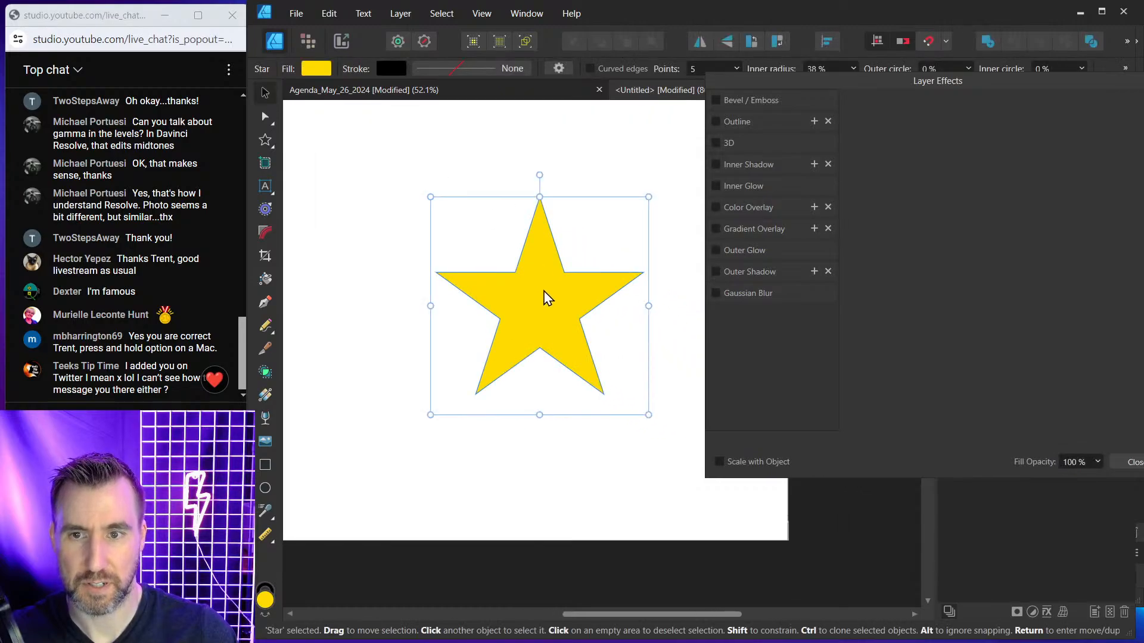
pyautogui.moveTo(939, 77); pyautogui.dragTo(895, 101)
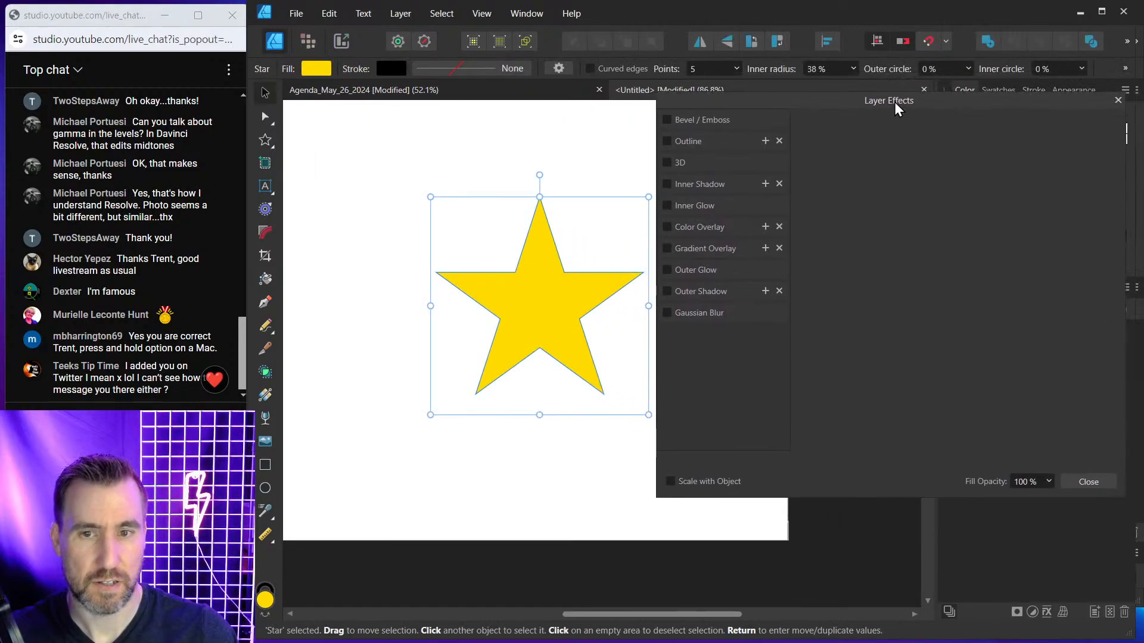
pyautogui.click(685, 293)
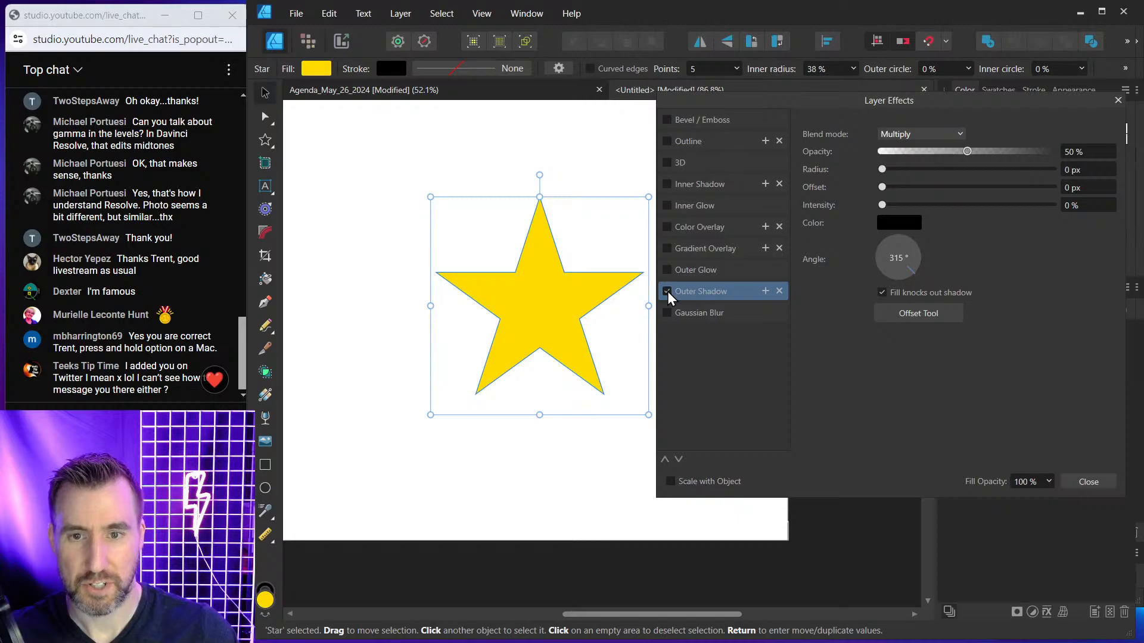
pyautogui.moveTo(879, 173); pyautogui.dragTo(978, 192)
pyautogui.moveTo(882, 187); pyautogui.dragTo(972, 201)
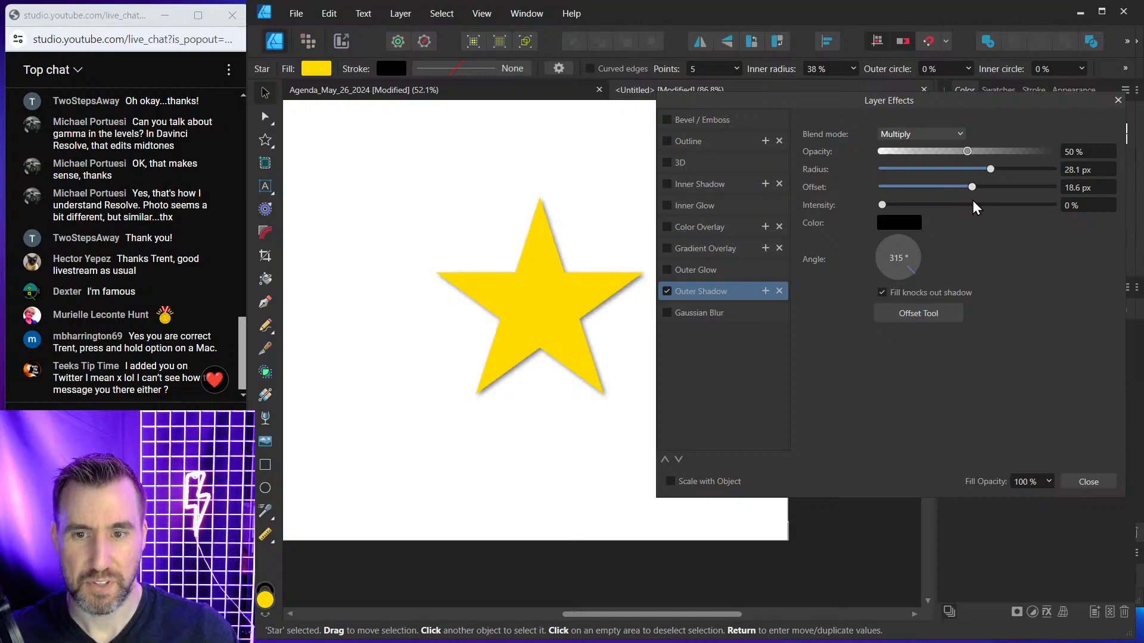
# Move the star's shadow freely around it with the Offset Tool, ending at an offset of about 109 px and an angle of 334°
pyautogui.click(910, 316)
pyautogui.moveTo(582, 286); pyautogui.dragTo(490, 346)
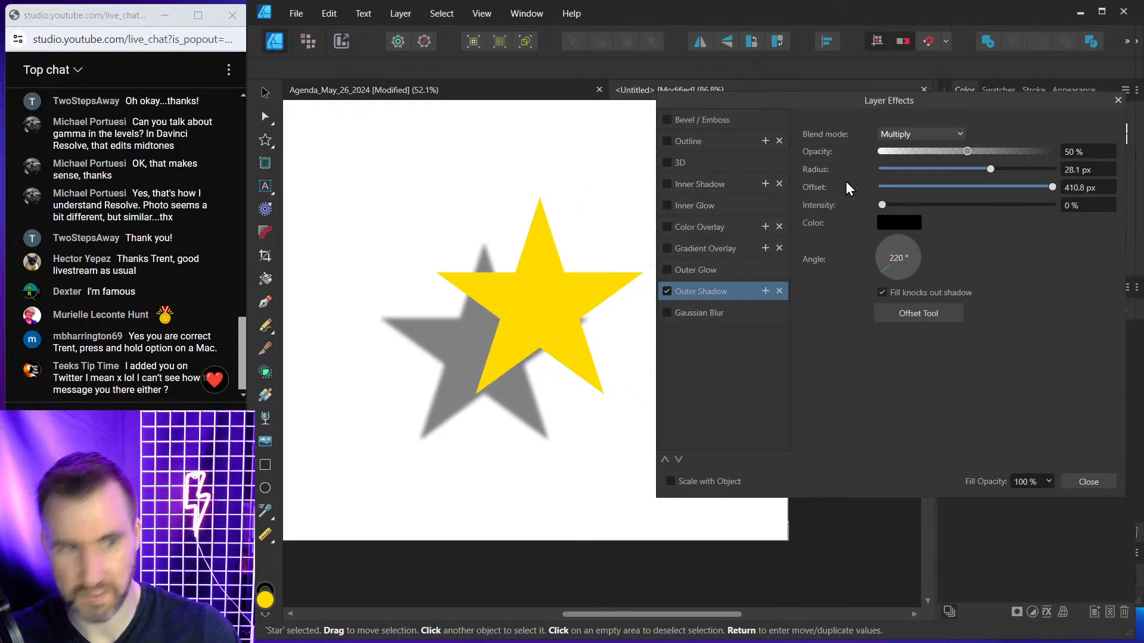
pyautogui.moveTo(421, 358); pyautogui.dragTo(540, 299)
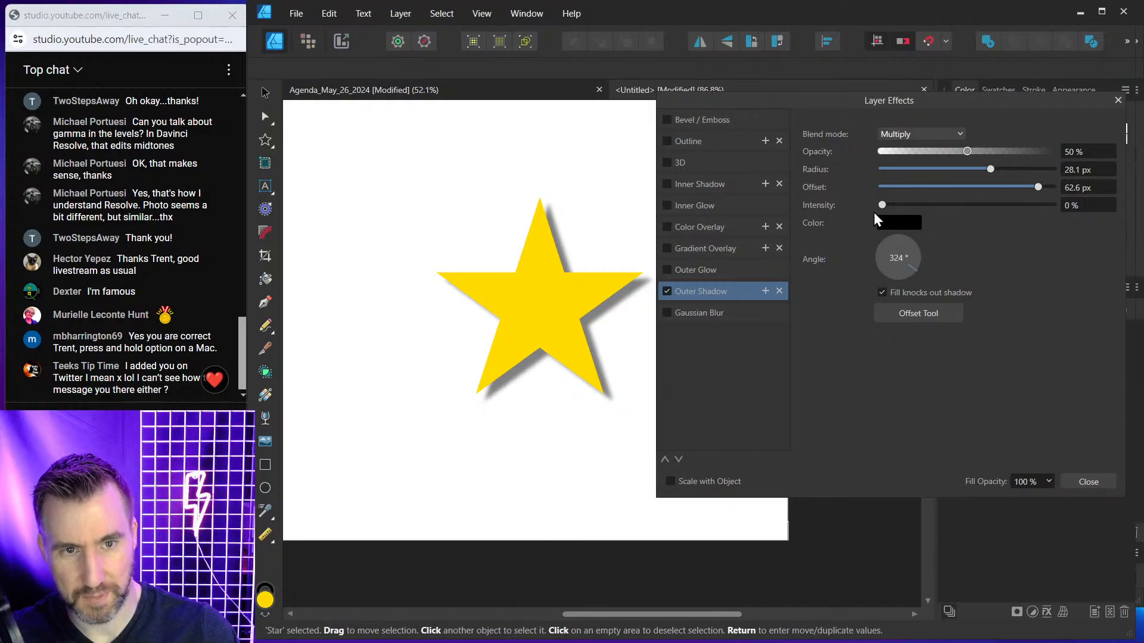
pyautogui.moveTo(548, 312); pyautogui.dragTo(547, 252)
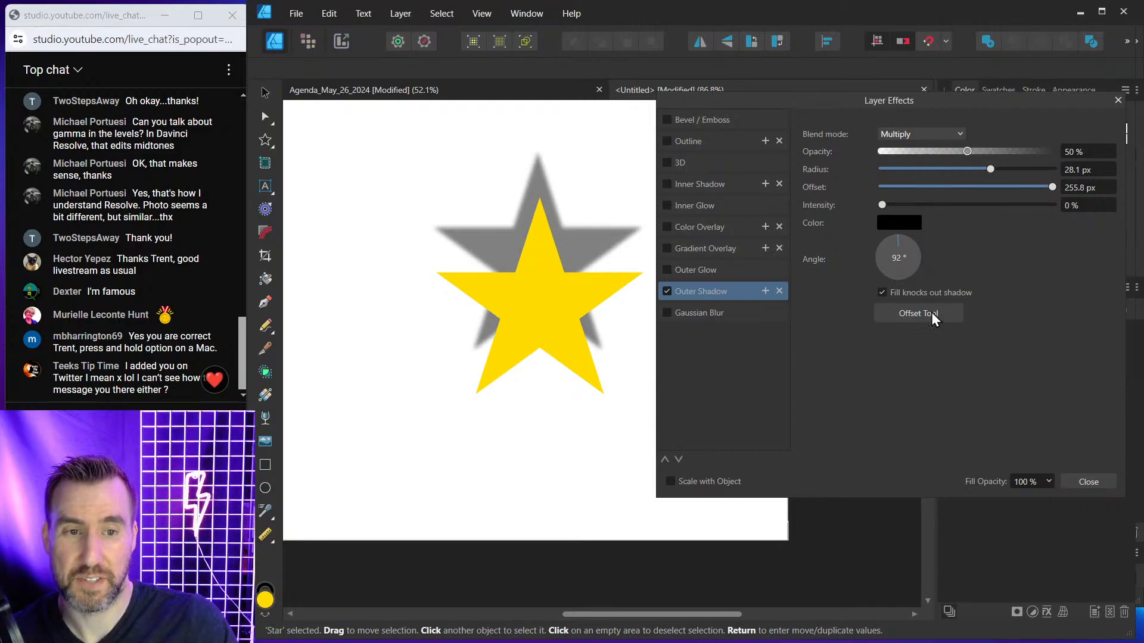
pyautogui.moveTo(545, 210); pyautogui.dragTo(565, 263)
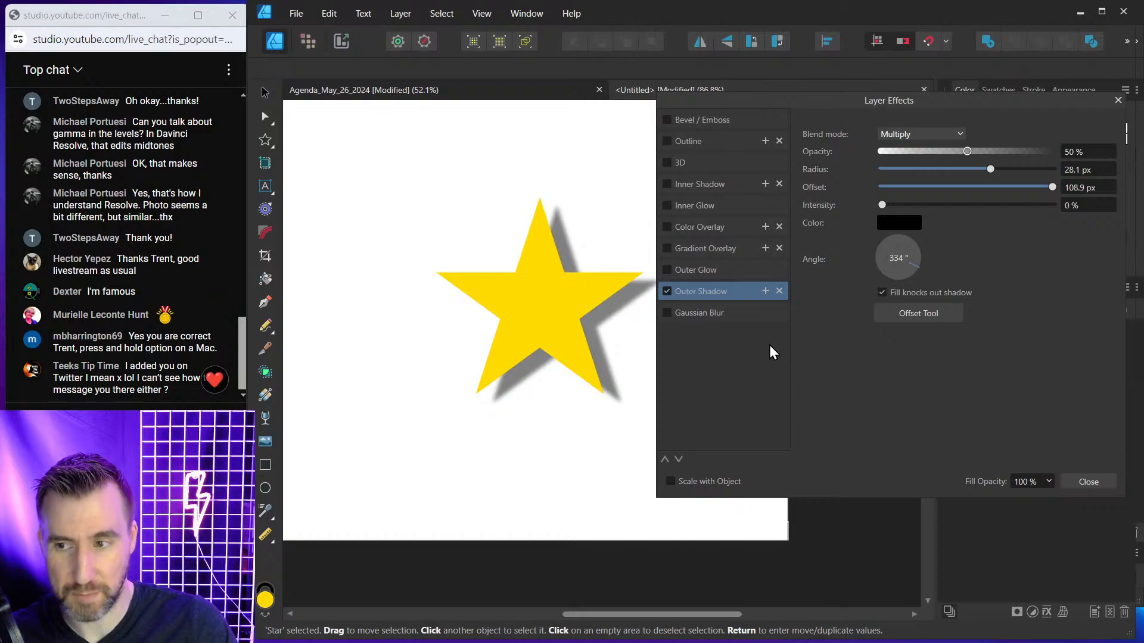
# Add a second Outer Shadow to the star, offset it about 328 px at 304° with the Offset Tool, and remove it again
pyautogui.click(766, 291)
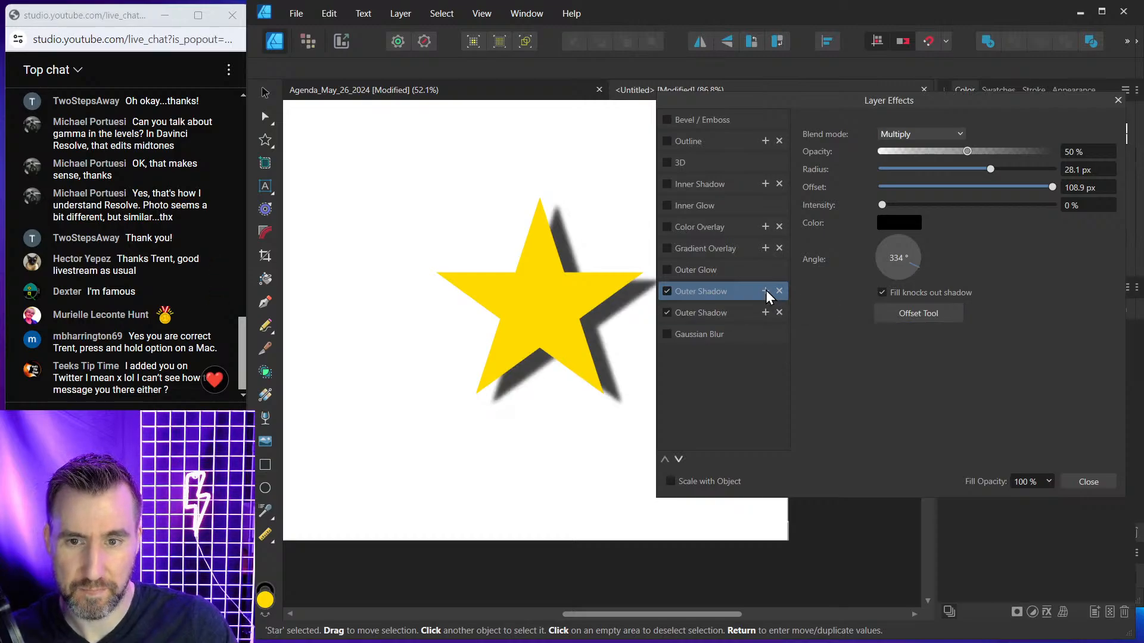
pyautogui.click(699, 312)
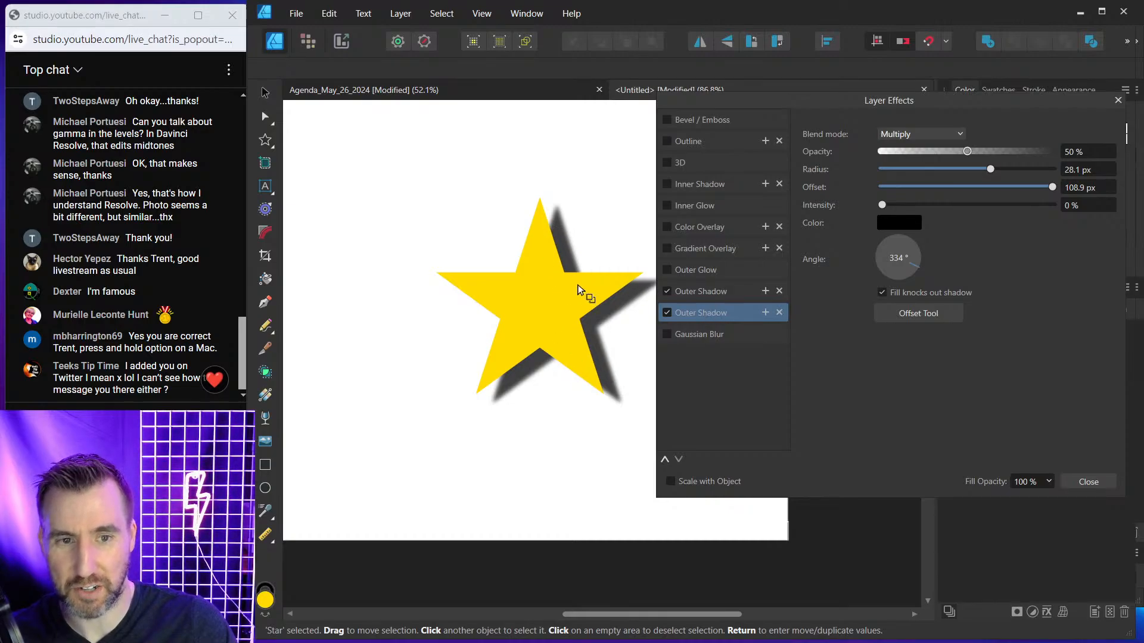
pyautogui.click(918, 312)
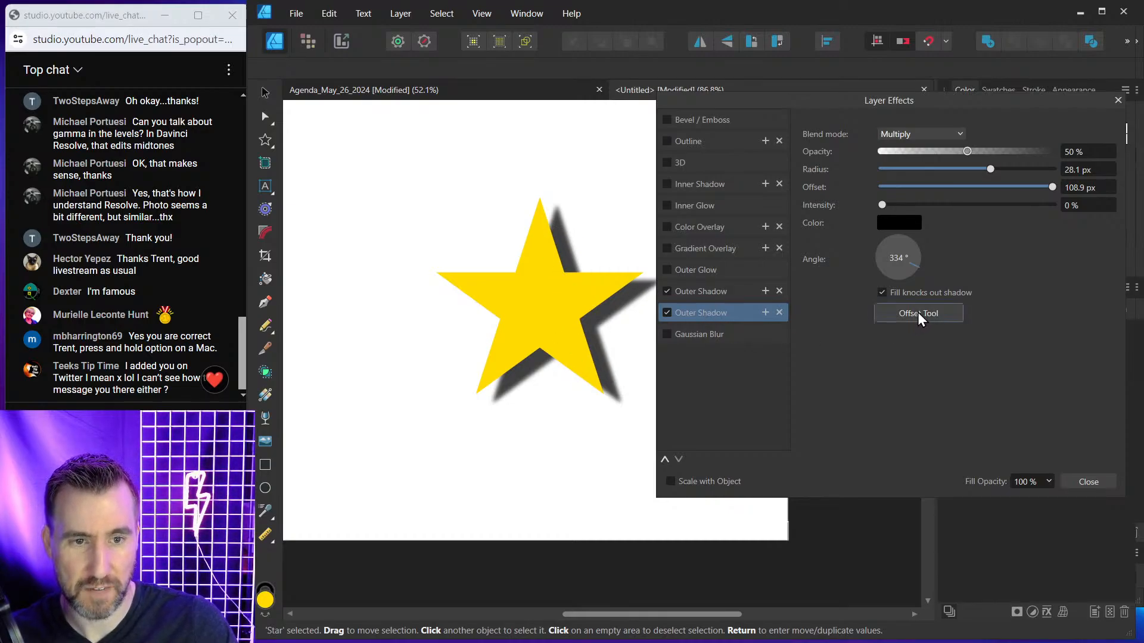
pyautogui.moveTo(633, 317); pyautogui.dragTo(615, 351)
pyautogui.moveTo(791, 100); pyautogui.dragTo(832, 104)
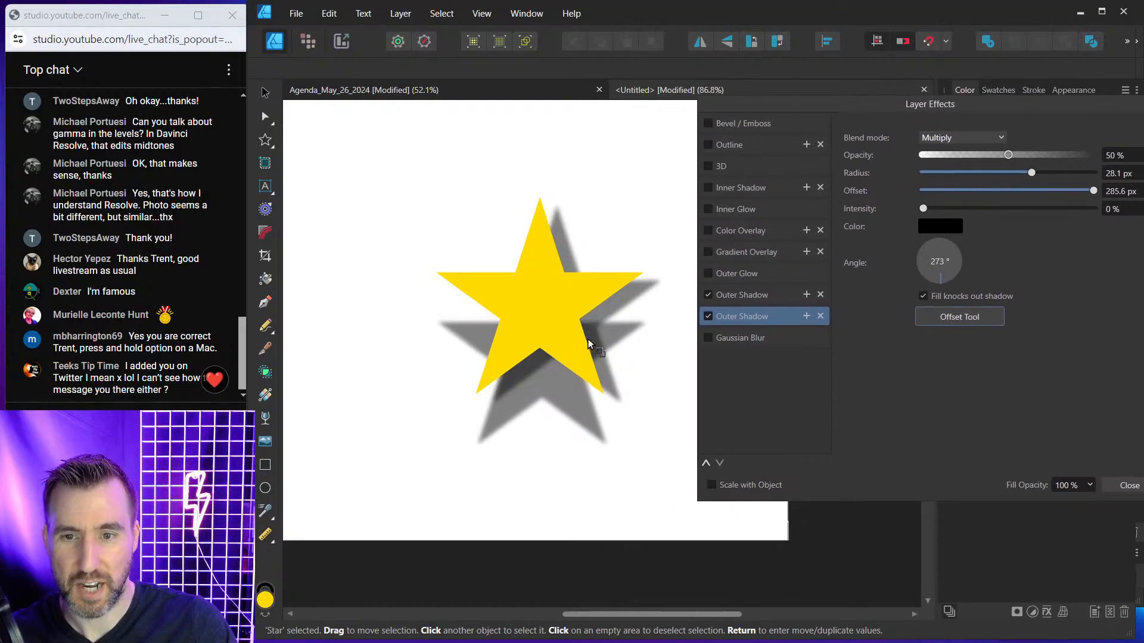
pyautogui.moveTo(588, 338); pyautogui.dragTo(625, 335)
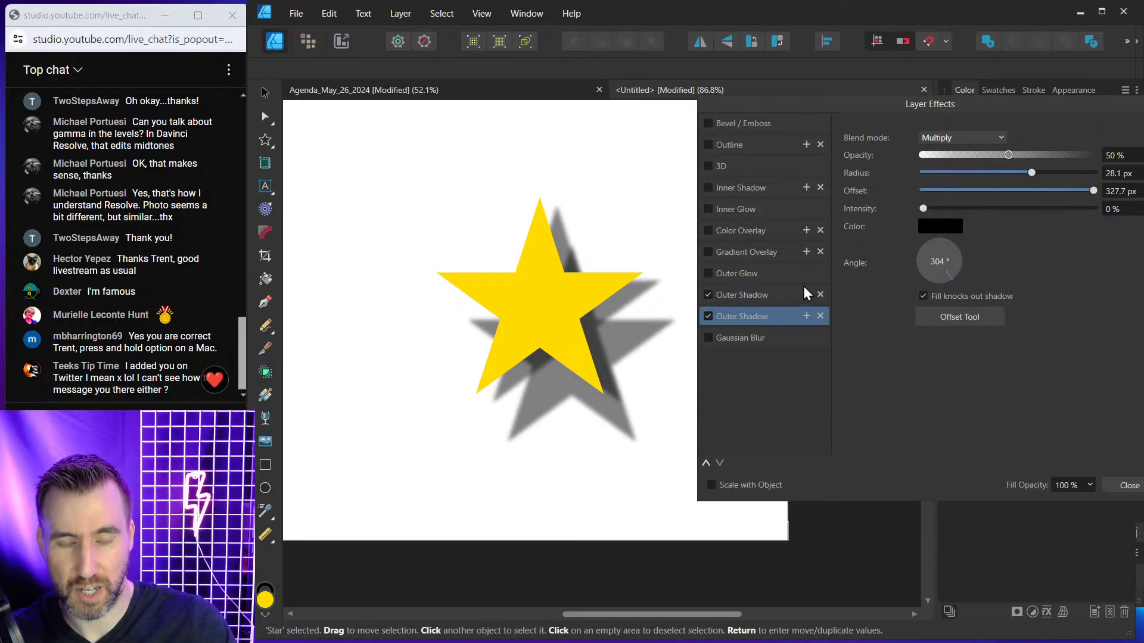
pyautogui.click(820, 316)
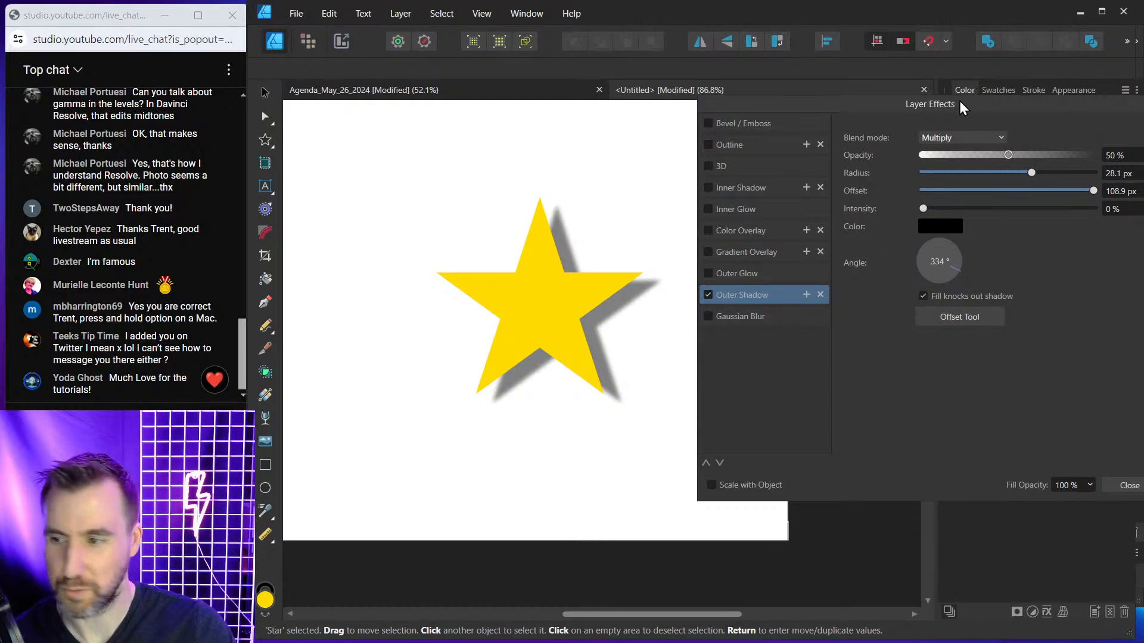
# Move the star's shadow to about 192 px at 37° with the Offset Tool, and add another Outer Shadow offset about 245 px at 338°
pyautogui.moveTo(960, 105); pyautogui.dragTo(941, 98)
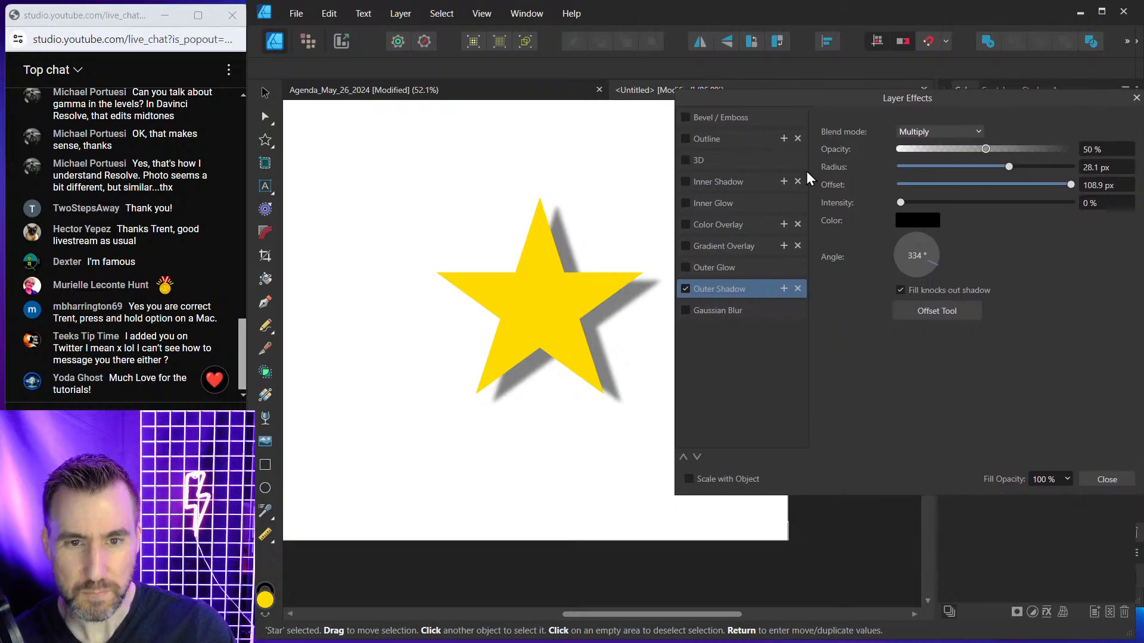
pyautogui.click(911, 309)
pyautogui.moveTo(581, 289)
pyautogui.mouseDown()
pyautogui.moveTo(539, 214)
pyautogui.moveTo(570, 288)
pyautogui.moveTo(583, 277)
pyautogui.mouseUp()
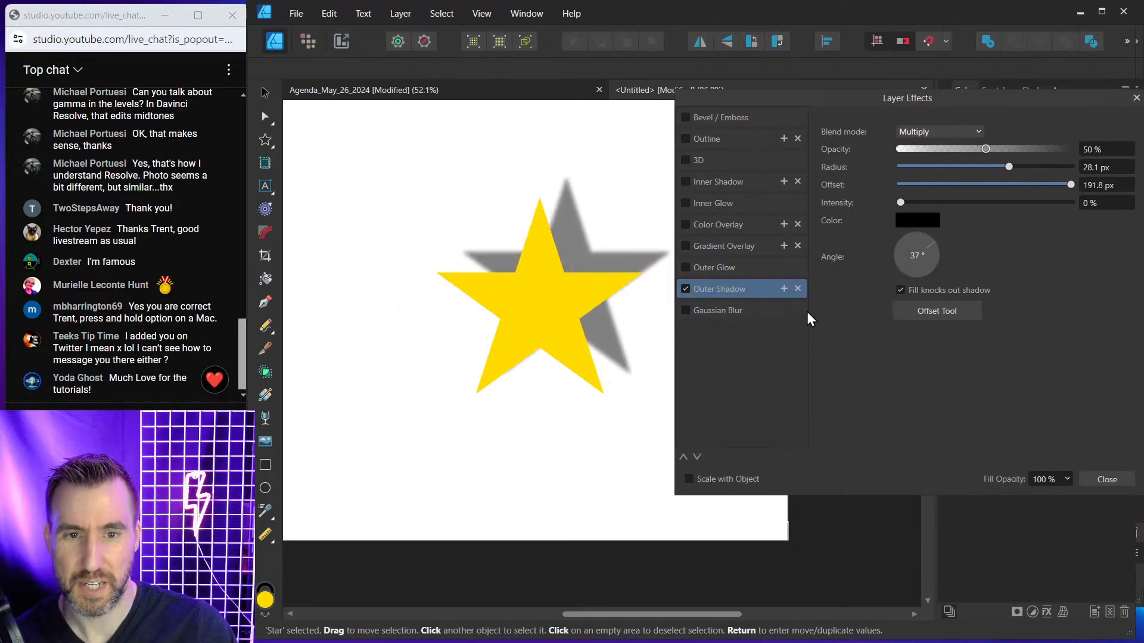
pyautogui.click(784, 288)
pyautogui.moveTo(576, 244); pyautogui.dragTo(567, 314)
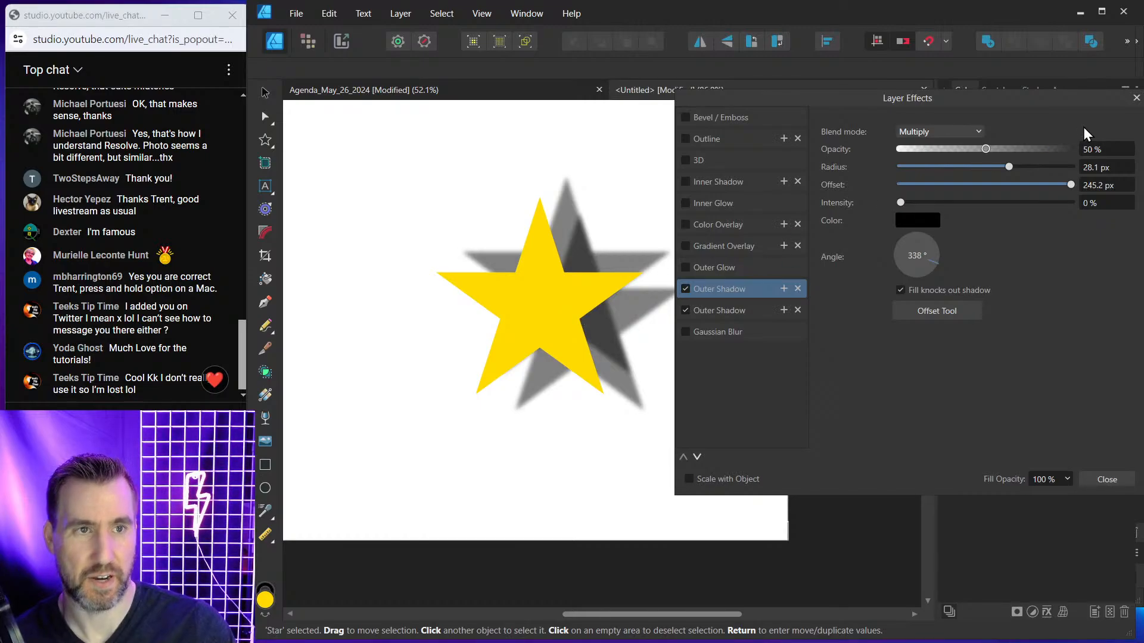
pyautogui.moveTo(1099, 98); pyautogui.dragTo(1047, 104)
pyautogui.click(1085, 106)
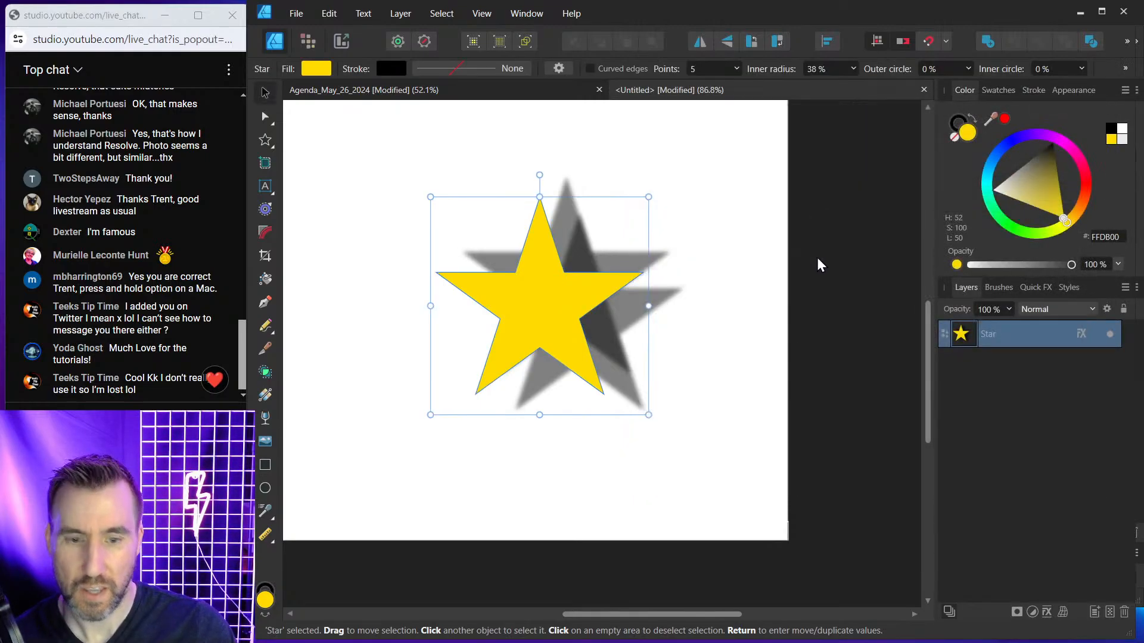
# Return to the agenda document and read Question 7 about fill opacity versus transparency and pasting layer effects
pyautogui.click(531, 92)
pyautogui.scroll(-6, 661, 212)
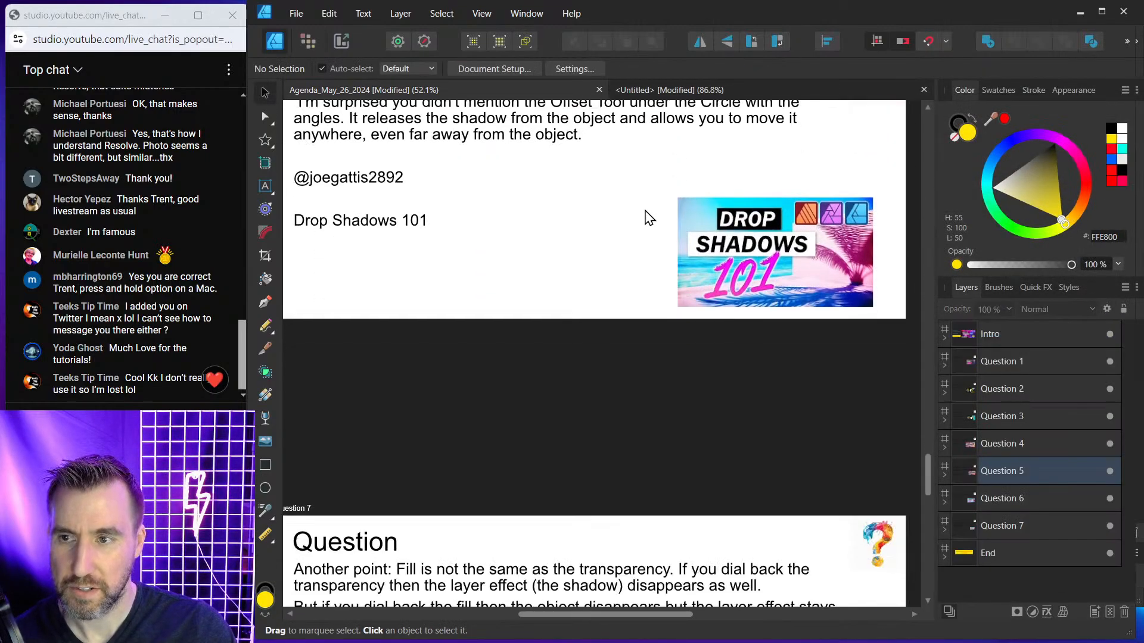
pyautogui.scroll(-3, 648, 212)
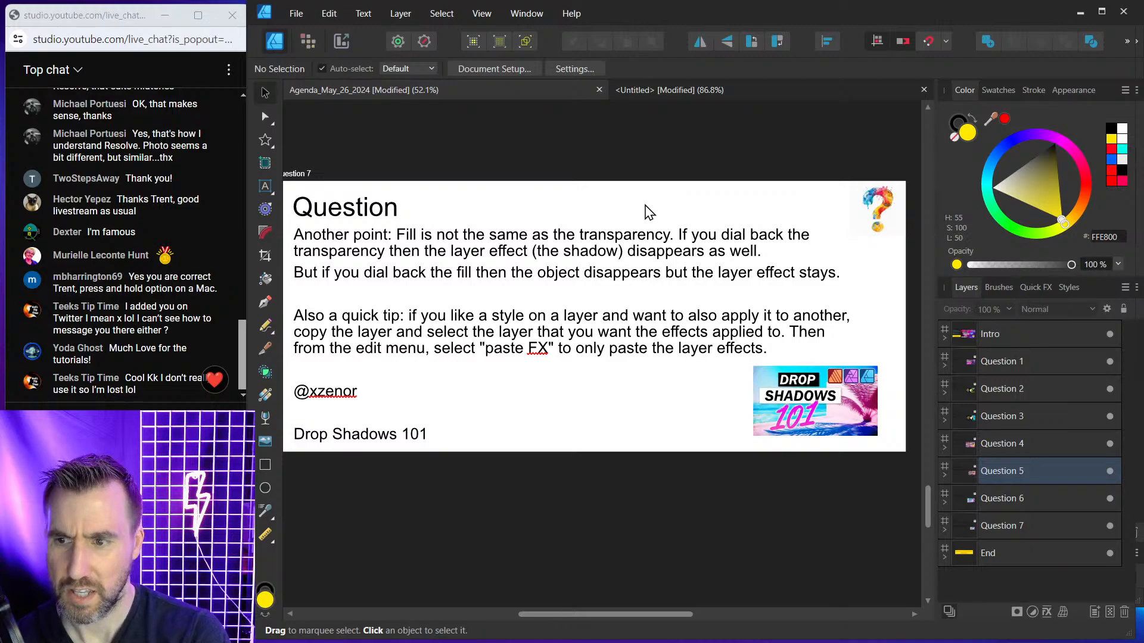
# Delete the shadowed star from the untitled document and draw a new yellow five-pointed star near the middle of the page
pyautogui.click(729, 92)
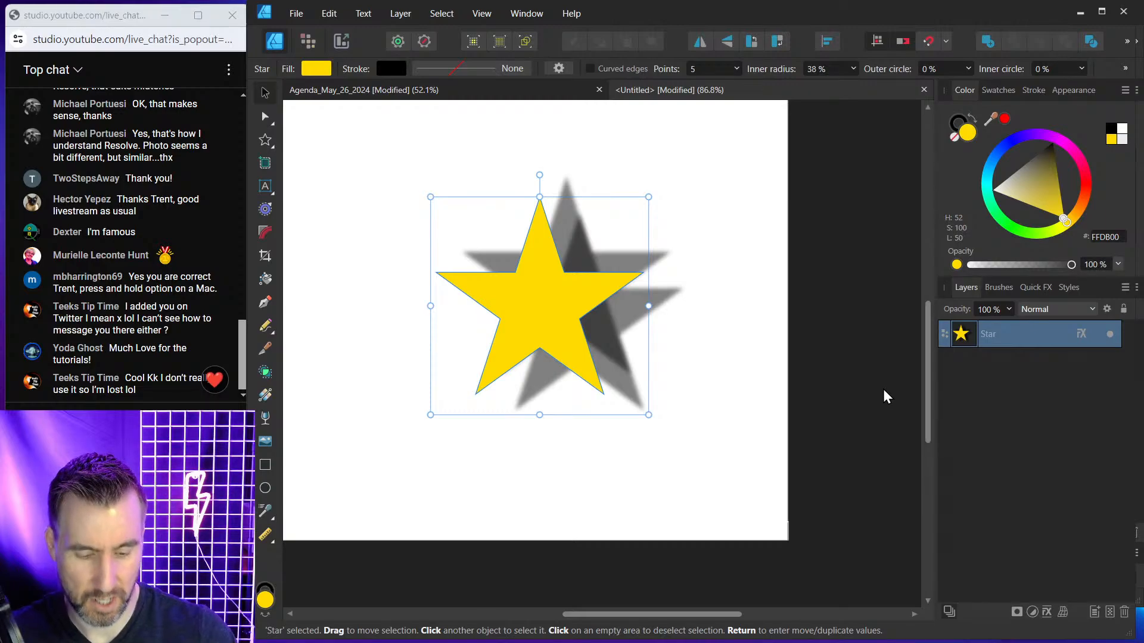
pyautogui.press('Delete')
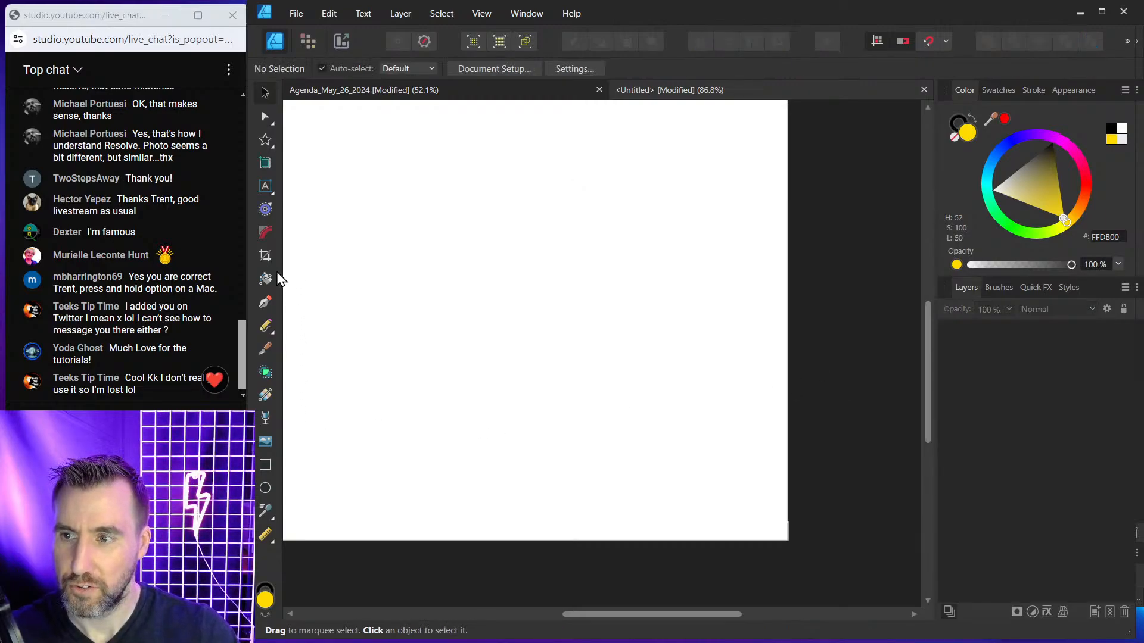
pyautogui.click(265, 140)
pyautogui.moveTo(454, 196); pyautogui.dragTo(670, 412)
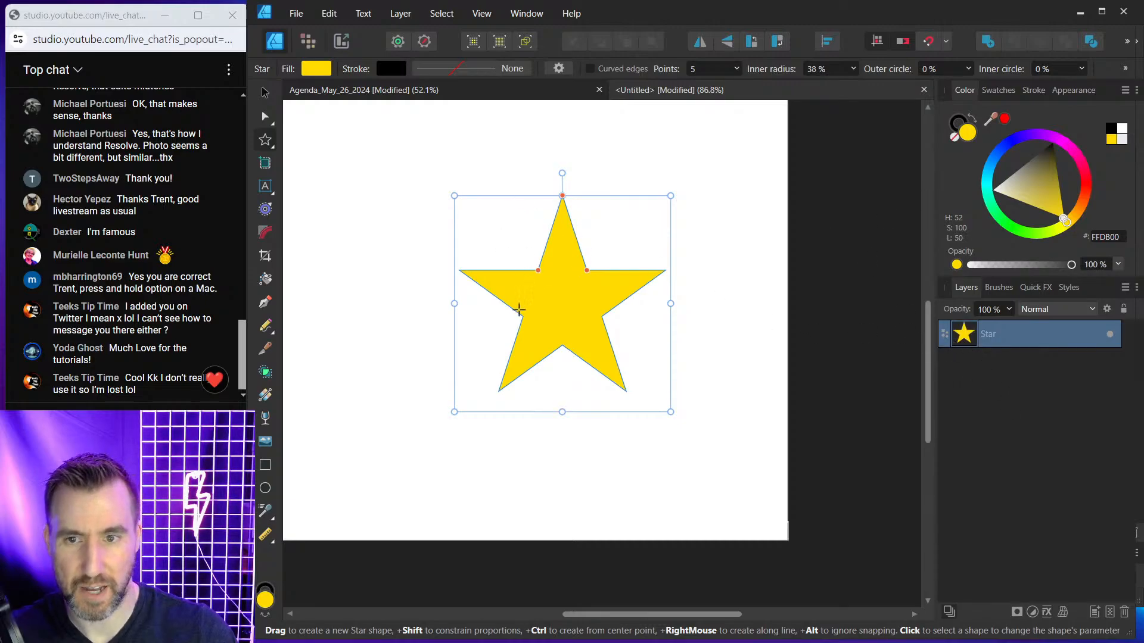
# Add an Outer Shadow to the new star with 8.3 px radius and 45% intensity, offset about 90 px at 304° with the Offset Tool
pyautogui.click(1047, 612)
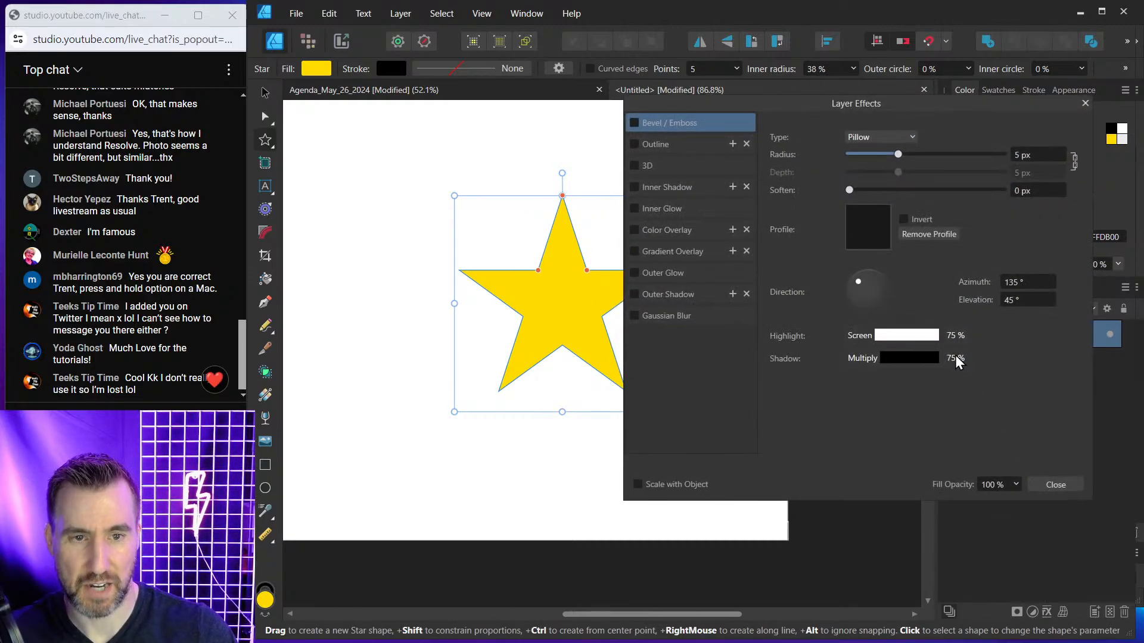
pyautogui.click(635, 294)
pyautogui.moveTo(832, 106); pyautogui.dragTo(894, 86)
pyautogui.moveTo(914, 152); pyautogui.dragTo(1020, 170)
pyautogui.moveTo(912, 189); pyautogui.dragTo(989, 189)
pyautogui.click(947, 297)
pyautogui.moveTo(573, 287)
pyautogui.mouseDown()
pyautogui.moveTo(600, 298)
pyautogui.moveTo(578, 296)
pyautogui.mouseUp()
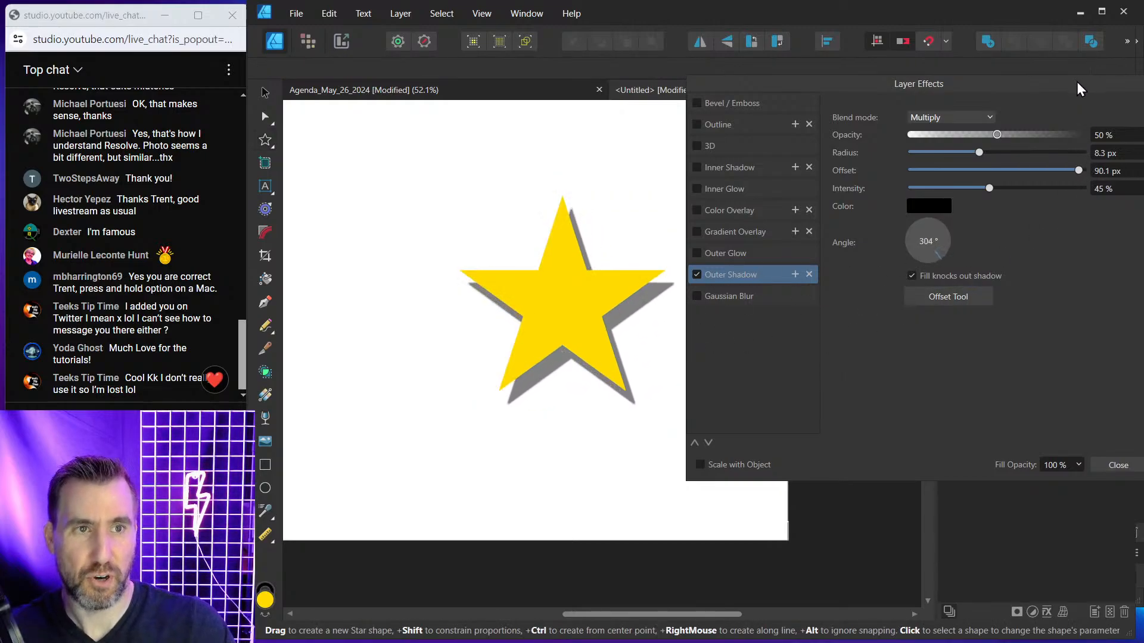
pyautogui.moveTo(1077, 81); pyautogui.dragTo(1047, 77)
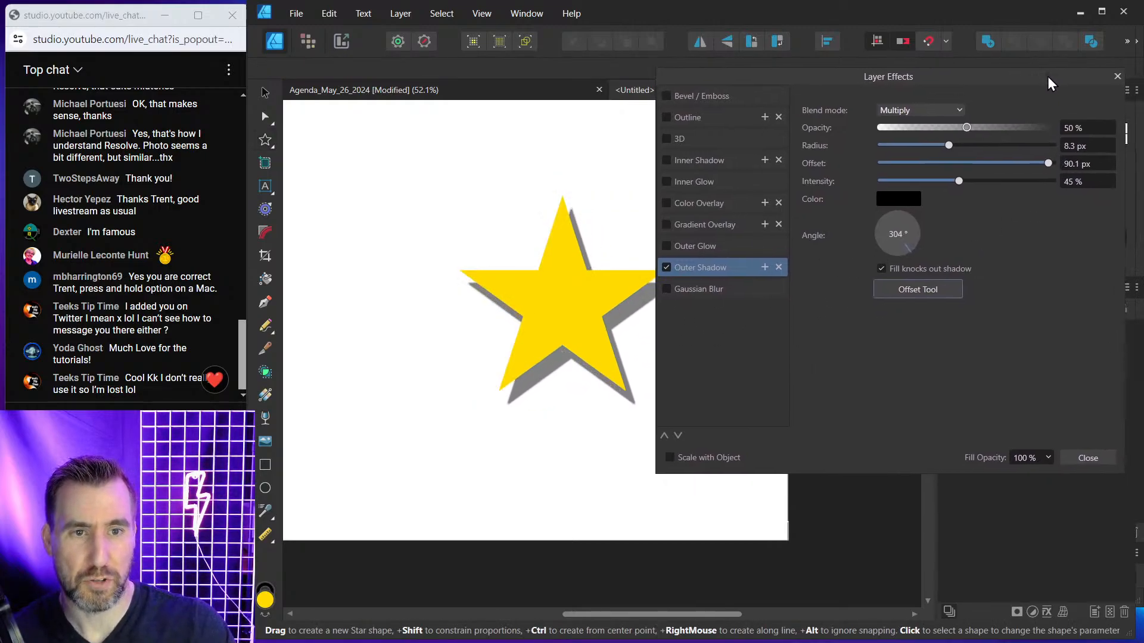
# Lower the star's fill opacity to 0% and switch "Fill knocks out shadow" off and on twice to compare the shadow
pyautogui.click(1047, 458)
pyautogui.moveTo(1051, 474); pyautogui.dragTo(964, 475)
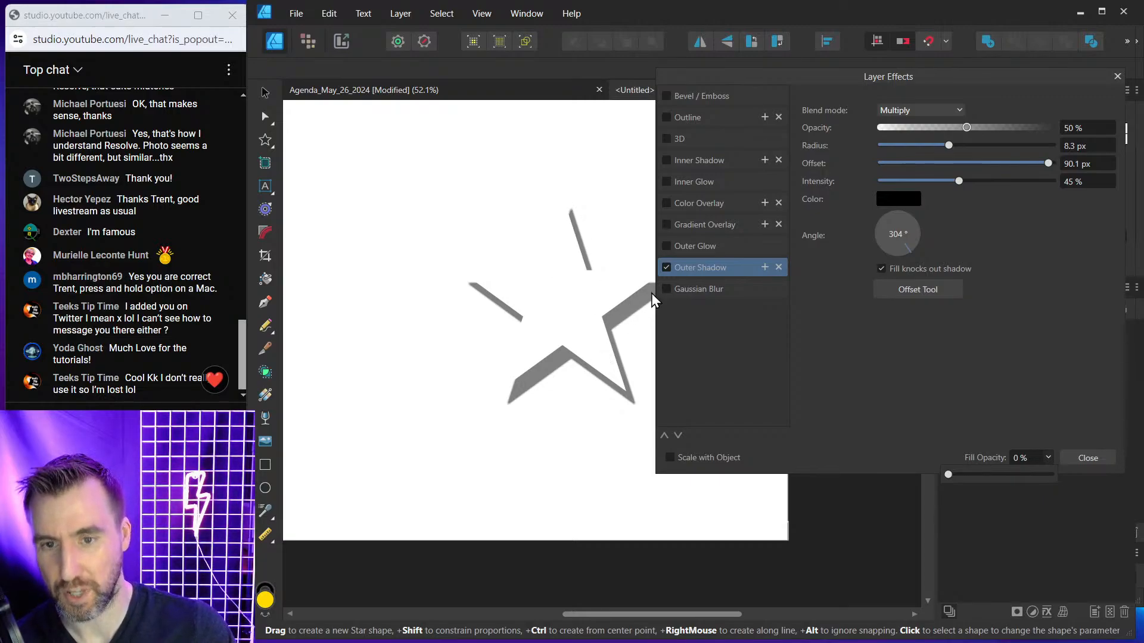
pyautogui.click(881, 268)
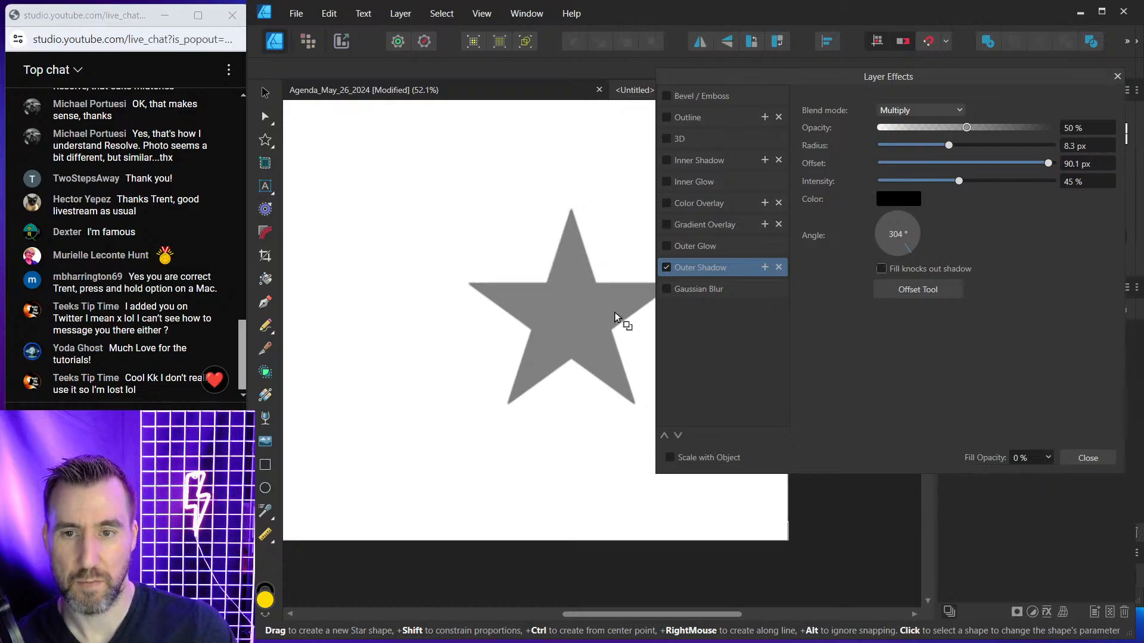
pyautogui.click(881, 268)
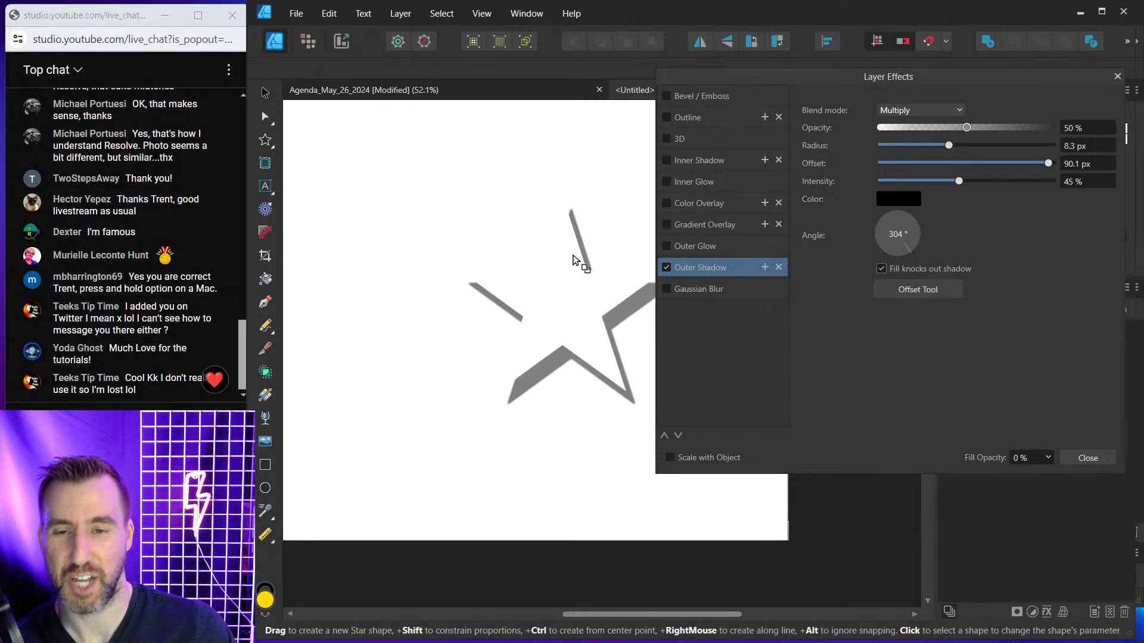
pyautogui.moveTo(770, 74); pyautogui.dragTo(781, 73)
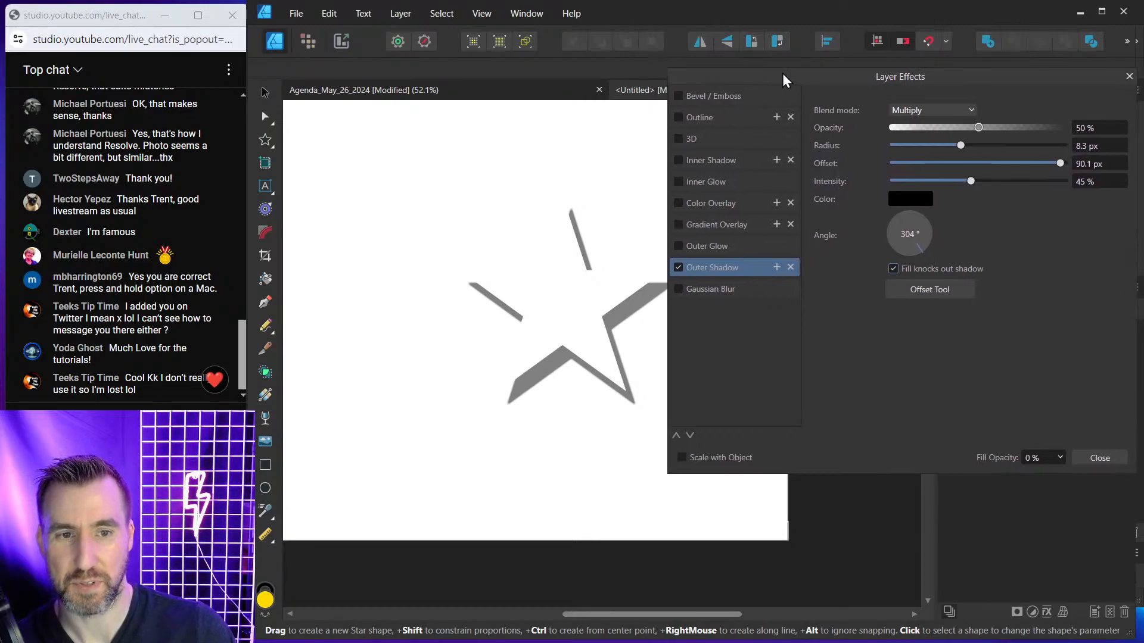
pyautogui.click(892, 268)
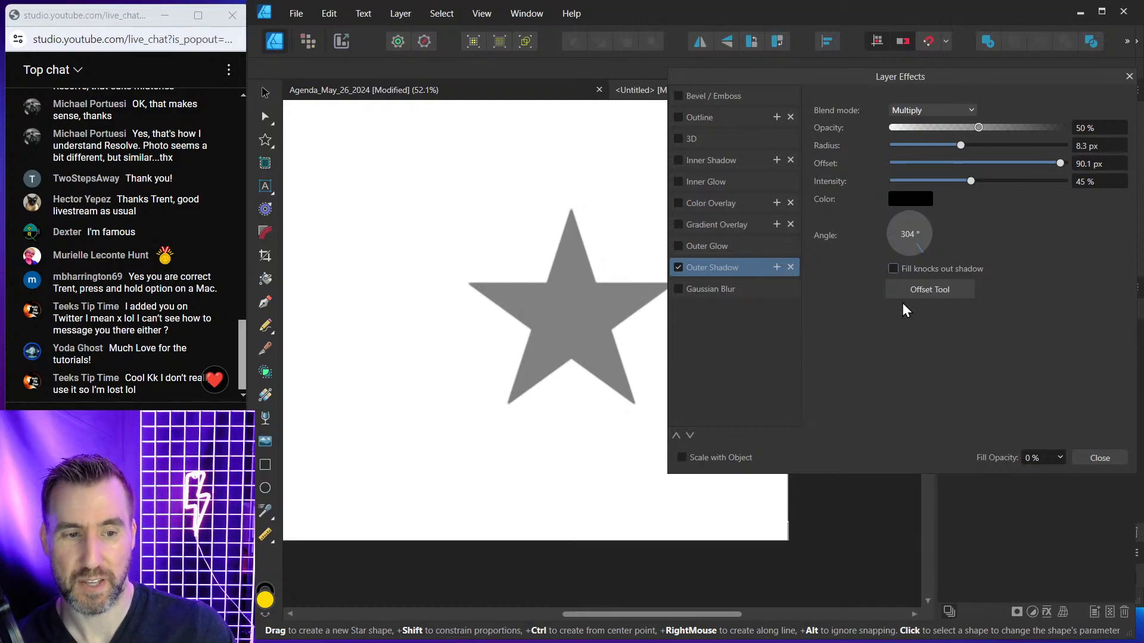
pyautogui.click(893, 268)
# Restore the star's fill opacity to 100% and close the layer effects
pyautogui.click(1061, 458)
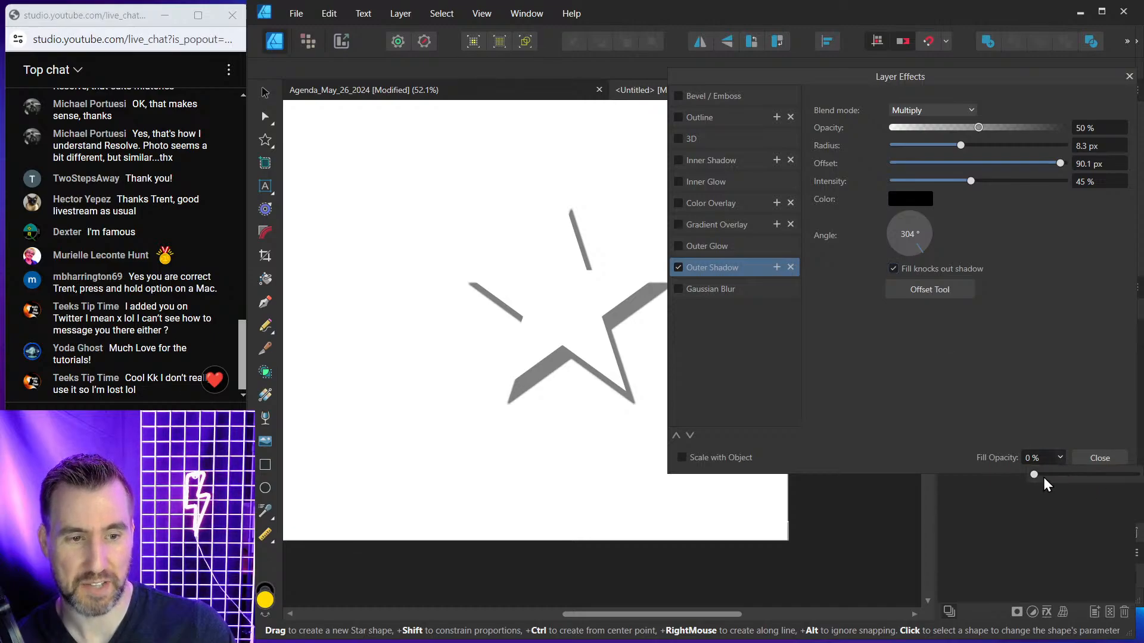
pyautogui.moveTo(1042, 478); pyautogui.dragTo(1136, 475)
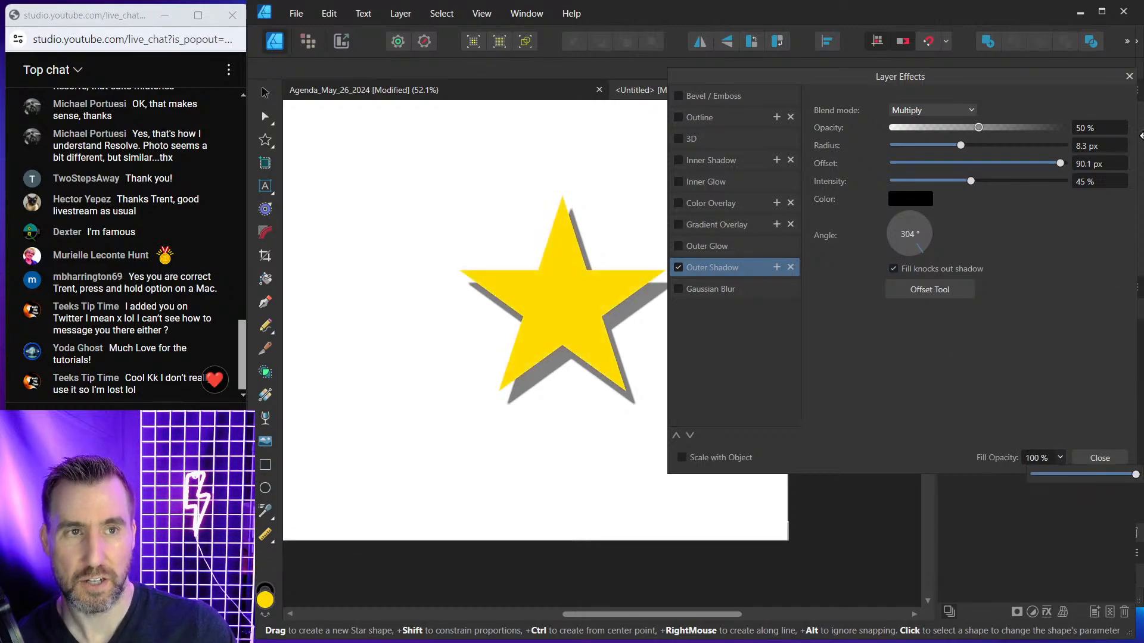
pyautogui.click(1129, 76)
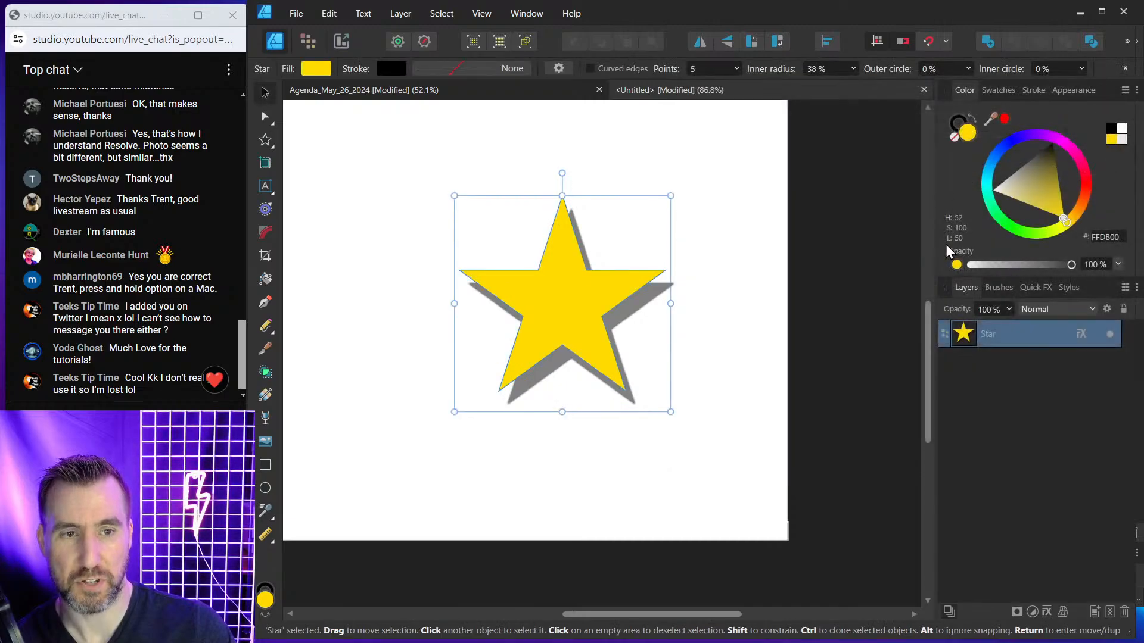
# Vary the star's layer opacity and then its fill opacity for comparison, return both to 100%, and deselect the star
pyautogui.click(1009, 309)
pyautogui.moveTo(1003, 326)
pyautogui.mouseDown()
pyautogui.moveTo(906, 328)
pyautogui.moveTo(1011, 339)
pyautogui.mouseUp()
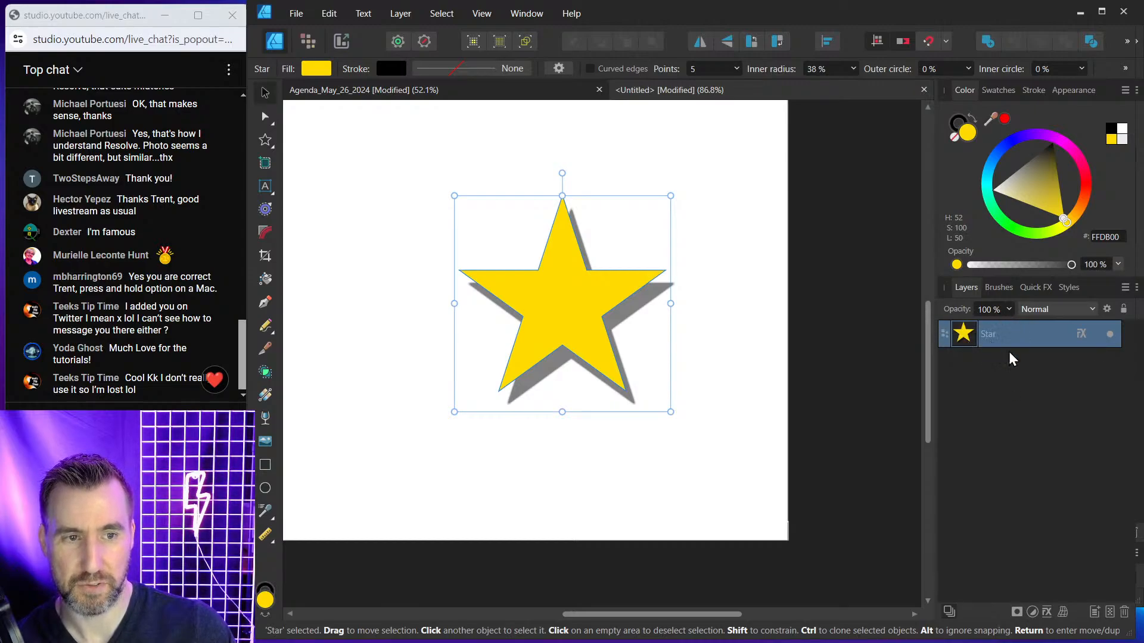
pyautogui.click(1081, 334)
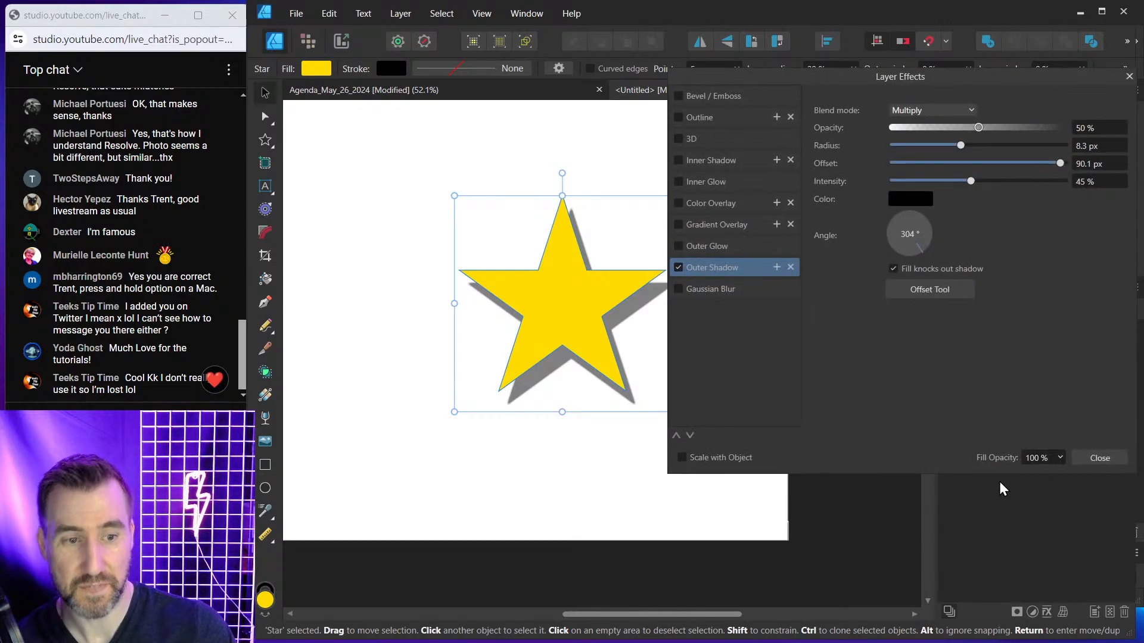
pyautogui.click(1059, 459)
pyautogui.moveTo(1055, 470); pyautogui.dragTo(1077, 483)
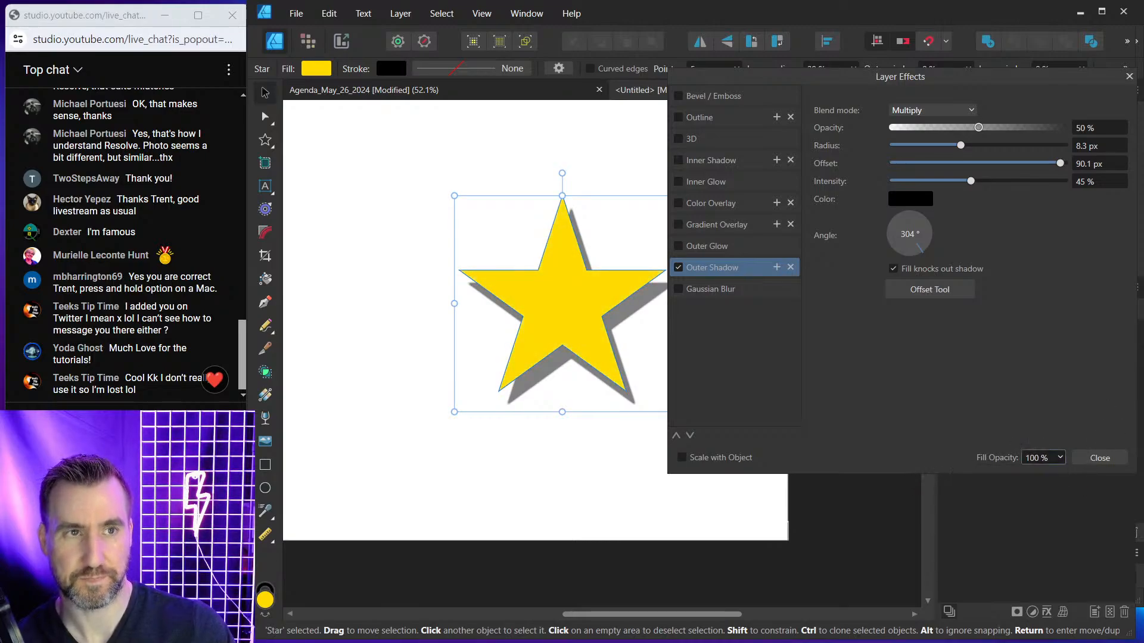
pyautogui.click(1129, 77)
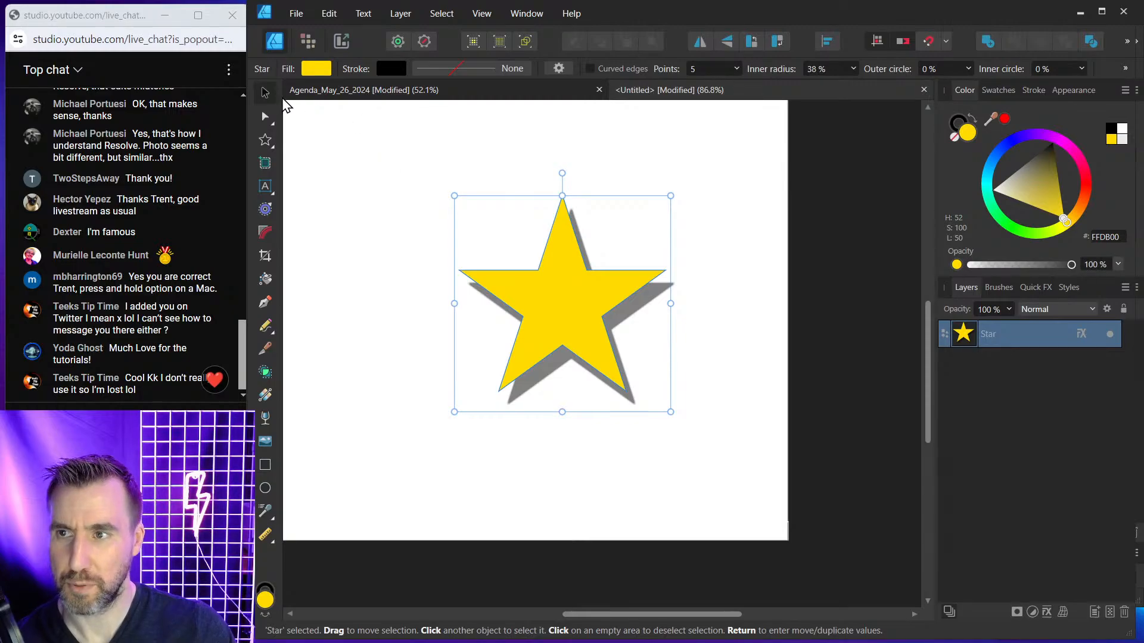
pyautogui.click(449, 253)
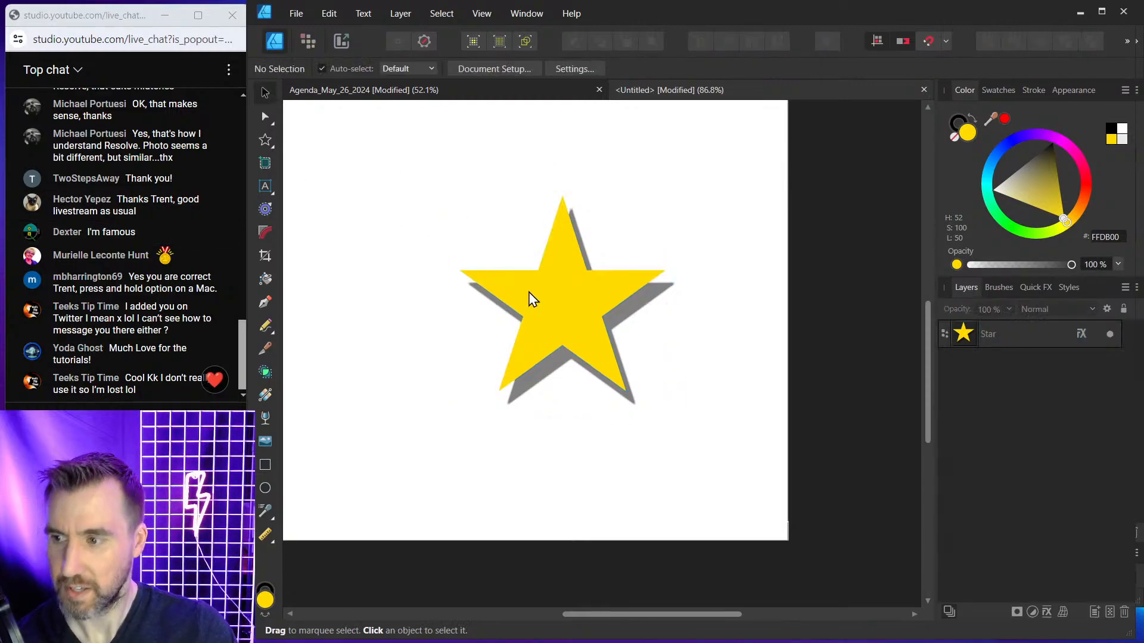
# Go back to the agenda document and show the End artboard with the notice about next week's stream
pyautogui.click(534, 90)
pyautogui.scroll(-5, 608, 292)
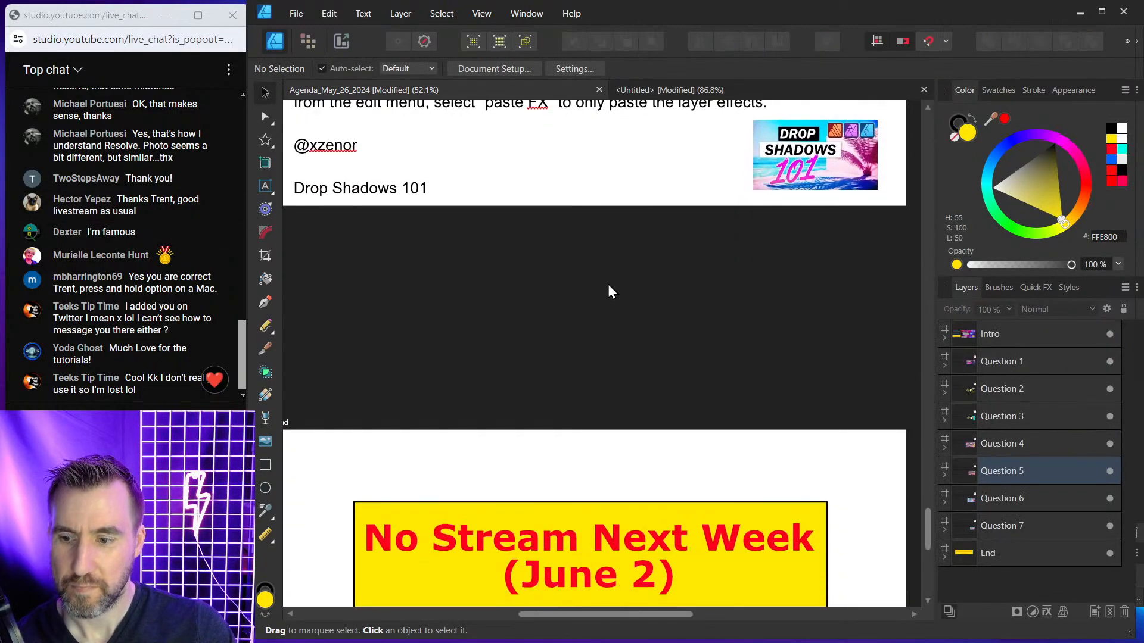
pyautogui.scroll(-3, 609, 286)
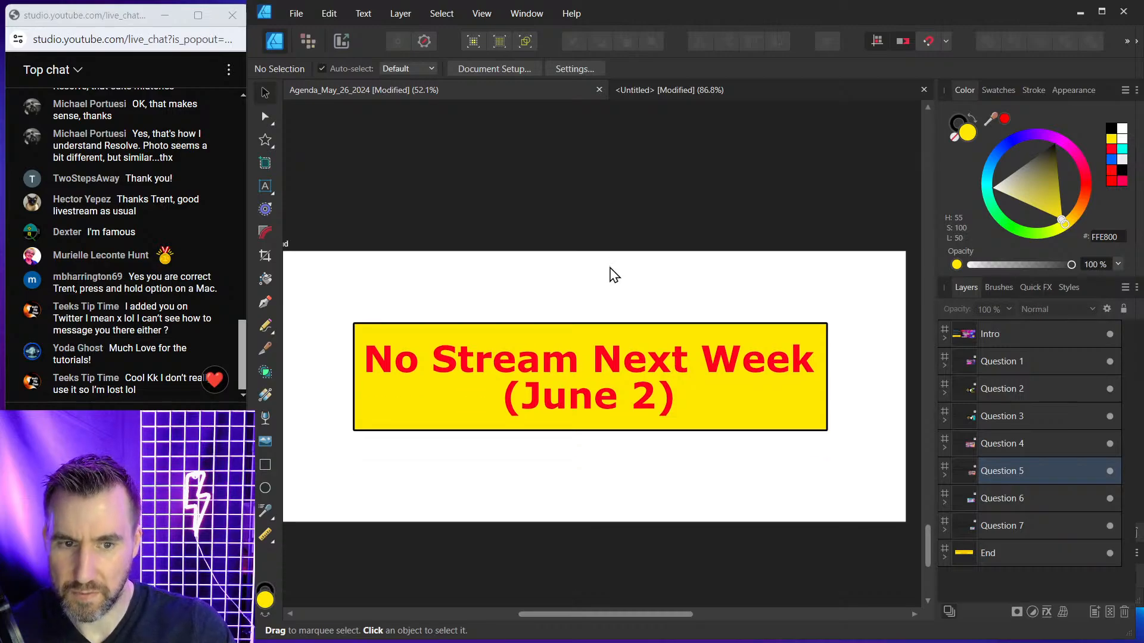
pyautogui.scroll(-1, 610, 268)
pyautogui.moveTo(547, 222); pyautogui.dragTo(568, 182)
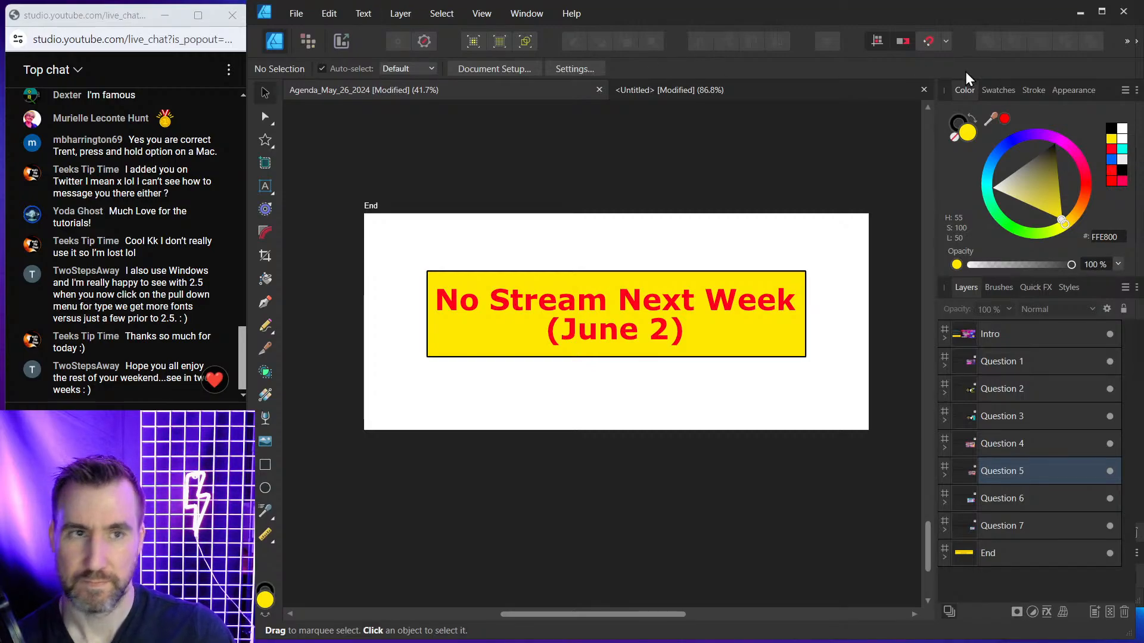
# Close Affinity Designer and discard the unsaved changes in its open documents
pyautogui.click(1125, 13)
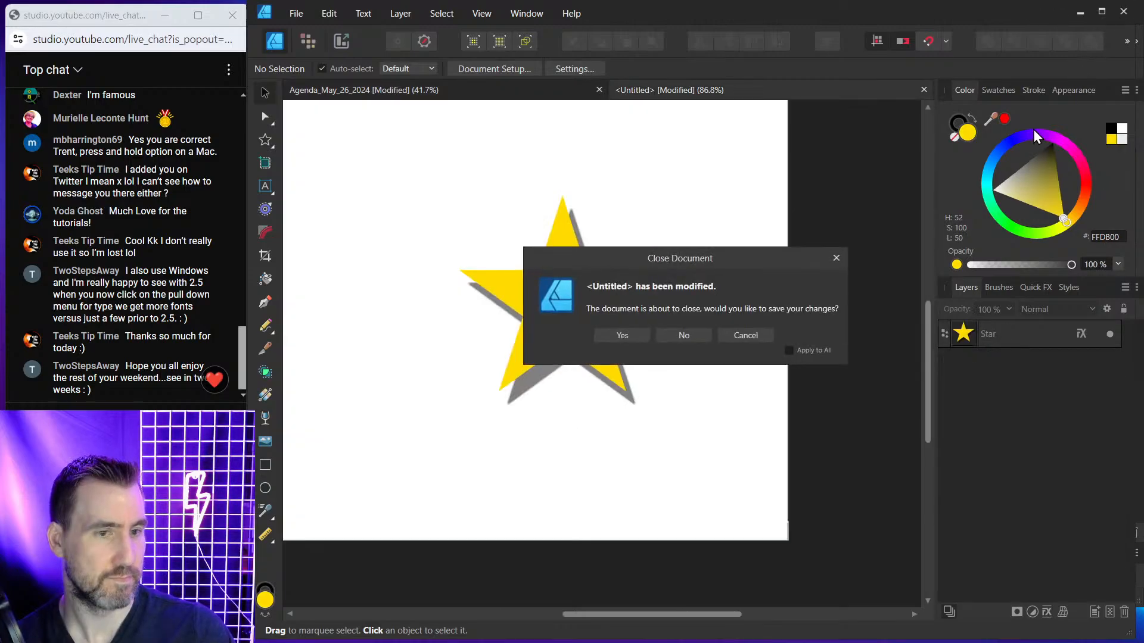
pyautogui.click(678, 337)
pyautogui.click(678, 337)
pyautogui.click(679, 335)
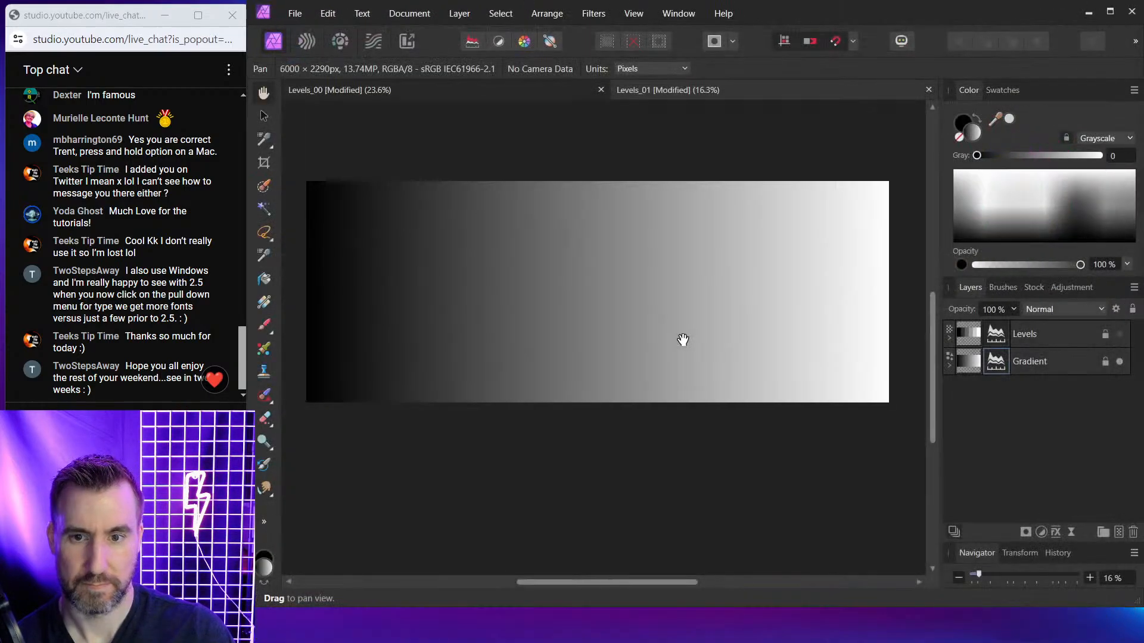